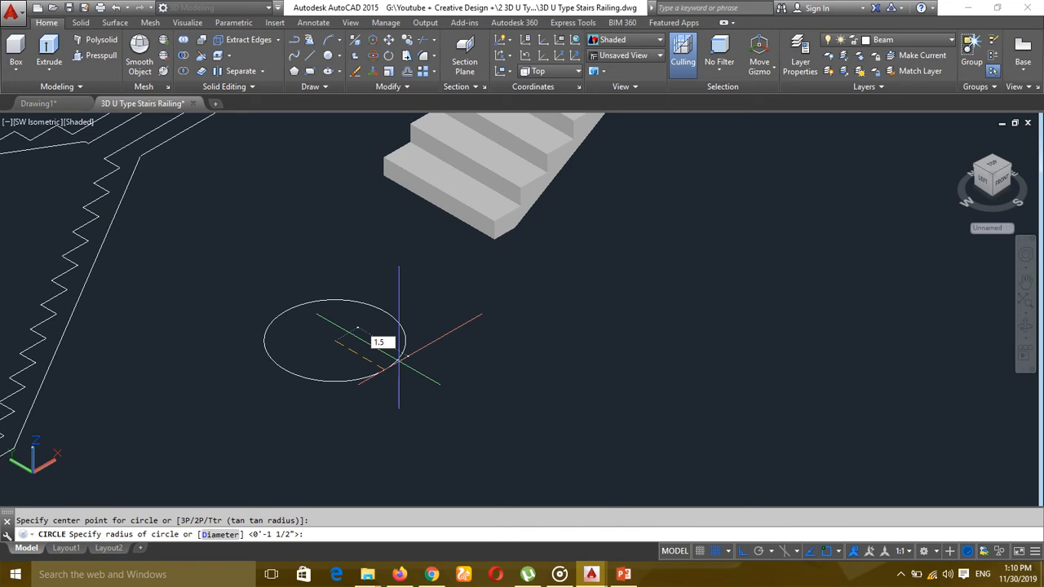
# Step: Draw a circle with a radius of 1.5 inches in the open area beside the bottom of the stairs
pyautogui.press('Return')
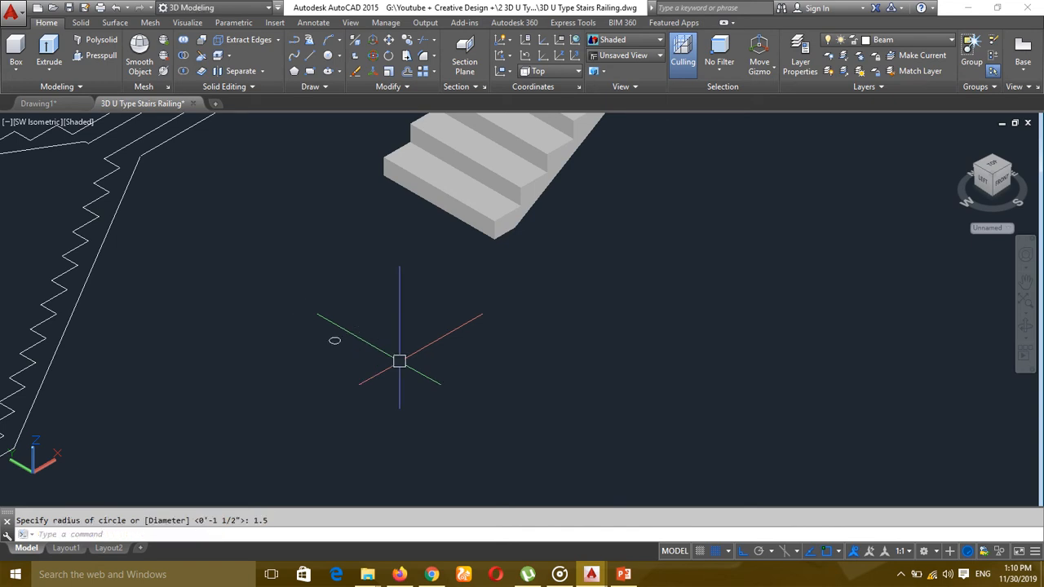
pyautogui.write('ex')
pyautogui.press('Return')
pyautogui.click(360, 349)
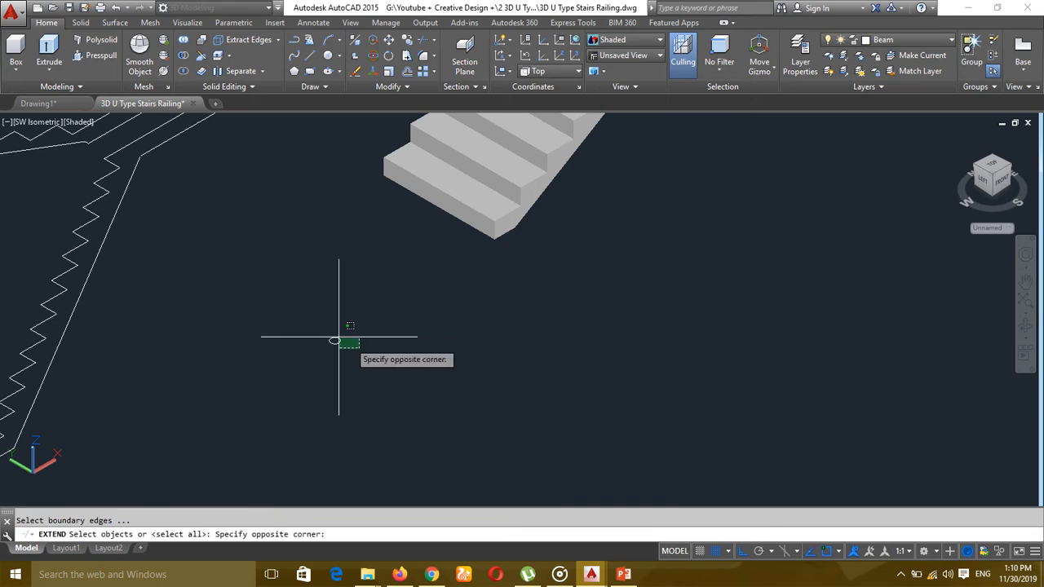
pyautogui.click(308, 325)
pyautogui.press('Return')
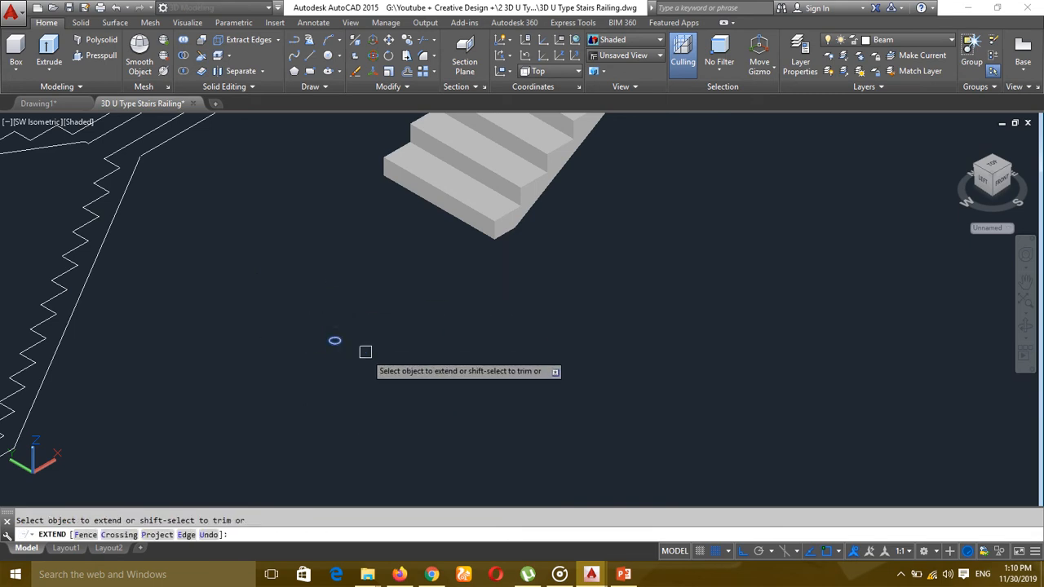
pyautogui.press('Escape')
# Step: Extrude the circle beside the stairs to a height of 2'-6" to form a railing post
pyautogui.write('ex')
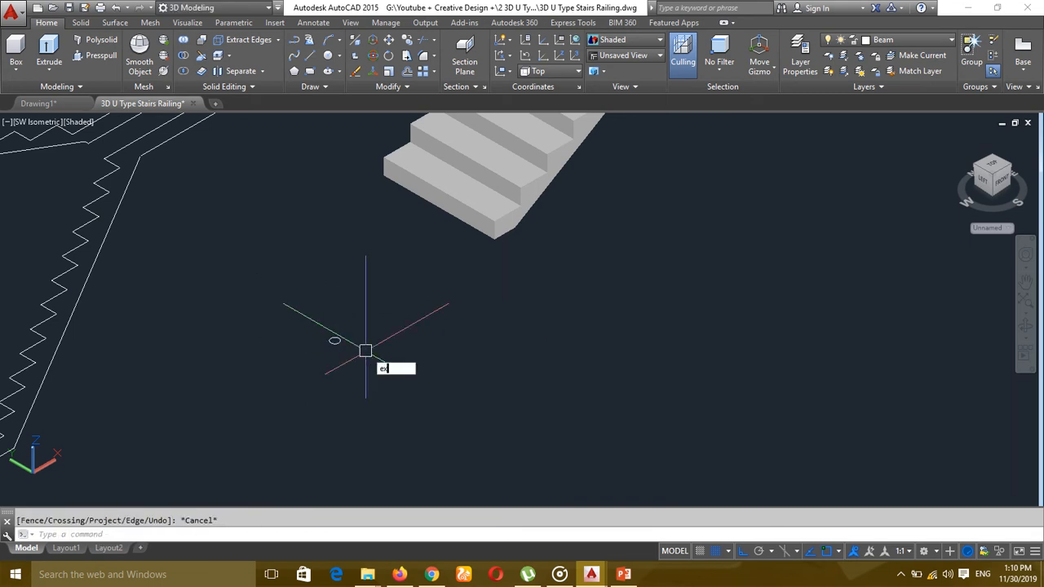
pyautogui.write('t')
pyautogui.press('Return')
pyautogui.click(335, 341)
pyautogui.press('Return')
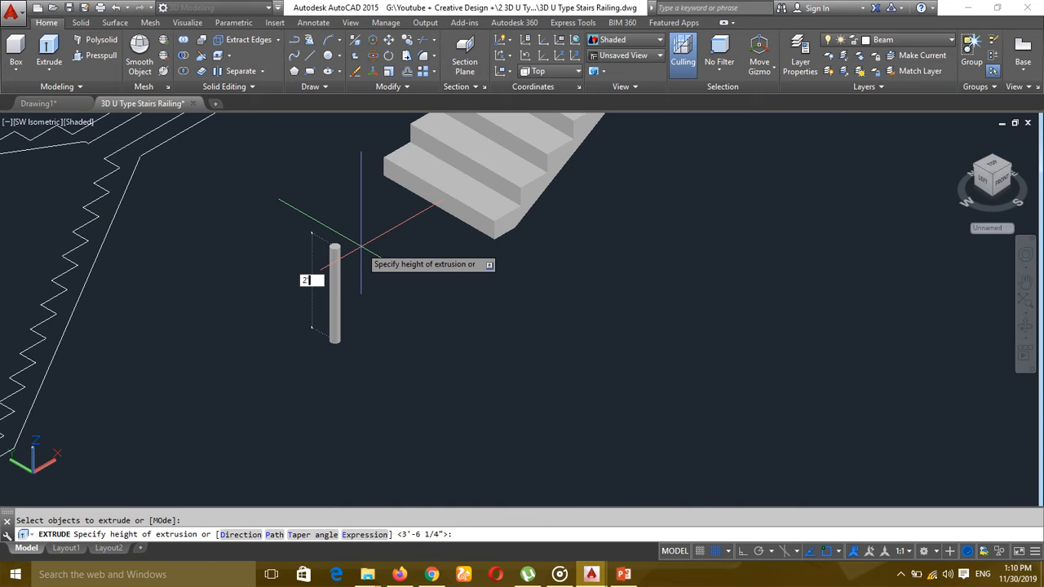
pyautogui.press('Return')
# Step: Set the extruded post's color to index color 247 in its properties
pyautogui.moveTo(366, 247); pyautogui.dragTo(347, 317, button='middle')
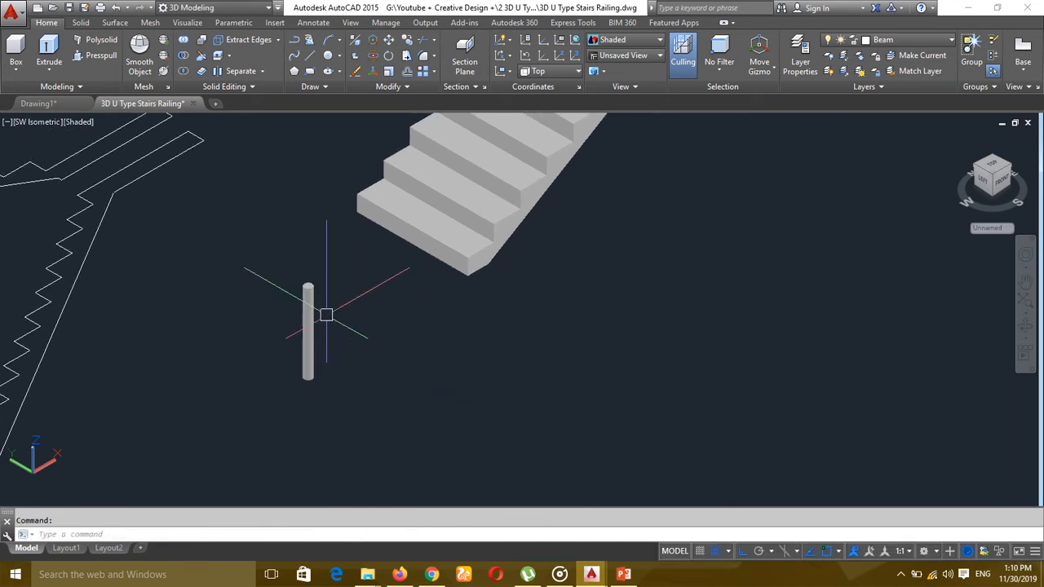
pyautogui.click(311, 322)
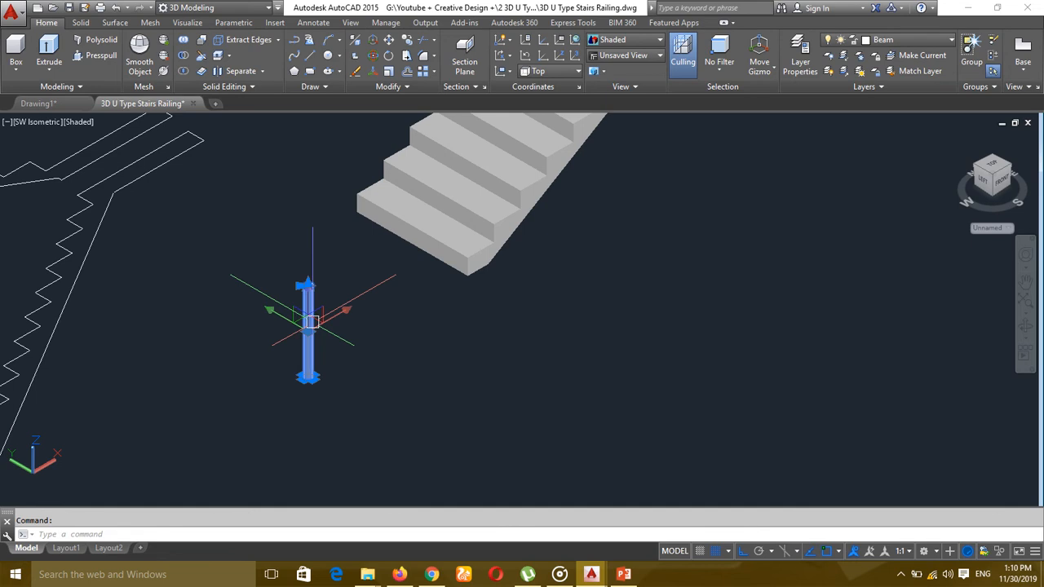
pyautogui.press('Return')
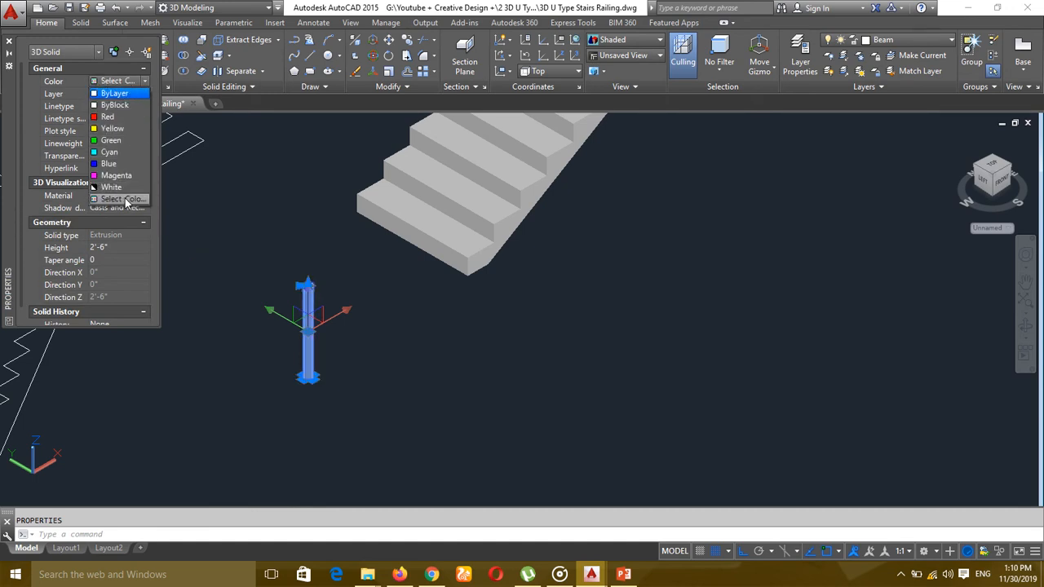
pyautogui.click(124, 199)
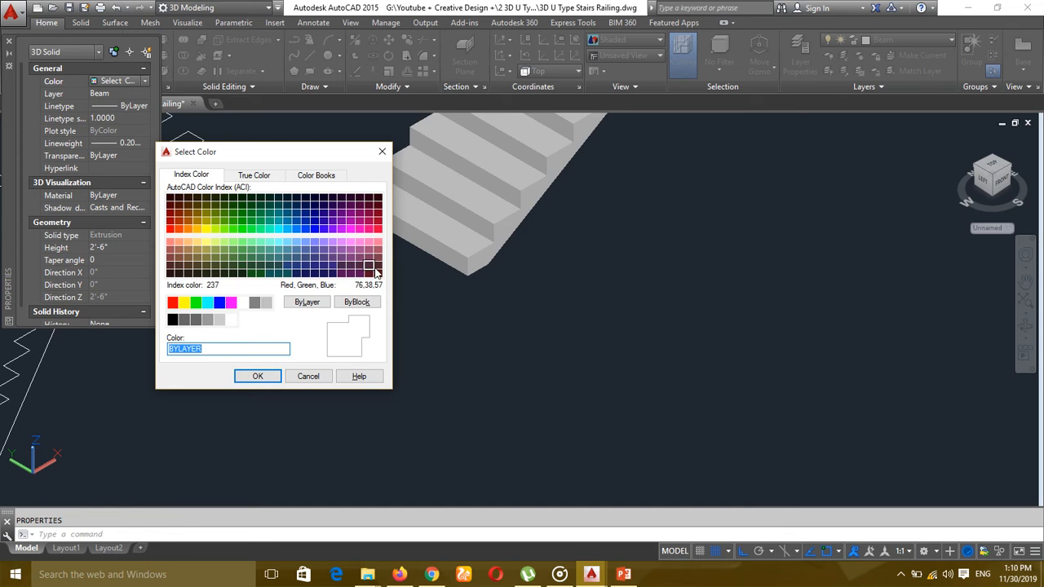
pyautogui.click(377, 266)
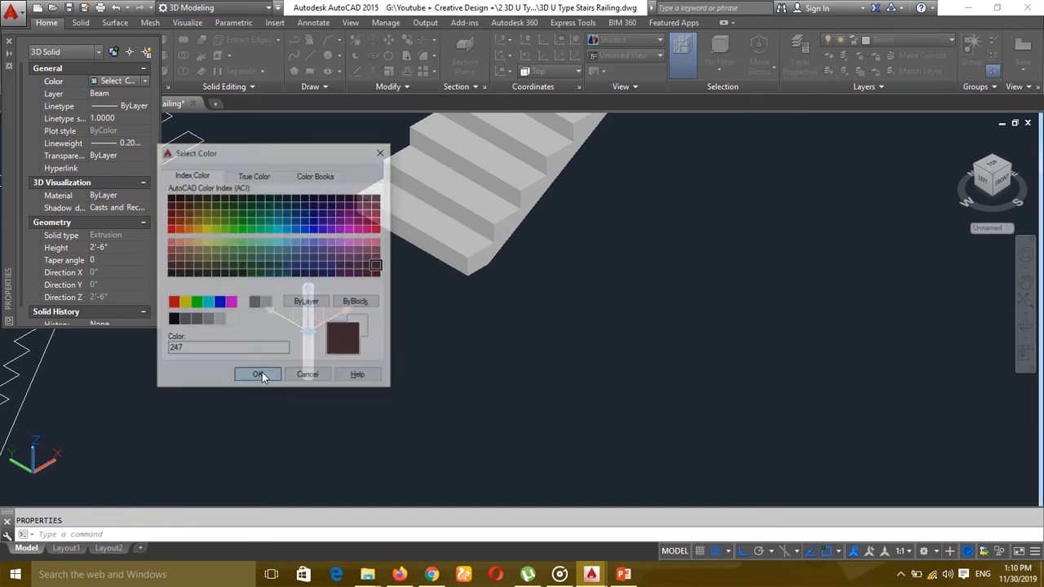
pyautogui.click(259, 376)
pyautogui.click(9, 41)
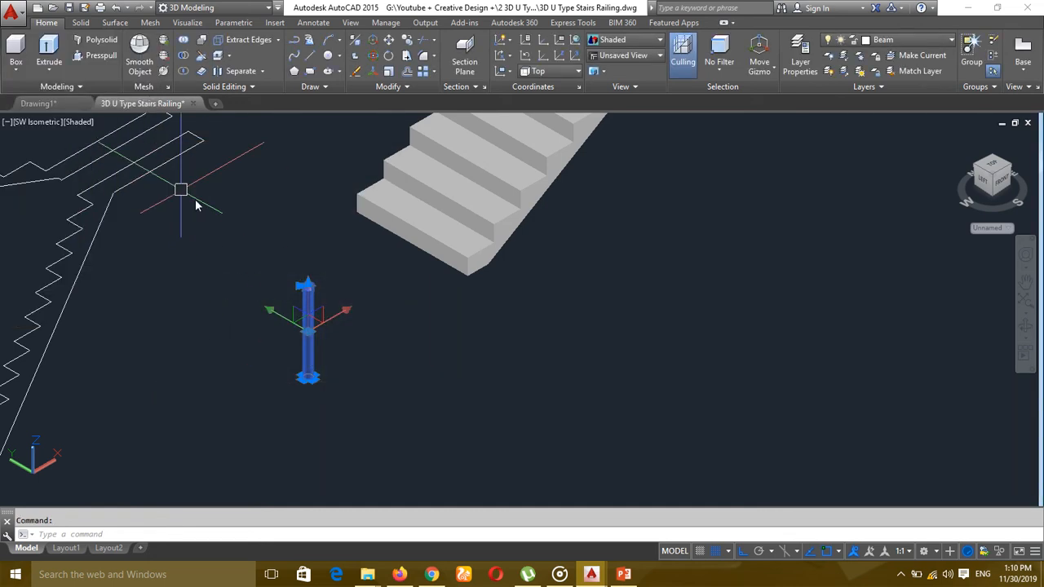
pyautogui.click(372, 336)
pyautogui.press('Escape')
pyautogui.press('Escape')
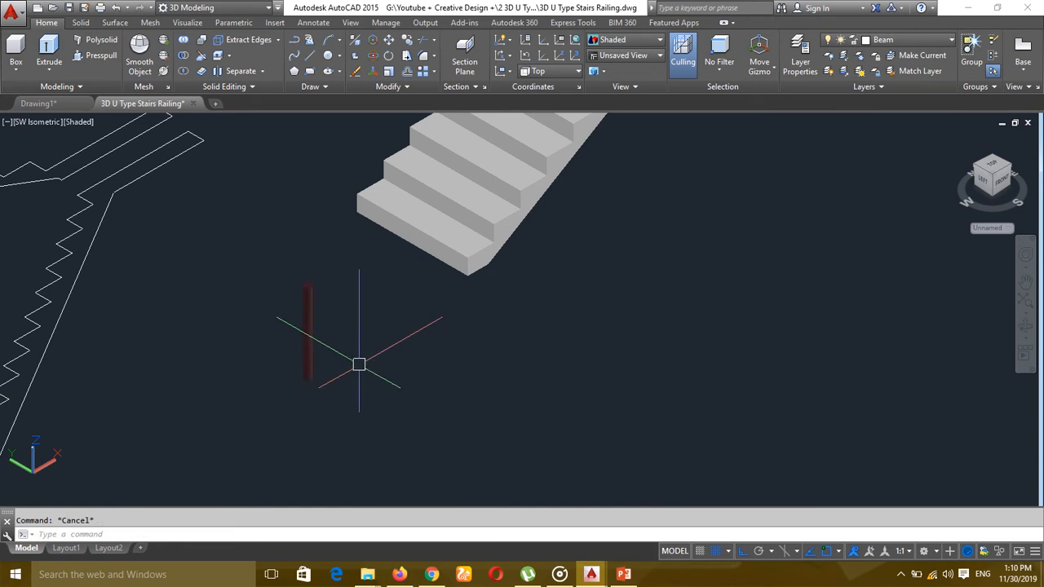
pyautogui.moveTo(354, 375); pyautogui.dragTo(354, 362, button='middle')
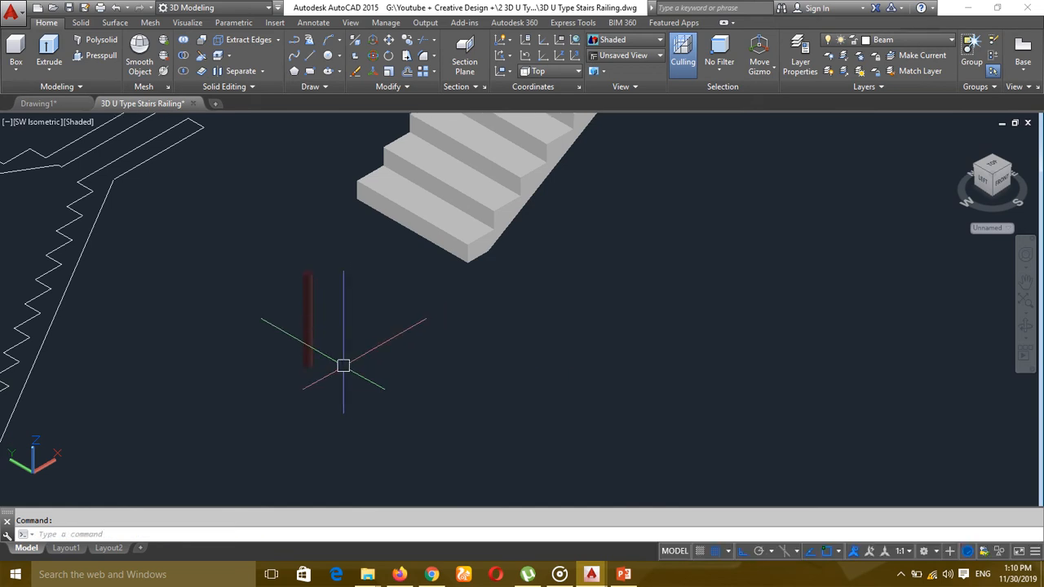
pyautogui.write('m')
pyautogui.press('Return')
pyautogui.press('Escape')
# Step: Copy the post from its base center to the midpoint of the bottom tread's side edge
pyautogui.write('c')
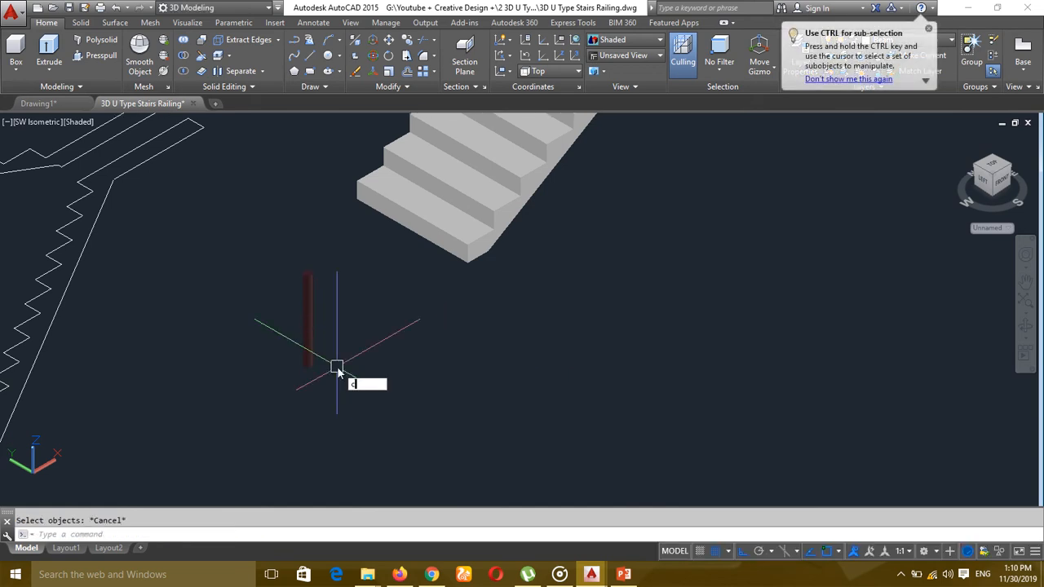
pyautogui.click(311, 363)
pyautogui.scroll(8, 311, 365)
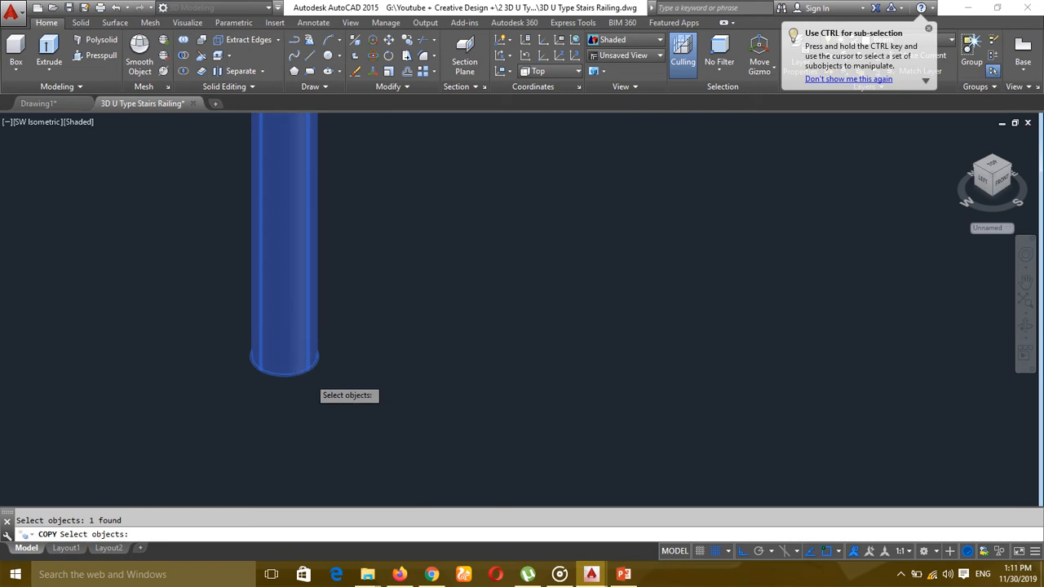
pyautogui.press('Return')
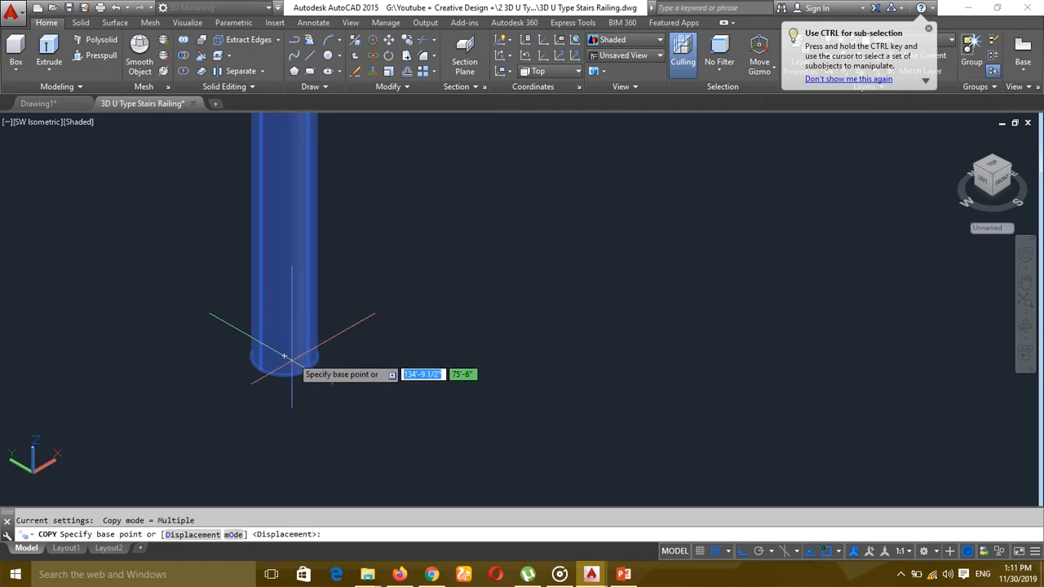
pyautogui.click(284, 356)
pyautogui.scroll(-5, 378, 408)
pyautogui.scroll(4, 482, 315)
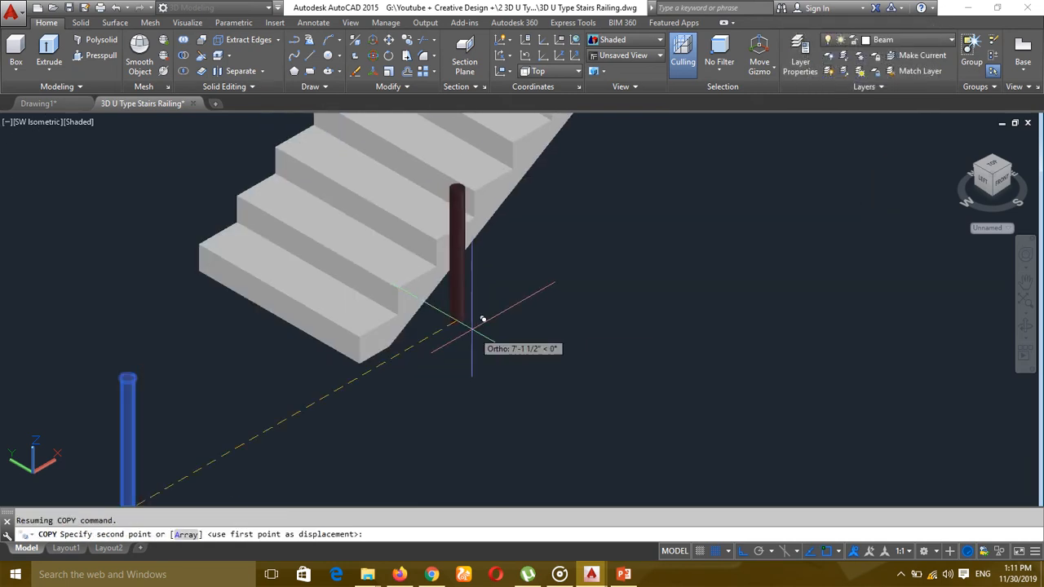
pyautogui.scroll(3, 402, 332)
pyautogui.scroll(2, 401, 332)
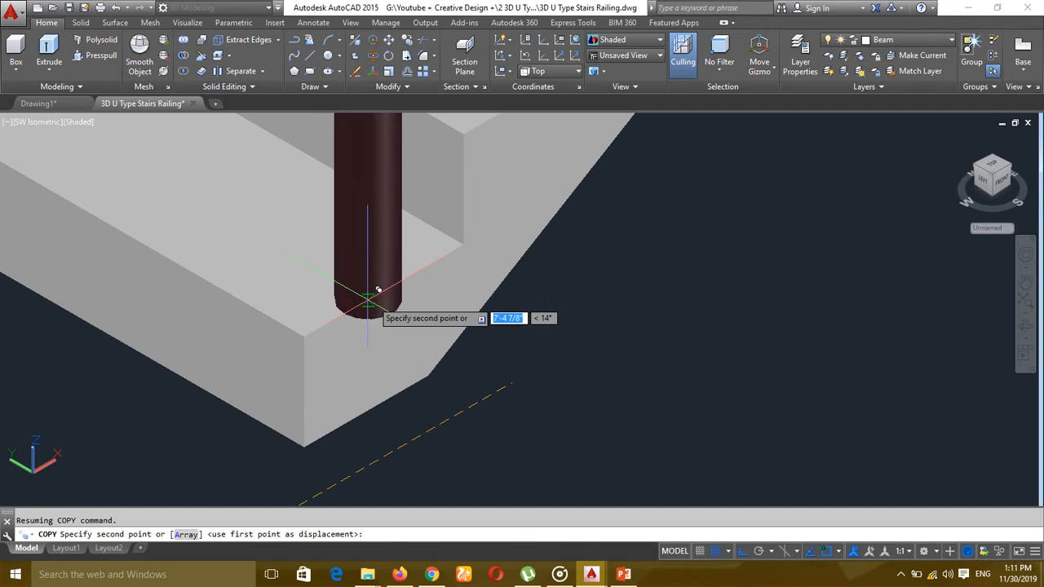
pyautogui.click(384, 294)
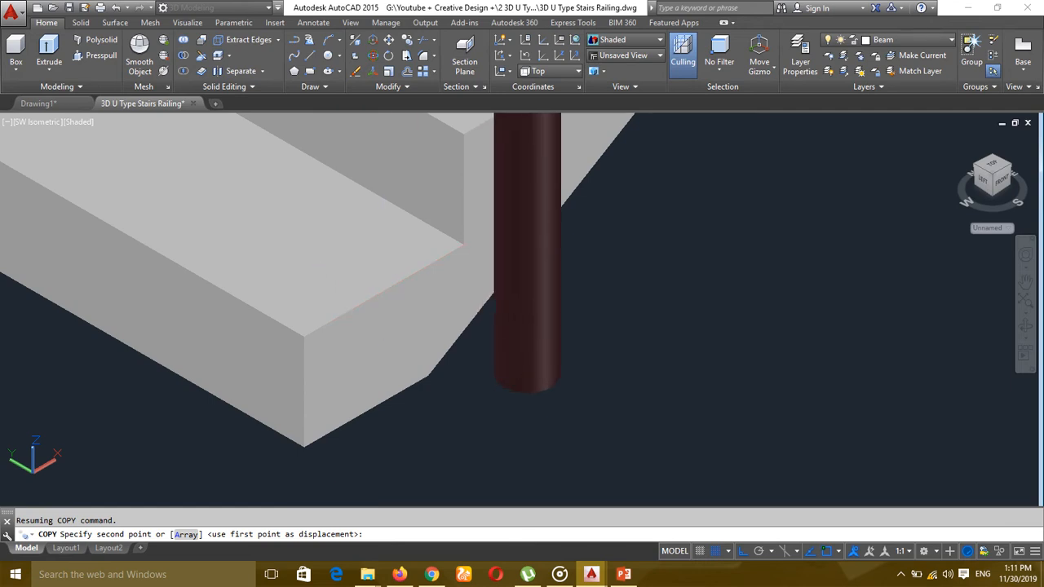
pyautogui.scroll(-4, 437, 306)
pyautogui.press('Return')
pyautogui.moveTo(524, 359); pyautogui.dragTo(490, 394, button='middle')
pyautogui.scroll(-2, 470, 398)
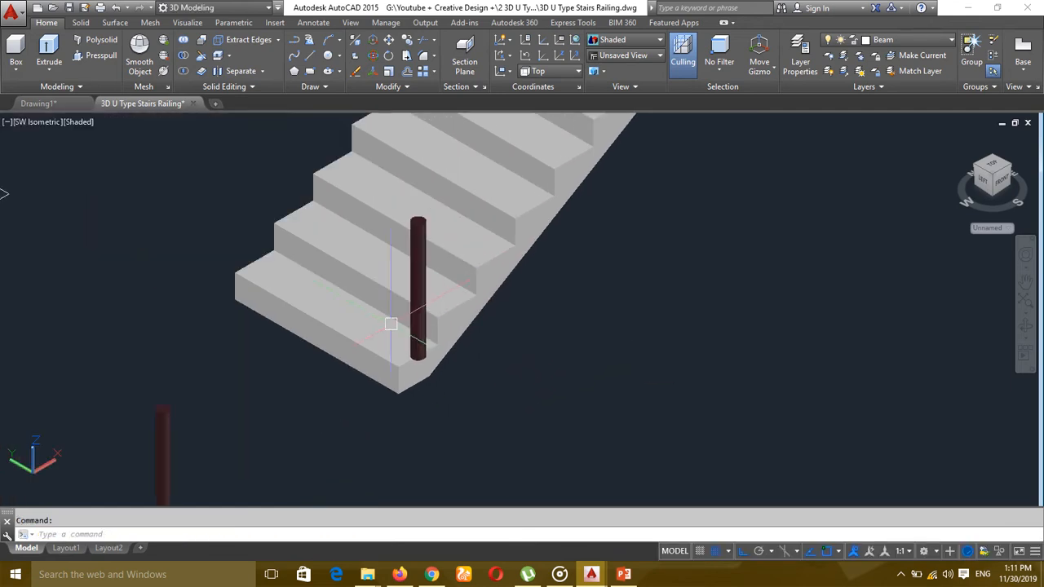
pyautogui.scroll(3, 344, 315)
pyautogui.press('Return')
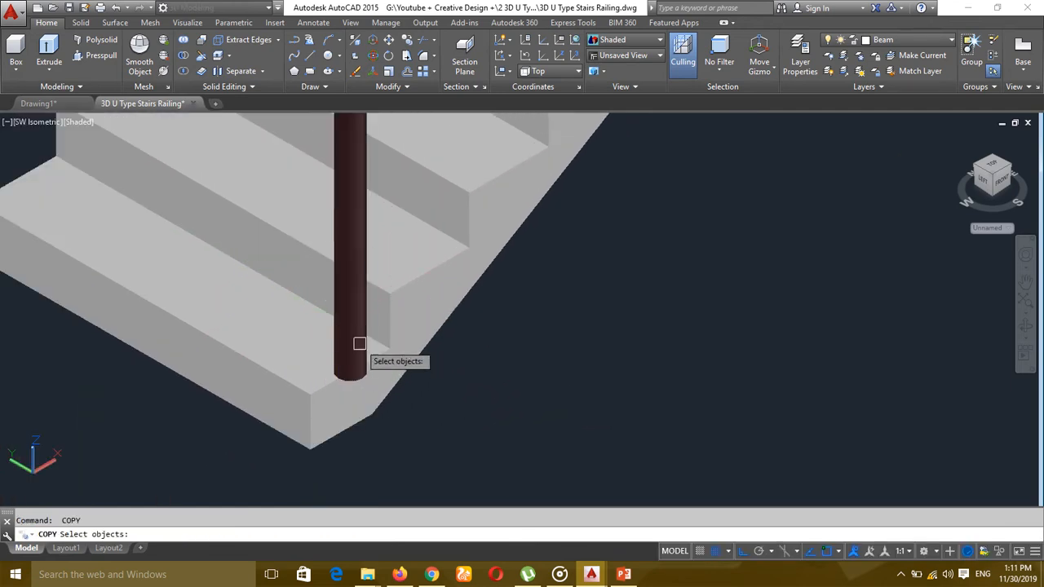
pyautogui.click(366, 374)
pyautogui.scroll(2, 366, 374)
pyautogui.press('Return')
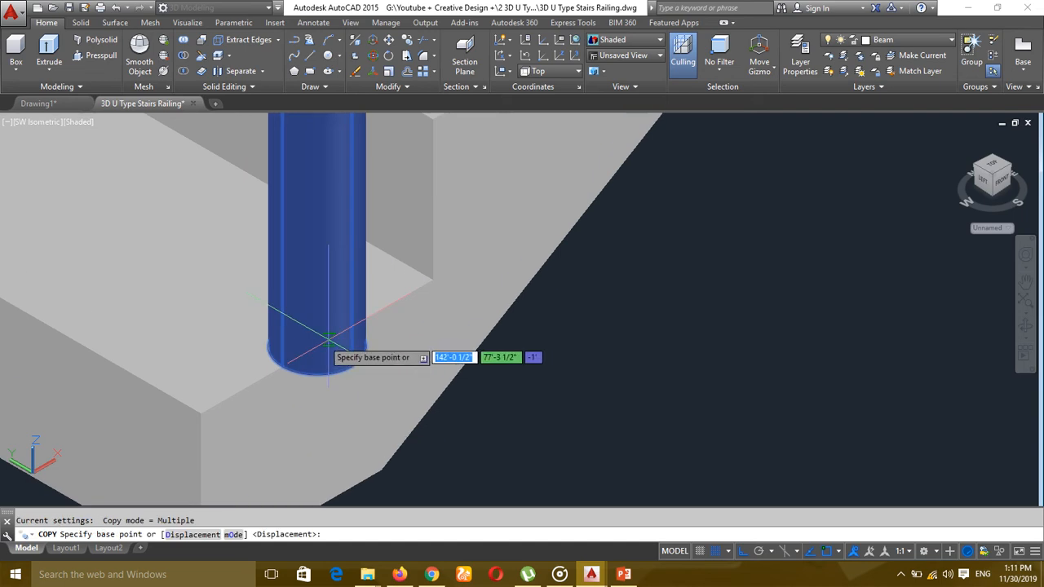
pyautogui.press('Escape')
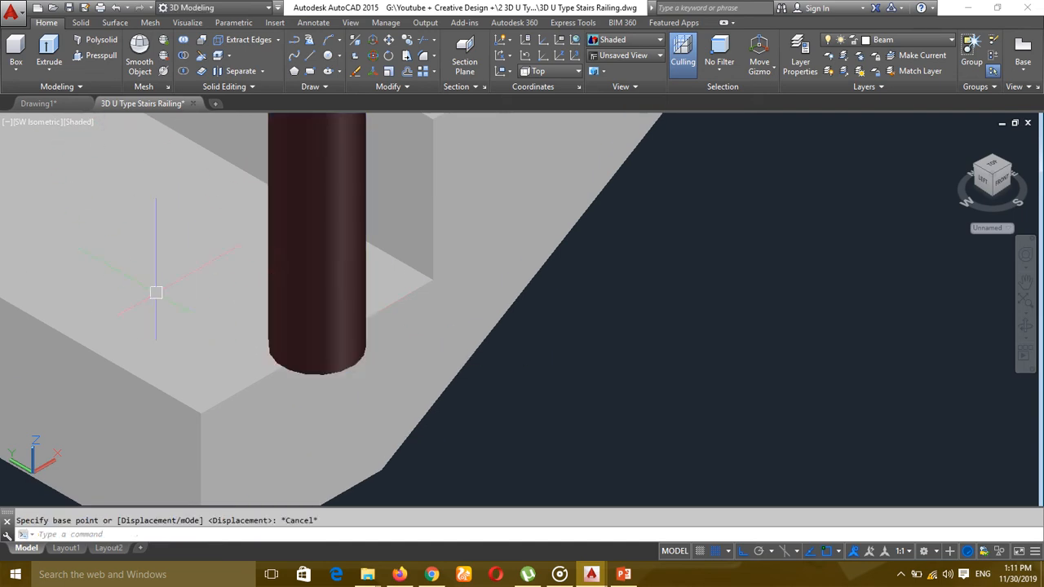
# Step: Switch the visual style to X-Ray and orbit slightly around the post on the bottom step
pyautogui.click(86, 122)
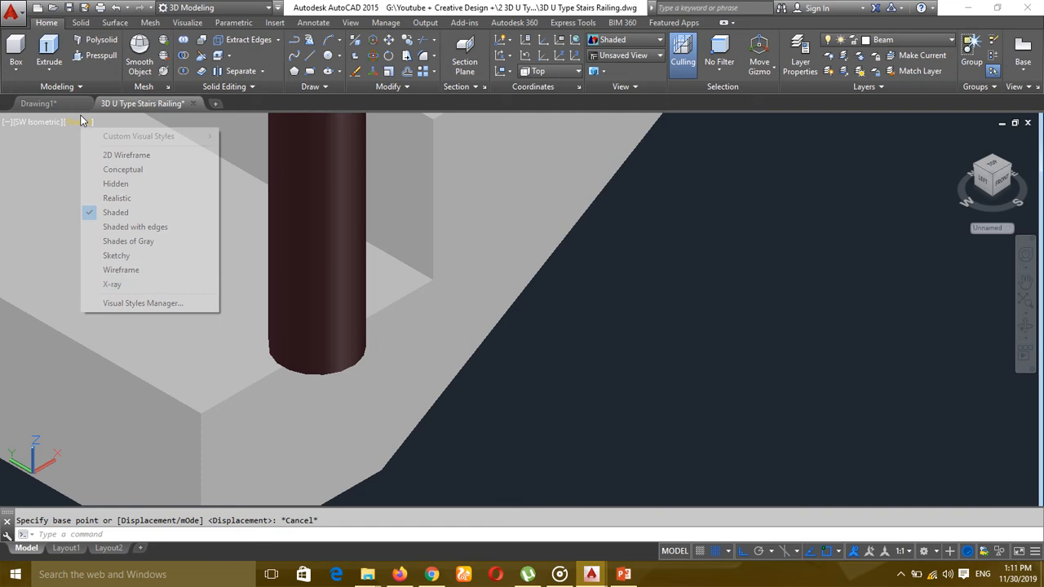
pyautogui.click(159, 284)
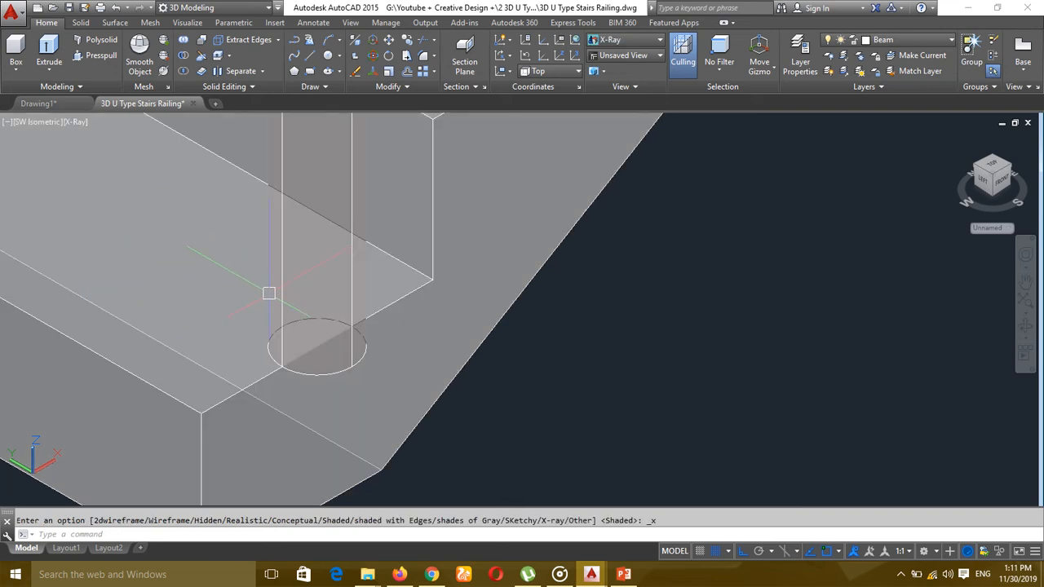
pyautogui.scroll(-5, 526, 373)
pyautogui.scroll(6, 527, 399)
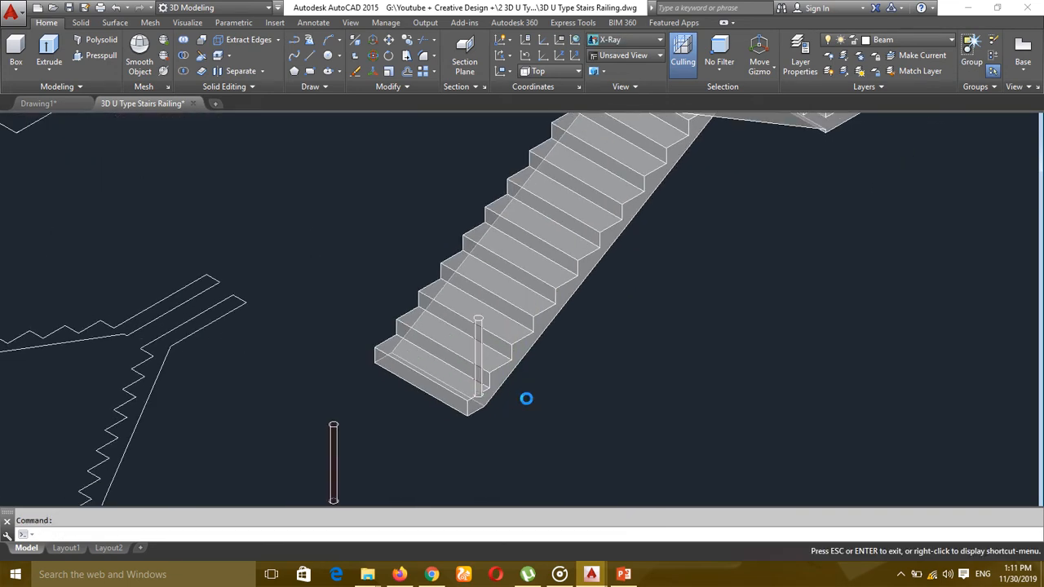
pyautogui.scroll(-3, 538, 341)
pyautogui.moveTo(574, 422); pyautogui.dragTo(532, 383, button='middle')
pyautogui.write('3d')
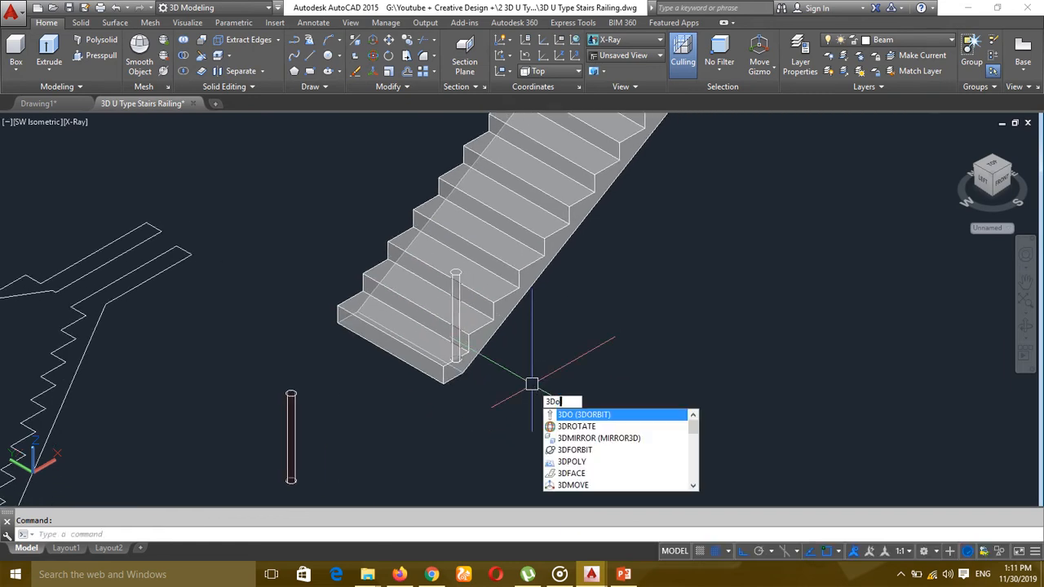
pyautogui.write('o')
pyautogui.press('Return')
pyautogui.moveTo(557, 370)
pyautogui.mouseDown()
pyautogui.moveTo(536, 372)
pyautogui.moveTo(495, 317)
pyautogui.moveTo(571, 347)
pyautogui.moveTo(566, 356)
pyautogui.mouseUp()
pyautogui.scroll(3, 545, 351)
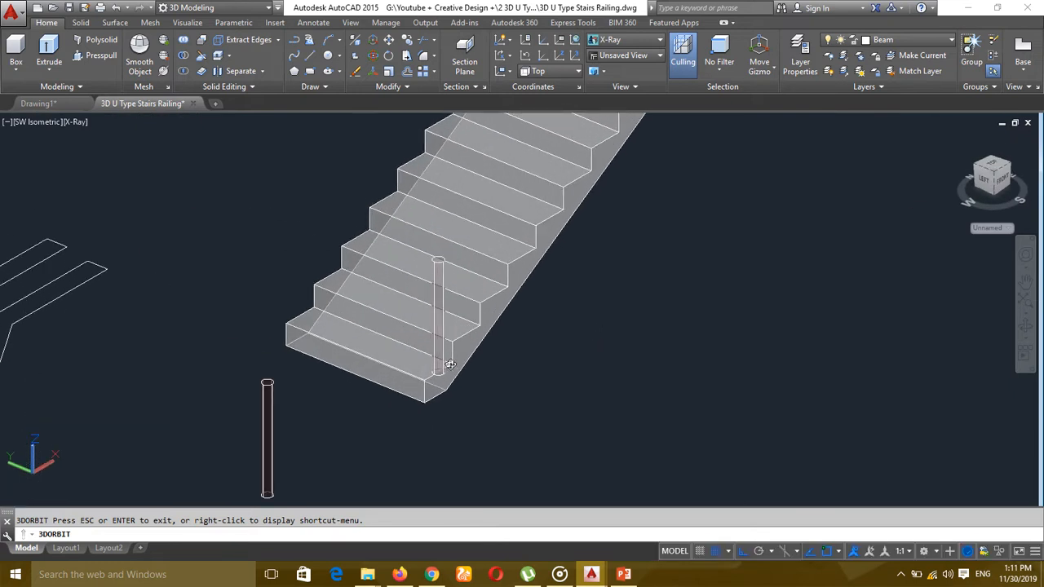
pyautogui.press('Escape')
pyautogui.moveTo(505, 372); pyautogui.dragTo(458, 435, button='middle')
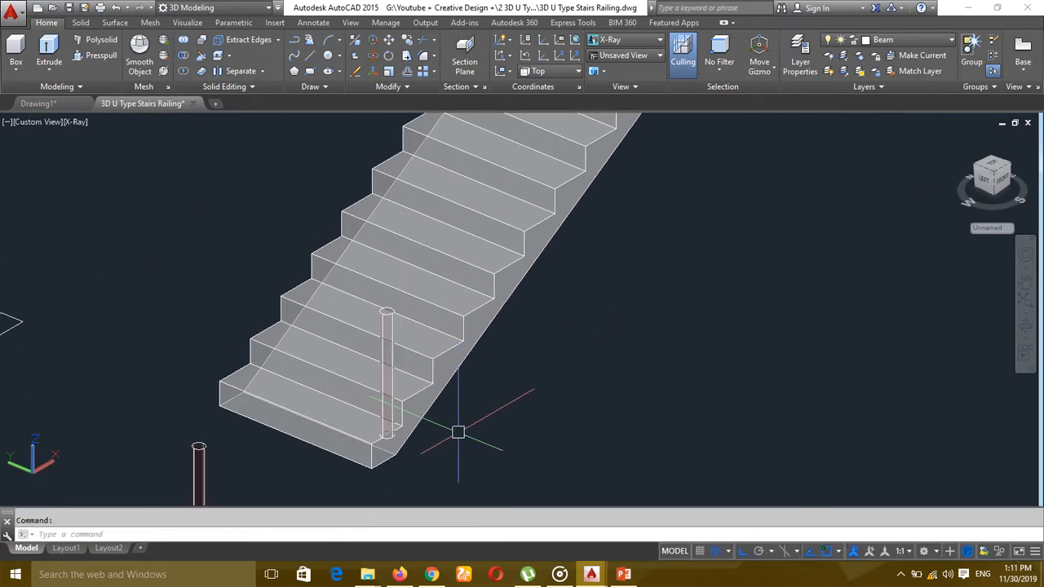
pyautogui.press('Return')
pyautogui.scroll(4, 390, 430)
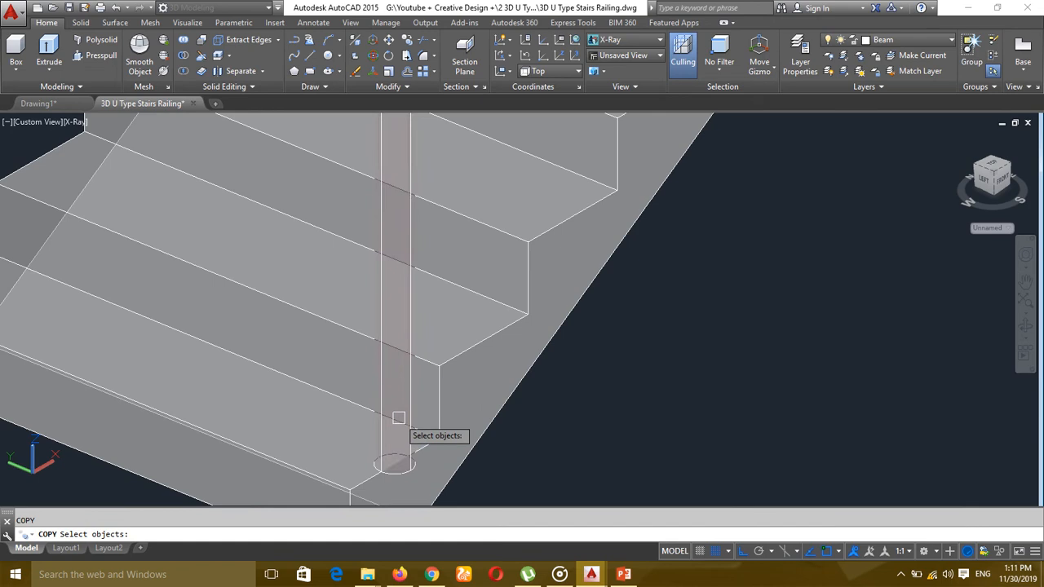
pyautogui.click(398, 417)
pyautogui.scroll(5, 391, 433)
pyautogui.press('Return')
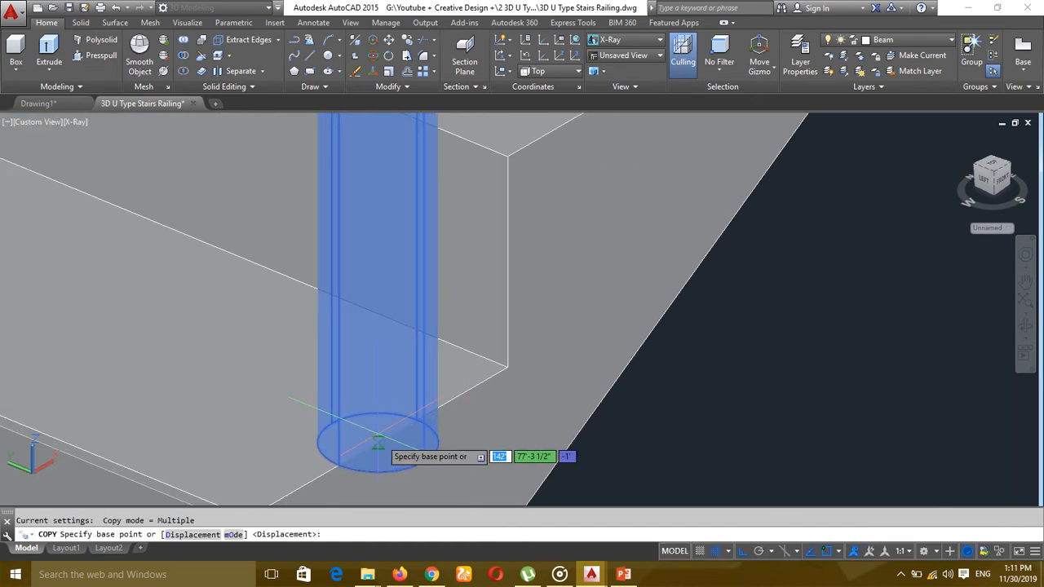
pyautogui.click(378, 441)
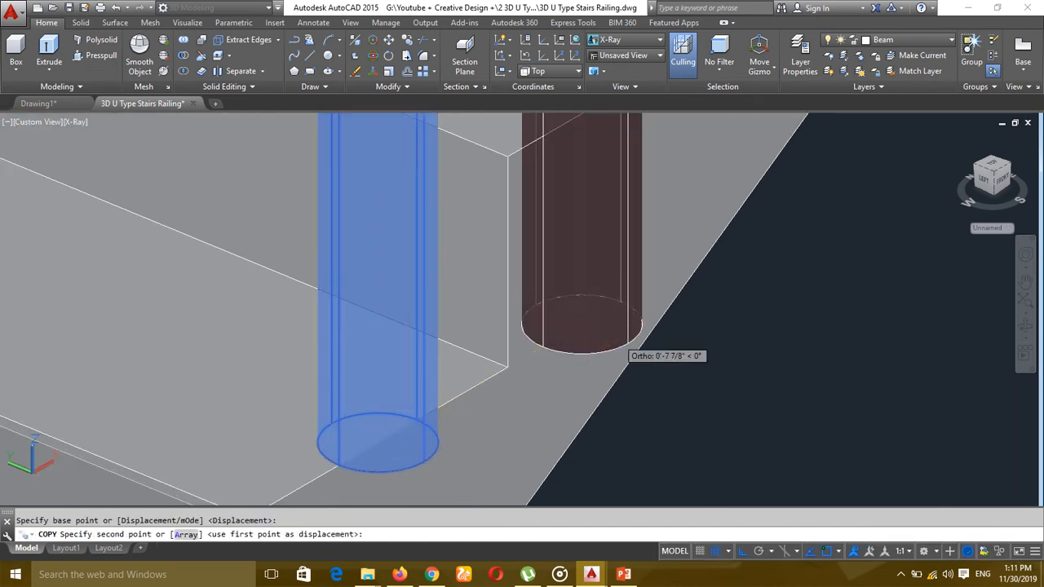
pyautogui.moveTo(626, 349); pyautogui.dragTo(396, 305, button='middle')
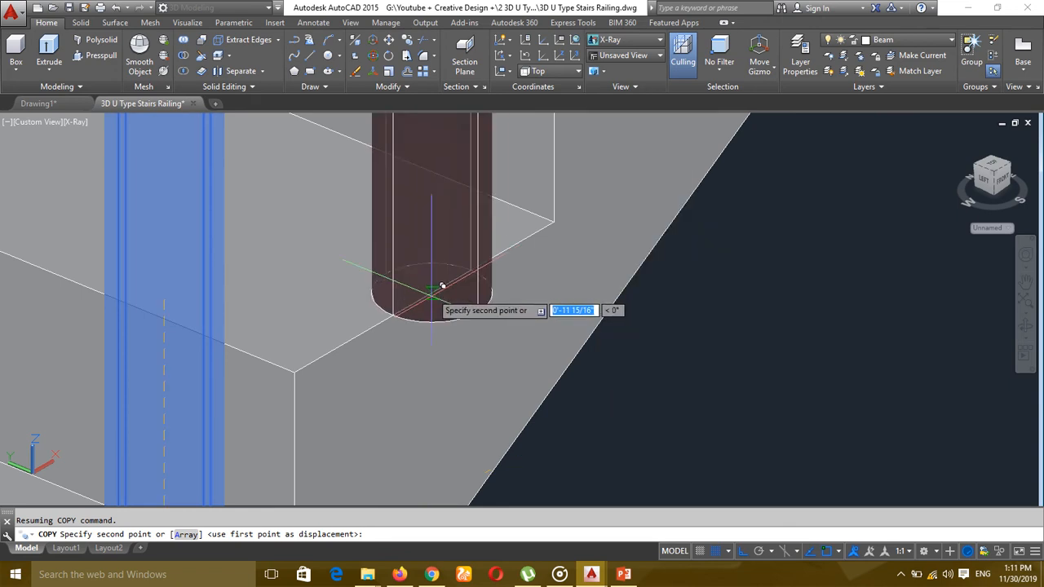
pyautogui.scroll(4, 441, 286)
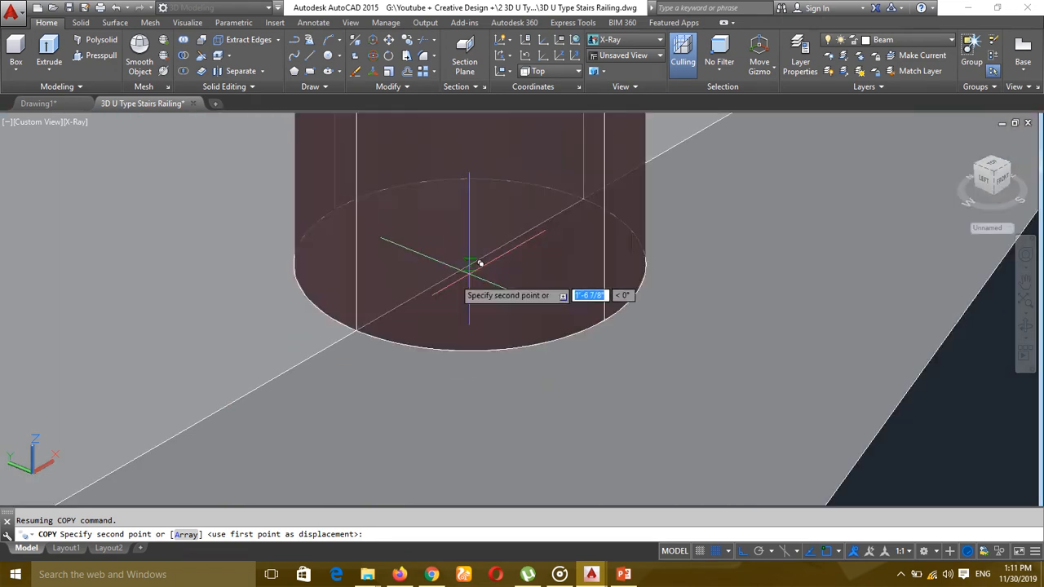
pyautogui.scroll(-5, 440, 294)
pyautogui.press('Escape')
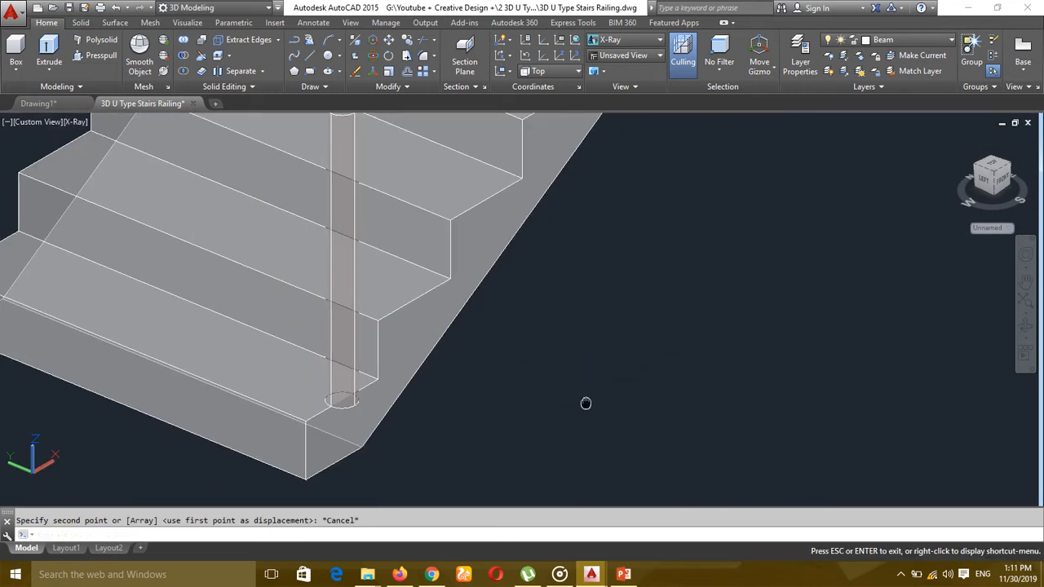
# Step: Copy the bottom step's post from its base center to the midpoint of the second tread's side edge
pyautogui.write('ct o')
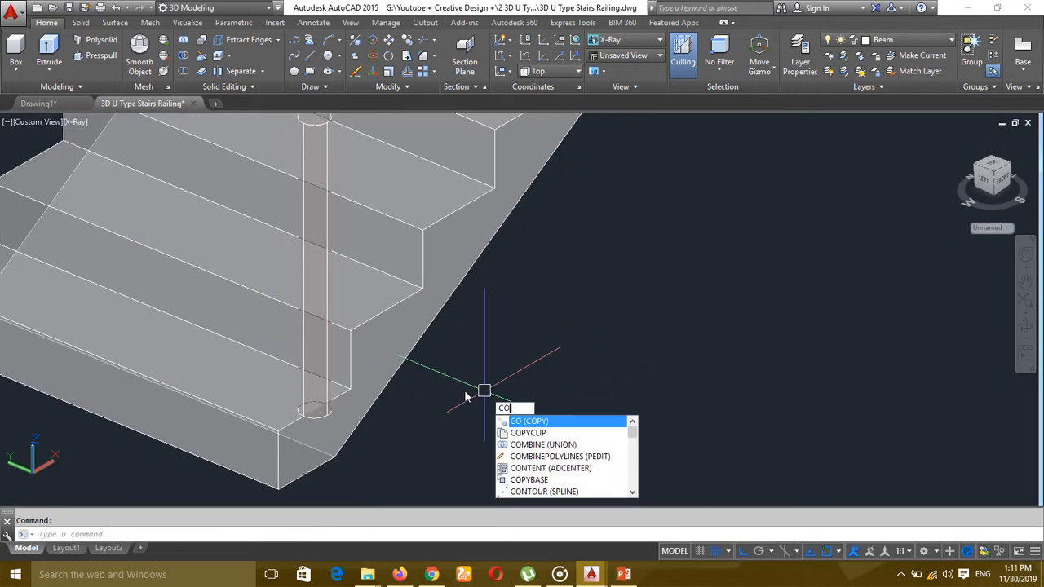
pyautogui.press('Return')
pyautogui.click(319, 359)
pyautogui.scroll(2, 318, 357)
pyautogui.scroll(2, 325, 409)
pyautogui.press('Return')
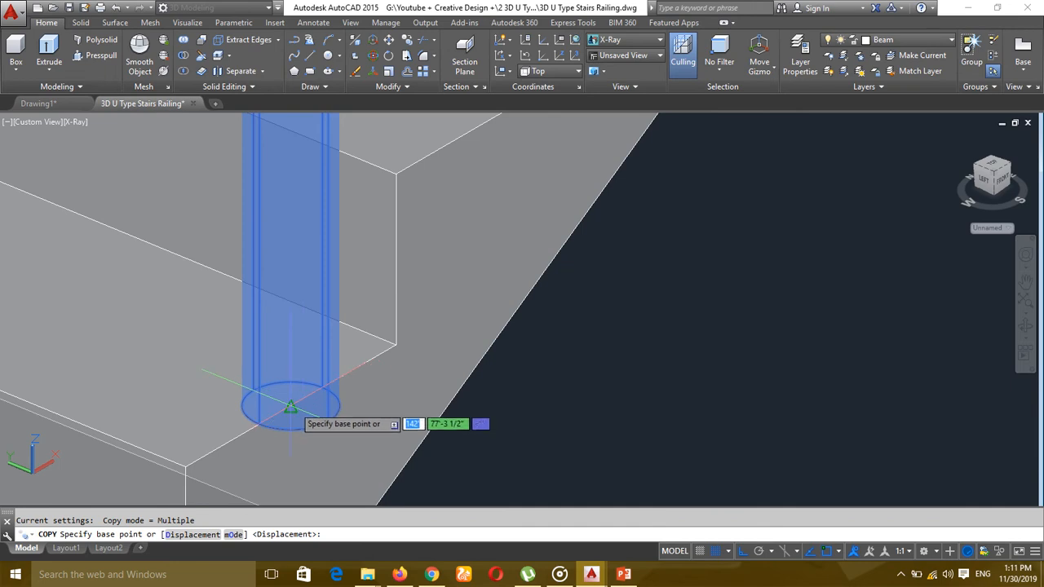
pyautogui.click(291, 406)
pyautogui.moveTo(584, 301); pyautogui.dragTo(523, 464, button='middle')
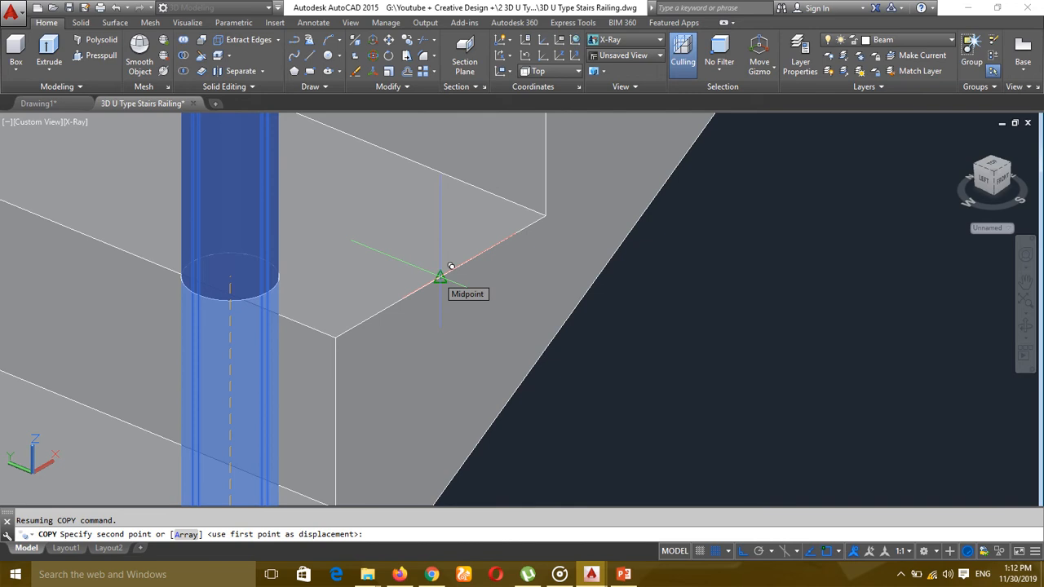
pyautogui.click(440, 278)
# Step: Place further copies of the post at the side-edge midpoints of the third and fourth treads
pyautogui.scroll(-2, 451, 277)
pyautogui.moveTo(600, 292); pyautogui.dragTo(408, 505, button='middle')
pyautogui.scroll(3, 393, 316)
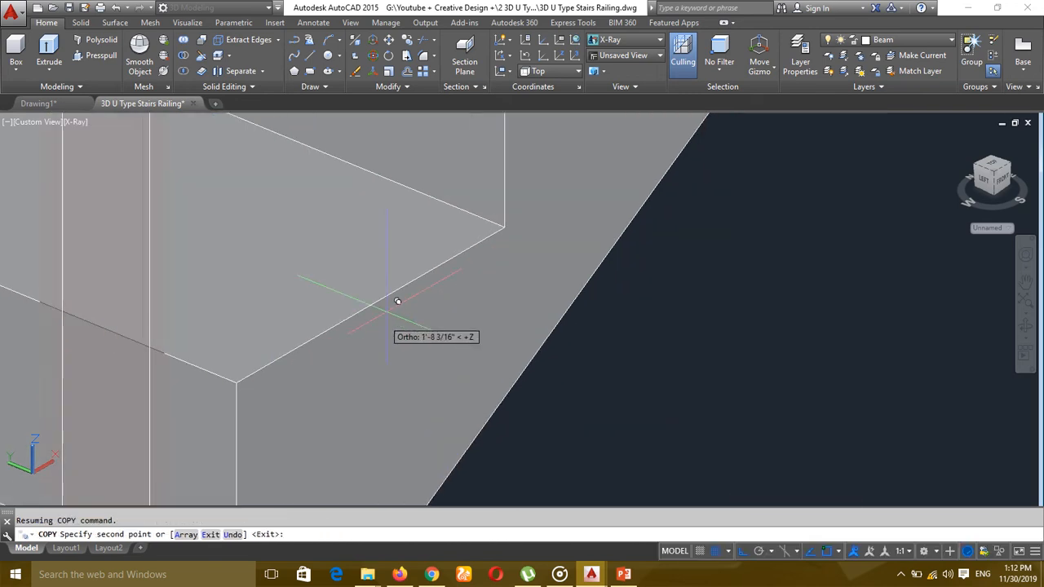
pyautogui.scroll(-2, 381, 299)
pyautogui.moveTo(489, 327); pyautogui.dragTo(439, 489, button='middle')
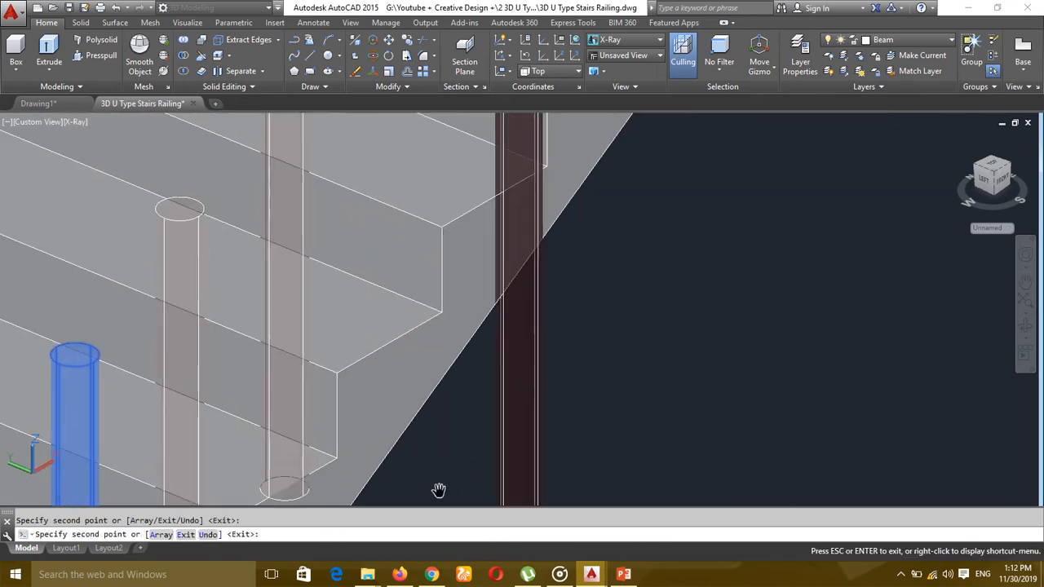
pyautogui.scroll(2, 438, 319)
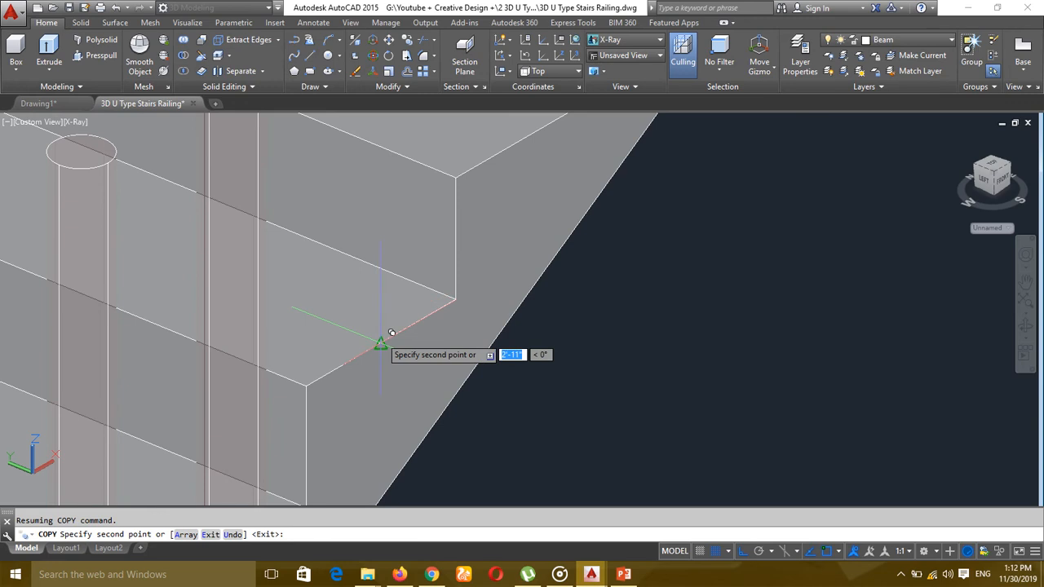
pyautogui.click(391, 333)
# Step: Place post copies at the side-edge midpoints of the fifth and sixth treads
pyautogui.scroll(-2, 391, 335)
pyautogui.moveTo(629, 338); pyautogui.dragTo(441, 372, button='middle')
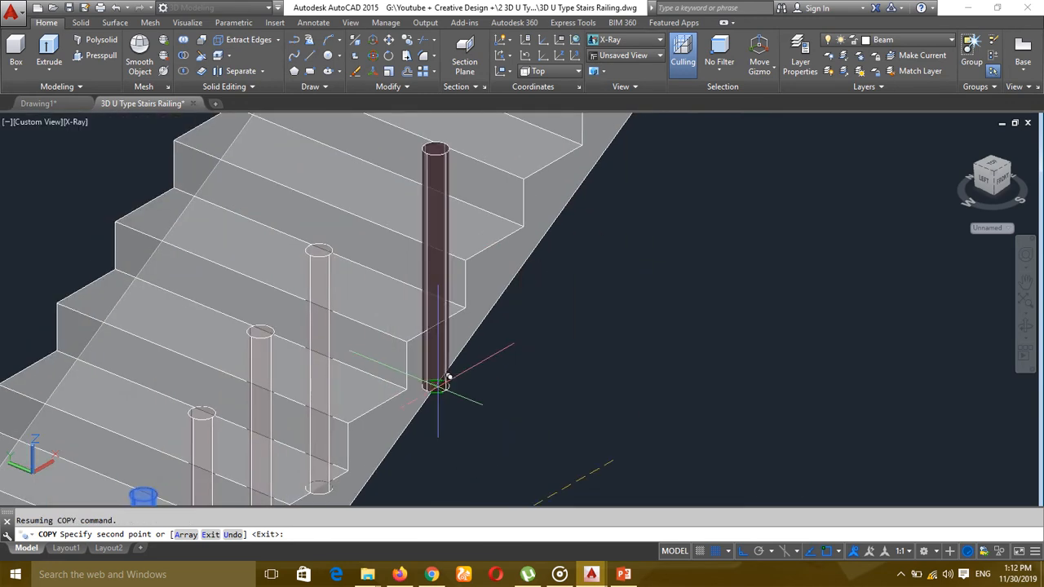
pyautogui.scroll(3, 440, 371)
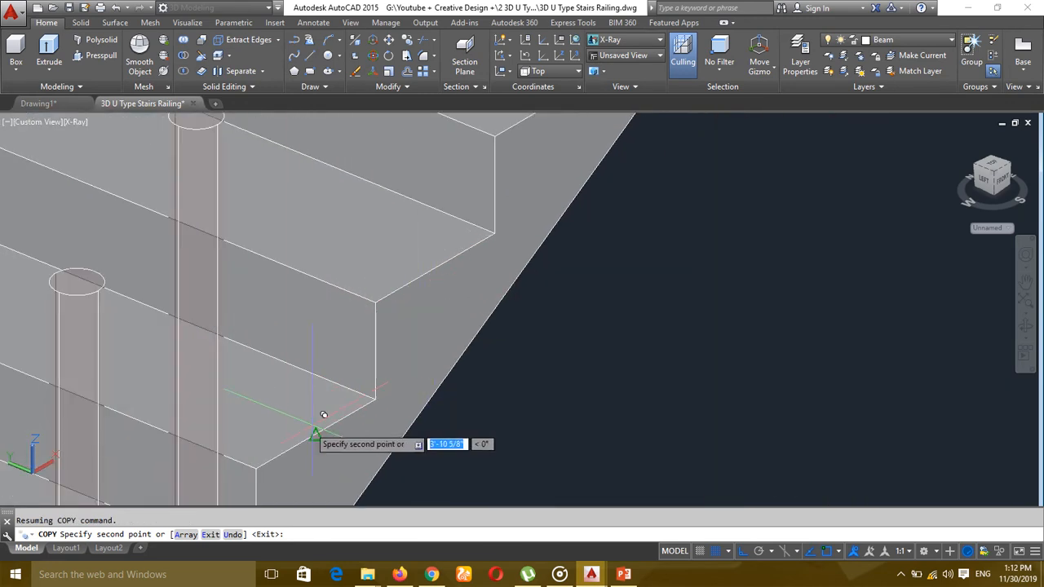
pyautogui.click(315, 432)
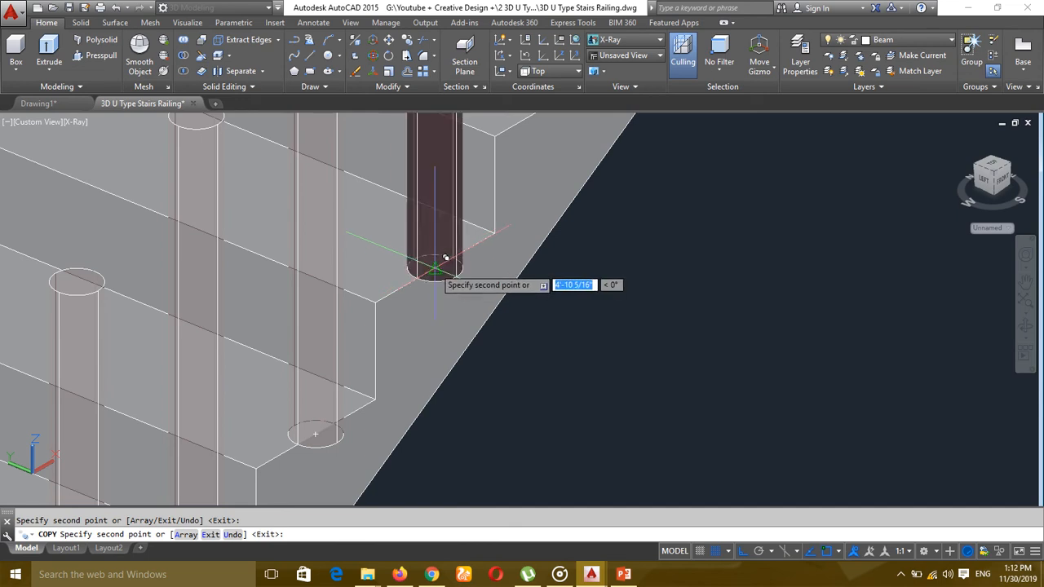
# Step: Place post copies on the eighth tread and the skipped seventh tread, at their side-edge midpoints
pyautogui.scroll(-3, 457, 263)
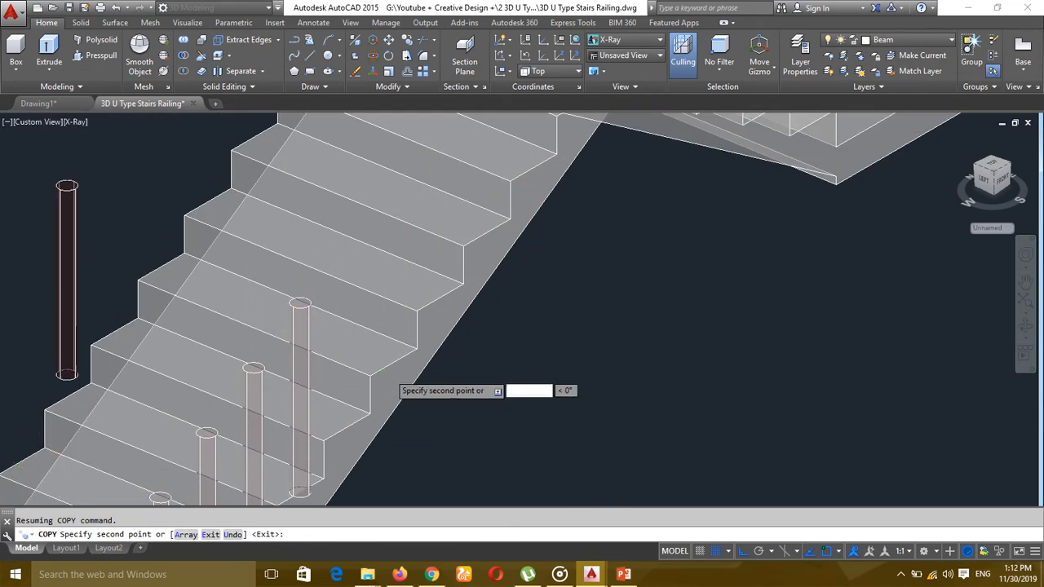
pyautogui.scroll(3, 395, 384)
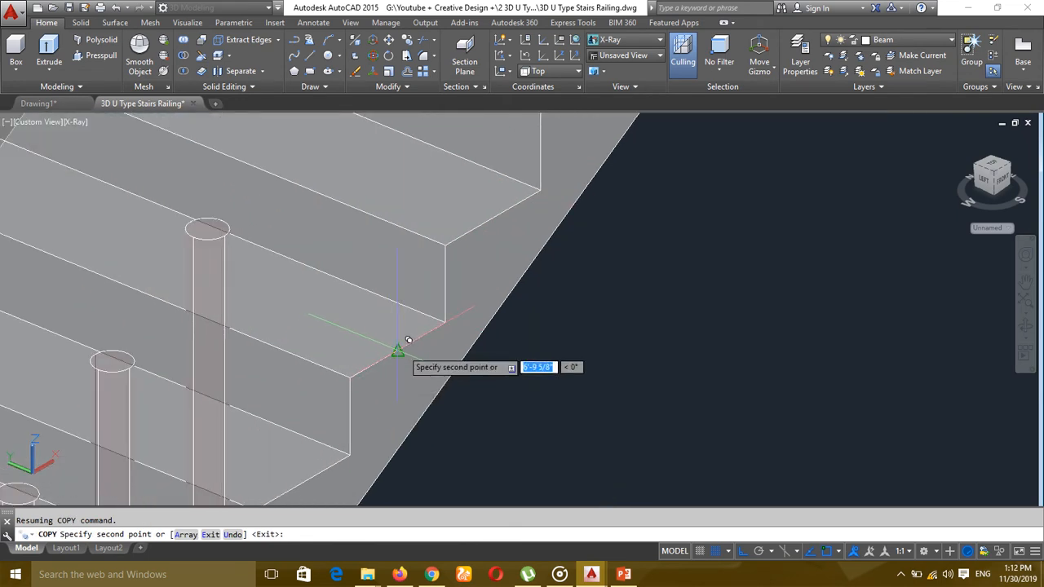
pyautogui.scroll(-3, 407, 340)
pyautogui.scroll(3, 431, 489)
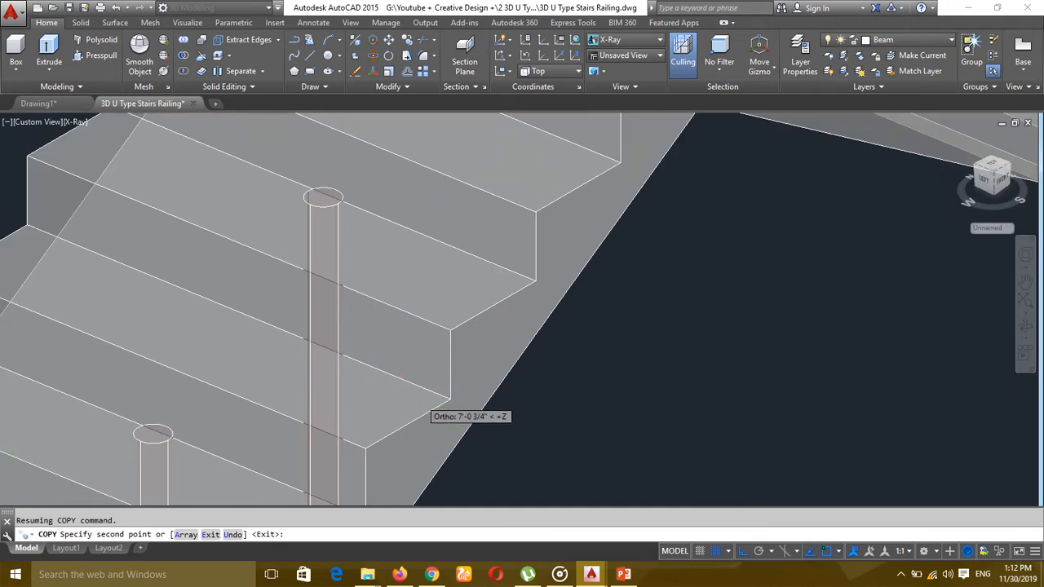
pyautogui.scroll(-3, 422, 367)
pyautogui.scroll(3, 449, 264)
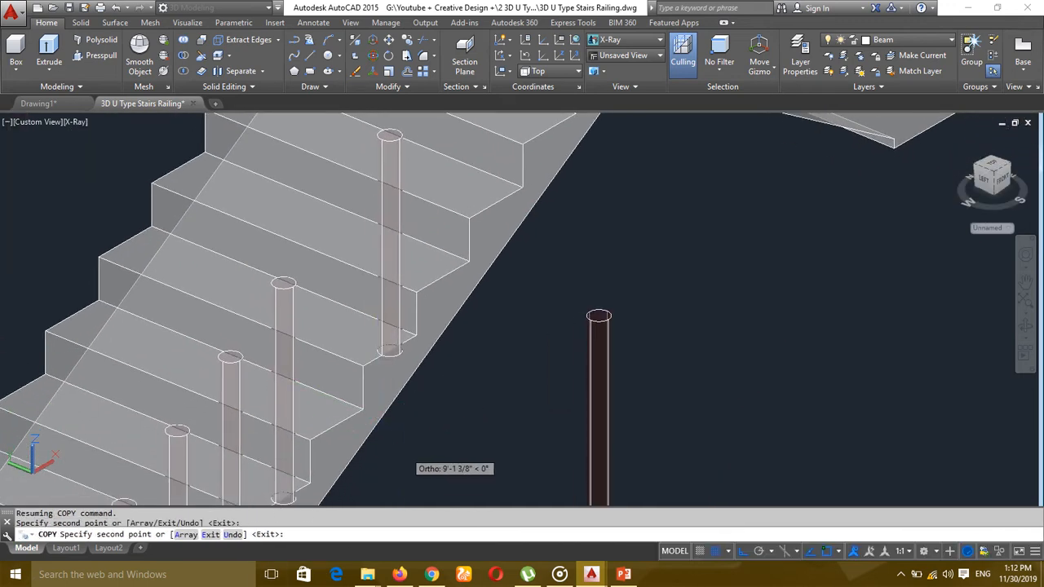
pyautogui.scroll(5, 378, 378)
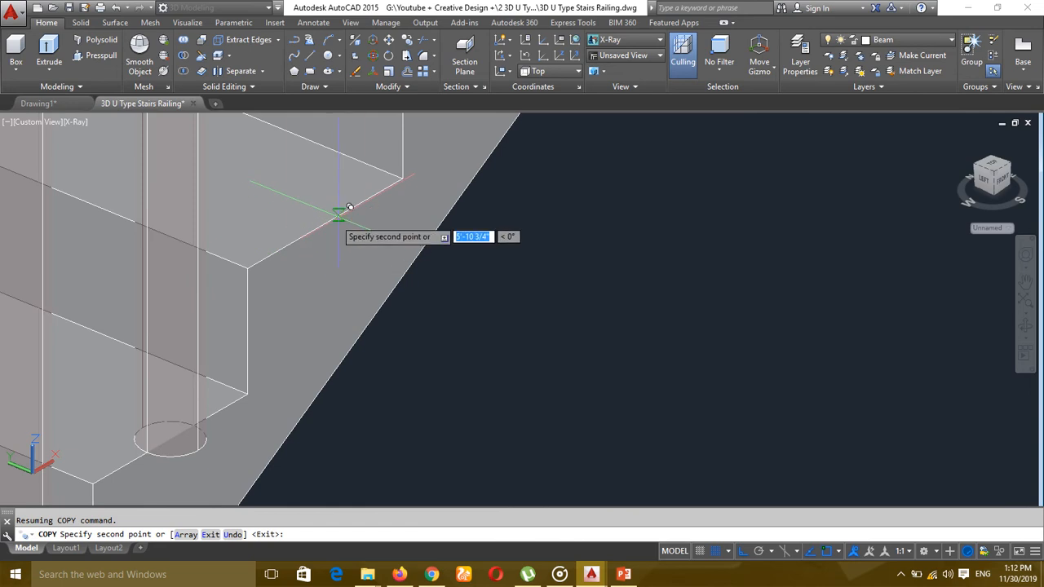
pyautogui.click(326, 225)
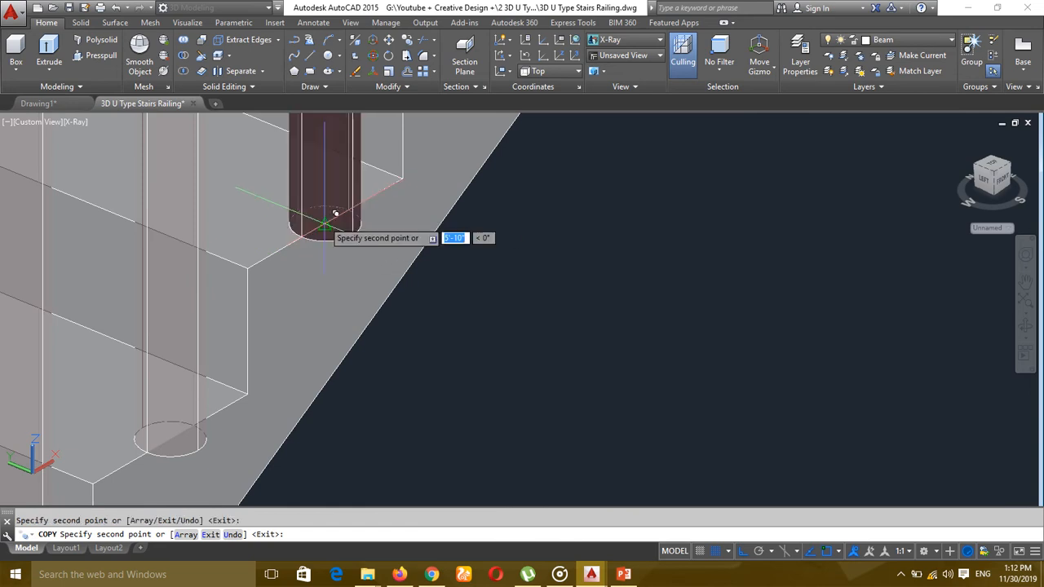
# Step: Place post copies at the side-edge midpoints of the ninth and tenth treads
pyautogui.scroll(-6, 384, 290)
pyautogui.moveTo(454, 275); pyautogui.dragTo(401, 357, button='middle')
pyautogui.scroll(3, 369, 268)
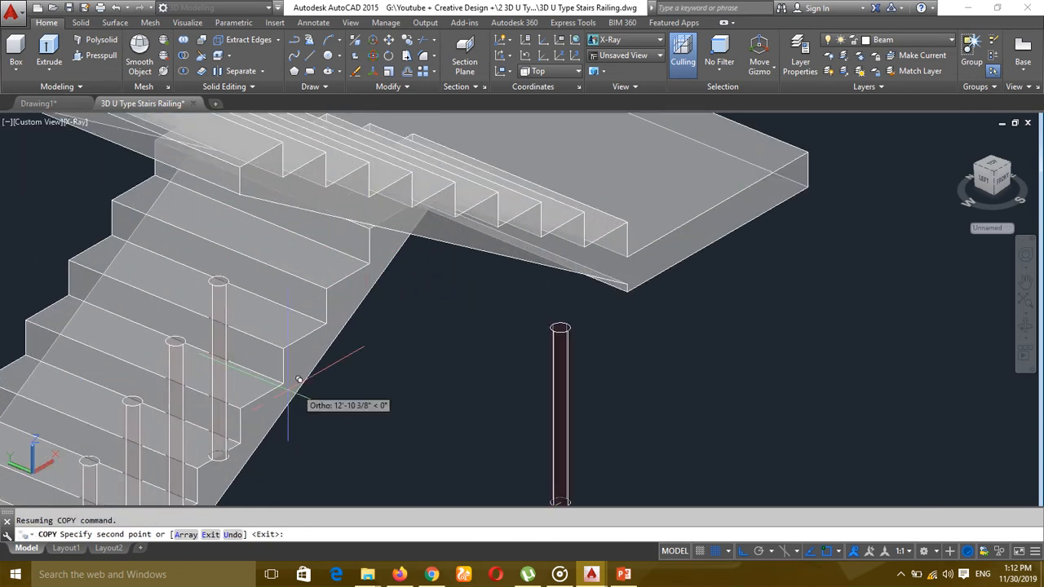
pyautogui.scroll(3, 243, 390)
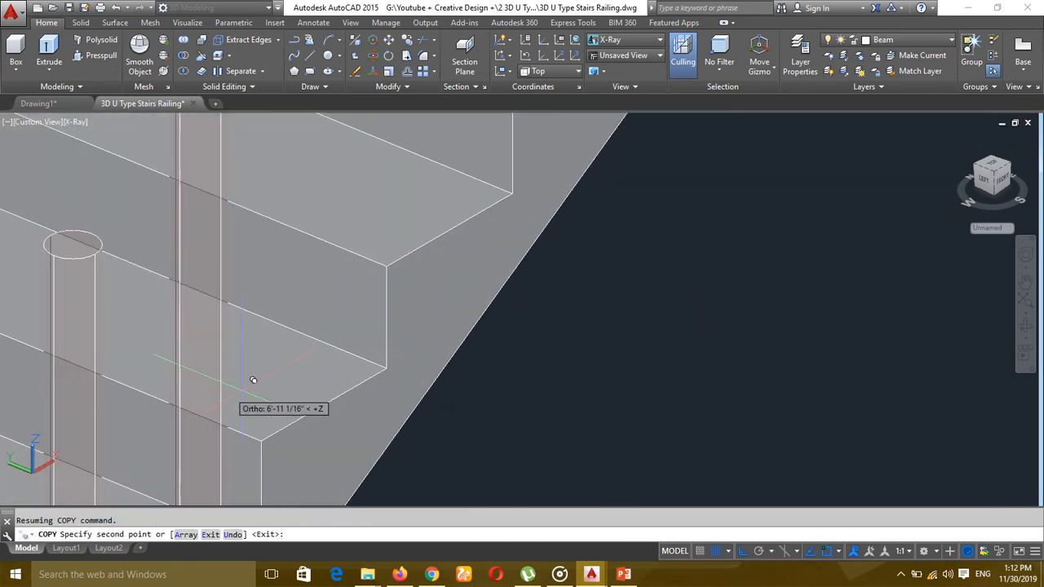
pyautogui.click(327, 402)
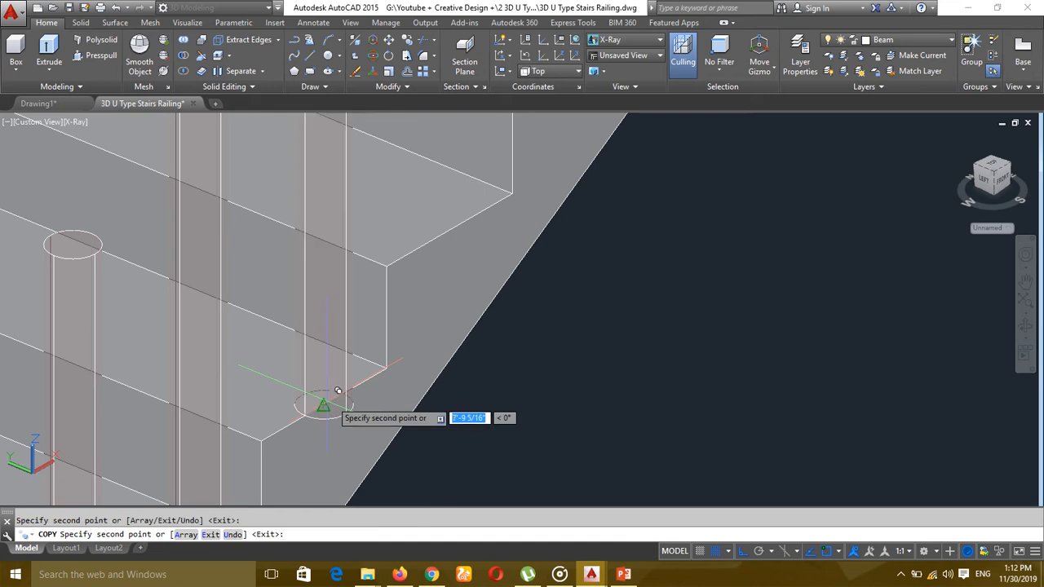
pyautogui.click(454, 228)
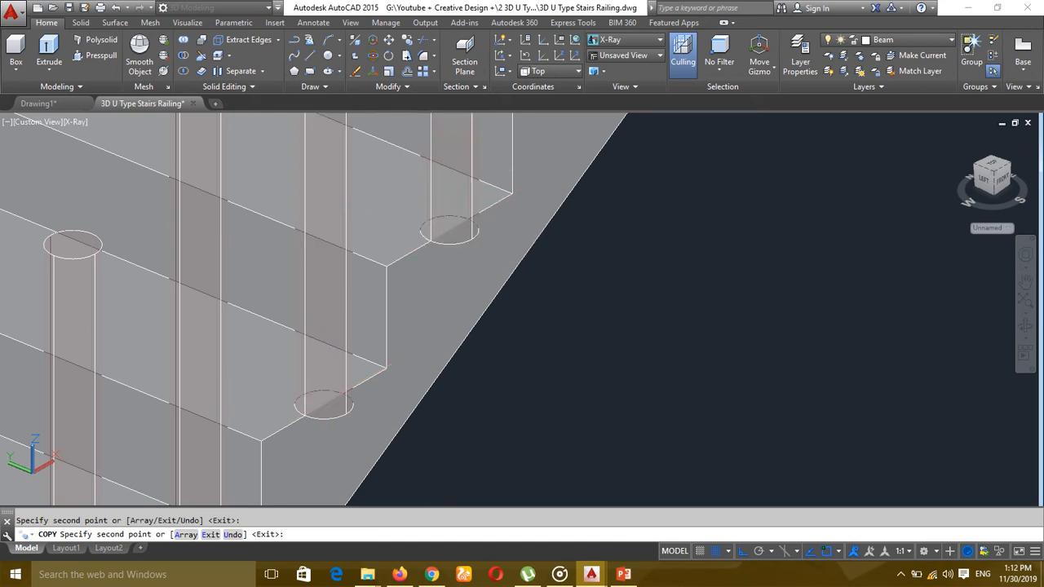
# Step: Place a post copy at the eleventh tread's side-edge midpoint and end the Copy command
pyautogui.scroll(-3, 450, 229)
pyautogui.moveTo(449, 229); pyautogui.dragTo(354, 381, button='middle')
pyautogui.scroll(6, 439, 300)
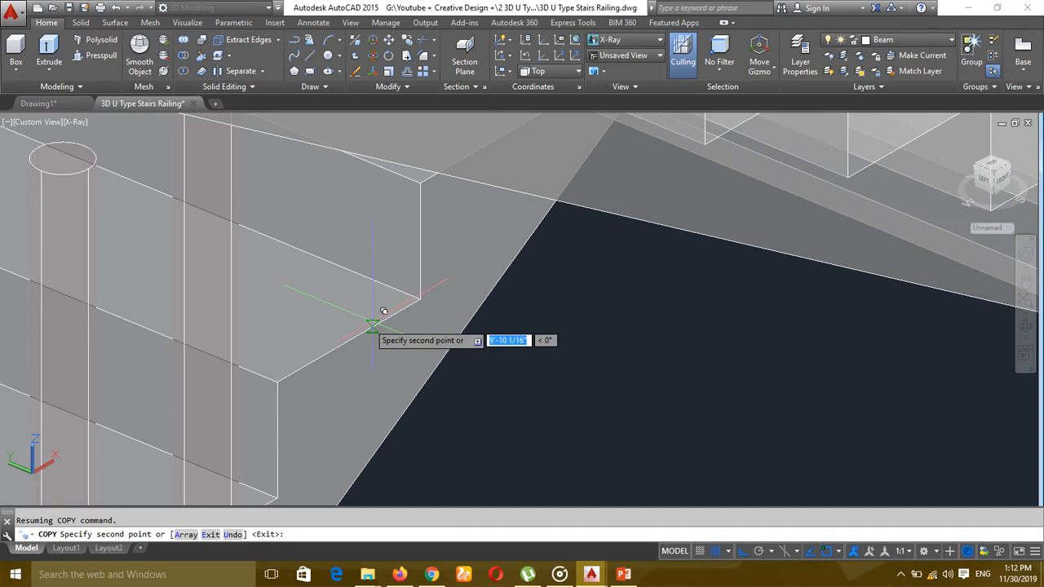
pyautogui.click(348, 341)
pyautogui.scroll(-8, 412, 361)
pyautogui.moveTo(435, 360); pyautogui.dragTo(426, 383, button='middle')
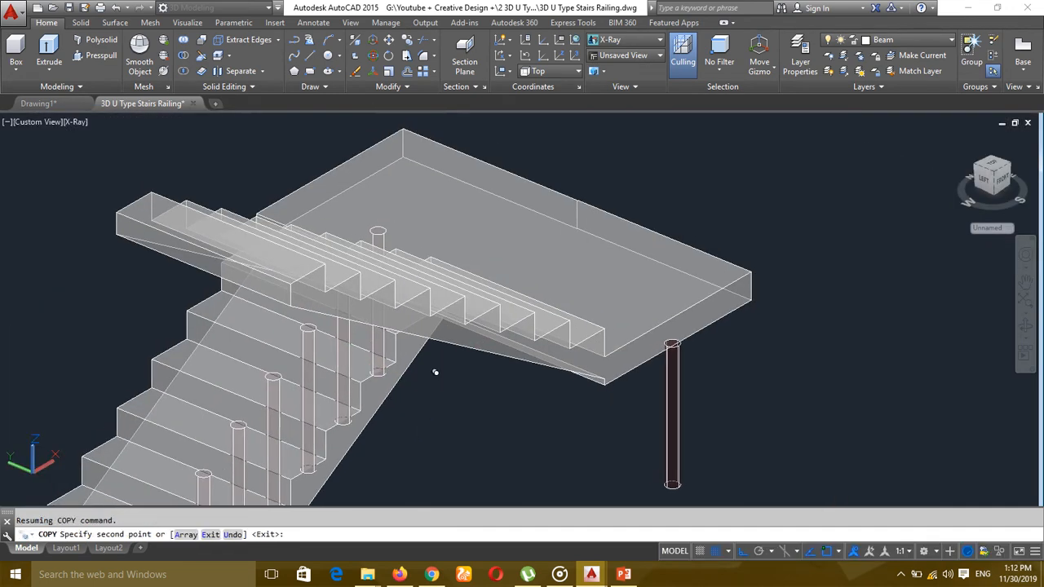
pyautogui.scroll(4, 435, 372)
pyautogui.scroll(4, 412, 351)
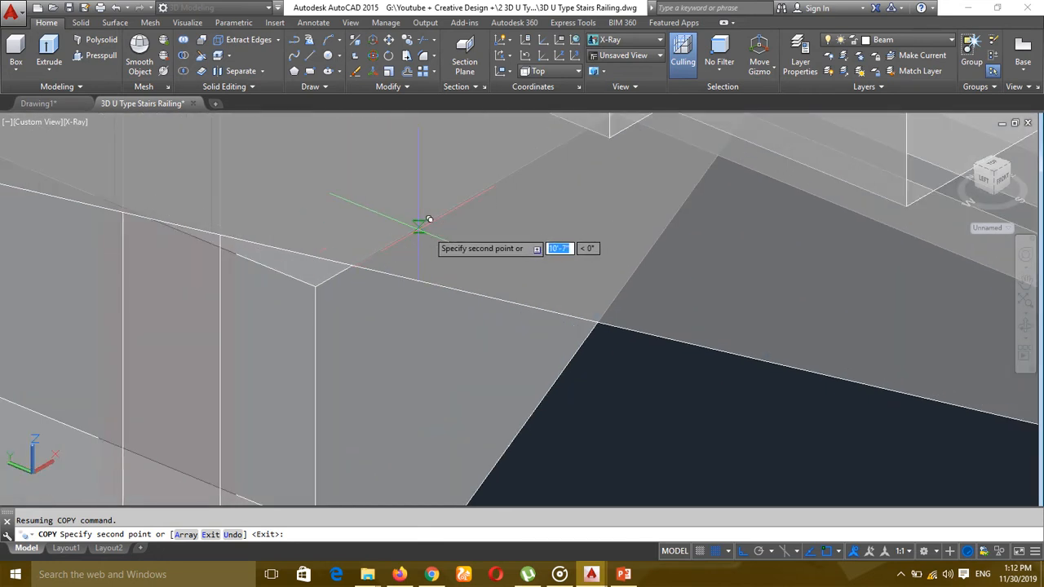
pyautogui.press('Escape')
pyautogui.scroll(-9, 424, 266)
pyautogui.moveTo(464, 340); pyautogui.dragTo(483, 264, button='middle')
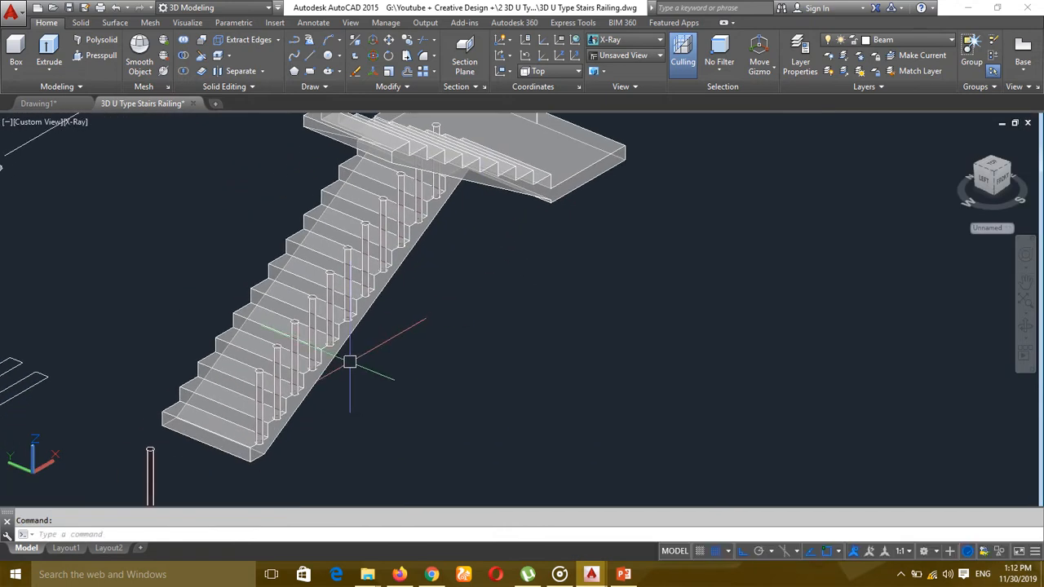
pyautogui.scroll(5, 226, 460)
pyautogui.press('Return')
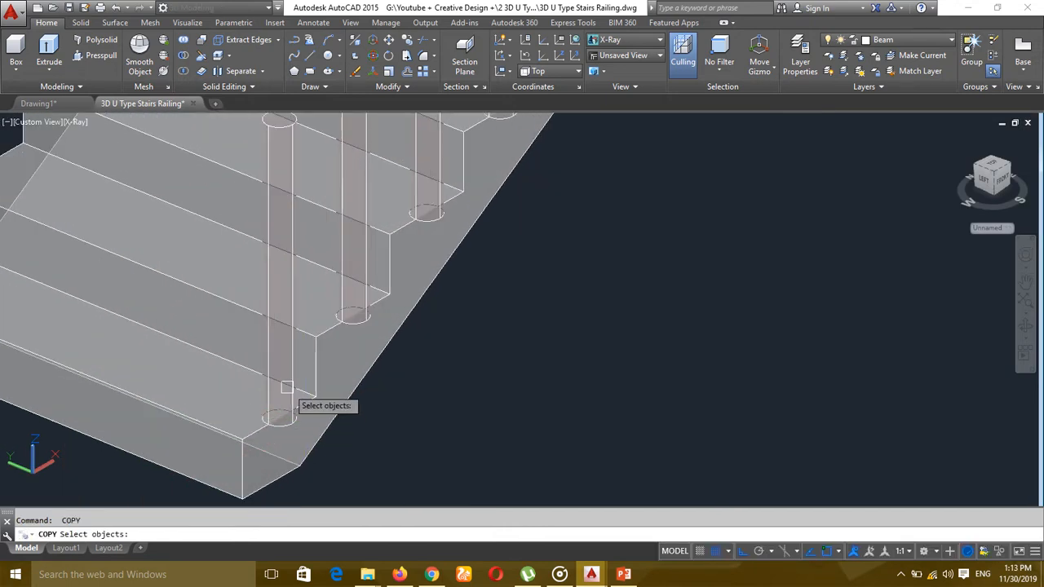
pyautogui.click(282, 389)
pyautogui.scroll(3, 287, 435)
pyautogui.press('Return')
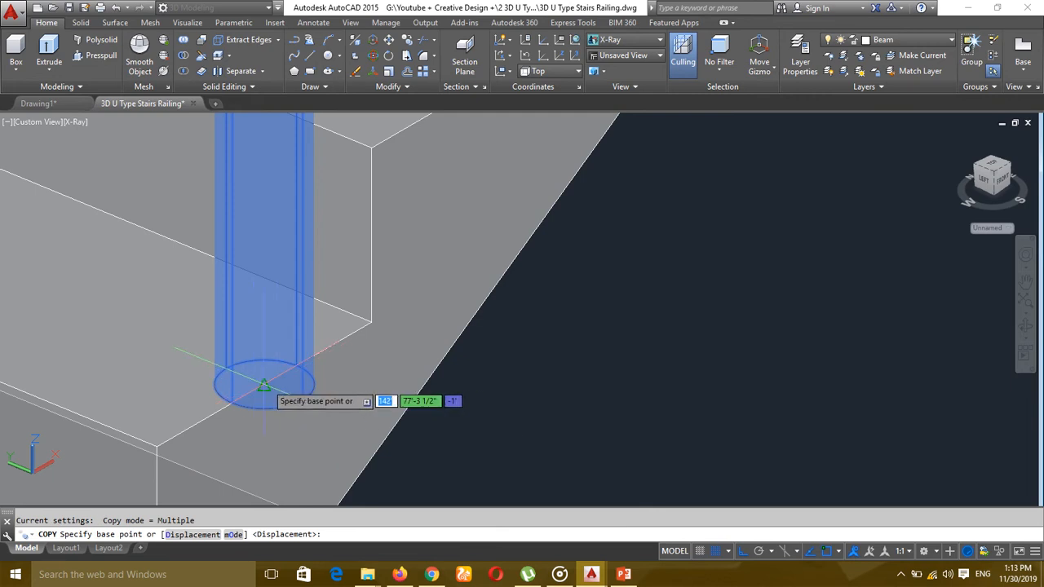
pyautogui.scroll(-8, 265, 384)
pyautogui.press('Escape')
pyautogui.moveTo(370, 401)
pyautogui.mouseDown(button='middle')
pyautogui.moveTo(378, 432)
pyautogui.moveTo(366, 426)
pyautogui.moveTo(366, 394)
pyautogui.mouseUp(button='middle')
pyautogui.scroll(-2, 366, 422)
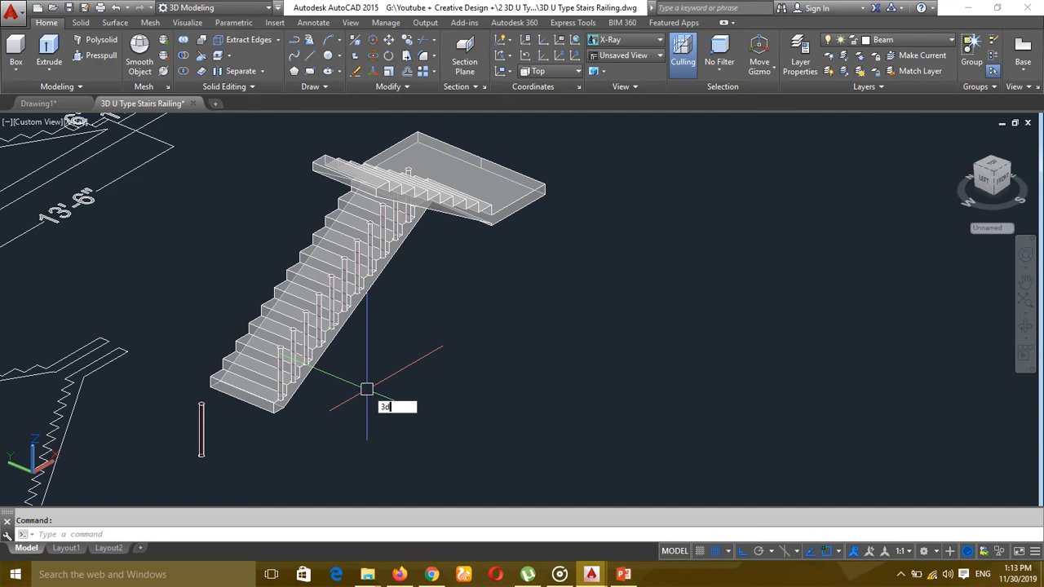
# Step: Orbit to a back view of the stairs and close in on the topmost post near the landing
pyautogui.write('o')
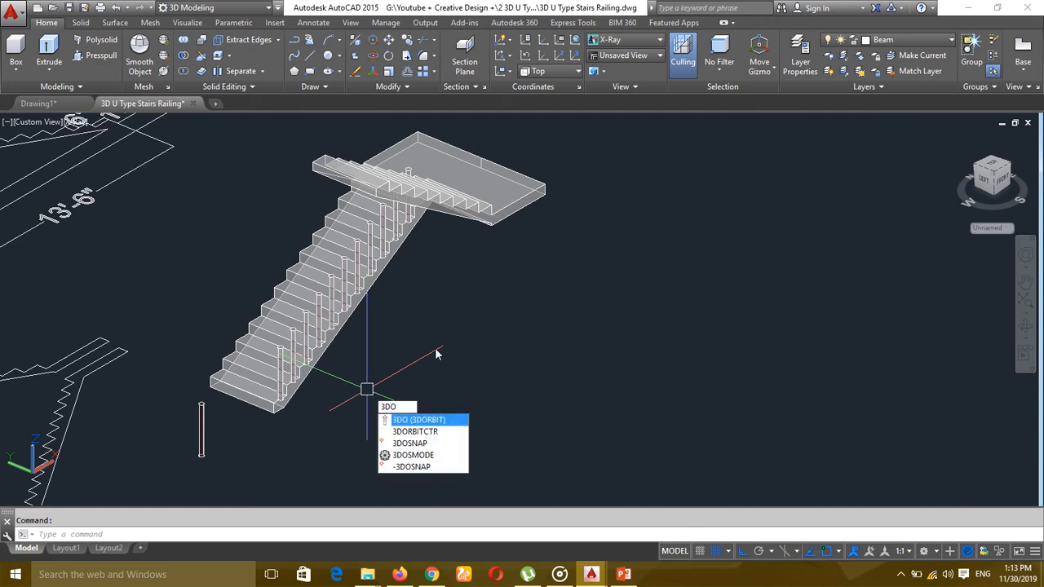
pyautogui.press('Return')
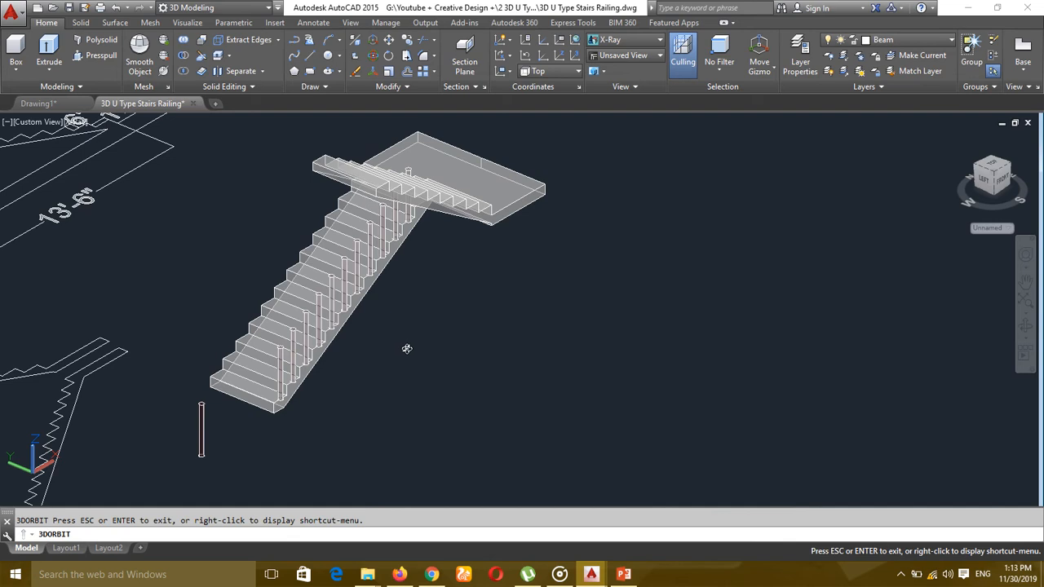
pyautogui.moveTo(389, 352); pyautogui.dragTo(411, 354)
pyautogui.moveTo(452, 355); pyautogui.dragTo(195, 300)
pyautogui.scroll(3, 195, 300)
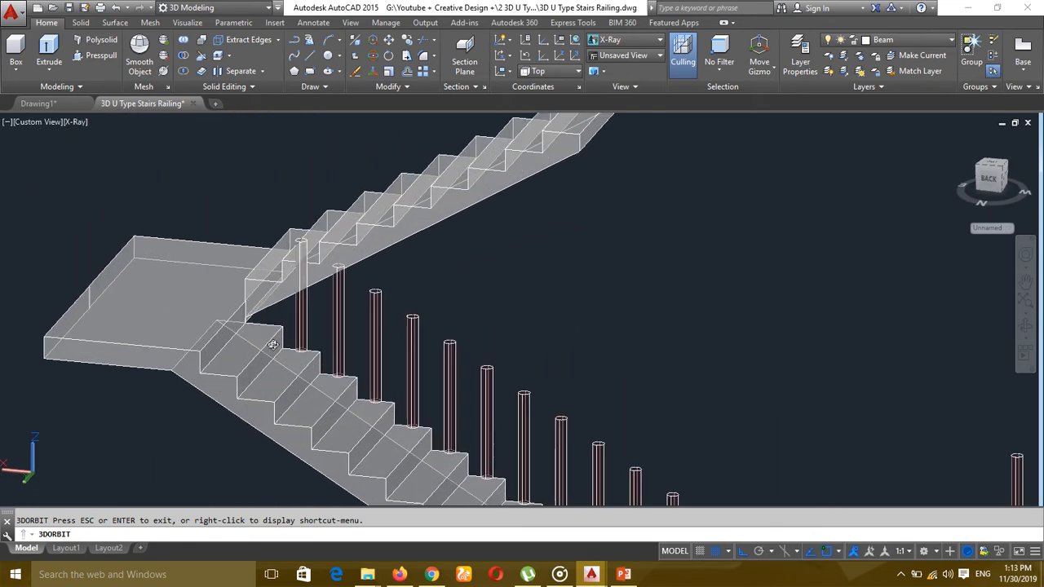
pyautogui.scroll(5, 295, 330)
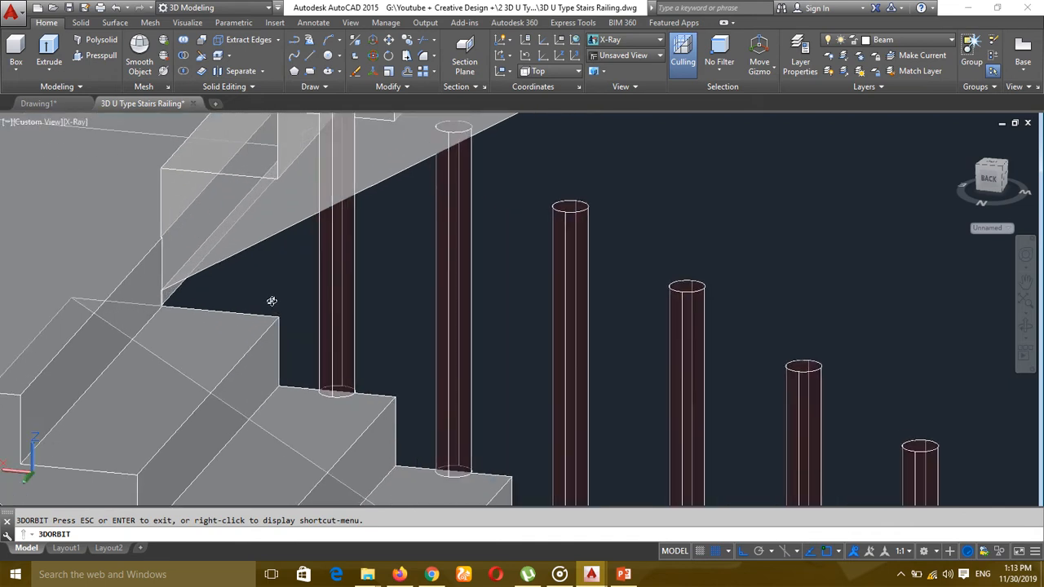
pyautogui.moveTo(299, 325); pyautogui.dragTo(268, 336)
pyautogui.moveTo(286, 275); pyautogui.dragTo(350, 331, button='middle')
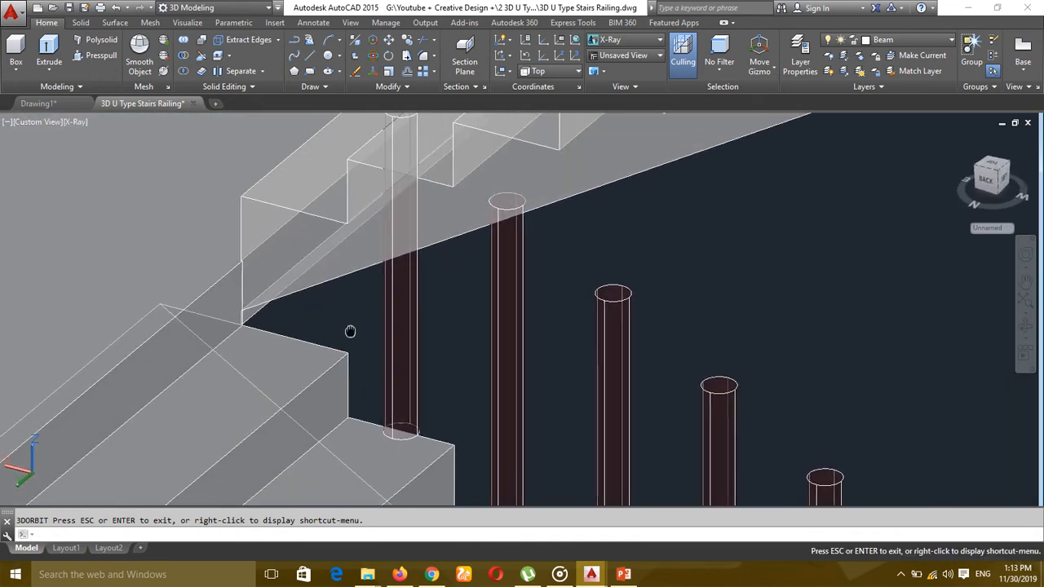
pyautogui.press('Escape')
# Step: Copy the topmost post from its base center to the side-edge midpoint of the next tread up
pyautogui.write('co')
pyautogui.press('Return')
pyautogui.scroll(3, 384, 377)
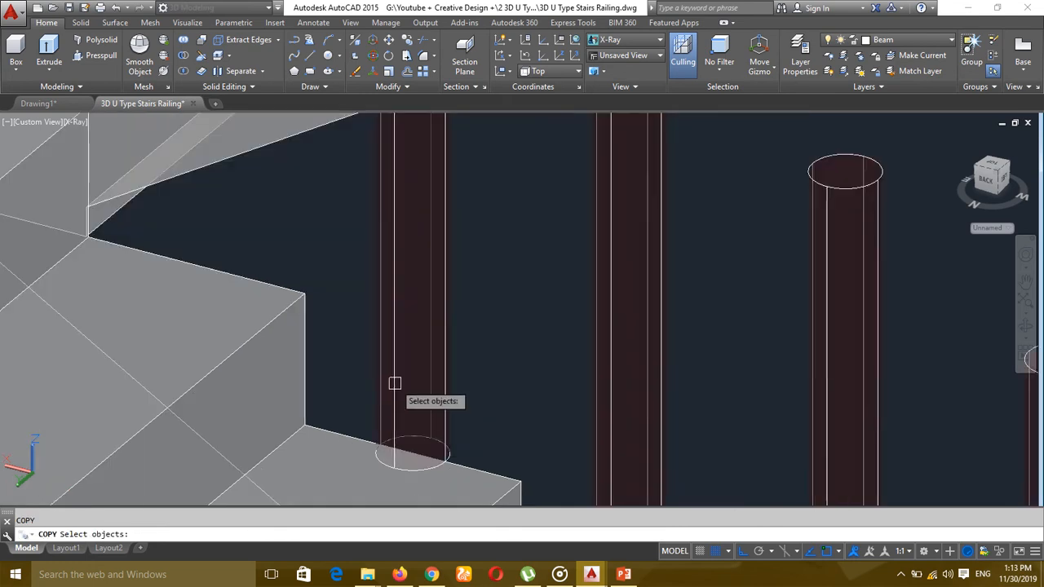
pyautogui.click(412, 408)
pyautogui.press('Return')
pyautogui.scroll(4, 391, 400)
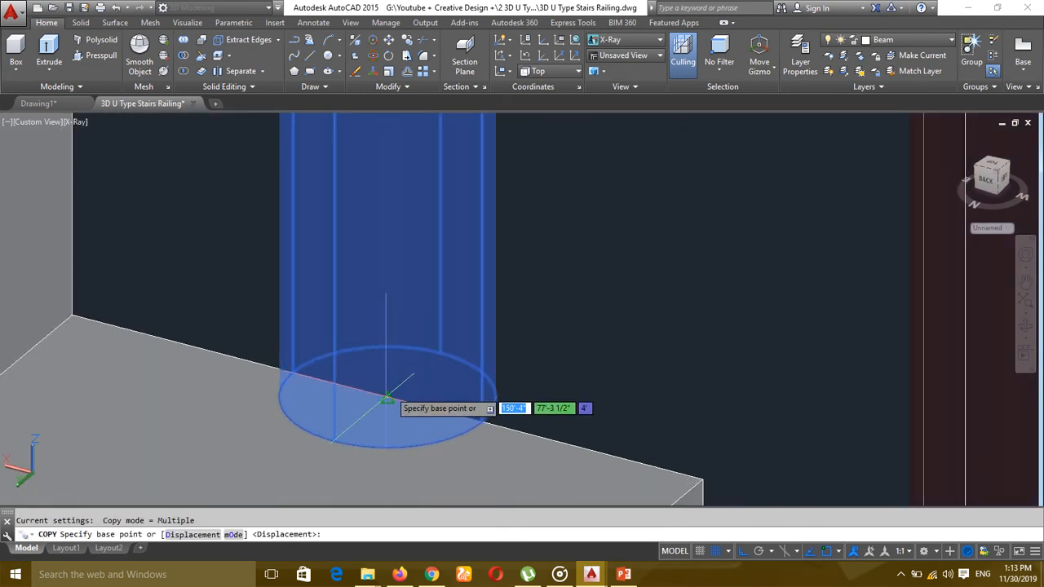
pyautogui.click(388, 399)
pyautogui.scroll(-4, 391, 400)
pyautogui.moveTo(396, 400); pyautogui.dragTo(346, 404, button='middle')
pyautogui.scroll(3, 347, 404)
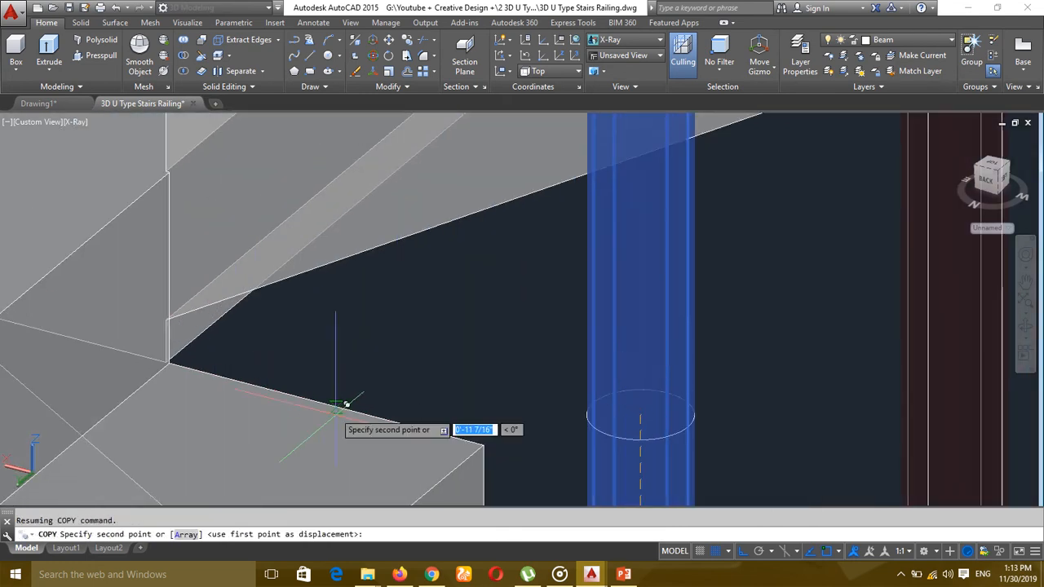
pyautogui.click(330, 402)
pyautogui.scroll(-5, 330, 400)
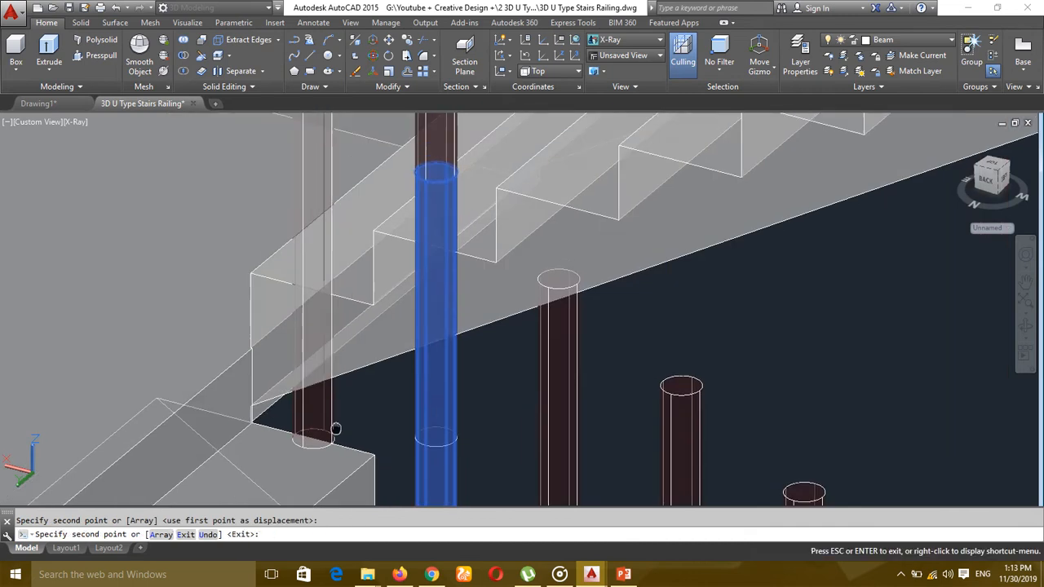
# Step: Try to place another post copy on the upper flight's lowest treads, and end the Copy command
pyautogui.scroll(4, 326, 316)
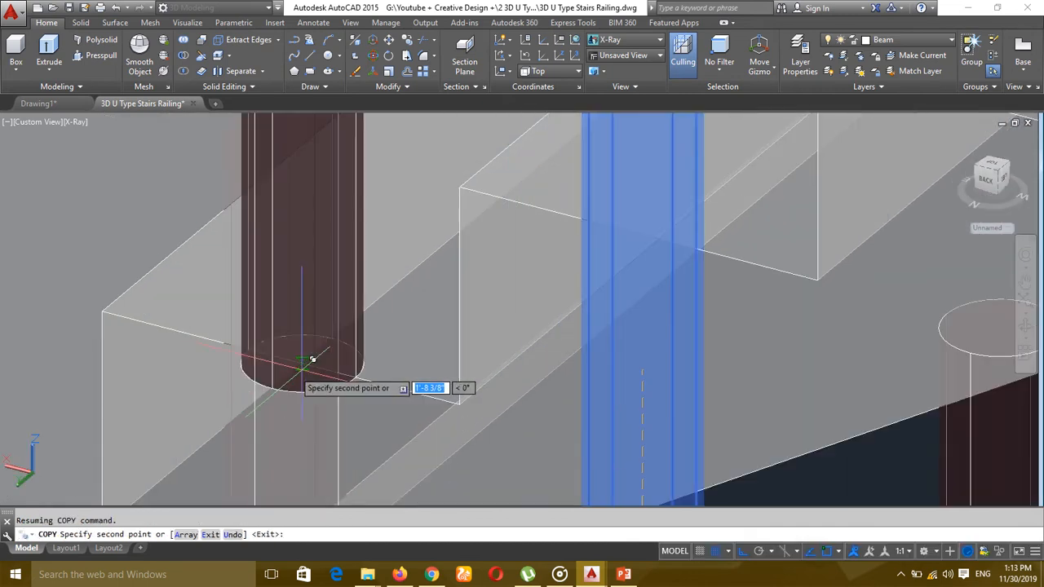
pyautogui.scroll(-5, 318, 351)
pyautogui.scroll(5, 453, 293)
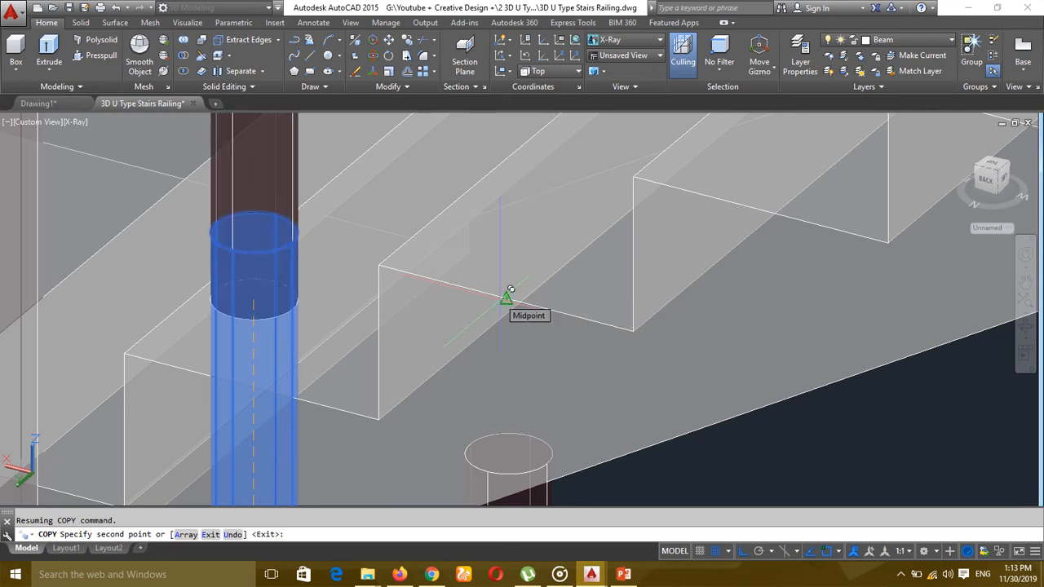
pyautogui.press('Escape')
# Step: Orbit to a view between right and back that shows the upper flight's side edge beside the lower flight's posts
pyautogui.scroll(-6, 505, 294)
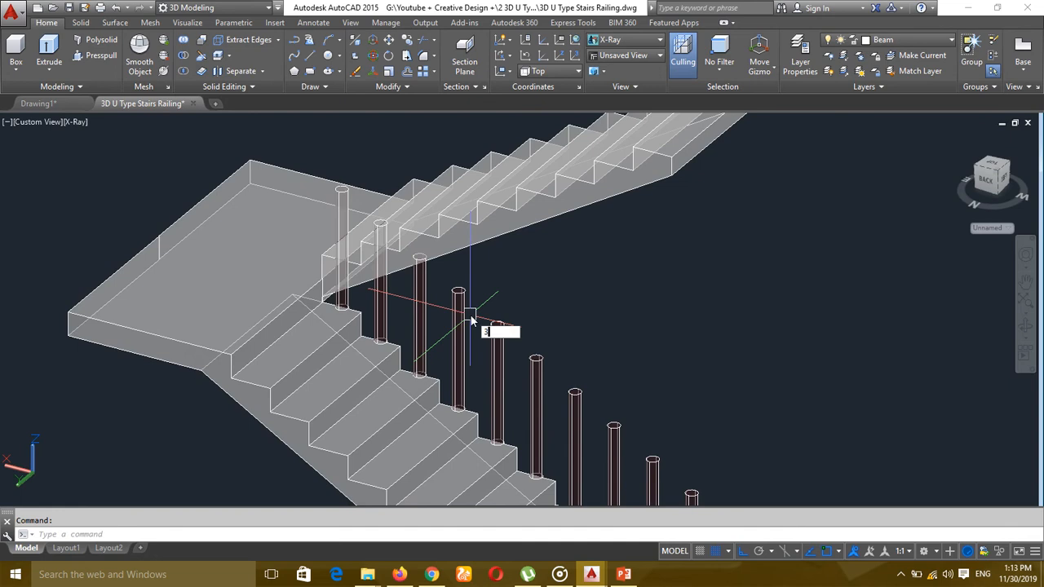
pyautogui.press('Return')
pyautogui.moveTo(468, 315); pyautogui.dragTo(577, 336)
pyautogui.moveTo(570, 296); pyautogui.dragTo(536, 354)
pyautogui.press('Escape')
# Step: Start copying the lower flight's second-highest post, using its base center as the base point
pyautogui.write('Co')
pyautogui.press('Return')
pyautogui.scroll(2, 374, 405)
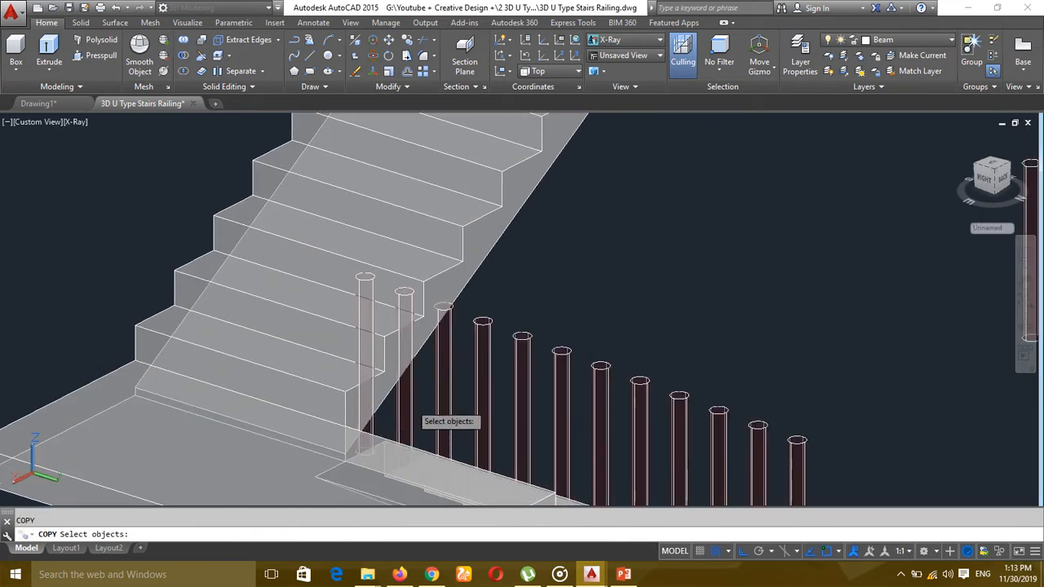
pyautogui.click(405, 403)
pyautogui.scroll(5, 410, 421)
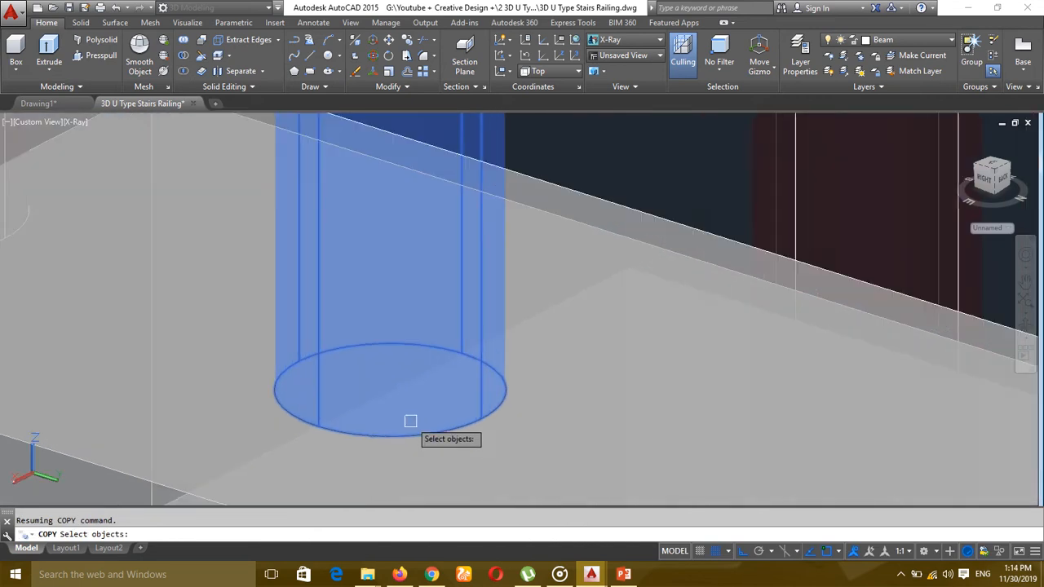
pyautogui.scroll(2, 410, 421)
pyautogui.press('Return')
pyautogui.click(380, 373)
# Step: Place the post copy at the side-edge midpoint of the upper flight's first tread above the landing
pyautogui.scroll(-4, 380, 375)
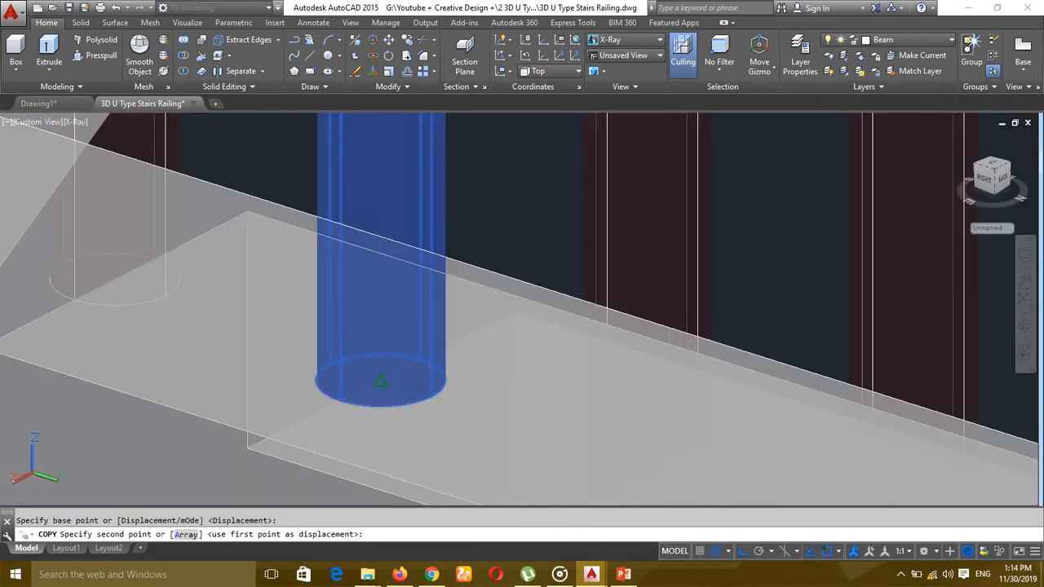
pyautogui.moveTo(381, 381); pyautogui.dragTo(484, 486, button='middle')
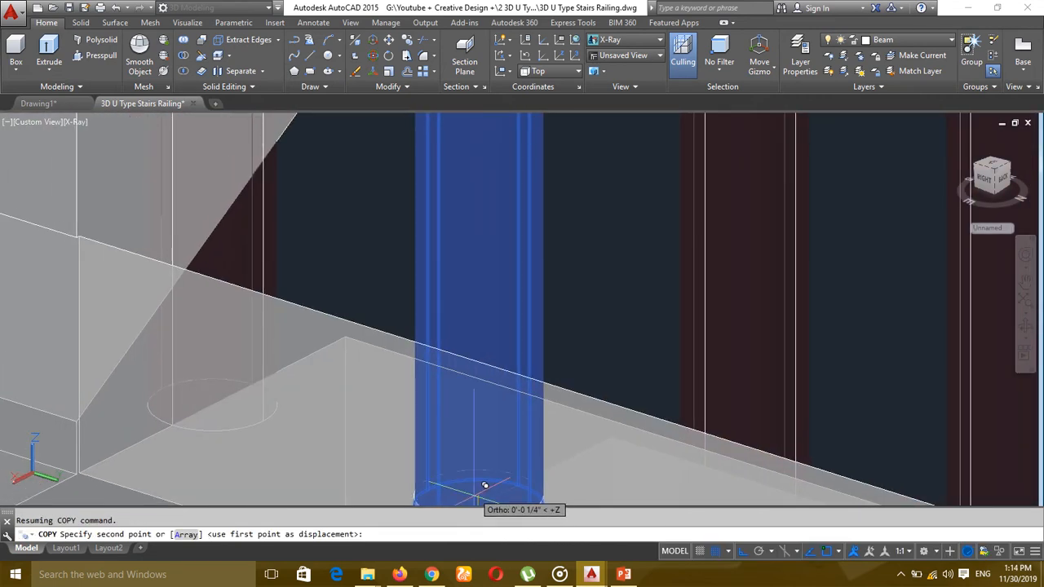
pyautogui.scroll(-2, 373, 402)
pyautogui.moveTo(373, 402); pyautogui.dragTo(481, 496, button='middle')
pyautogui.scroll(-4, 412, 357)
pyautogui.moveTo(412, 357); pyautogui.dragTo(399, 303, button='middle')
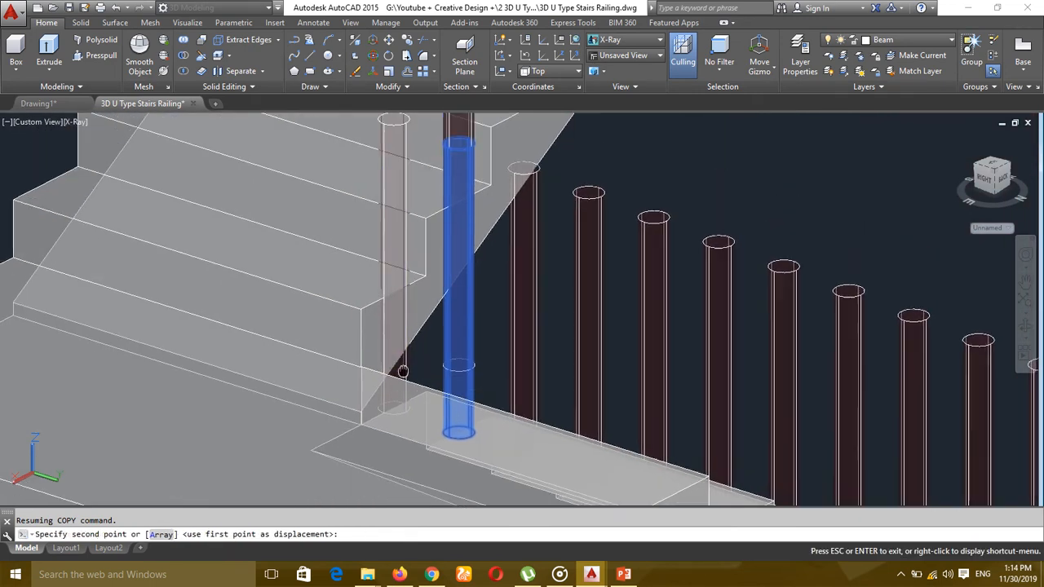
pyautogui.scroll(4, 389, 380)
pyautogui.scroll(3, 392, 257)
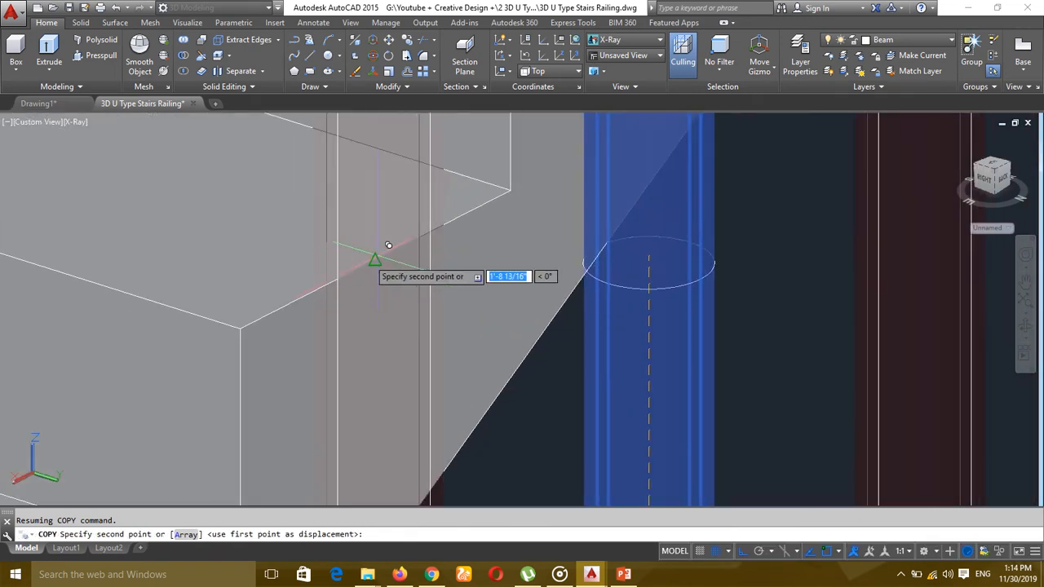
pyautogui.click(382, 245)
# Step: Try to place a post copy at the side-edge midpoint of the upper flight's second tread
pyautogui.scroll(-6, 415, 302)
pyautogui.scroll(2, 306, 495)
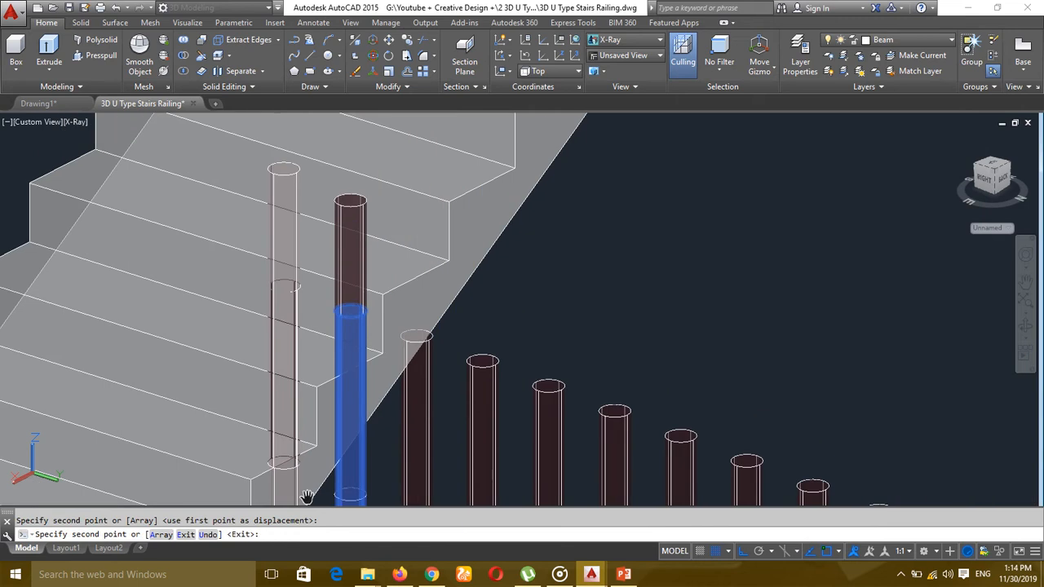
pyautogui.scroll(2, 351, 433)
pyautogui.scroll(6, 377, 354)
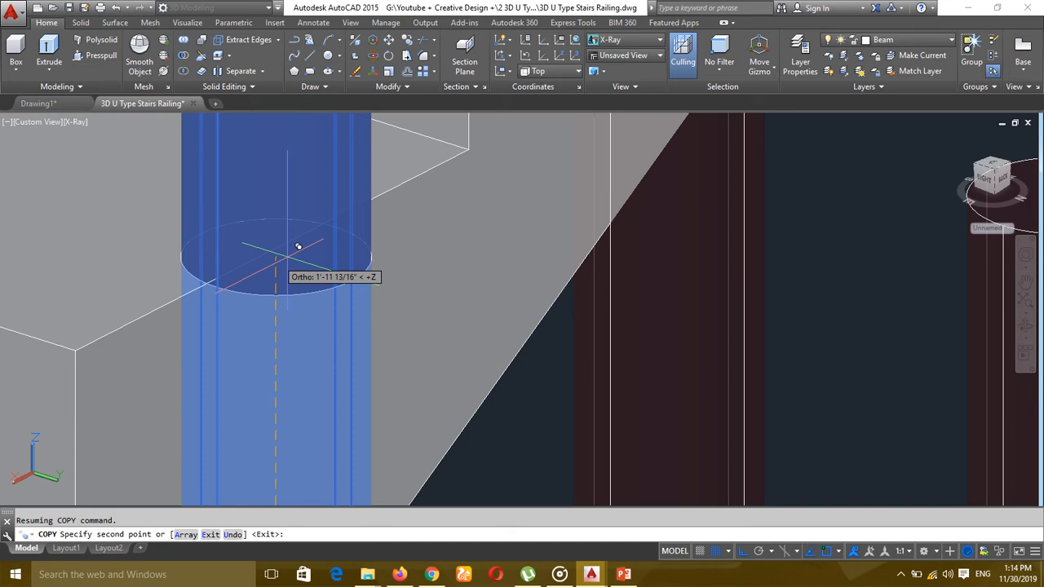
pyautogui.scroll(3, 278, 258)
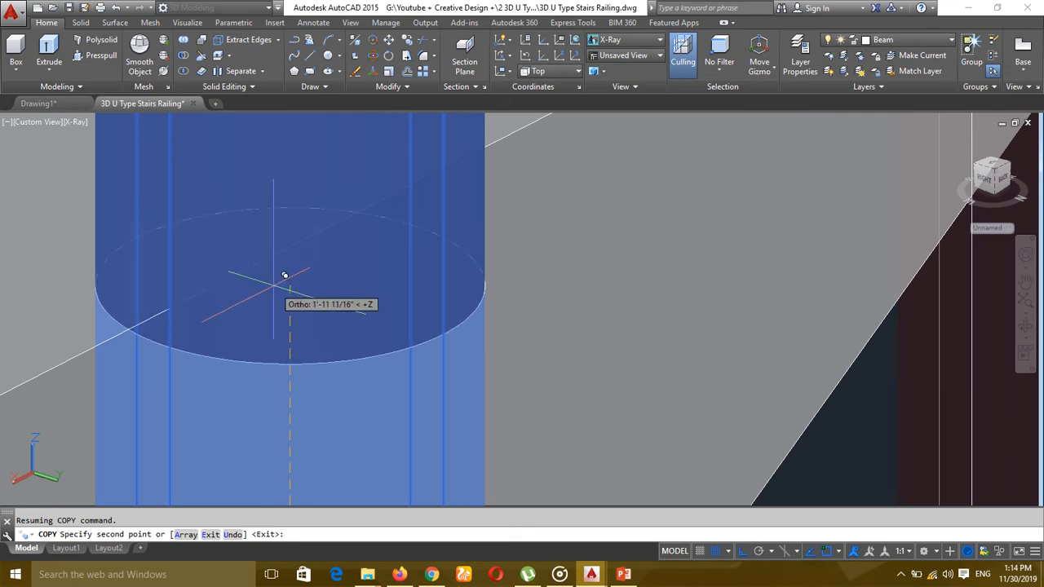
pyautogui.scroll(-4, 279, 294)
pyautogui.scroll(-4, 280, 294)
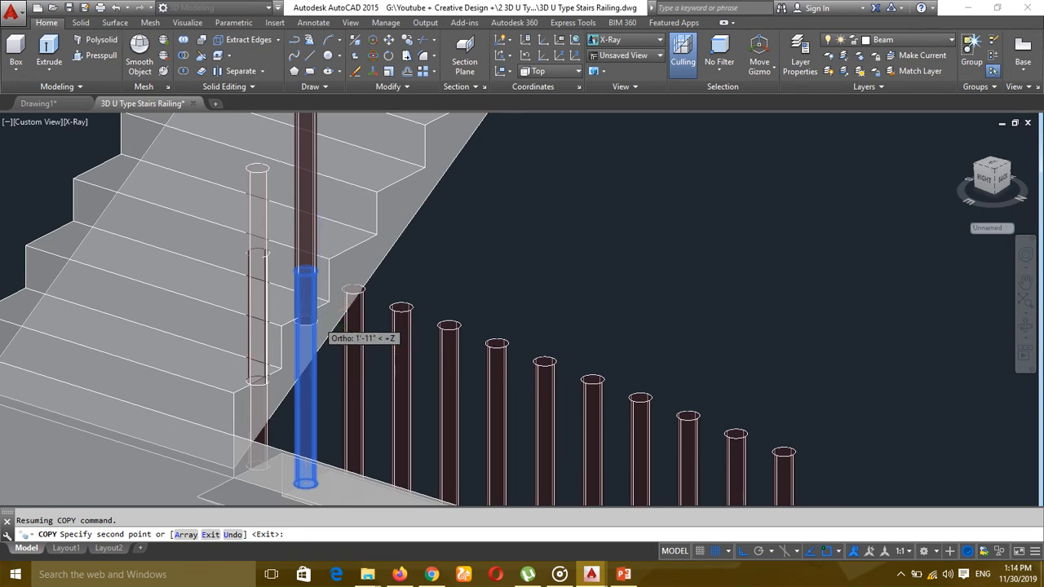
pyautogui.scroll(6, 330, 312)
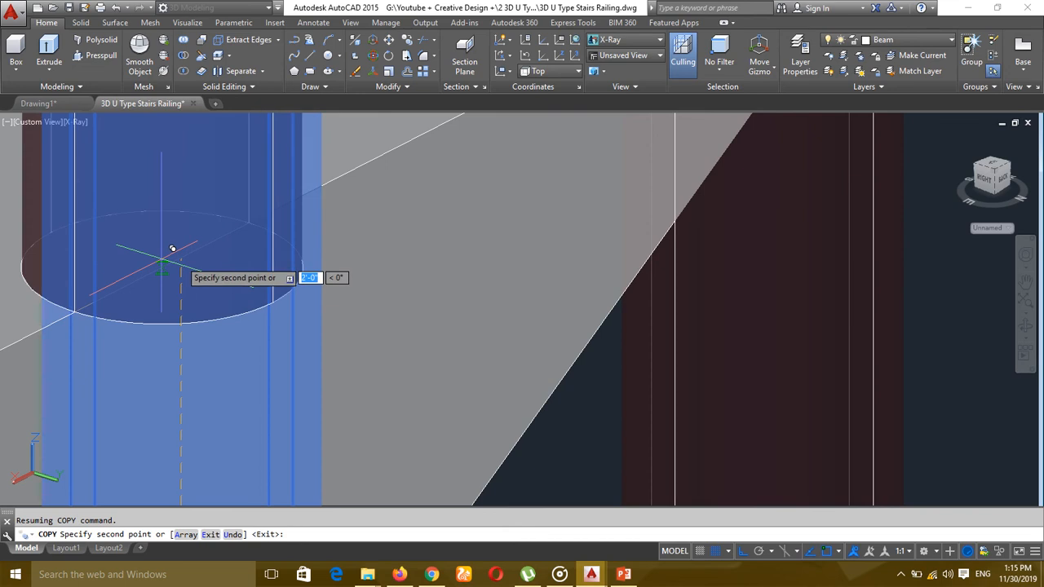
# Step: Place post copies at the side-edge midpoints of the upper flight's third and fourth treads
pyautogui.scroll(-5, 220, 261)
pyautogui.scroll(5, 359, 298)
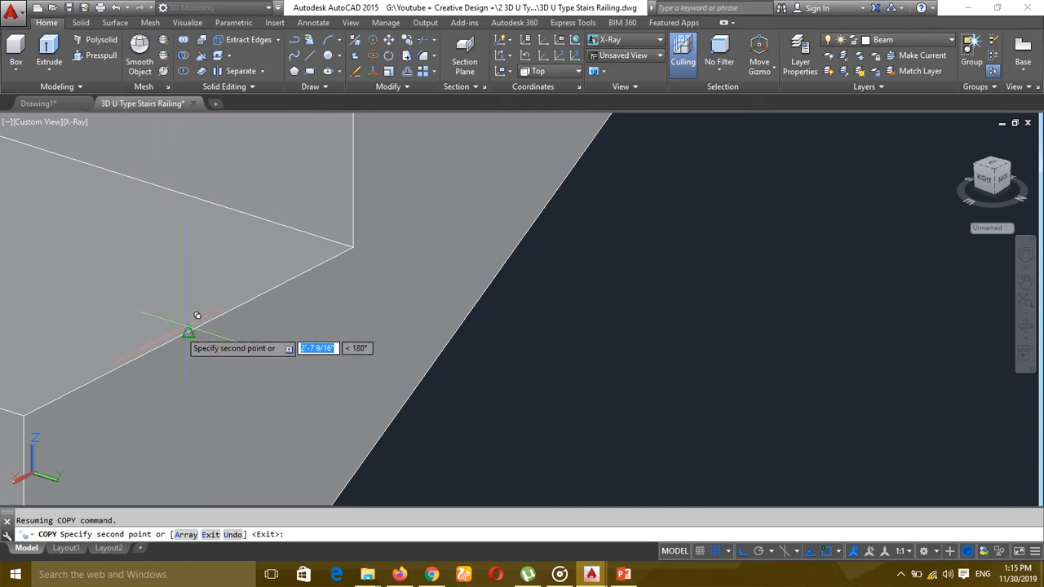
pyautogui.scroll(3, 198, 316)
pyautogui.scroll(-4, 197, 316)
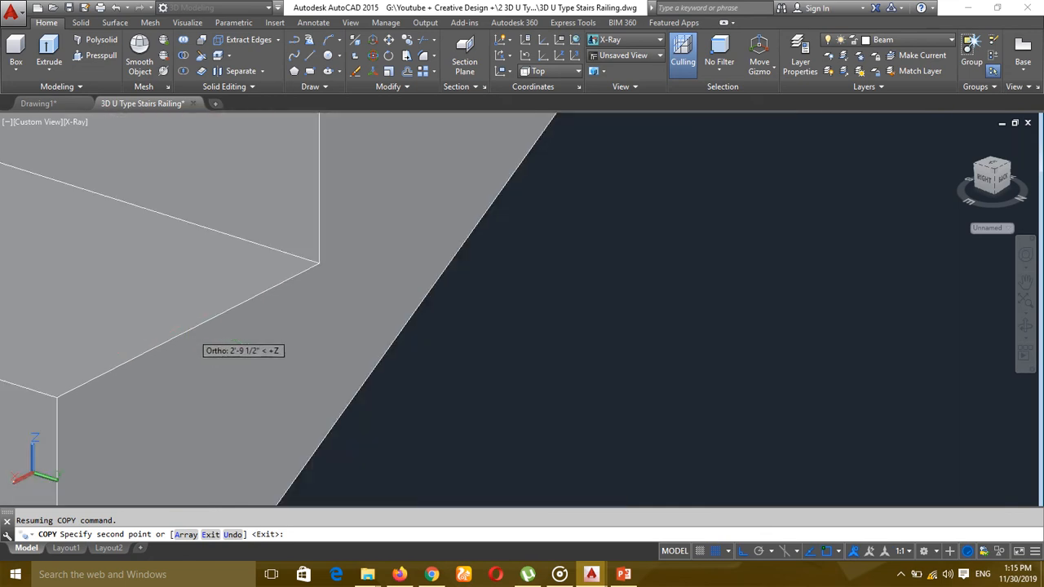
pyautogui.click(187, 330)
pyautogui.scroll(-4, 189, 326)
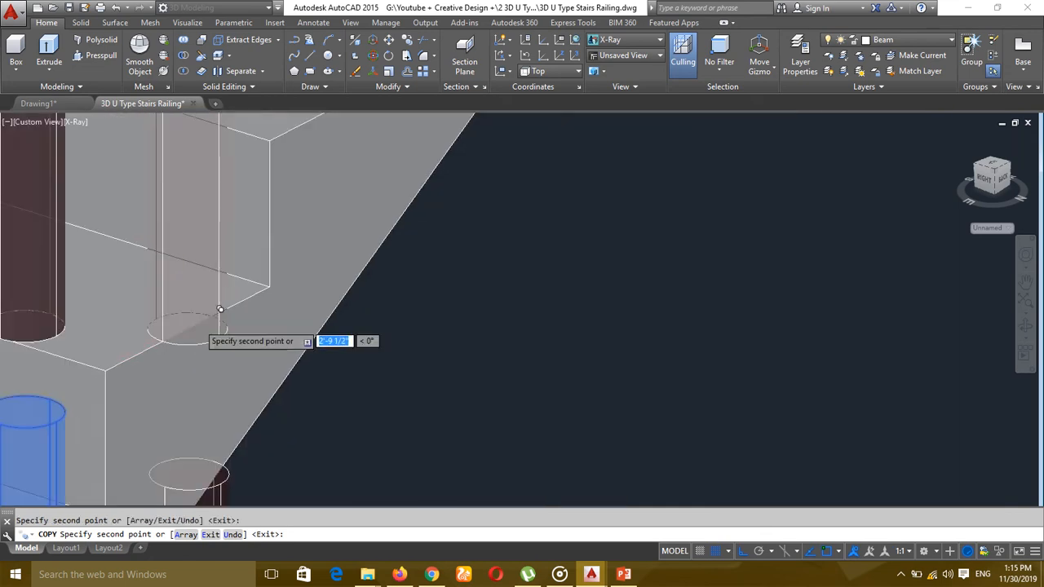
pyautogui.moveTo(245, 301); pyautogui.dragTo(215, 392, button='middle')
pyautogui.scroll(3, 275, 286)
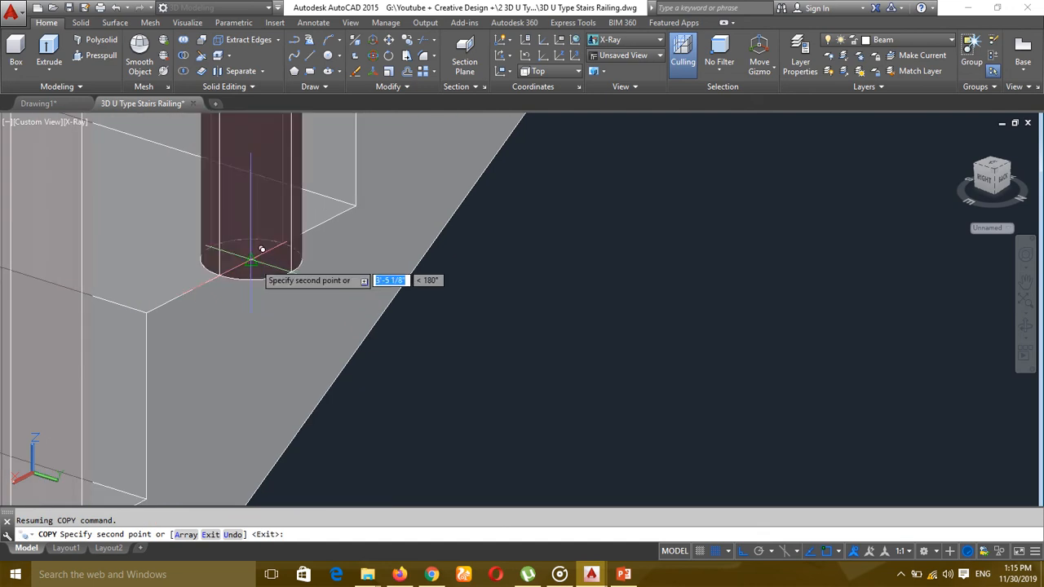
pyautogui.click(251, 257)
# Step: Place post copies at the side-edge midpoints of the upper flight's fifth and sixth treads
pyautogui.scroll(-5, 250, 257)
pyautogui.scroll(2, 313, 312)
pyautogui.scroll(-1, 312, 312)
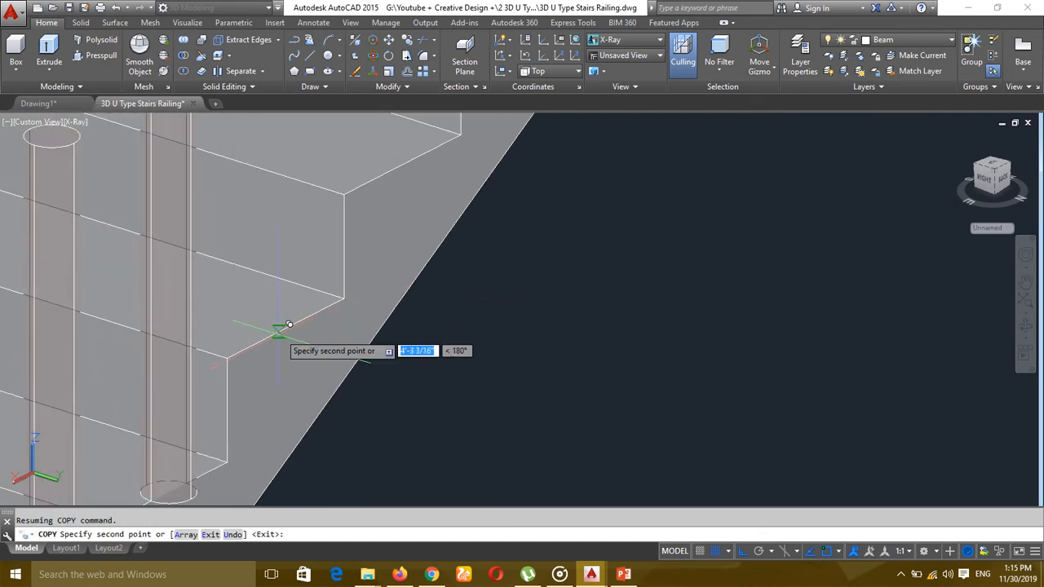
pyautogui.click(285, 328)
pyautogui.scroll(3, 361, 305)
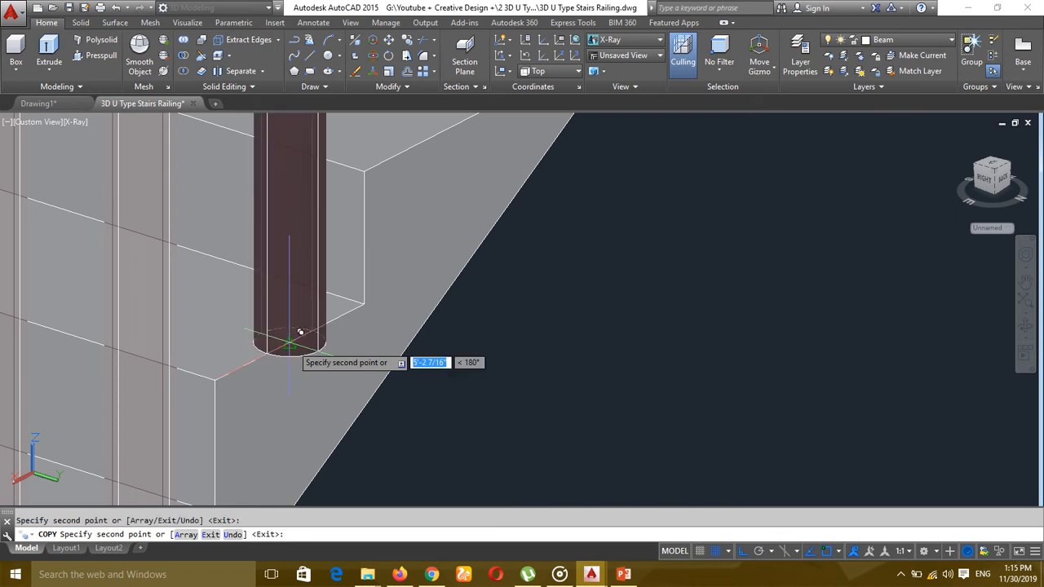
pyautogui.scroll(-3, 340, 427)
# Step: Place post copies at the side-edge midpoints of the upper flight's seventh and eighth treads
pyautogui.scroll(3, 345, 303)
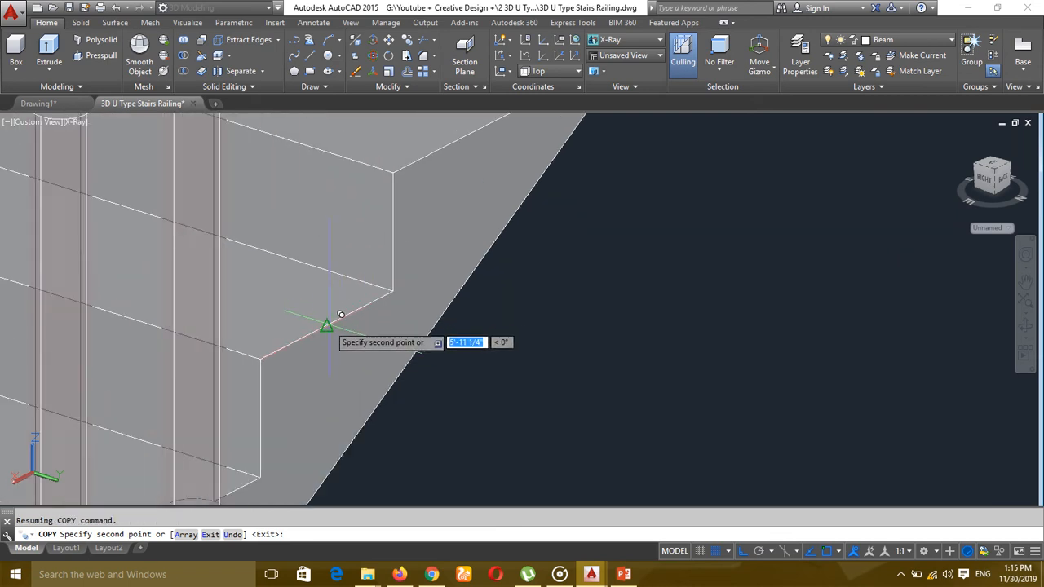
pyautogui.scroll(-3, 337, 315)
pyautogui.scroll(3, 396, 321)
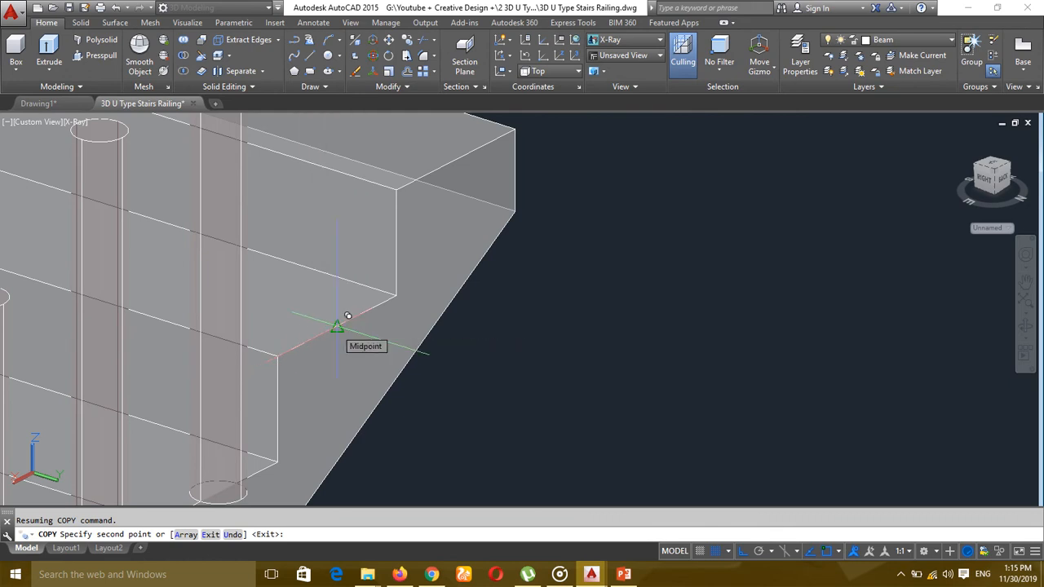
pyautogui.scroll(-3, 348, 316)
# Step: Place a post copy at the side-edge midpoint of the upper flight's topmost tread and end the Copy command
pyautogui.scroll(3, 391, 302)
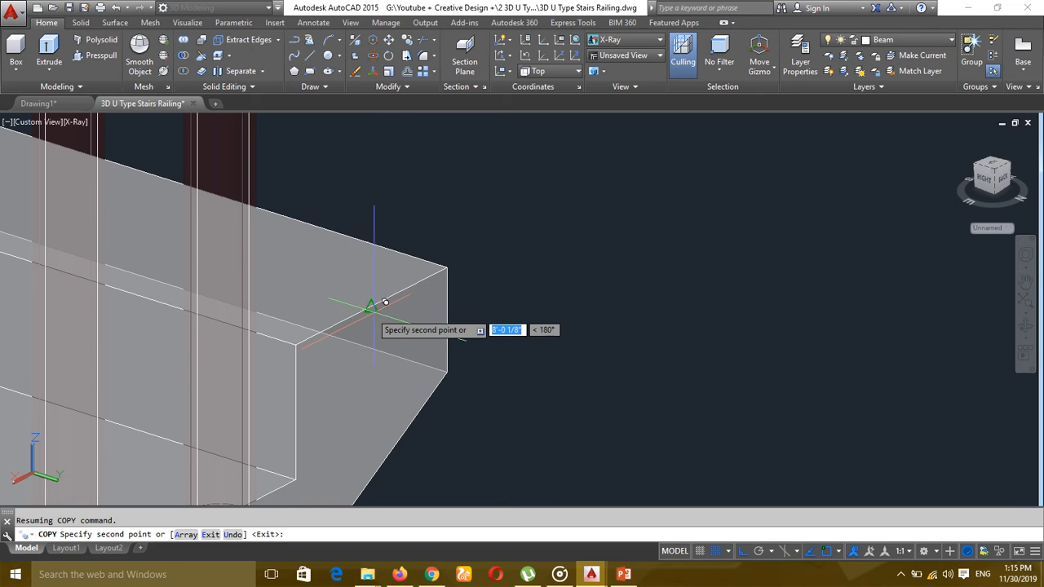
pyautogui.click(380, 296)
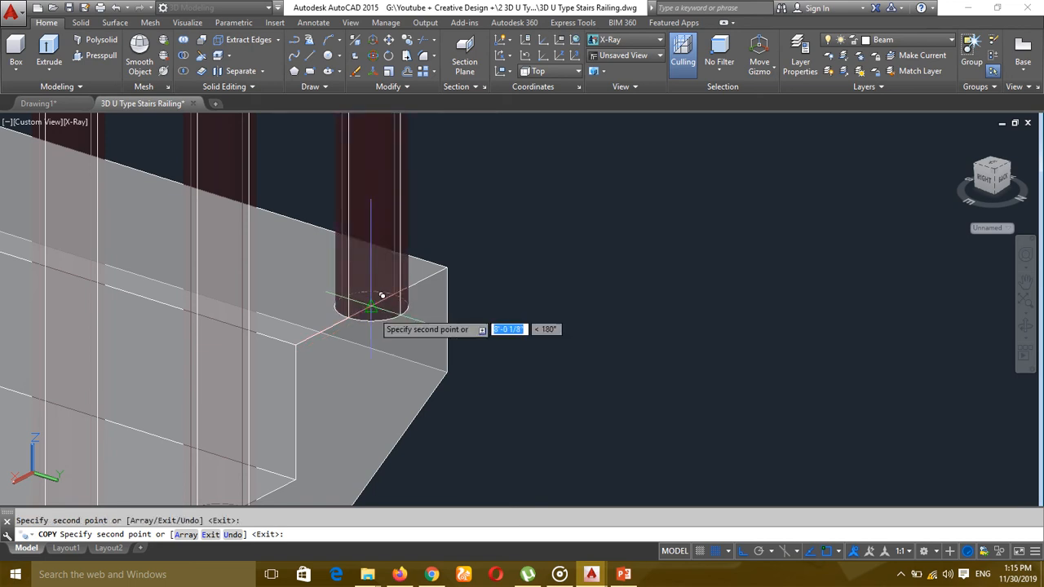
pyautogui.scroll(-3, 447, 294)
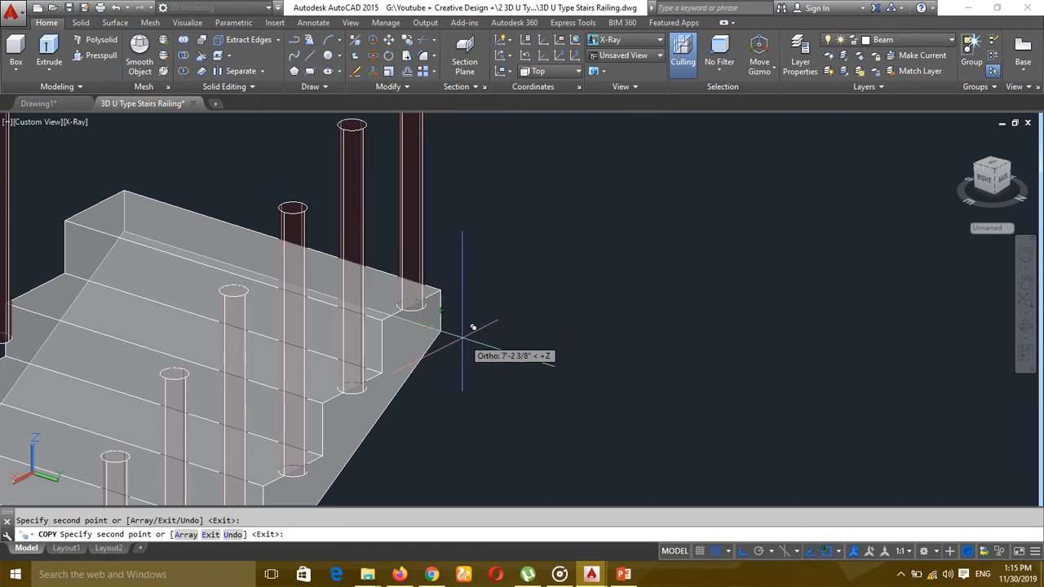
pyautogui.scroll(-4, 473, 327)
pyautogui.scroll(2, 438, 270)
pyautogui.press('Escape')
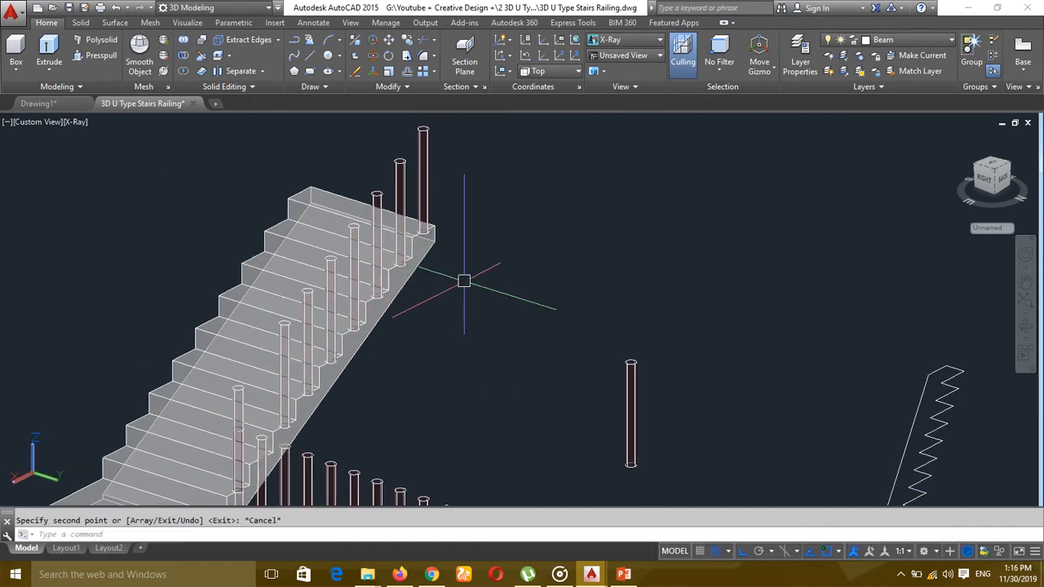
# Step: Orbit to a raised front view and close in on the upper flight's lowest treads near the landing
pyautogui.scroll(-5, 496, 261)
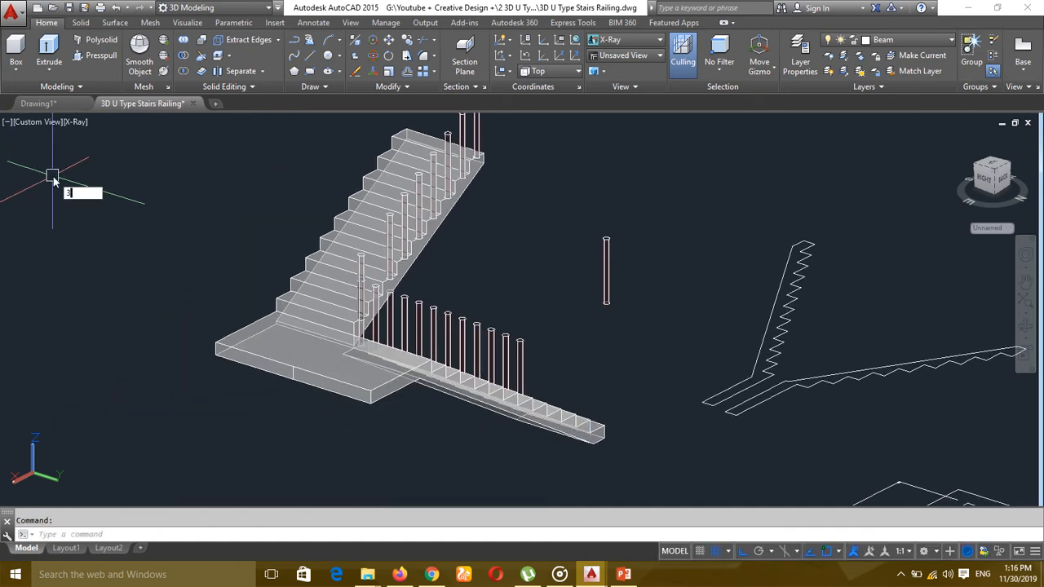
pyautogui.write('3do')
pyautogui.press('Return')
pyautogui.moveTo(228, 261); pyautogui.dragTo(646, 343)
pyautogui.scroll(8, 699, 302)
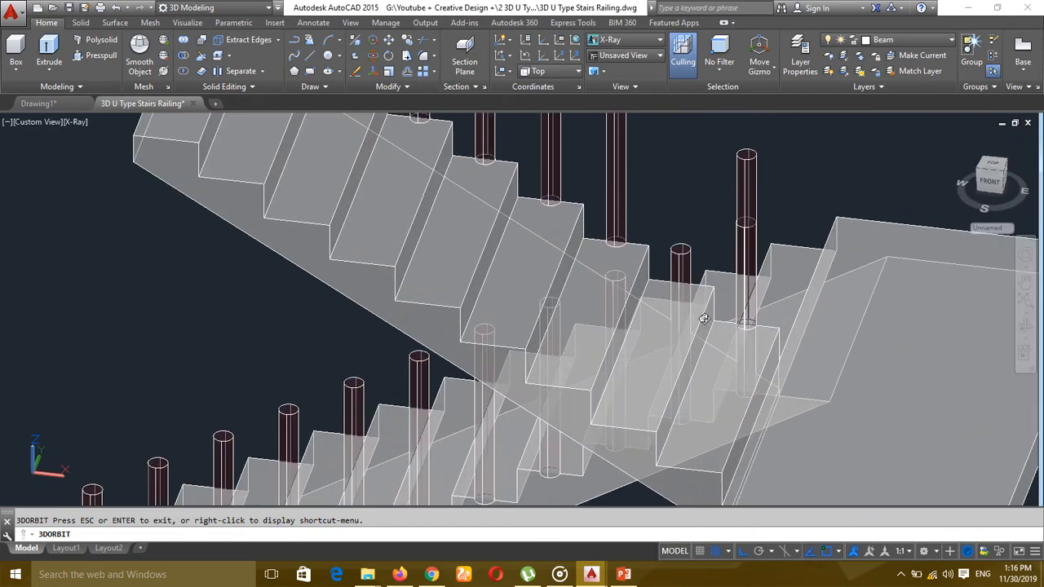
pyautogui.moveTo(699, 302); pyautogui.dragTo(545, 338)
pyautogui.press('Escape')
pyautogui.press('Escape')
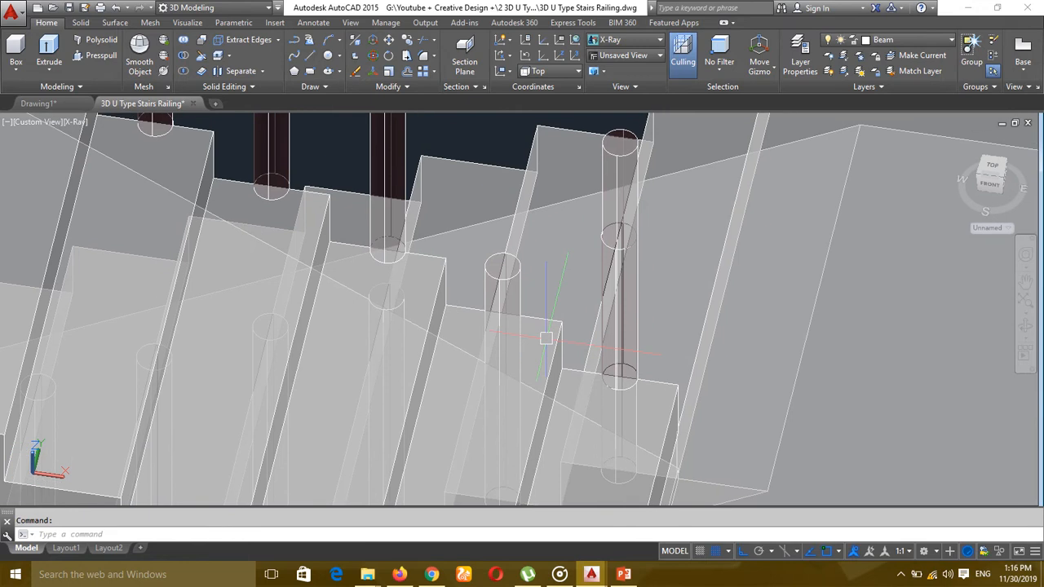
# Step: Try to copy the upper flight's fourth-tread post from its base center to the second tread's side-edge midpoint
pyautogui.write('ct objects:')
pyautogui.scroll(2, 638, 174)
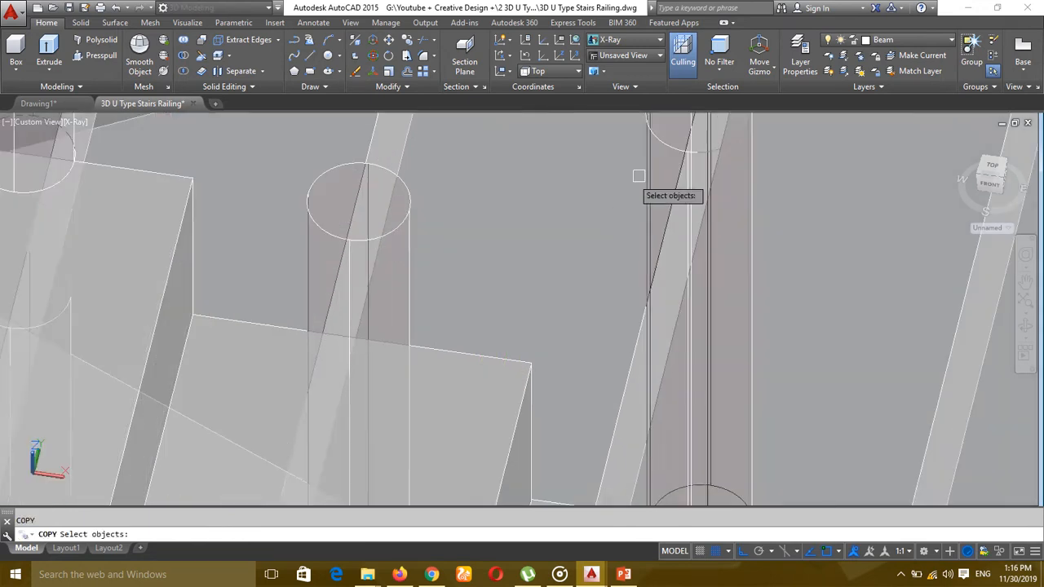
pyautogui.scroll(-6, 667, 240)
pyautogui.click(445, 216)
pyautogui.scroll(5, 440, 245)
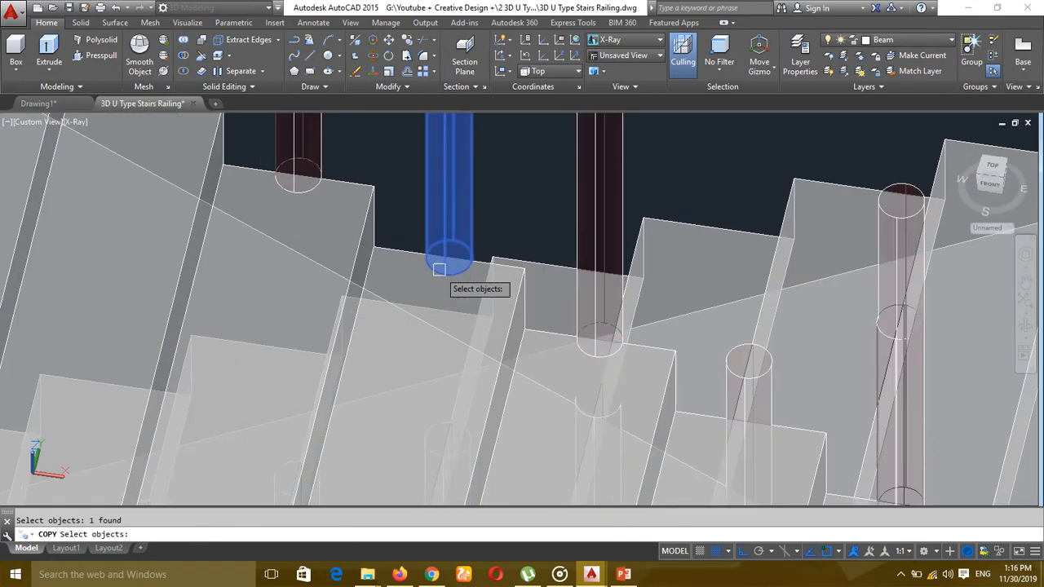
pyautogui.press('Return')
pyautogui.click(447, 239)
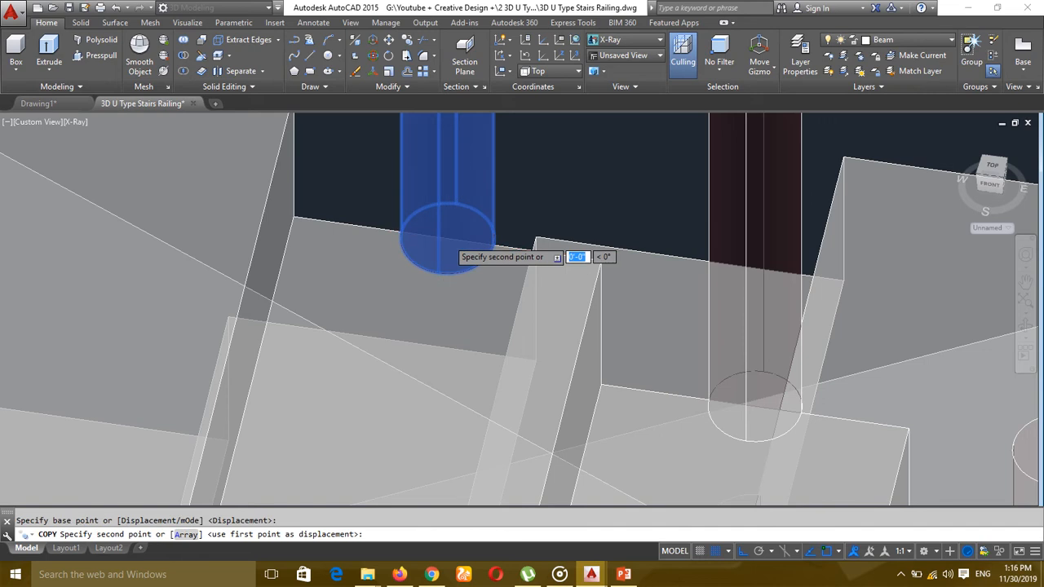
pyautogui.scroll(-3, 653, 382)
pyautogui.moveTo(653, 382); pyautogui.dragTo(367, 326, button='middle')
pyautogui.moveTo(647, 449); pyautogui.dragTo(533, 335, button='middle')
pyautogui.scroll(3, 544, 327)
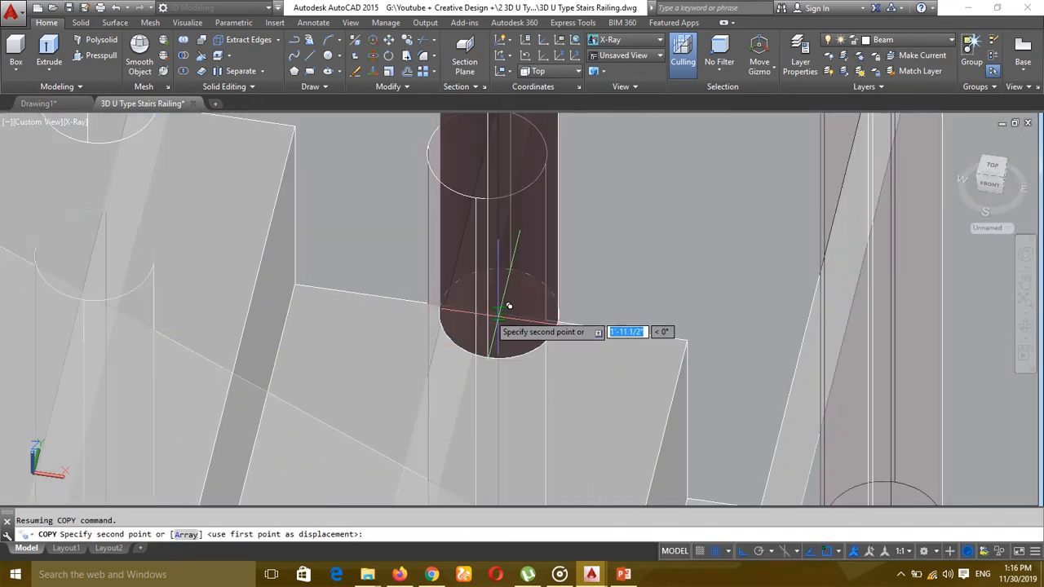
pyautogui.scroll(1, 490, 308)
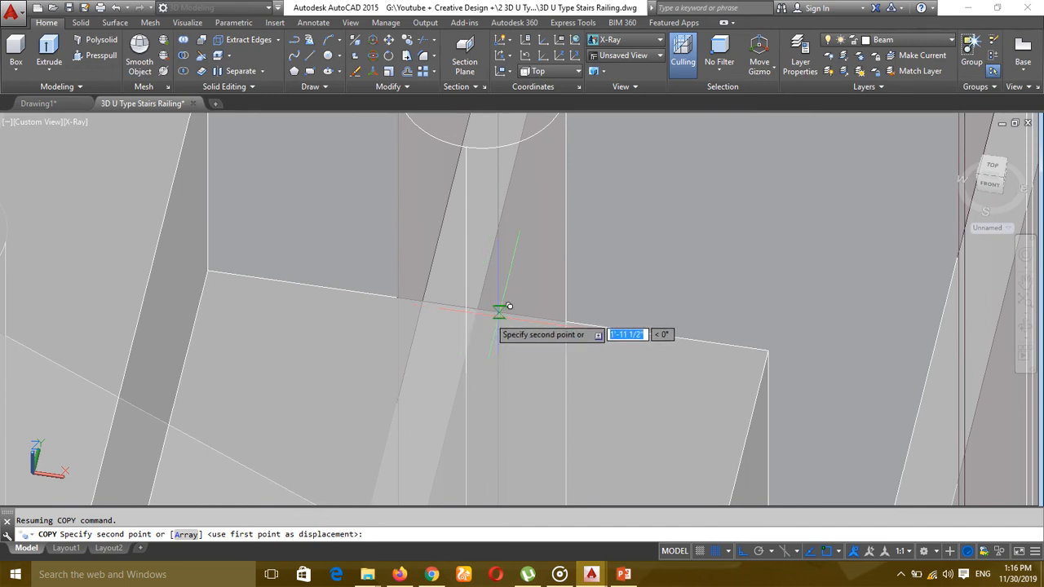
pyautogui.press('Escape')
pyautogui.scroll(-2, 428, 359)
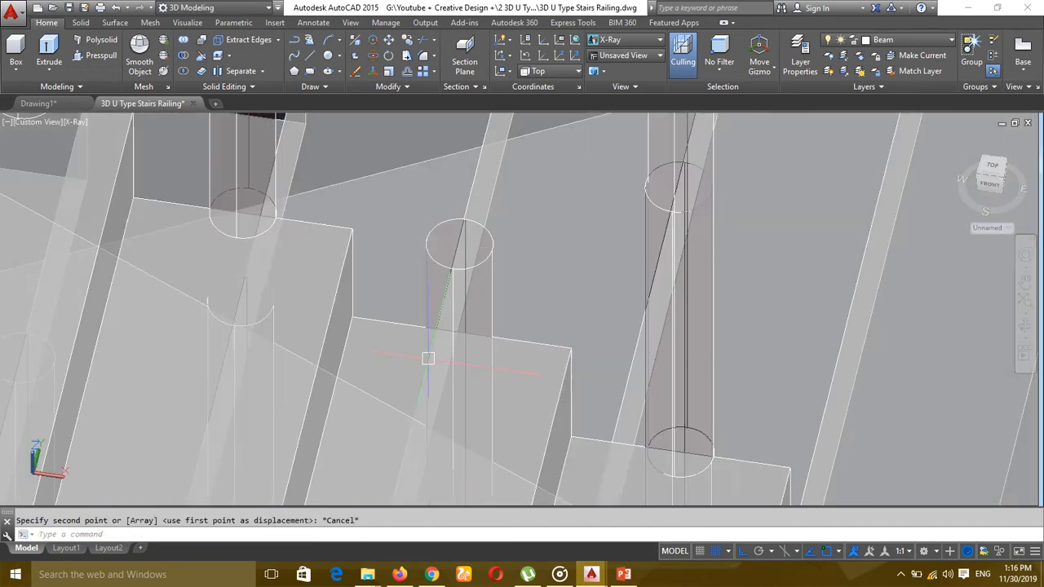
# Step: In the Top view, copy the second post from the landing in place, using its center as both base and second point
pyautogui.write('3d')
pyautogui.press('Escape')
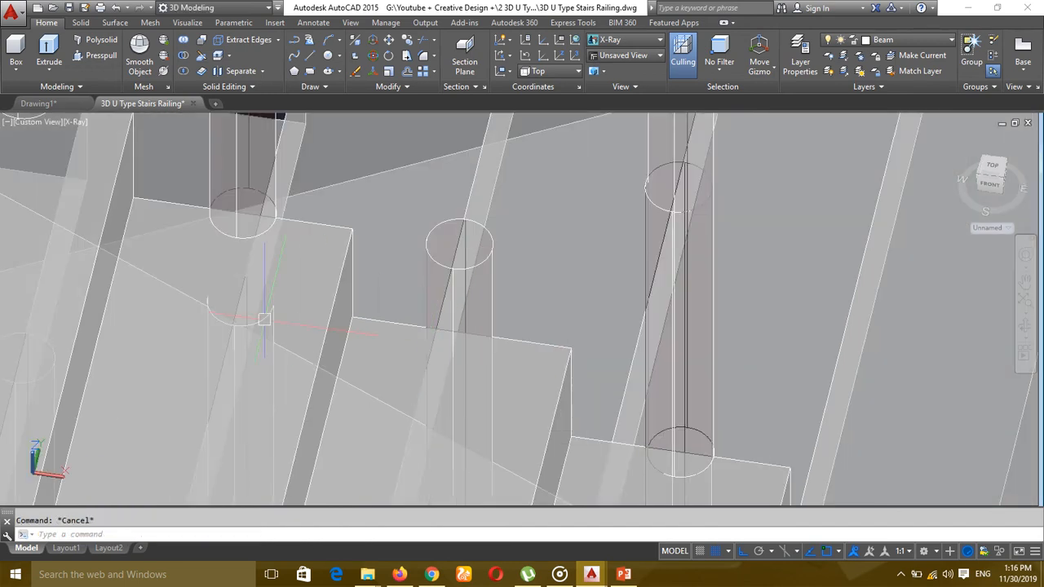
pyautogui.click(36, 127)
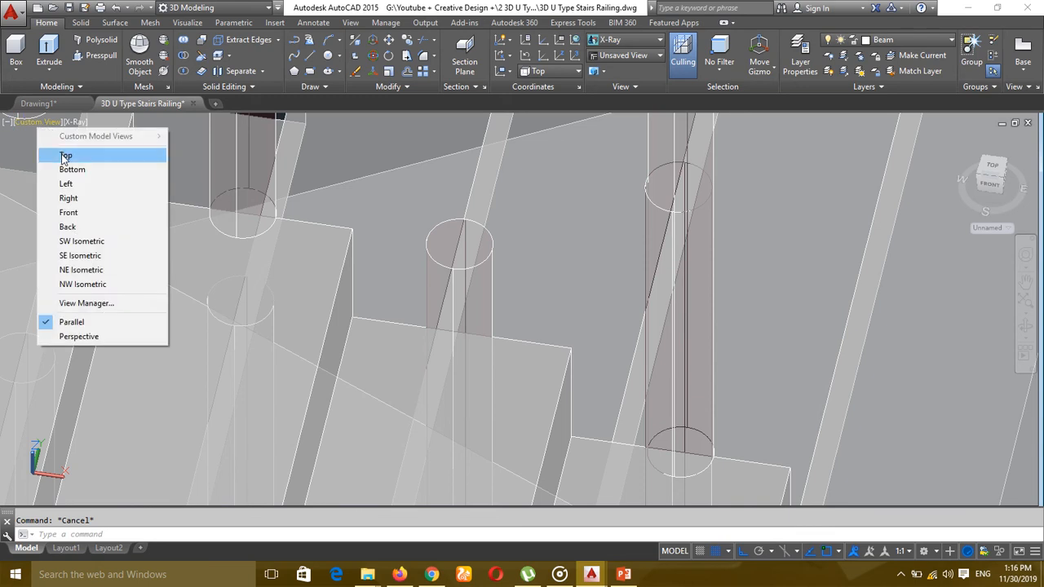
pyautogui.click(64, 155)
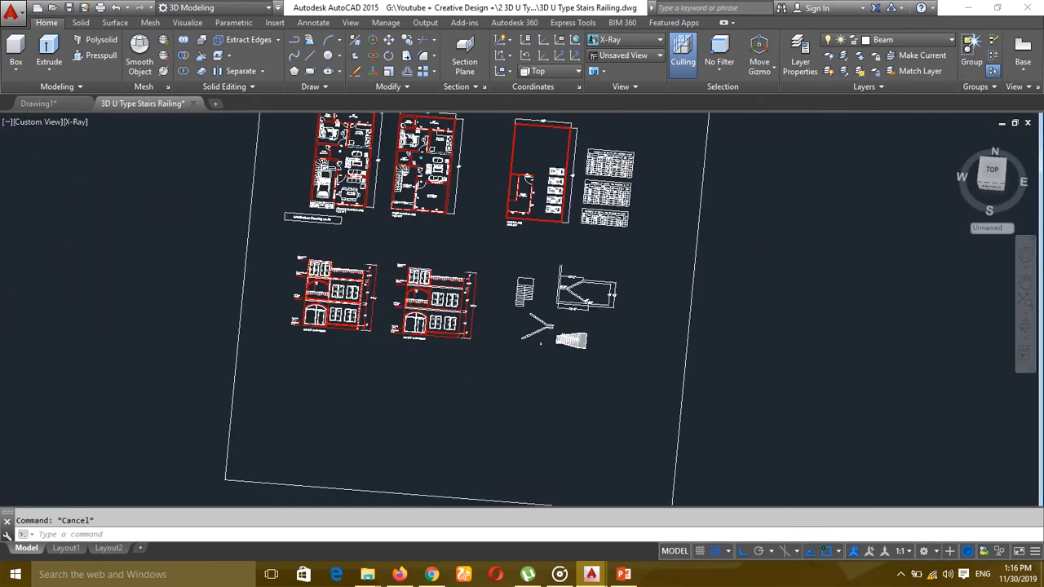
pyautogui.write('co')
pyautogui.press('Return')
pyautogui.scroll(4, 631, 353)
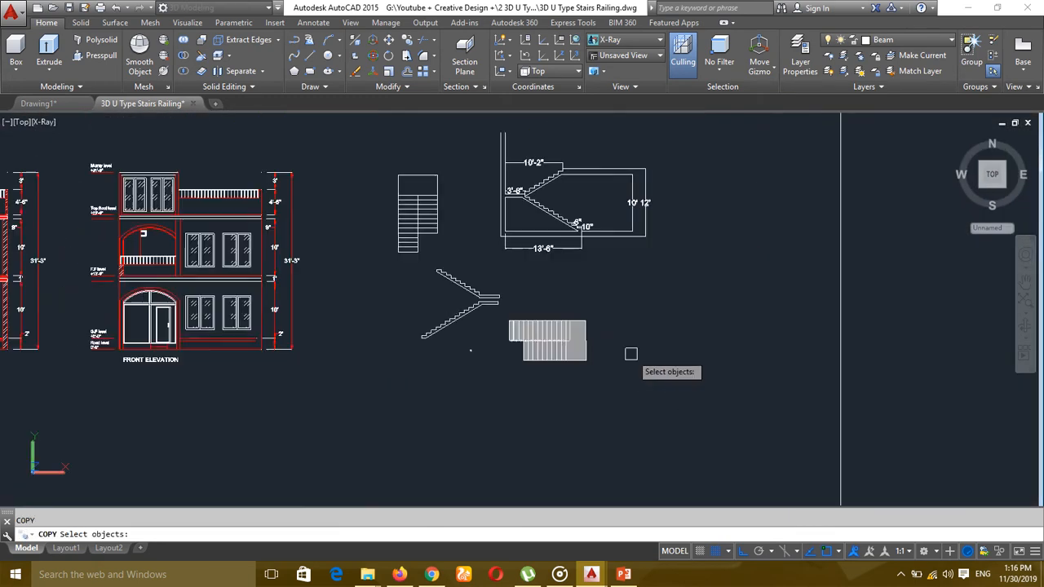
pyautogui.scroll(6, 631, 353)
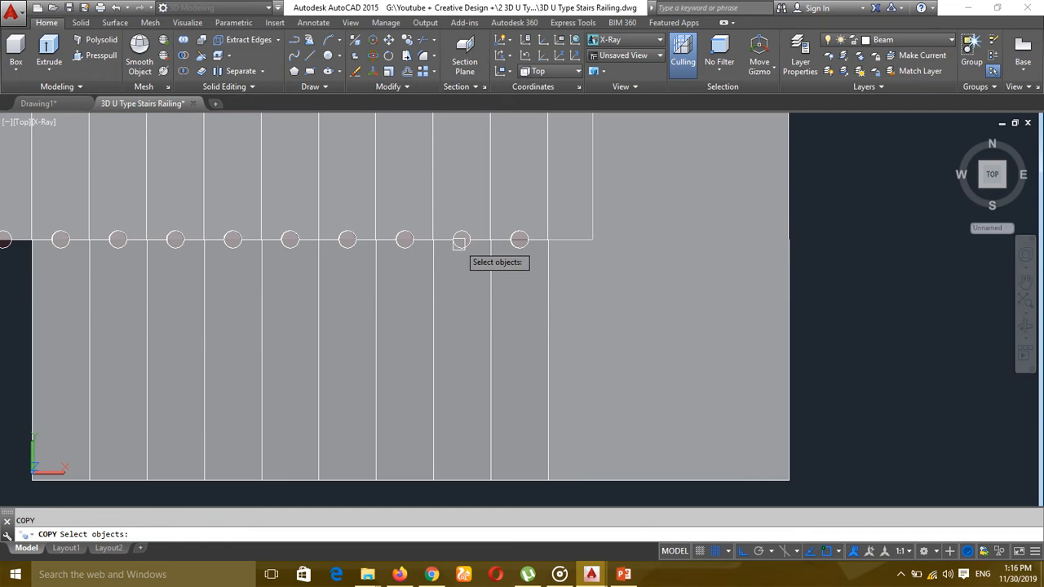
pyautogui.scroll(6, 461, 241)
pyautogui.press('Return')
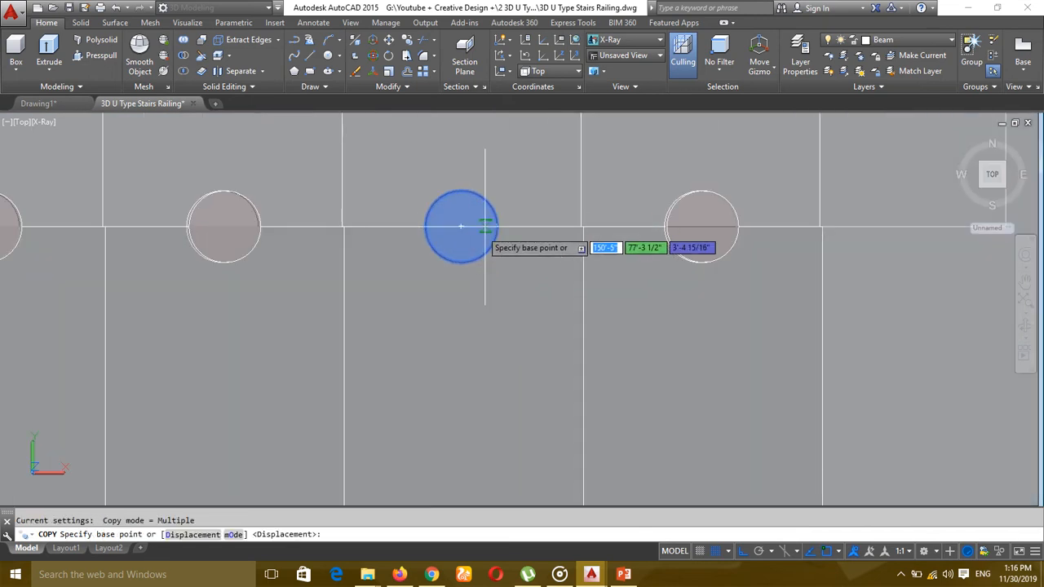
pyautogui.click(461, 227)
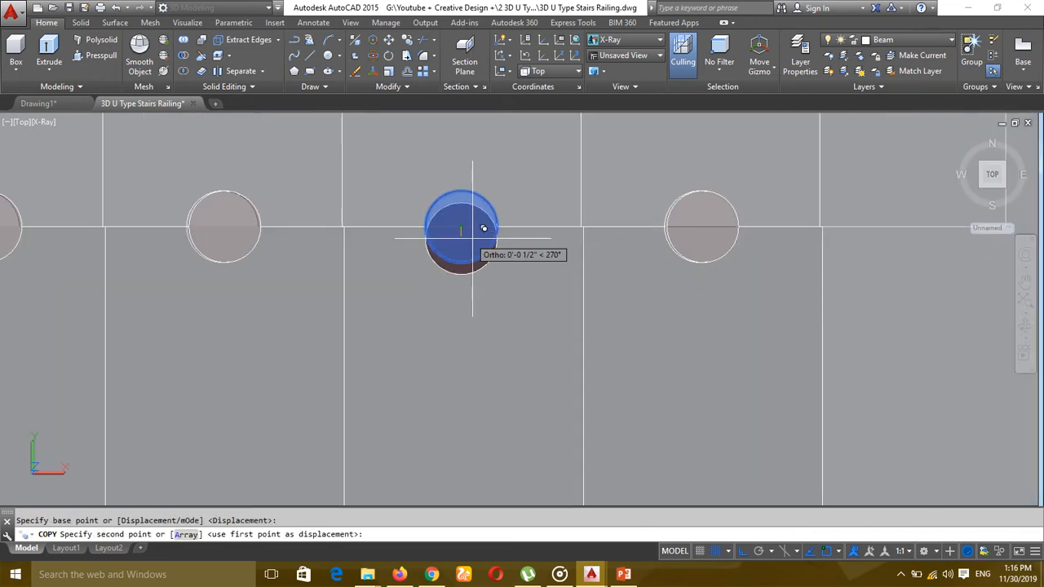
pyautogui.click(461, 227)
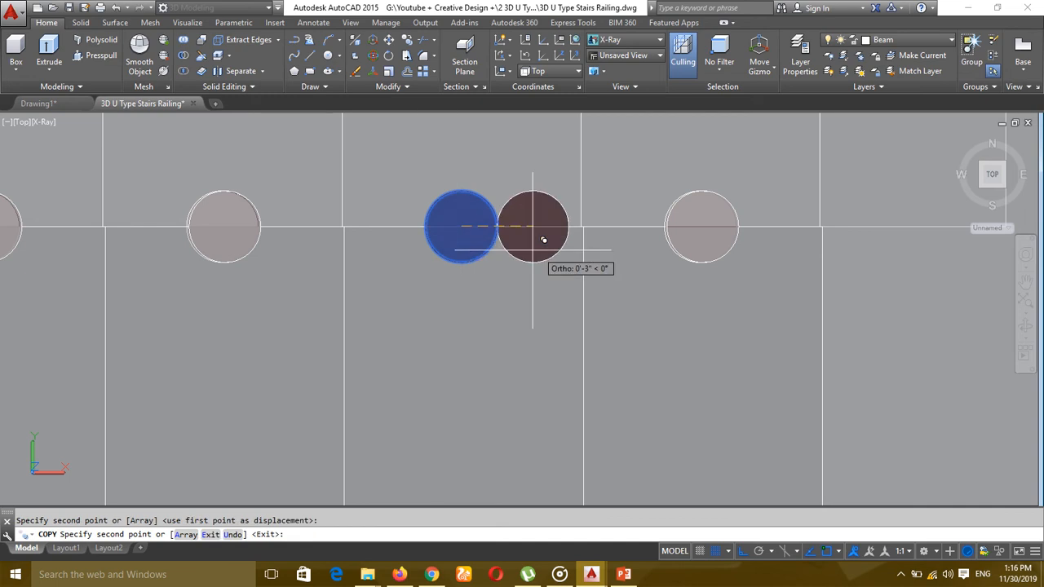
pyautogui.press('Return')
# Step: Switch to the SW Isometric view and orbit to a raised front view of the posts beside the landing
pyautogui.scroll(-5, 530, 256)
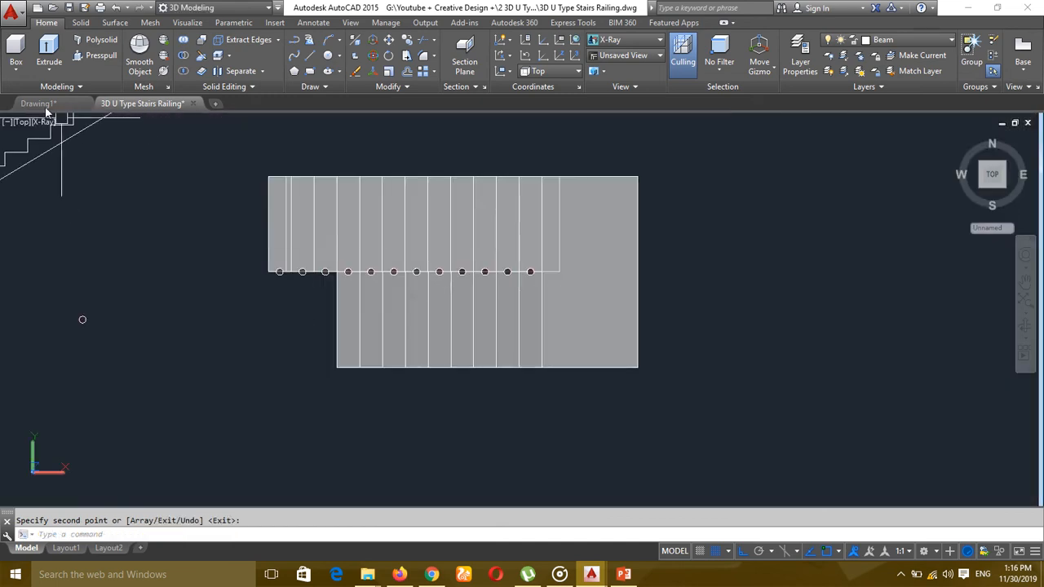
pyautogui.click(29, 122)
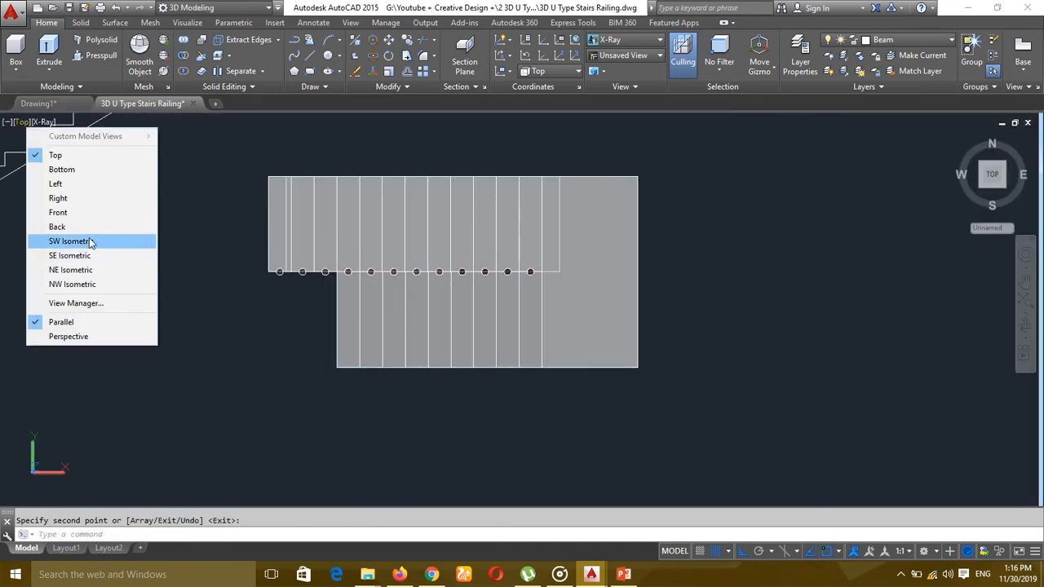
pyautogui.click(61, 240)
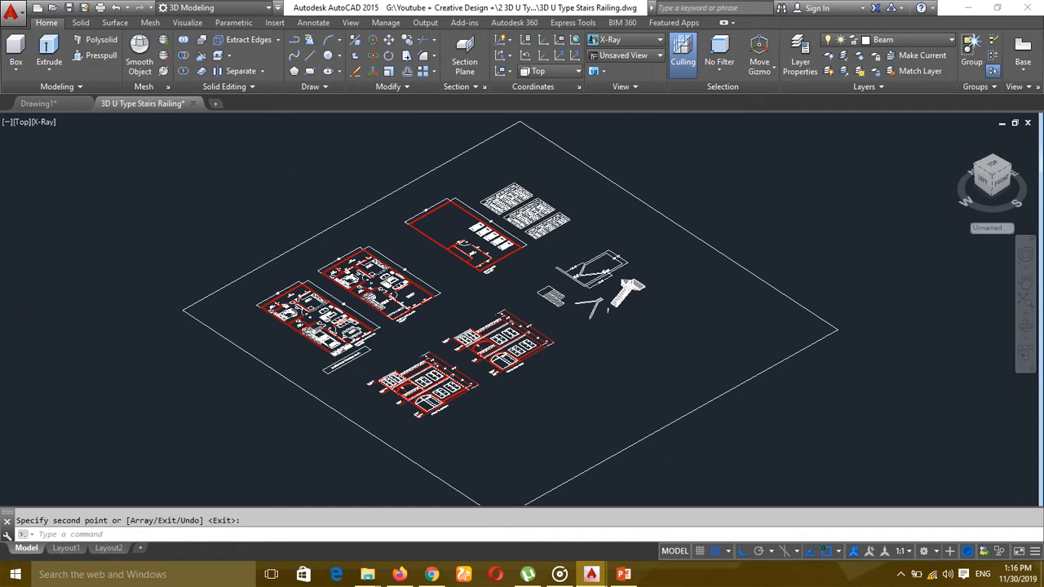
pyautogui.scroll(2, 96, 234)
pyautogui.moveTo(907, 372)
pyautogui.mouseDown(button='middle')
pyautogui.moveTo(778, 370)
pyautogui.moveTo(576, 291)
pyautogui.mouseUp(button='middle')
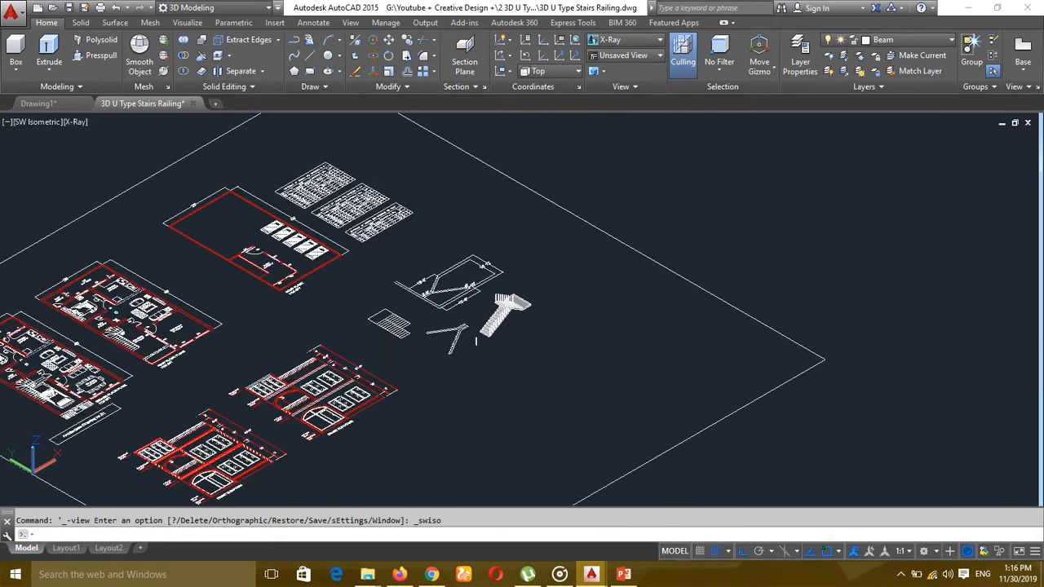
pyautogui.scroll(6, 541, 322)
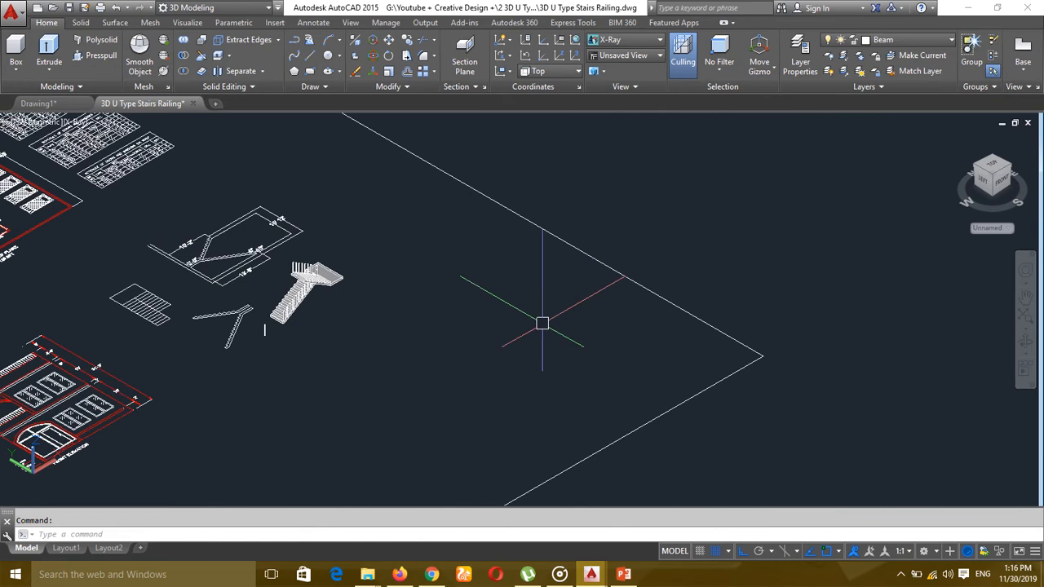
pyautogui.scroll(3, 411, 225)
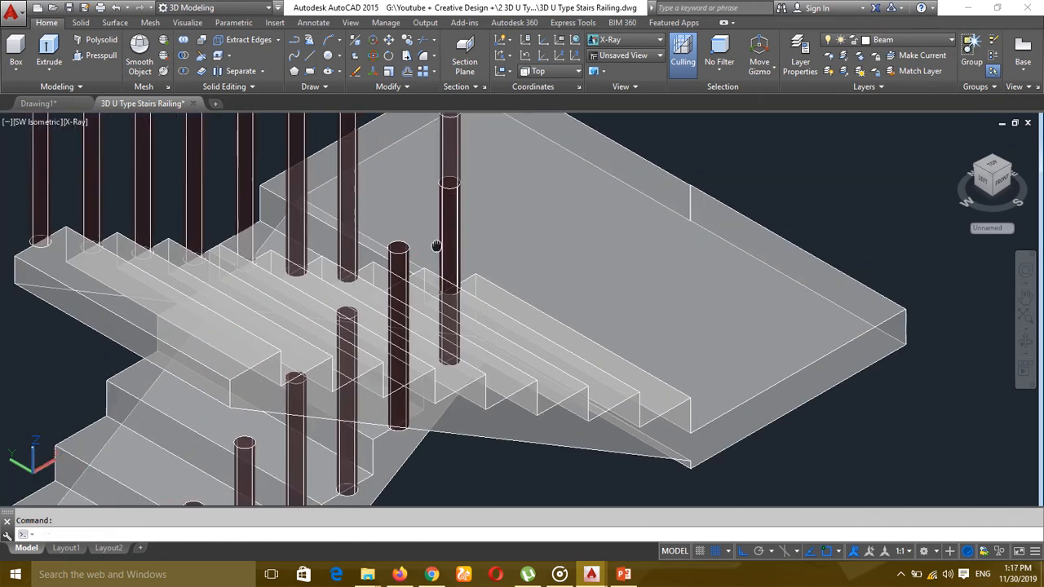
pyautogui.moveTo(433, 247); pyautogui.dragTo(478, 296, button='middle')
pyautogui.write('3d')
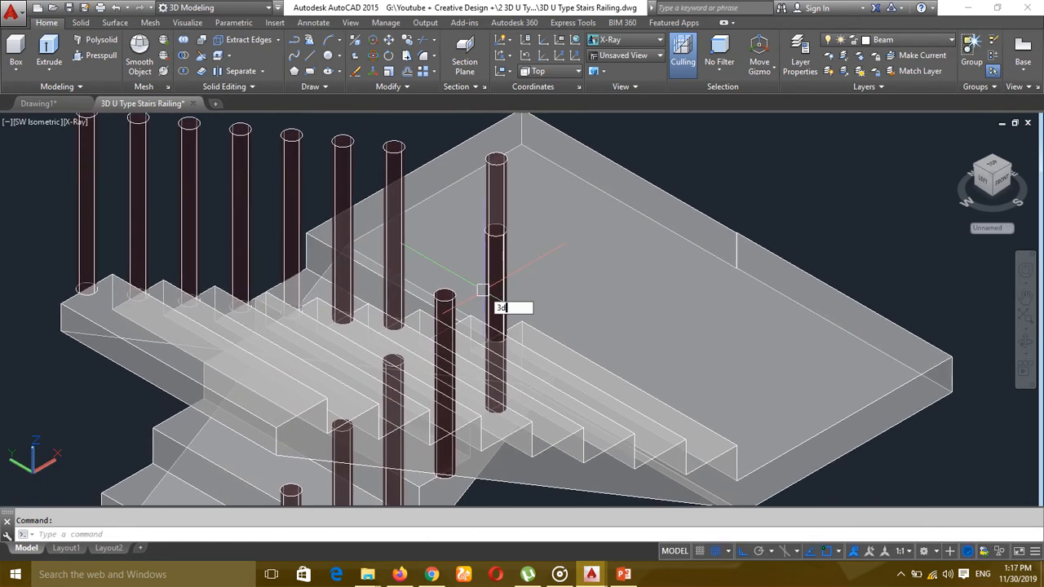
pyautogui.write('o')
pyautogui.press('Return')
pyautogui.moveTo(519, 301); pyautogui.dragTo(432, 291)
pyautogui.press('Escape')
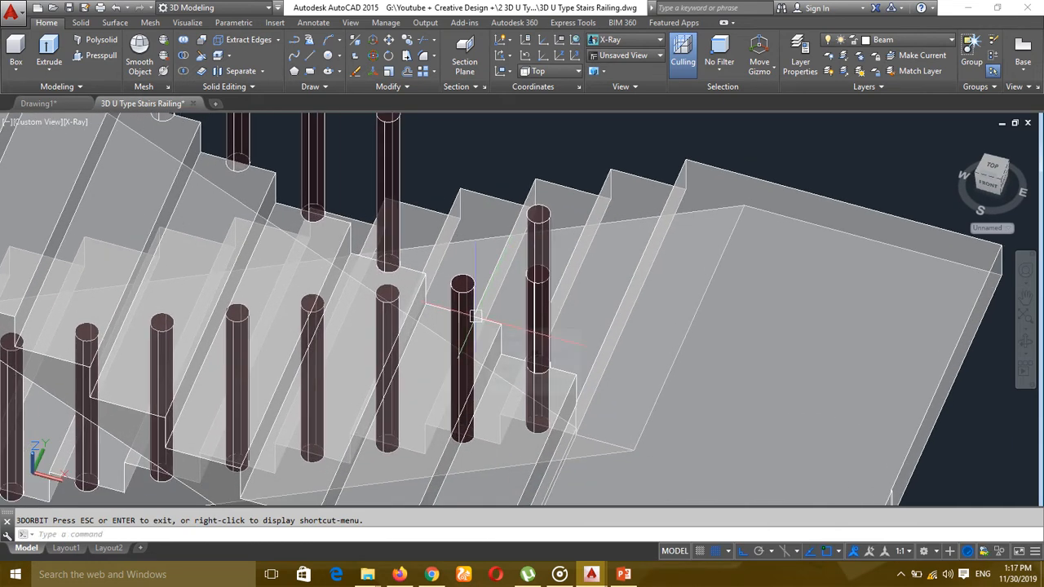
# Step: Move the second post from the landing by its base center up to the upper flight's second tread
pyautogui.write('m')
pyautogui.click(462, 296)
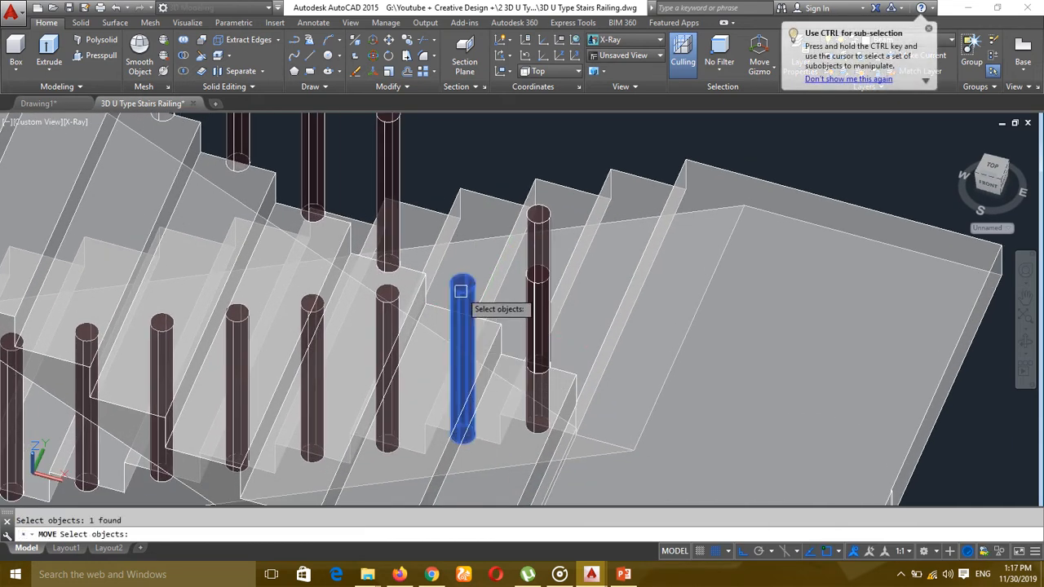
pyautogui.press('Return')
pyautogui.moveTo(466, 435); pyautogui.dragTo(468, 421, button='middle')
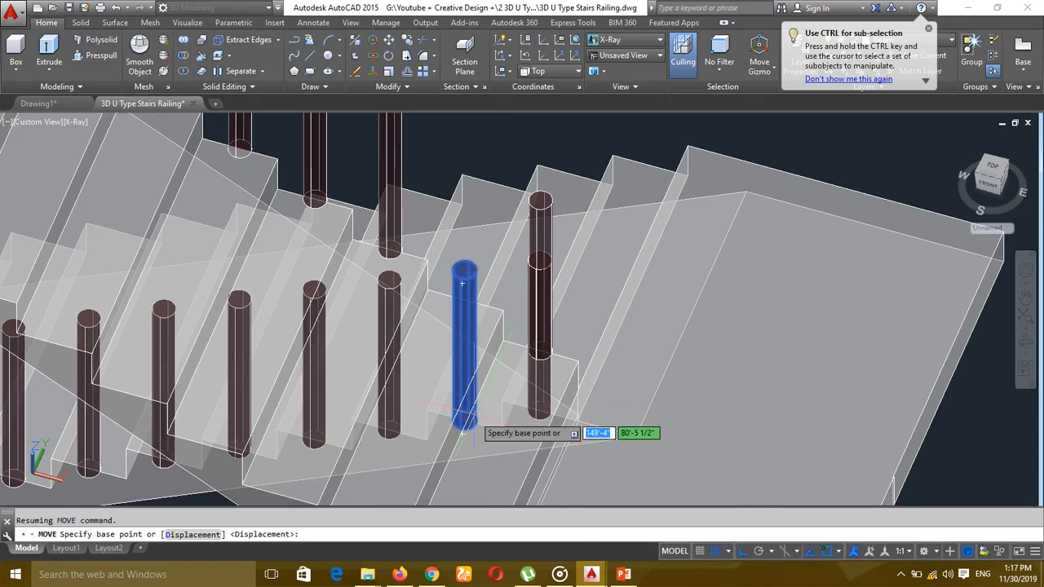
pyautogui.click(464, 421)
pyautogui.scroll(8, 468, 254)
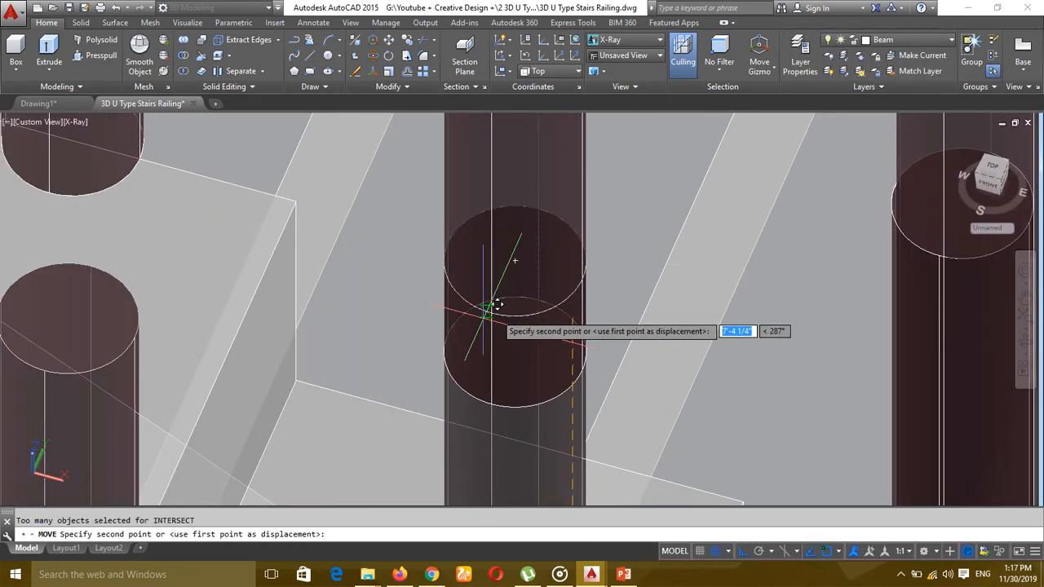
pyautogui.click(497, 304)
pyautogui.scroll(-3, 497, 305)
pyautogui.scroll(-2, 529, 302)
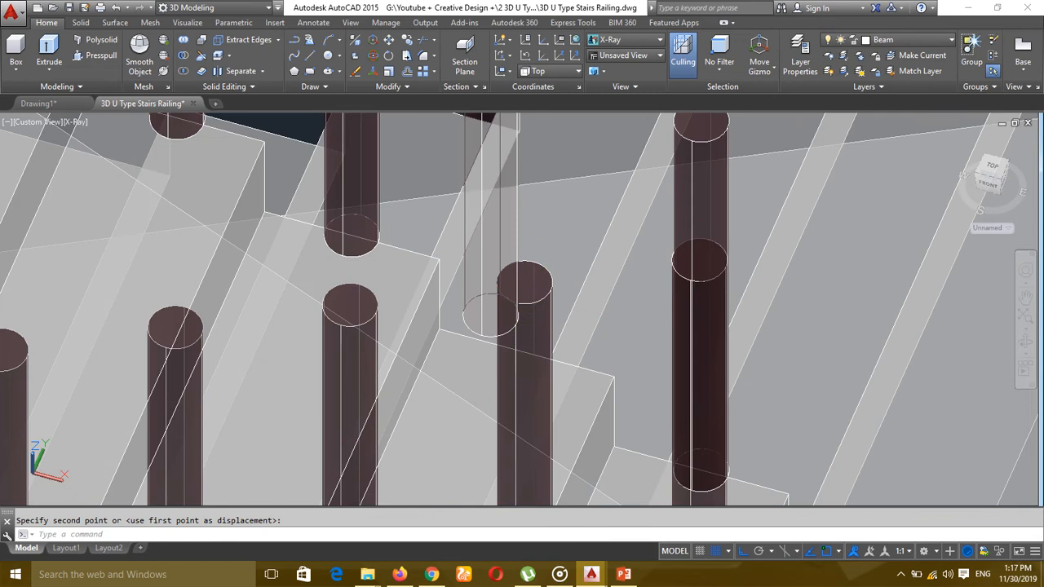
# Step: Try to move the raised post from its base center onto the second tread's side edge
pyautogui.click(482, 316)
pyautogui.press('Return')
pyautogui.scroll(2, 489, 308)
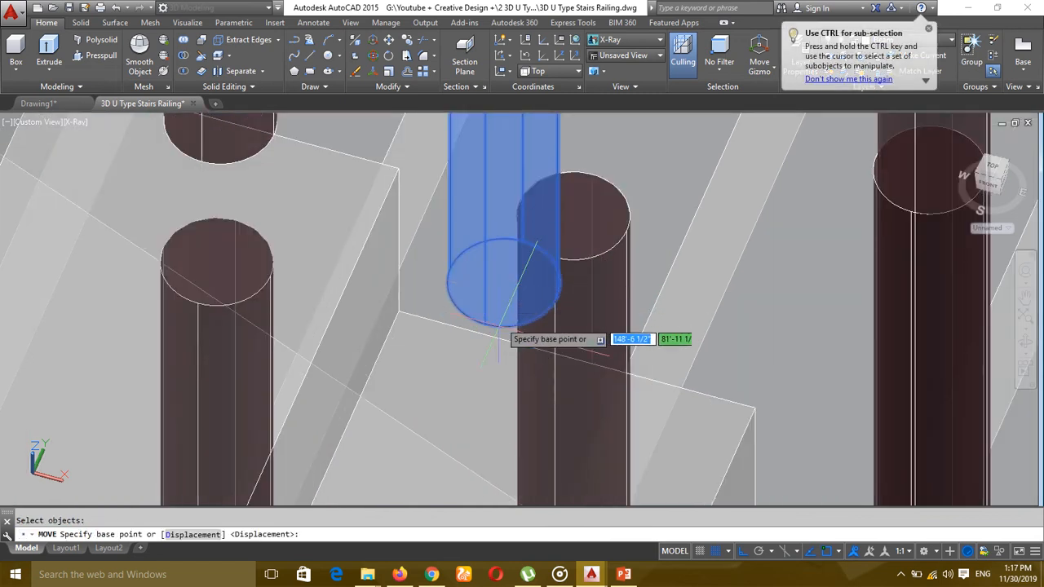
pyautogui.click(503, 282)
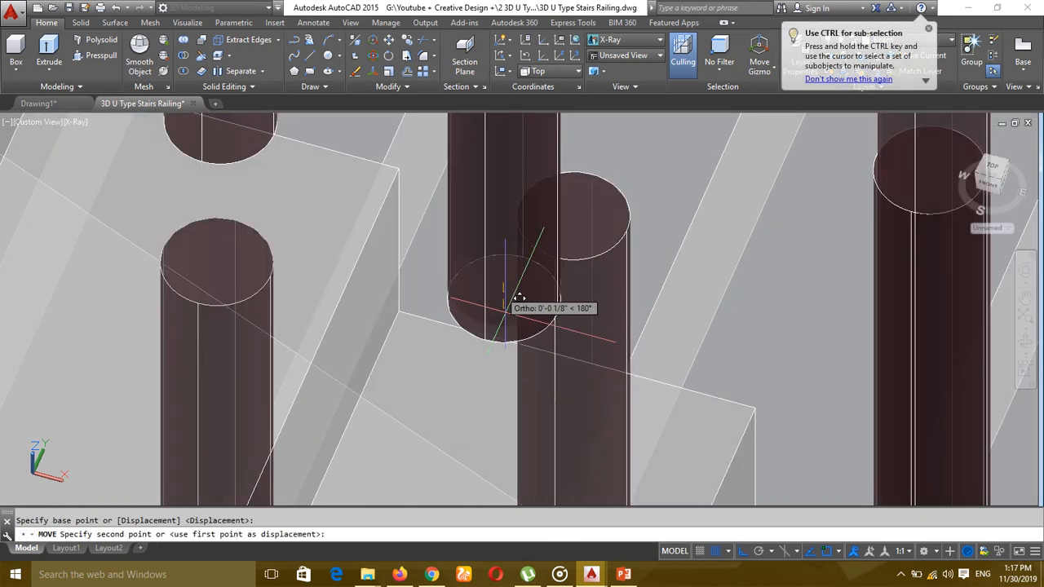
pyautogui.scroll(3, 538, 326)
pyautogui.scroll(-3, 571, 336)
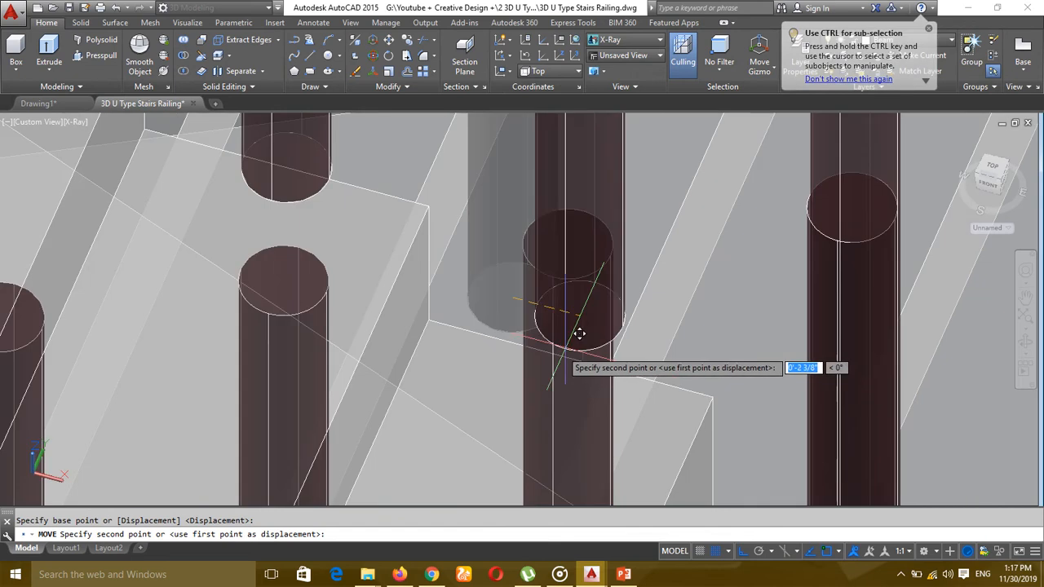
pyautogui.scroll(5, 734, 380)
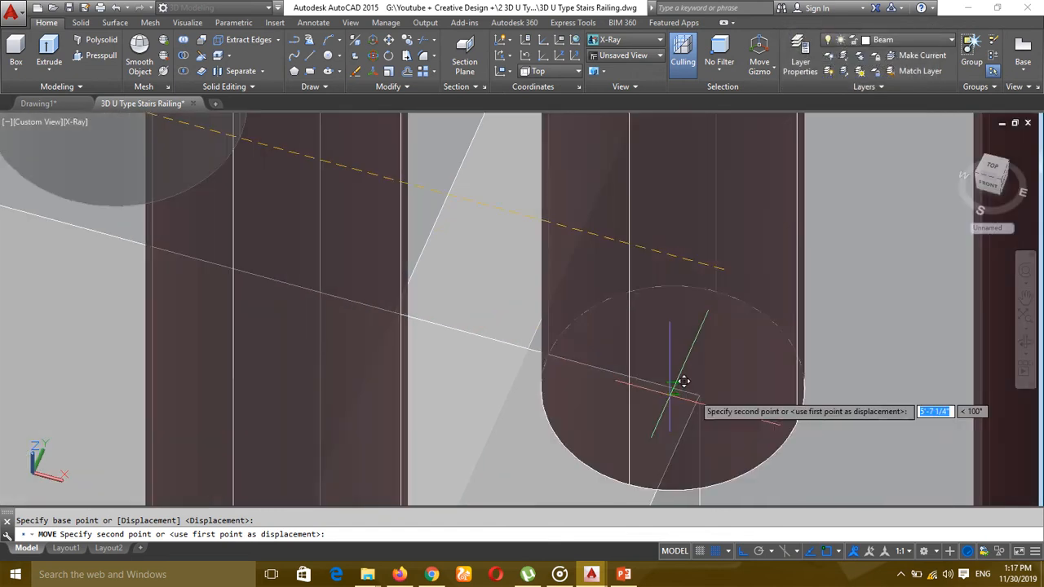
pyautogui.scroll(3, 693, 388)
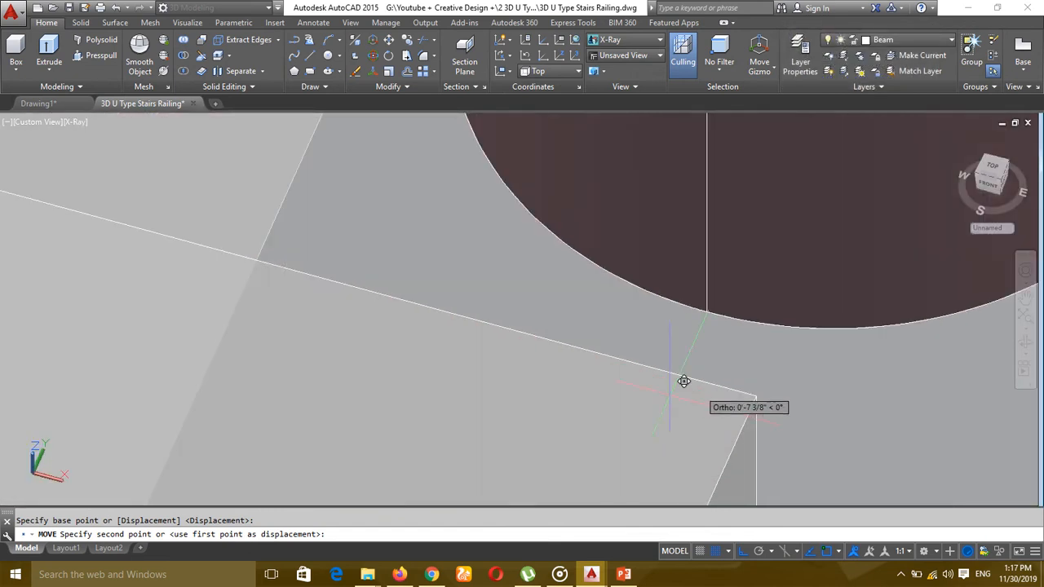
pyautogui.scroll(-8, 682, 380)
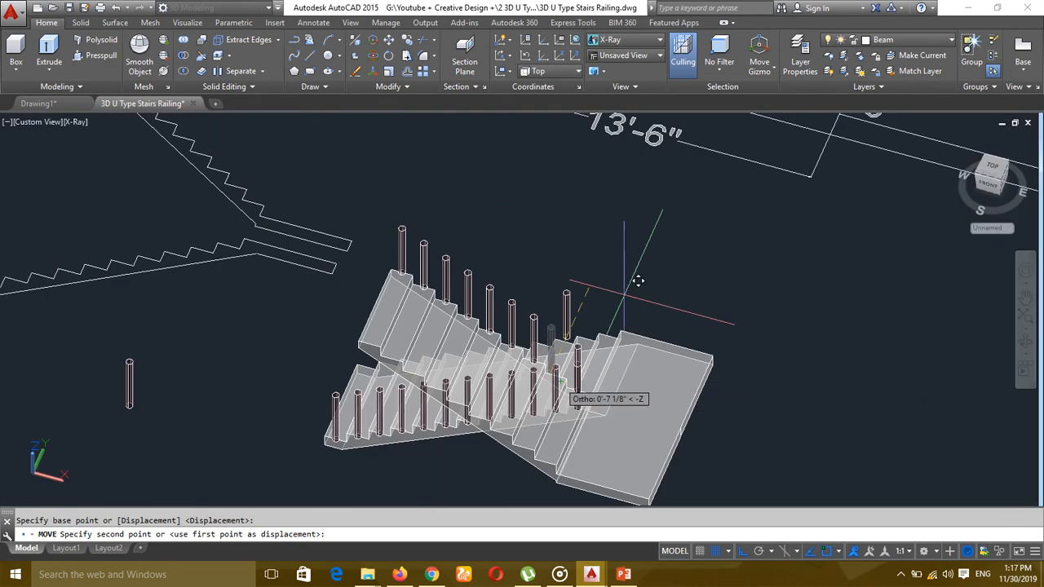
pyautogui.click(629, 282)
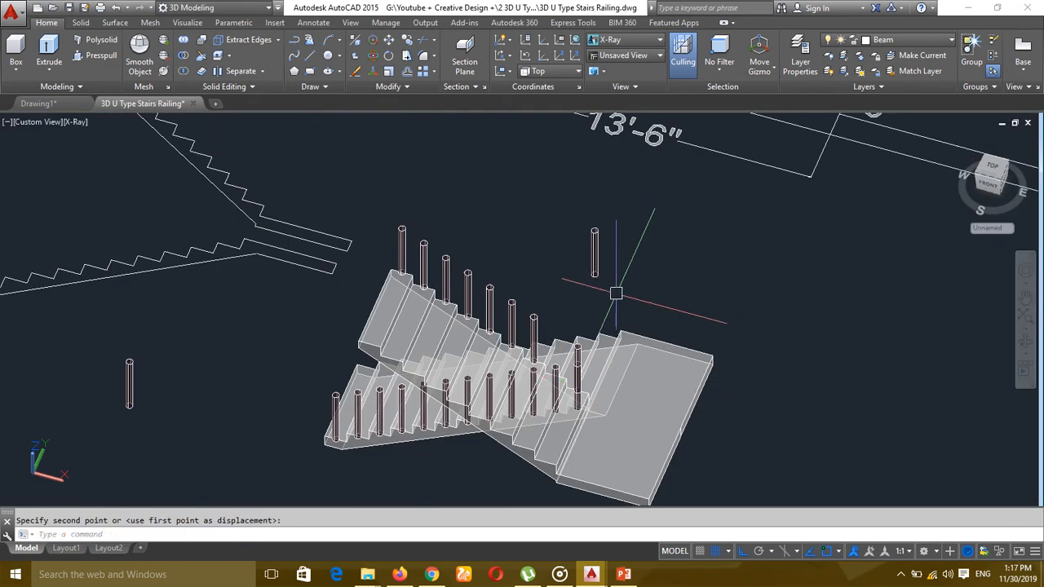
pyautogui.press('Escape')
# Step: Orbit to a raised back view showing the open side of both flights and their posts
pyautogui.moveTo(606, 301); pyautogui.dragTo(601, 294, button='middle')
pyautogui.write('3do')
pyautogui.press('Return')
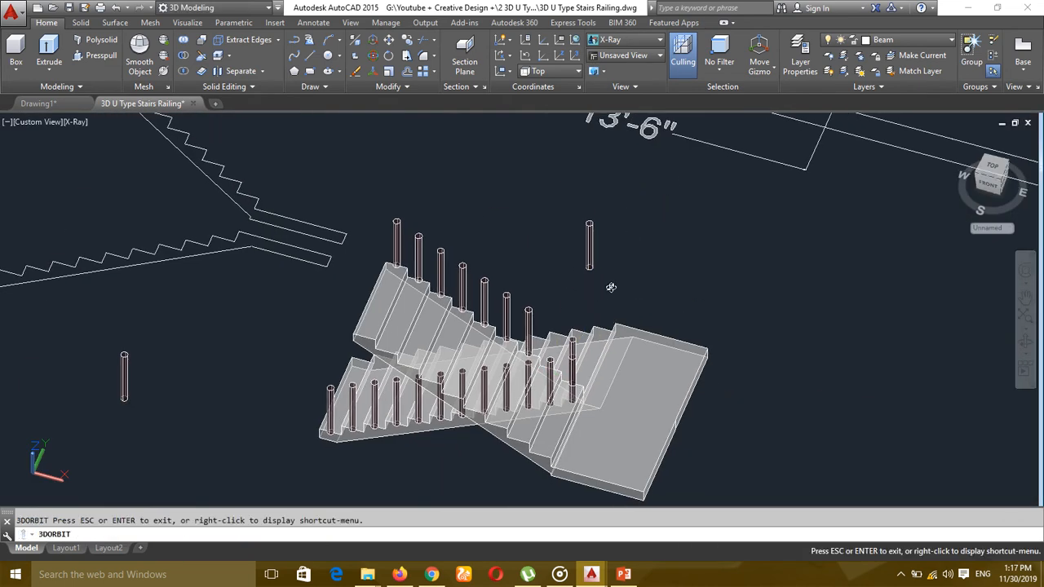
pyautogui.moveTo(611, 287); pyautogui.dragTo(345, 262)
pyautogui.moveTo(345, 262); pyautogui.dragTo(637, 306, button='middle')
pyautogui.scroll(-5, 613, 318)
pyautogui.scroll(2, 286, 291)
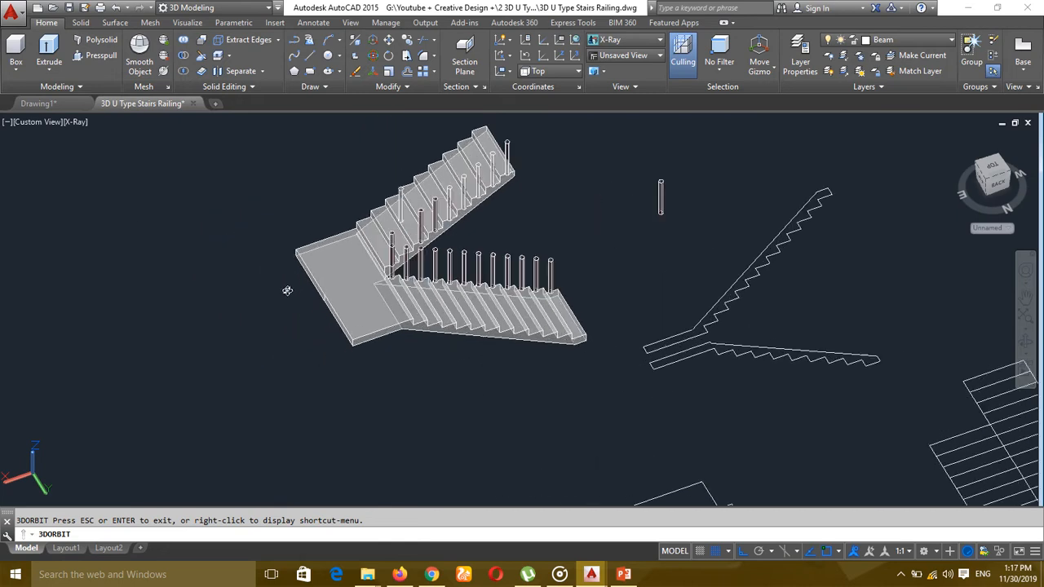
pyautogui.scroll(2, 372, 302)
pyautogui.scroll(-2, 467, 357)
pyautogui.moveTo(467, 358); pyautogui.dragTo(453, 394, button='middle')
pyautogui.scroll(2, 428, 236)
pyautogui.moveTo(619, 261); pyautogui.dragTo(612, 289, button='middle')
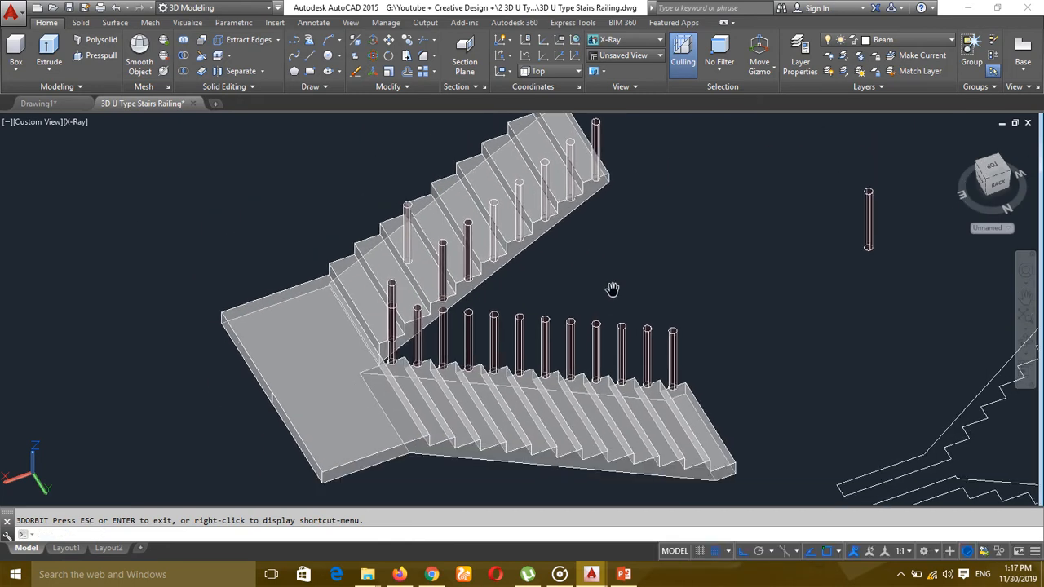
# Step: Move the stray post from its base center to the front corner of the upper flight's second tread
pyautogui.press('Return')
pyautogui.scroll(3, 440, 269)
pyautogui.click(380, 271)
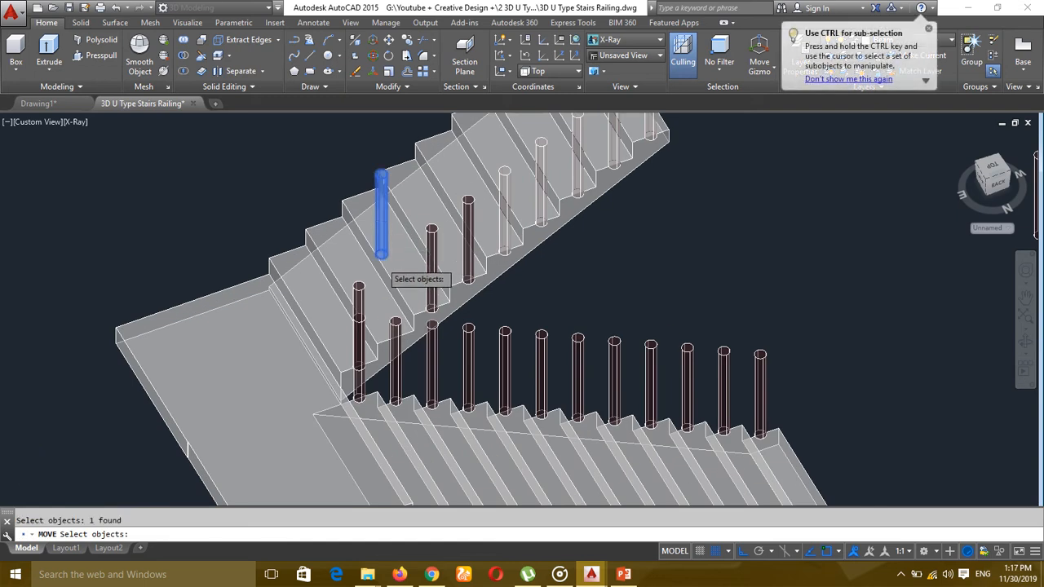
pyautogui.scroll(5, 380, 265)
pyautogui.press('Return')
pyautogui.click(380, 232)
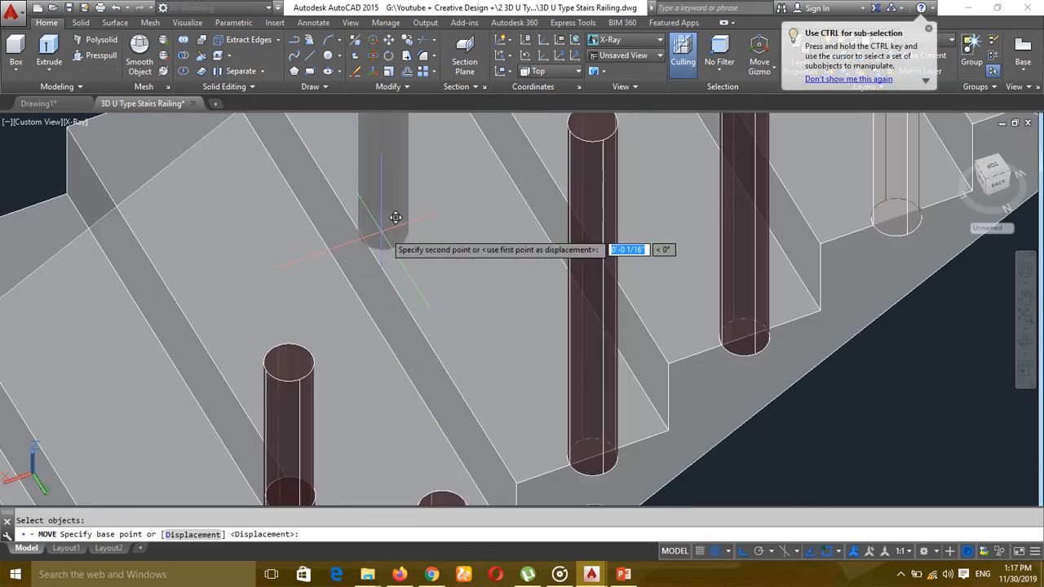
pyautogui.scroll(-4, 410, 247)
pyautogui.scroll(6, 378, 366)
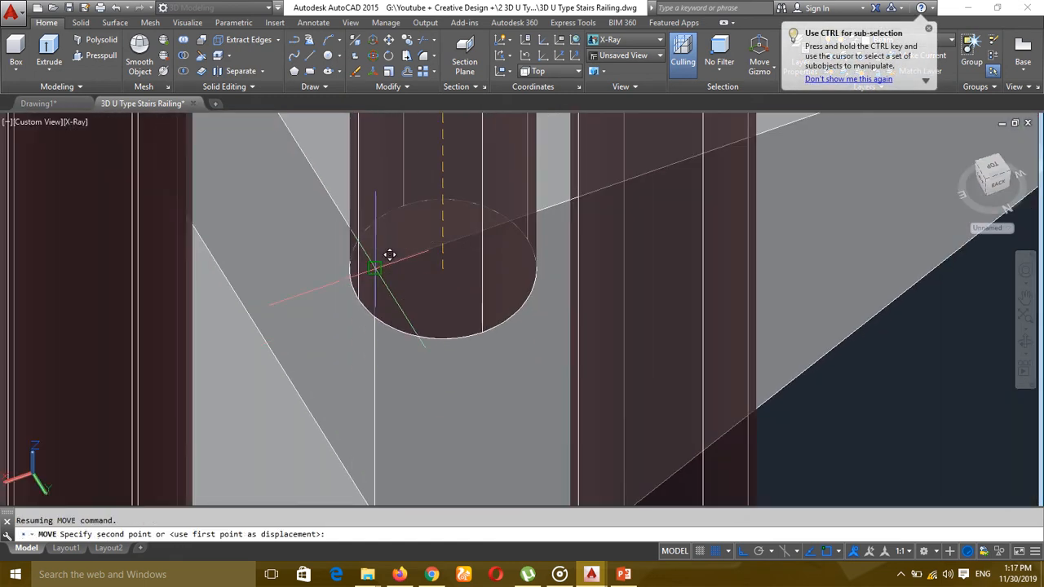
pyautogui.click(378, 298)
pyautogui.scroll(-5, 370, 308)
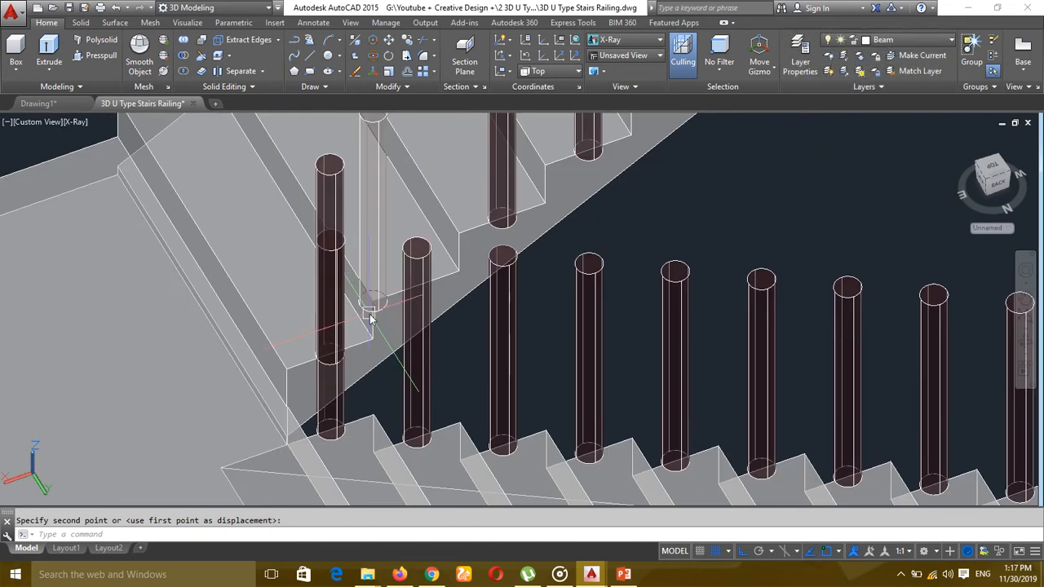
# Step: Move the post at the front corner of the upper flight's second tread 5 inches inward along the tread's side edge
pyautogui.press('Return')
pyautogui.click(386, 249)
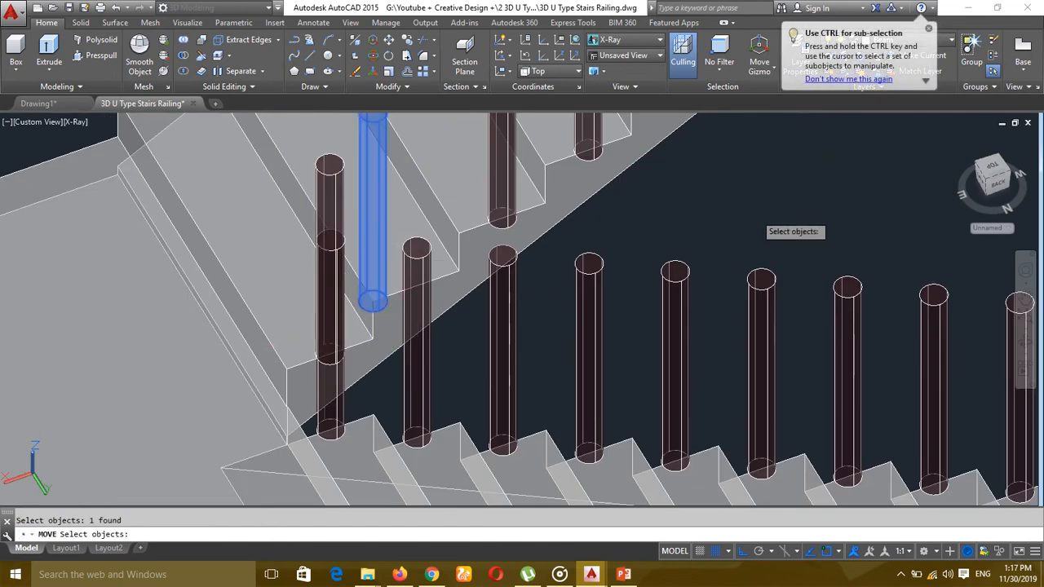
pyautogui.moveTo(757, 235); pyautogui.dragTo(573, 344, button='middle')
pyautogui.press('Return')
pyautogui.click(557, 334)
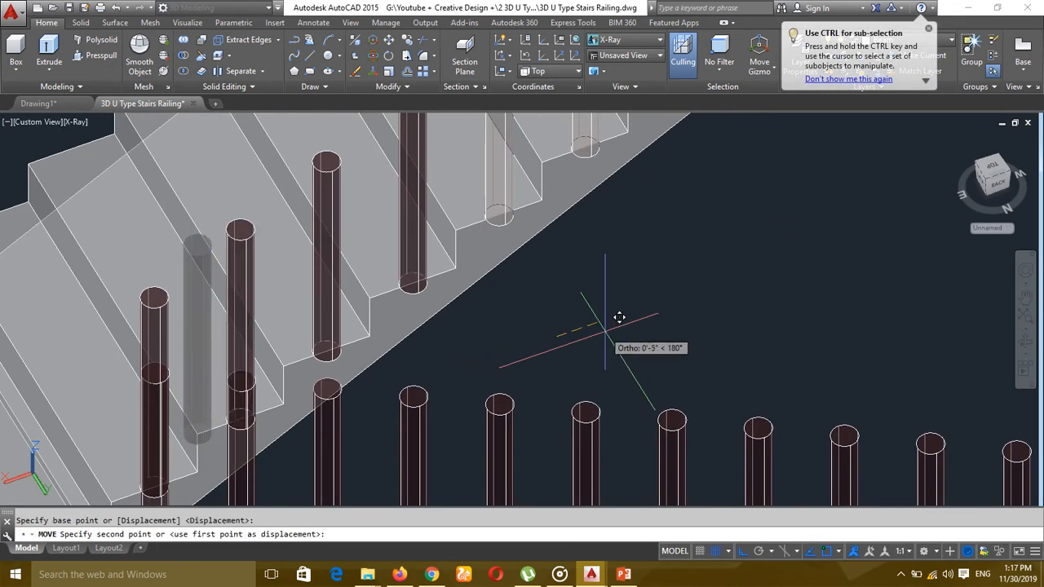
pyautogui.write('5')
pyautogui.press('Return')
pyautogui.scroll(-10, 604, 330)
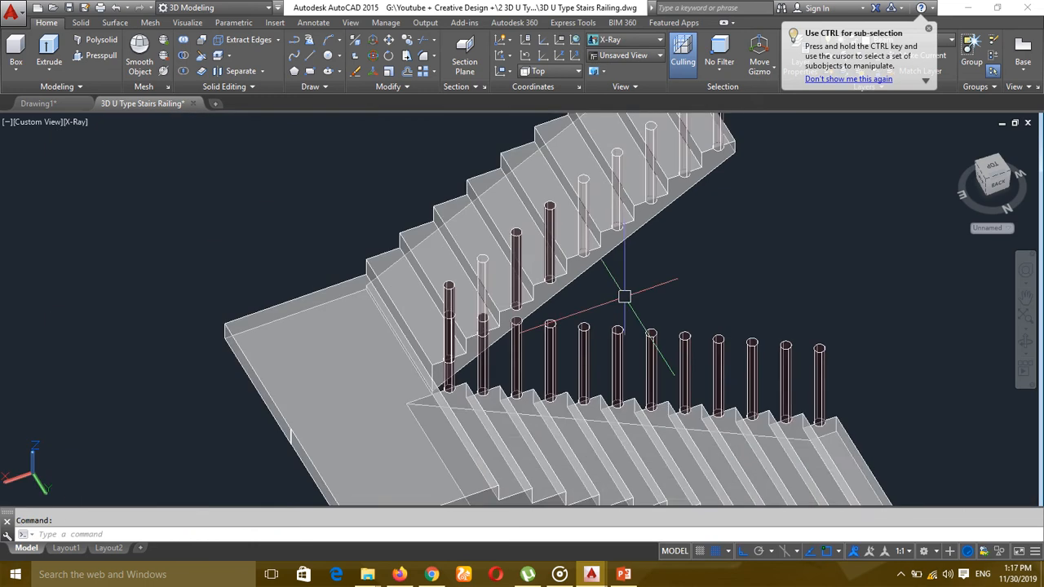
# Step: Switch to the SW Isometric view and bring the 3D staircase into close view
pyautogui.scroll(5, 575, 304)
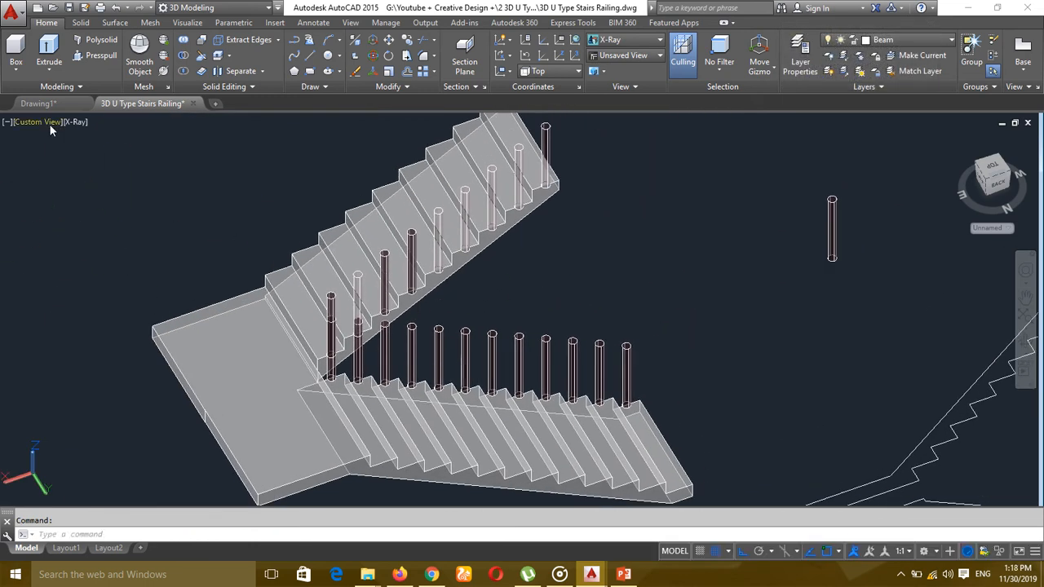
pyautogui.click(50, 125)
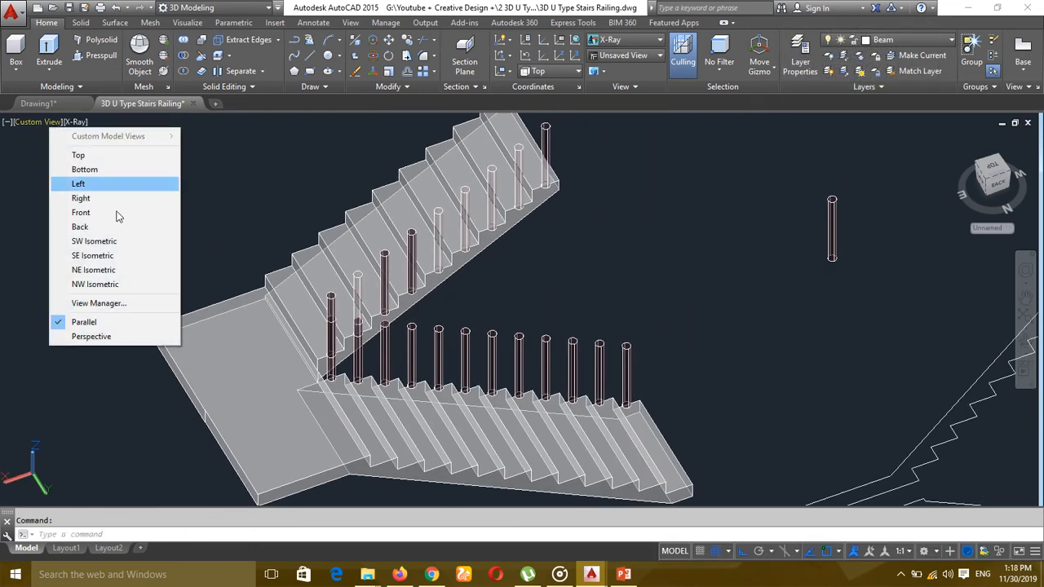
pyautogui.click(161, 245)
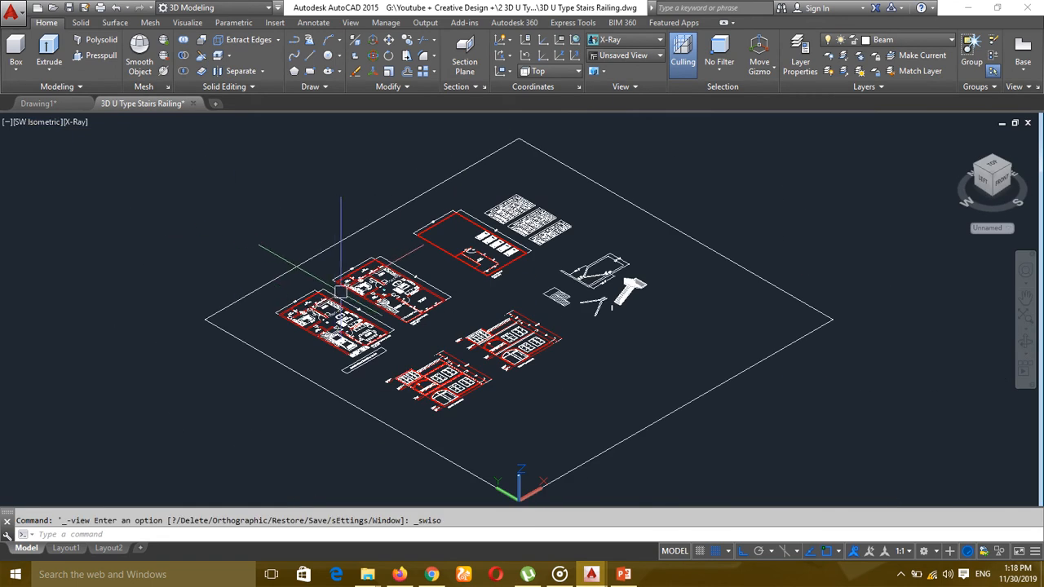
pyautogui.scroll(8, 540, 371)
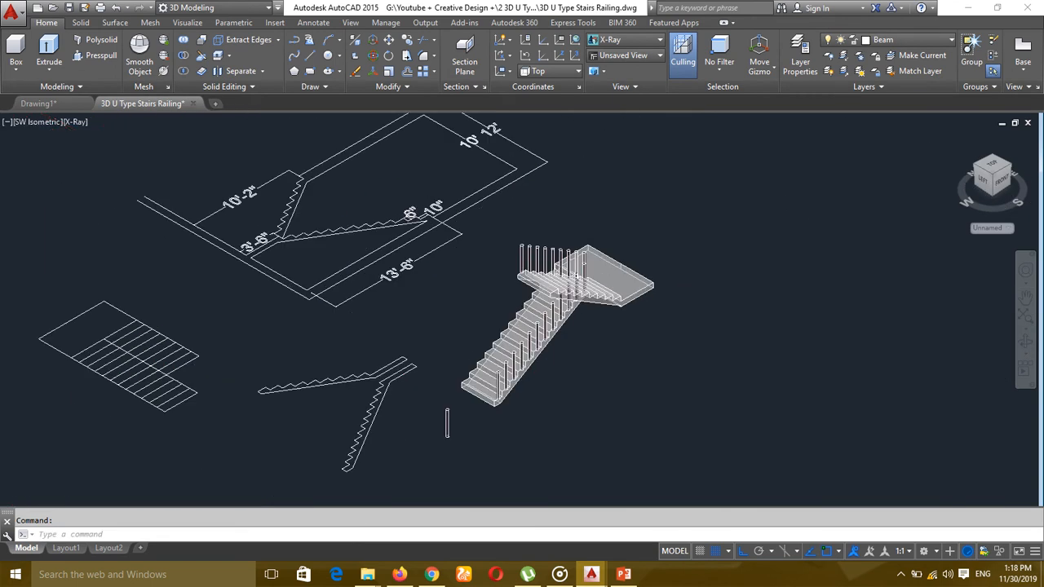
pyautogui.moveTo(541, 371); pyautogui.dragTo(551, 355, button='middle')
pyautogui.write('m')
pyautogui.press('Return')
pyautogui.scroll(2, 383, 428)
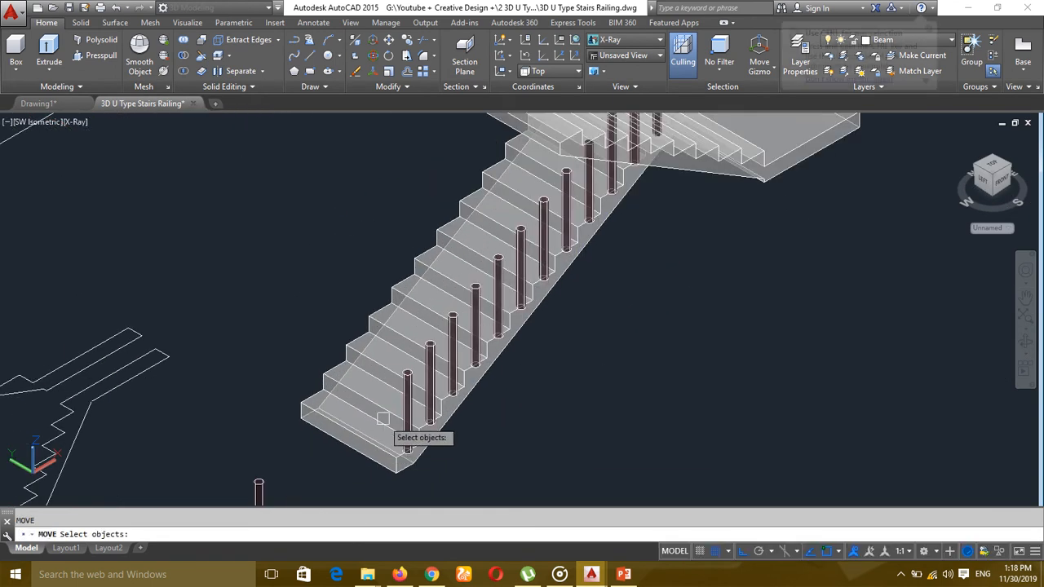
pyautogui.click(412, 380)
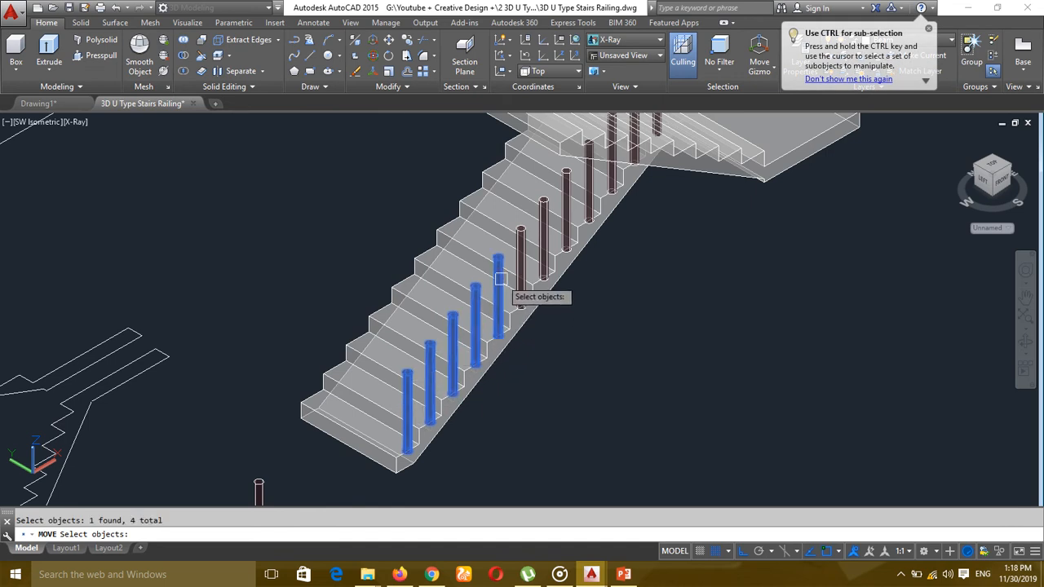
pyautogui.click(542, 231)
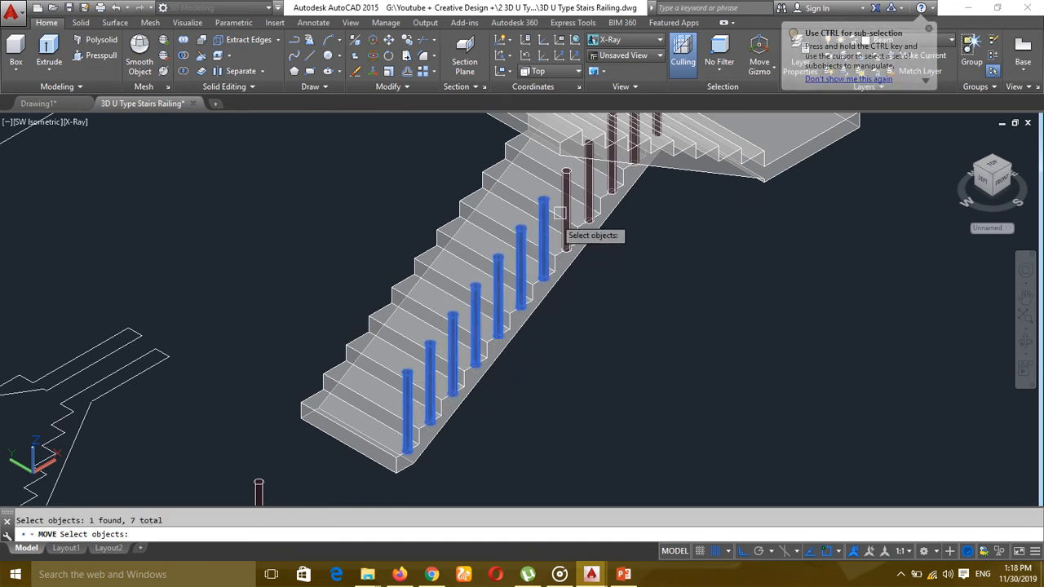
pyautogui.click(566, 198)
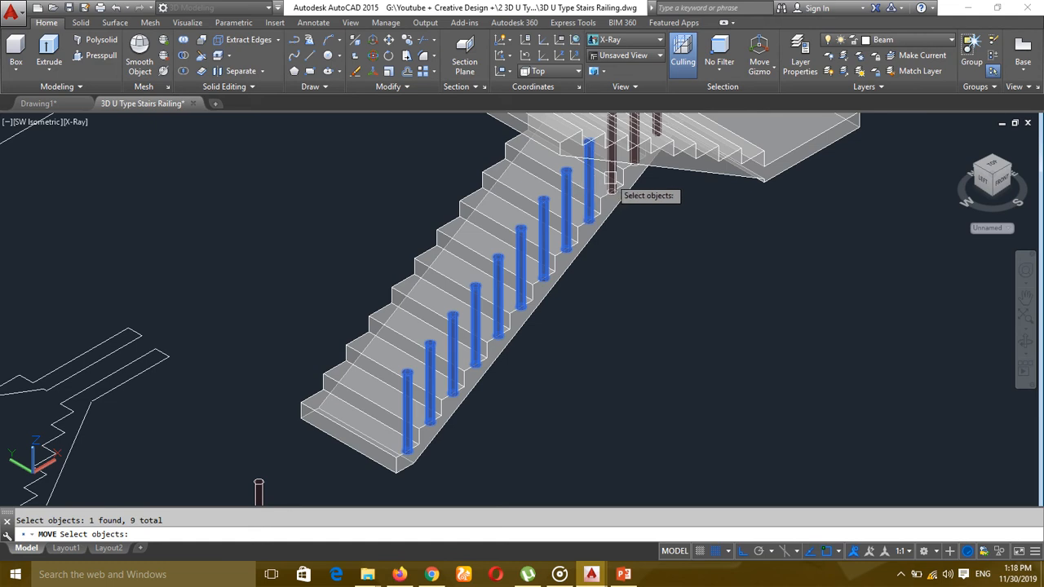
pyautogui.scroll(5, 638, 191)
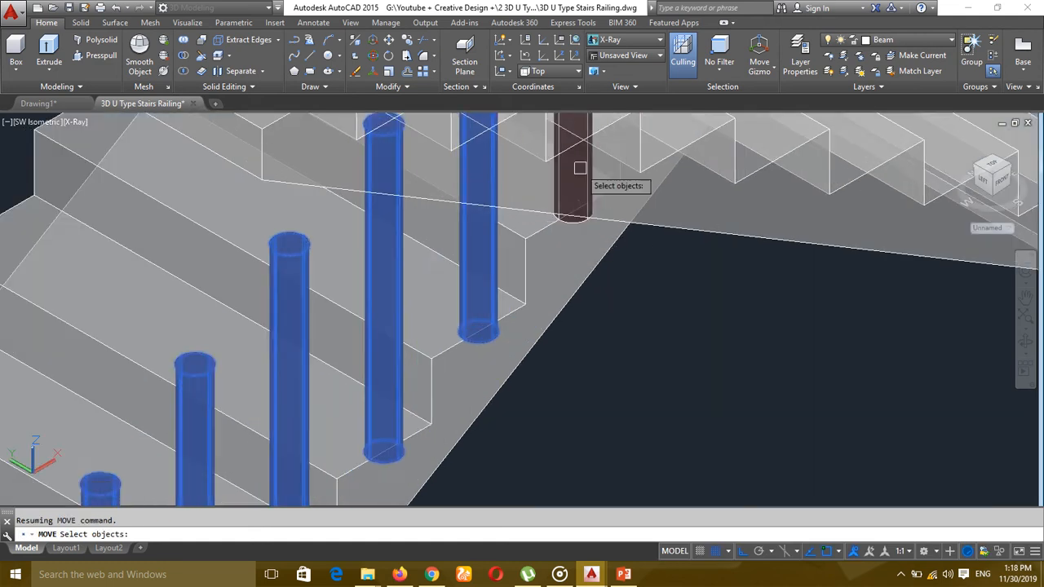
pyautogui.click(580, 168)
pyautogui.scroll(-8, 574, 212)
pyautogui.press('Escape')
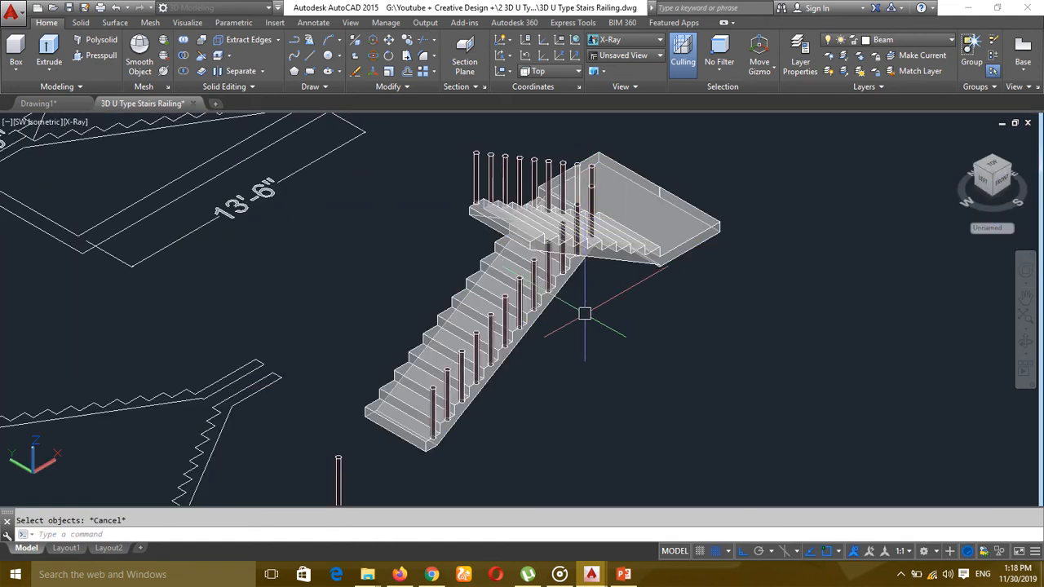
# Step: Move the lower flight's ten posts, all except the two nearest the landing, 3 inches inward from the open side edge
pyautogui.moveTo(584, 314); pyautogui.dragTo(581, 295, button='middle')
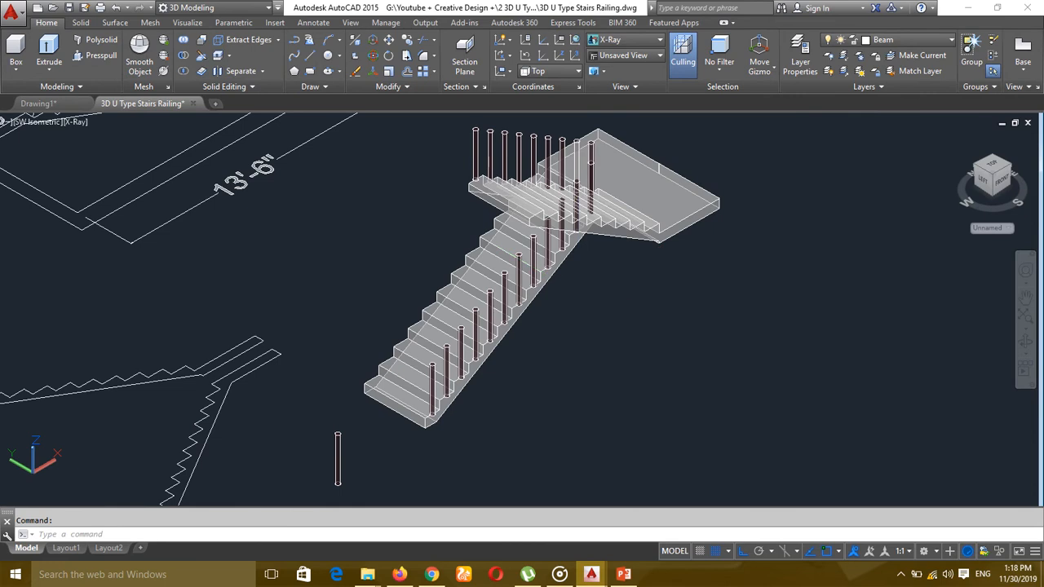
pyautogui.press('Return')
pyautogui.scroll(2, 438, 371)
pyautogui.click(428, 375)
pyautogui.click(446, 352)
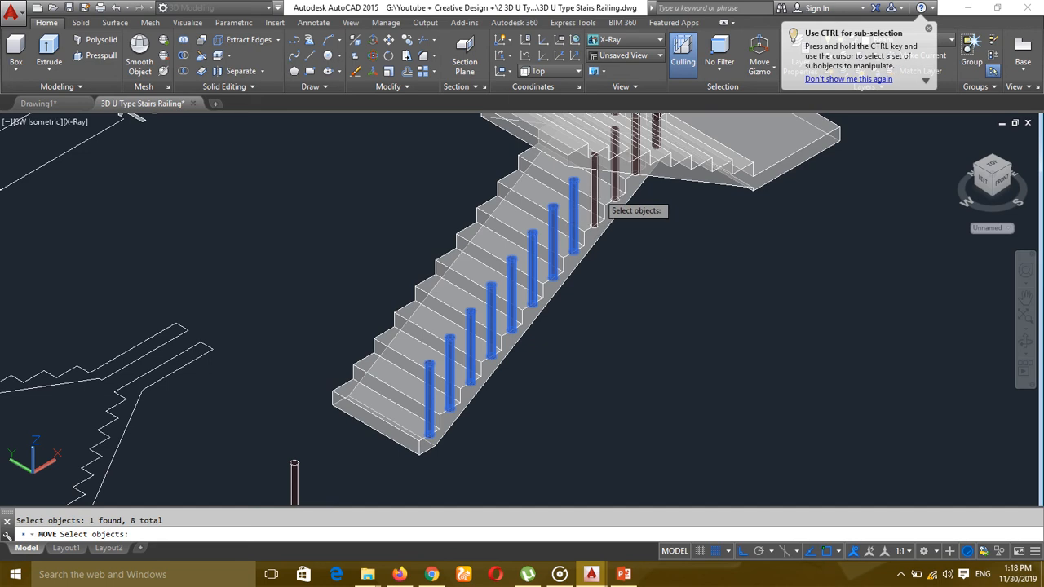
pyautogui.click(597, 196)
pyautogui.scroll(4, 615, 184)
pyautogui.click(615, 184)
pyautogui.moveTo(650, 209); pyautogui.dragTo(501, 386, button='middle')
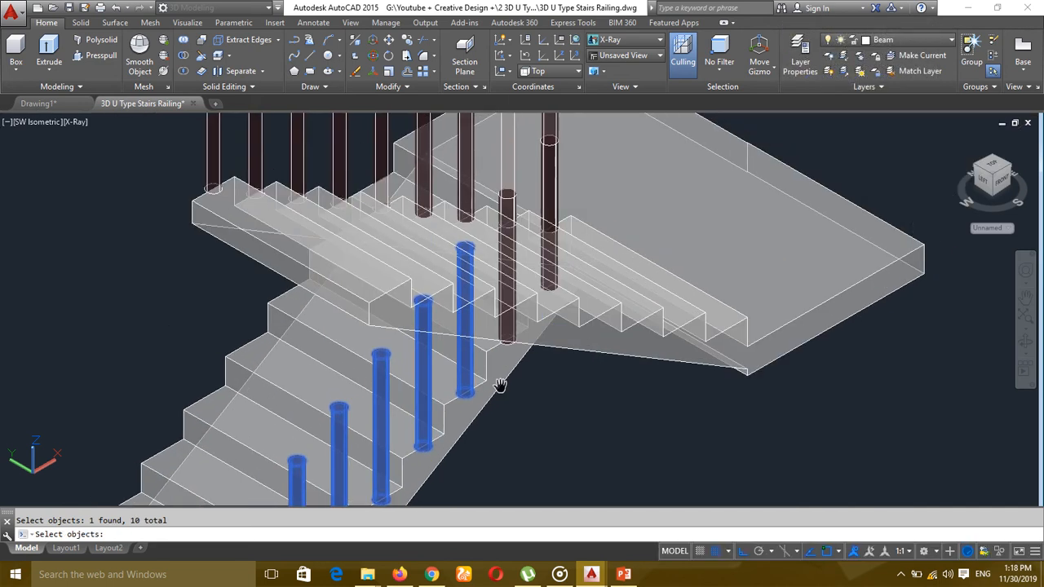
pyautogui.scroll(-6, 493, 366)
pyautogui.scroll(9, 462, 241)
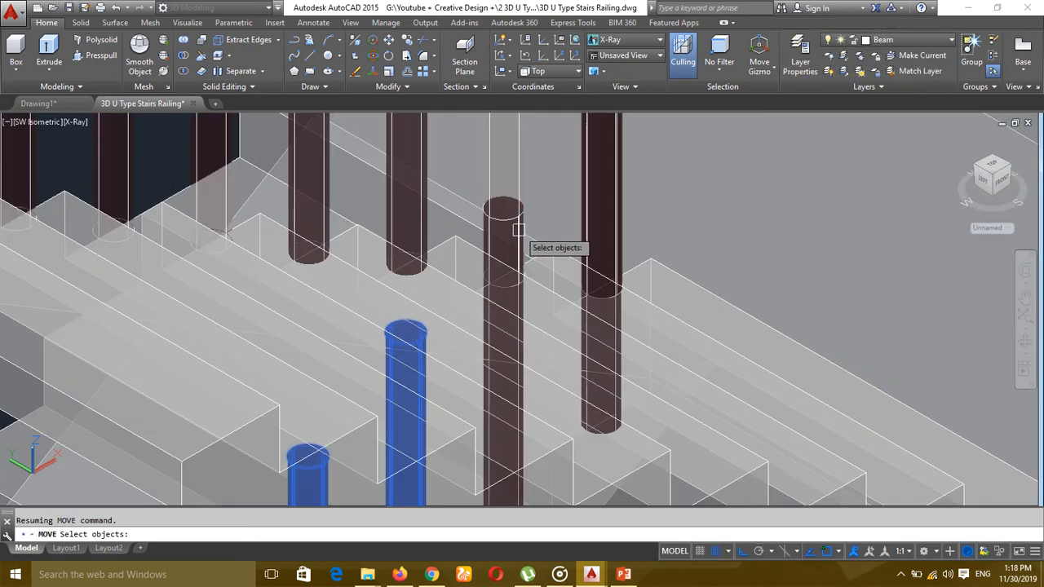
pyautogui.scroll(-3, 500, 229)
pyautogui.scroll(-2, 542, 261)
pyautogui.moveTo(505, 400); pyautogui.dragTo(533, 342, button='middle')
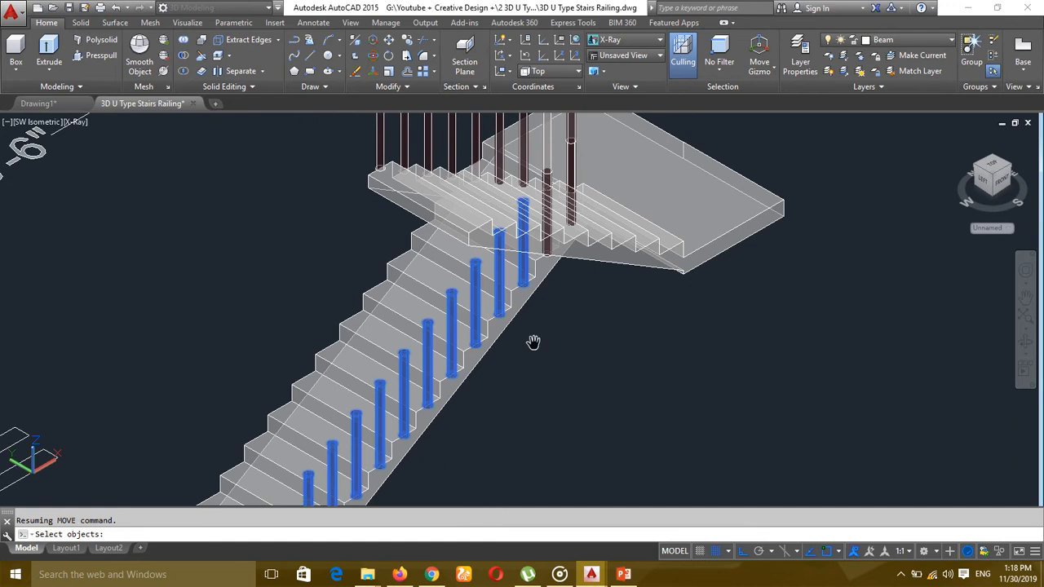
pyautogui.scroll(-3, 530, 354)
pyautogui.press('Return')
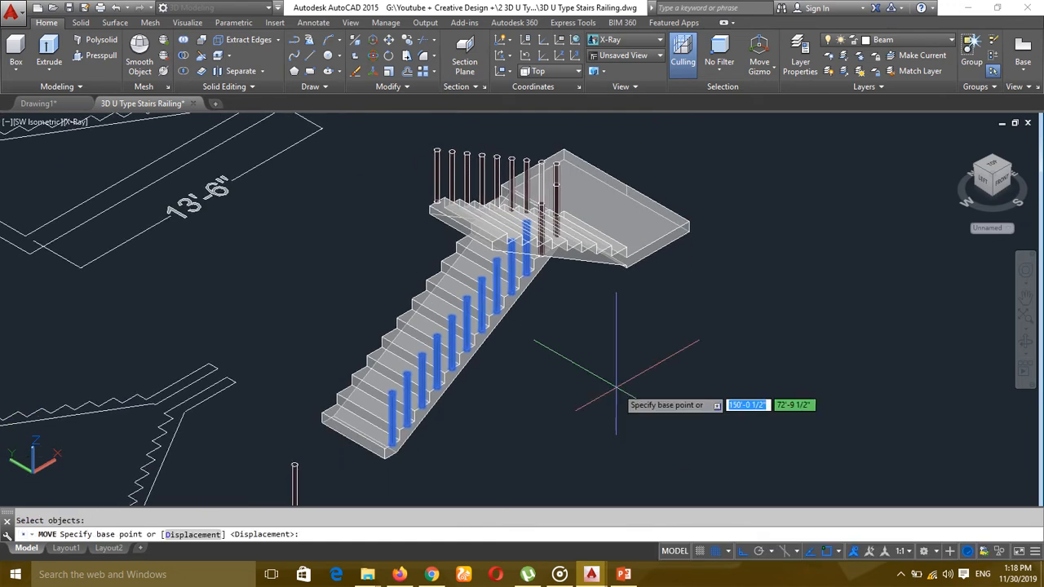
pyautogui.click(607, 384)
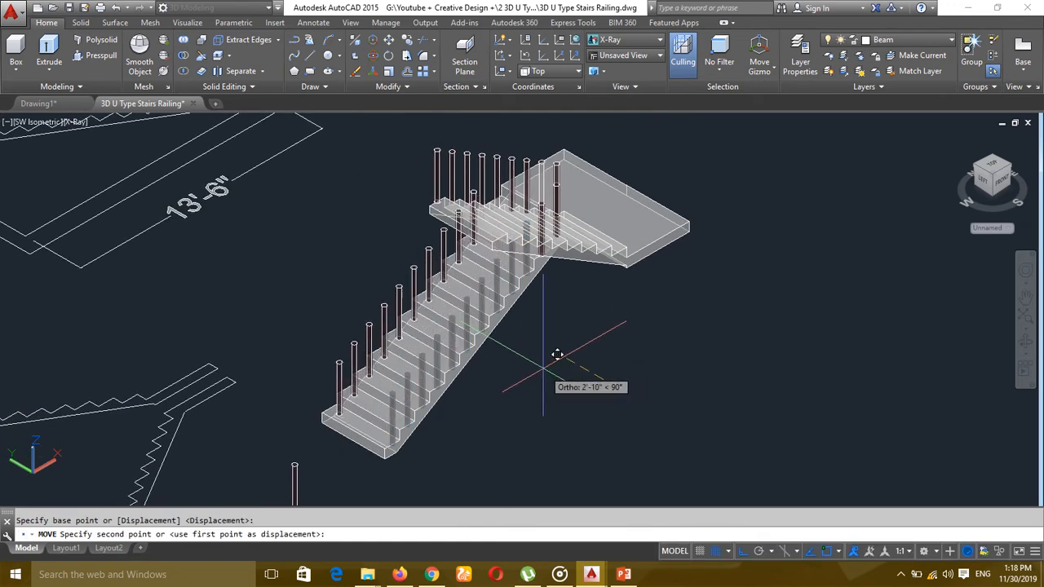
pyautogui.scroll(2, 557, 354)
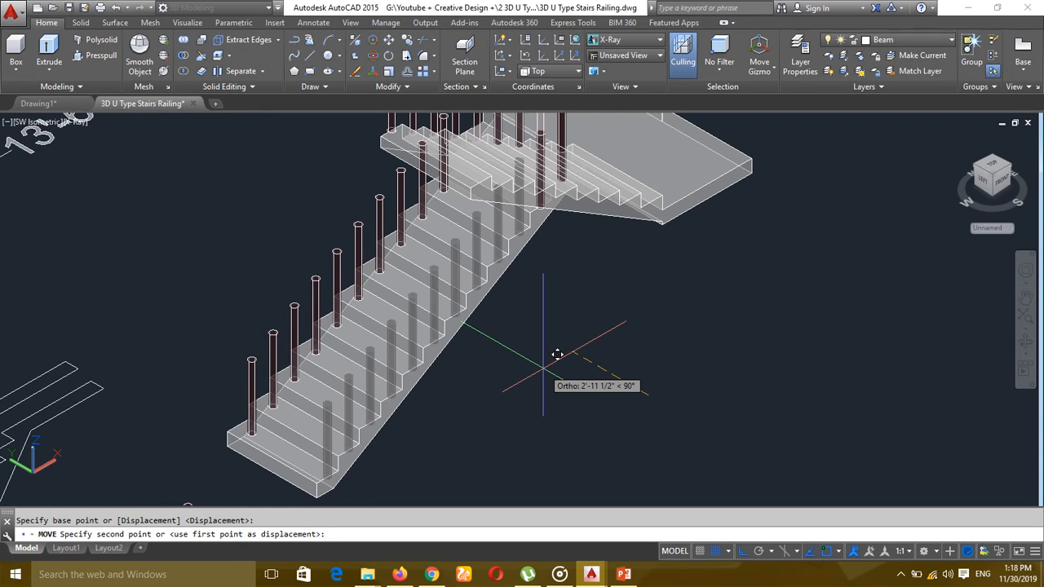
pyautogui.write('3')
pyautogui.press('Return')
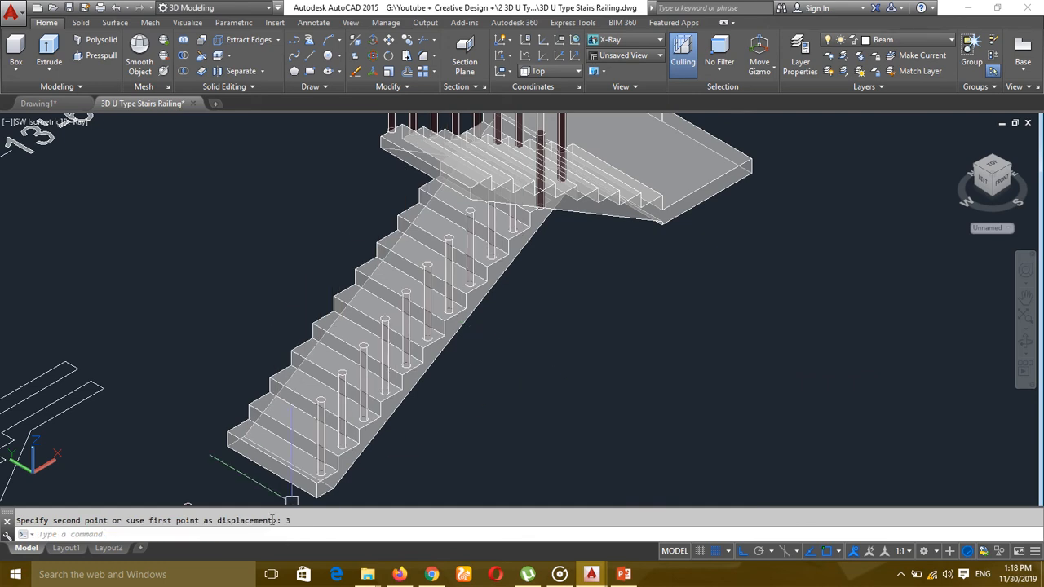
# Step: Orbit to a raised back view showing the posts where both flights meet the landing
pyautogui.scroll(6, 366, 415)
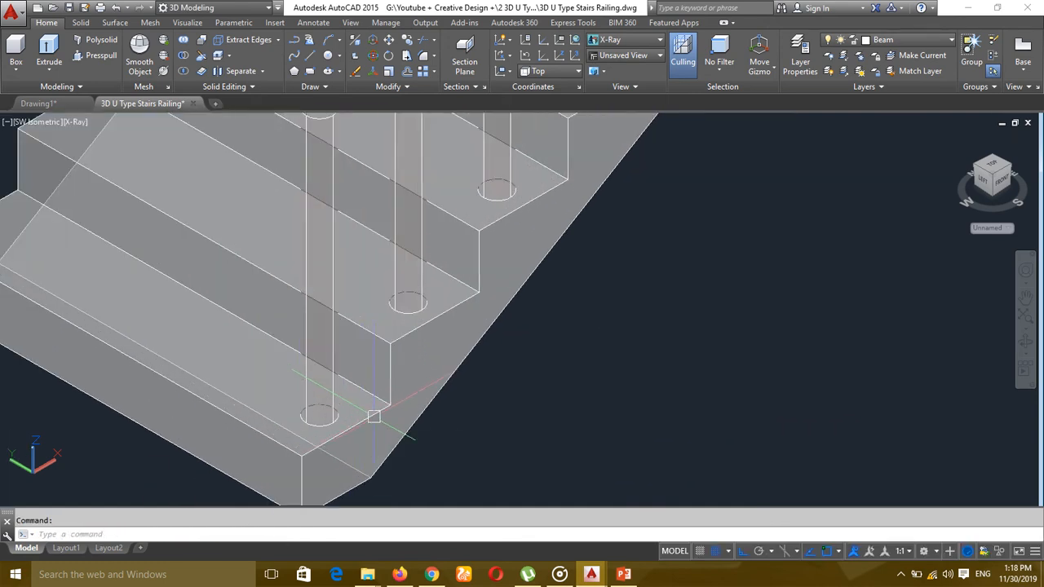
pyautogui.scroll(-8, 477, 415)
pyautogui.press('Escape')
pyautogui.moveTo(476, 415); pyautogui.dragTo(390, 415, button='middle')
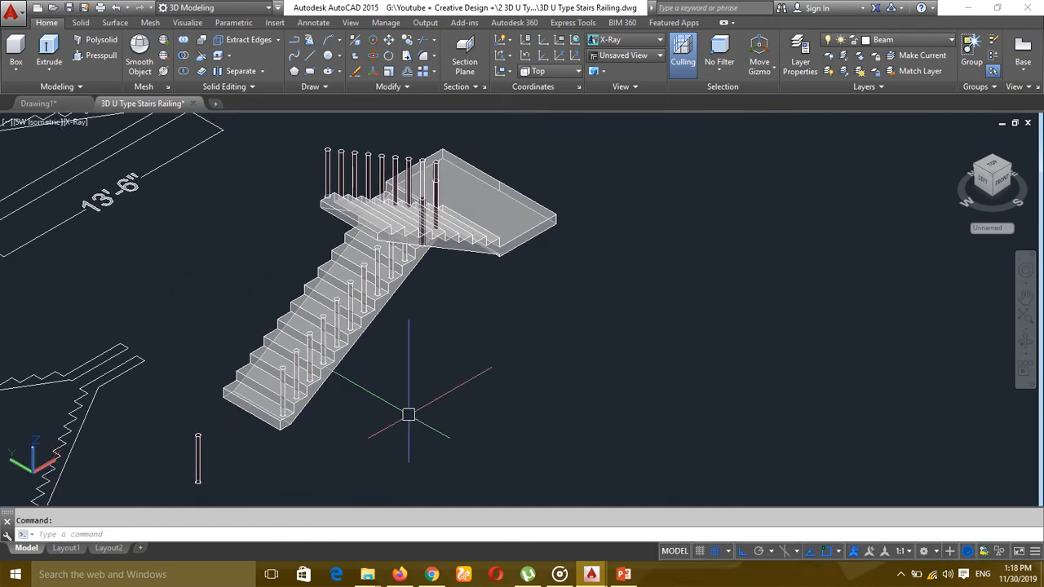
pyautogui.write('3do')
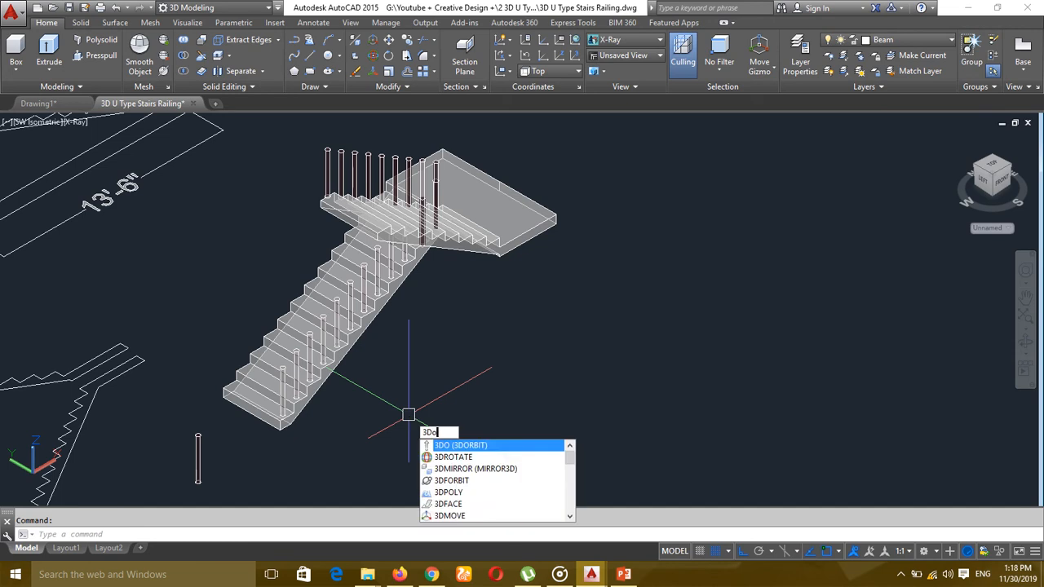
pyautogui.press('Return')
pyautogui.moveTo(408, 415); pyautogui.dragTo(643, 424)
pyautogui.moveTo(213, 373); pyautogui.dragTo(544, 444, button='middle')
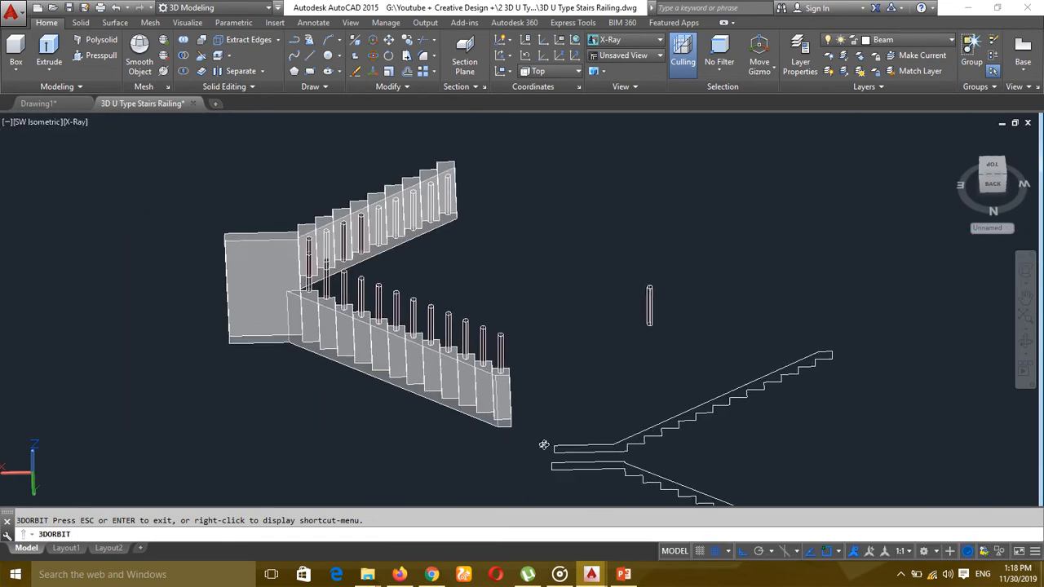
pyautogui.scroll(5, 350, 315)
pyautogui.moveTo(302, 301)
pyautogui.mouseDown()
pyautogui.moveTo(298, 325)
pyautogui.moveTo(253, 299)
pyautogui.mouseUp()
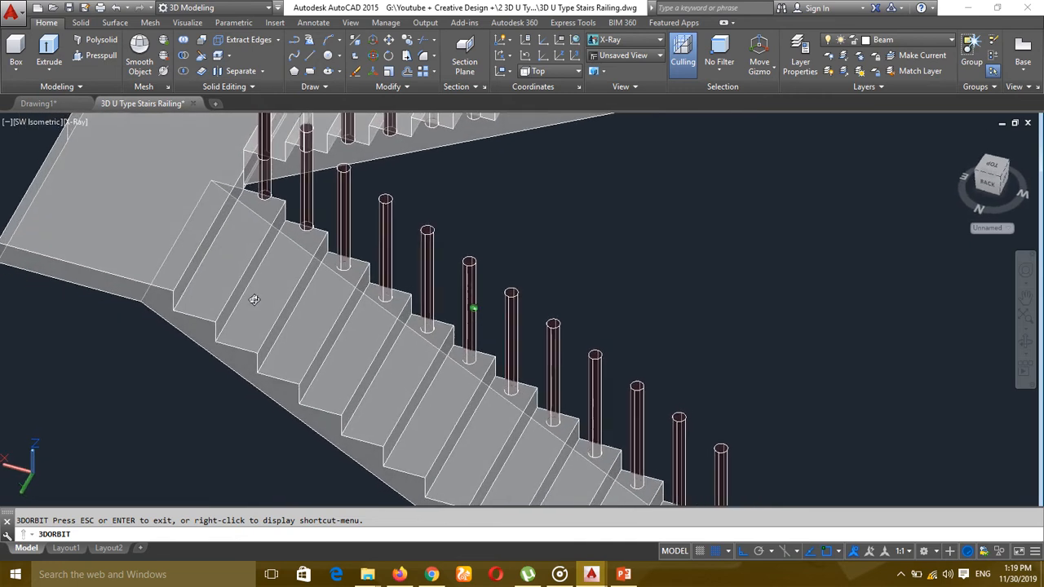
pyautogui.moveTo(334, 312); pyautogui.dragTo(315, 380)
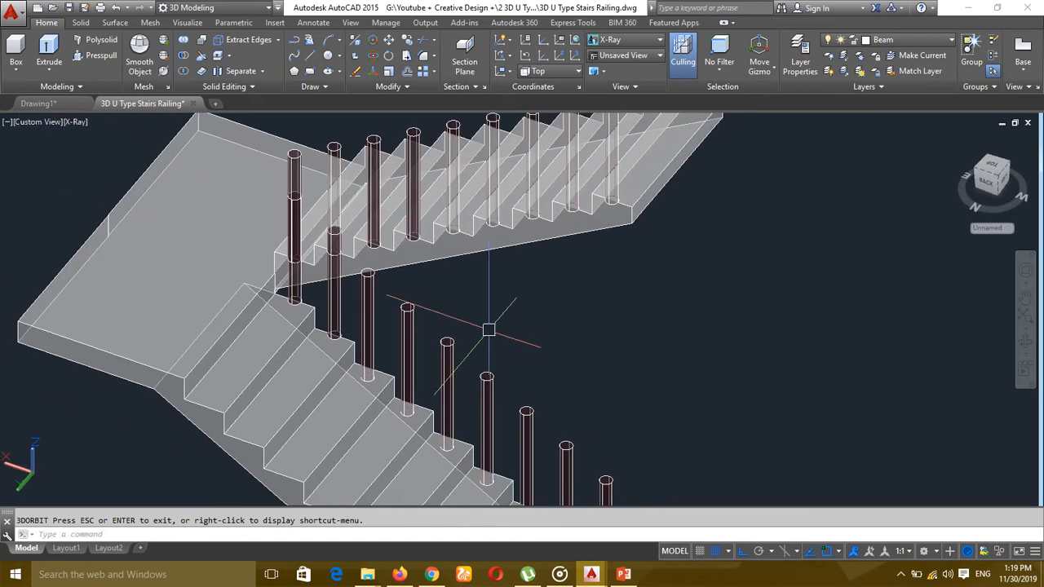
# Step: Move the lower flight's two posts nearest the landing 3 inches inward from the side edge
pyautogui.moveTo(500, 331); pyautogui.dragTo(514, 373, button='middle')
pyautogui.write('m')
pyautogui.press('Return')
pyautogui.scroll(3, 397, 360)
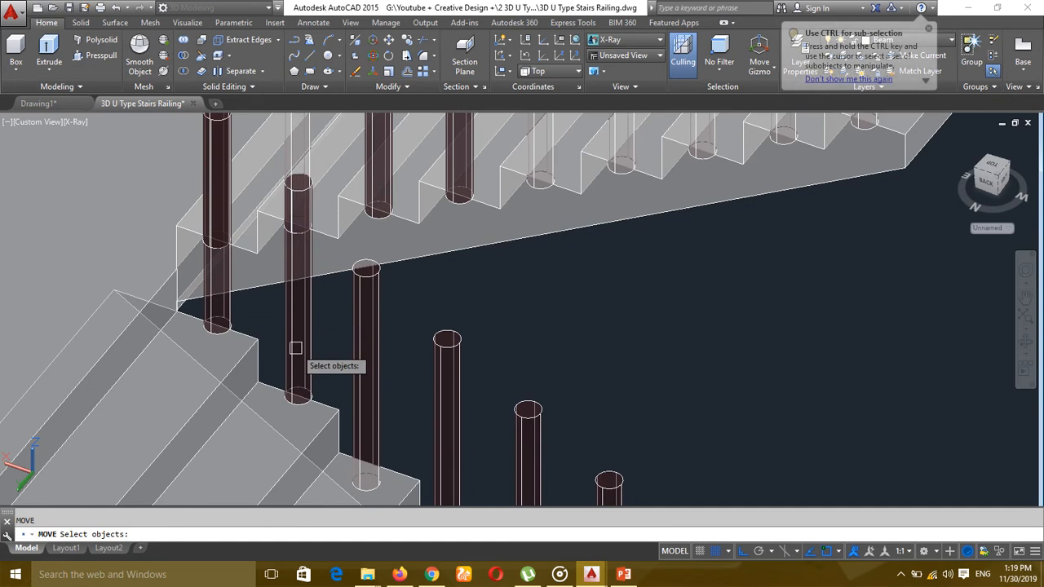
pyautogui.click(295, 349)
pyautogui.click(215, 303)
pyautogui.press('Return')
pyautogui.click(685, 306)
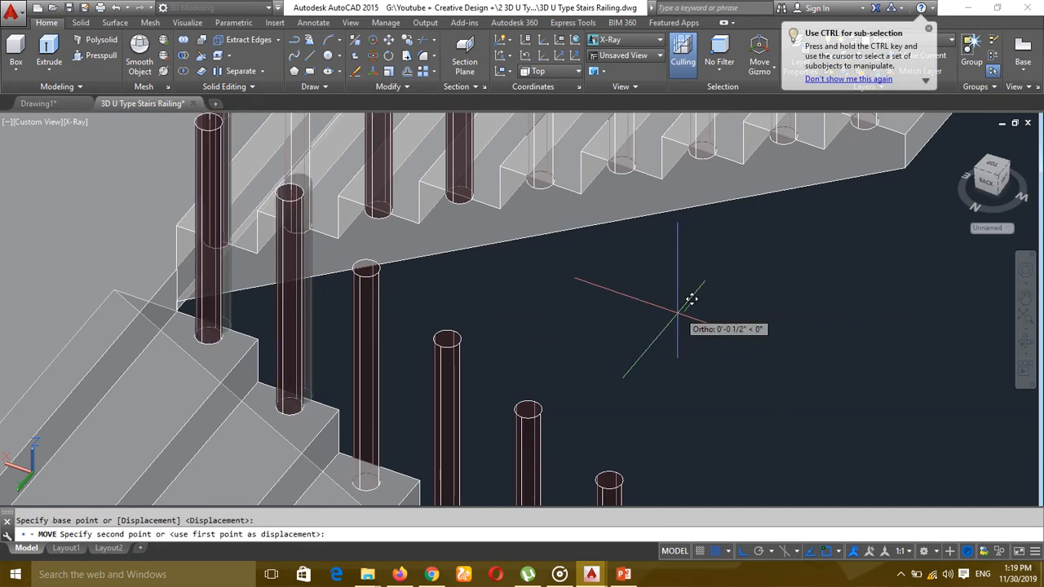
pyautogui.write('3')
pyautogui.press('Return')
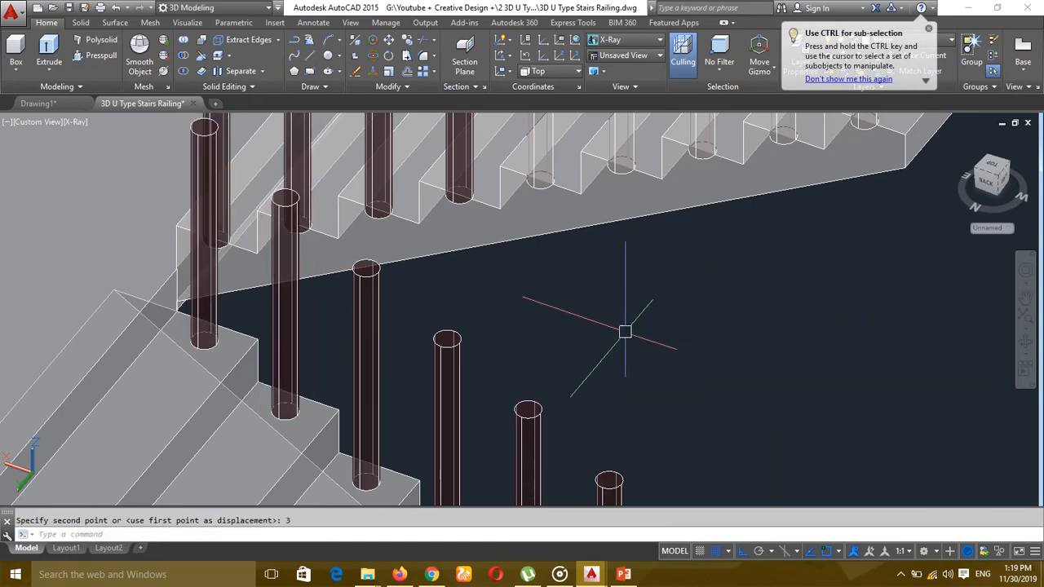
# Step: Move all nine posts of the upper flight 3 inches inward from the open side edge
pyautogui.scroll(-2, 626, 332)
pyautogui.moveTo(622, 334); pyautogui.dragTo(531, 353, button='middle')
pyautogui.scroll(-2, 496, 370)
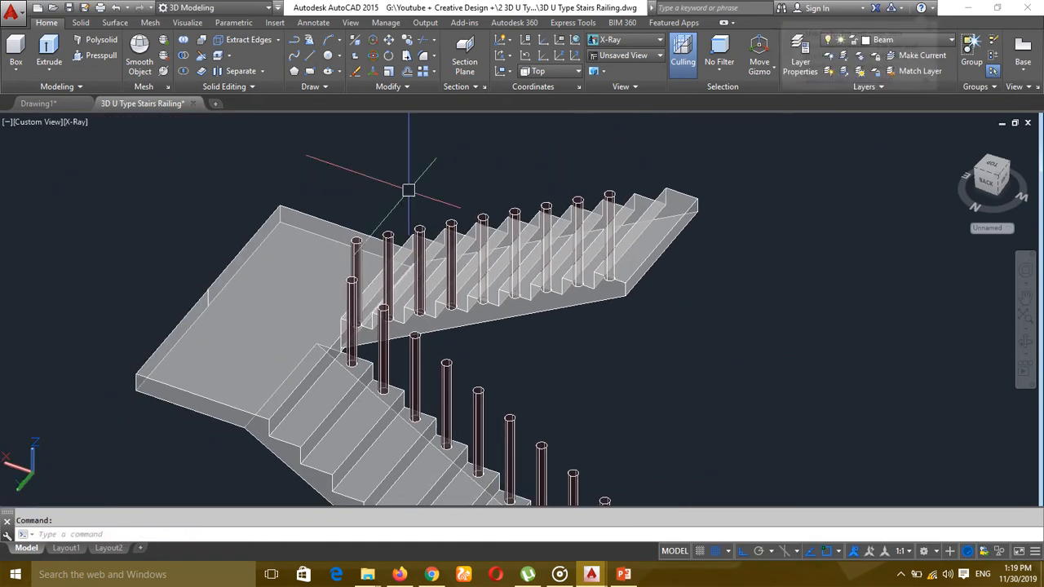
pyautogui.scroll(2, 407, 190)
pyautogui.press('Return')
pyautogui.click(336, 270)
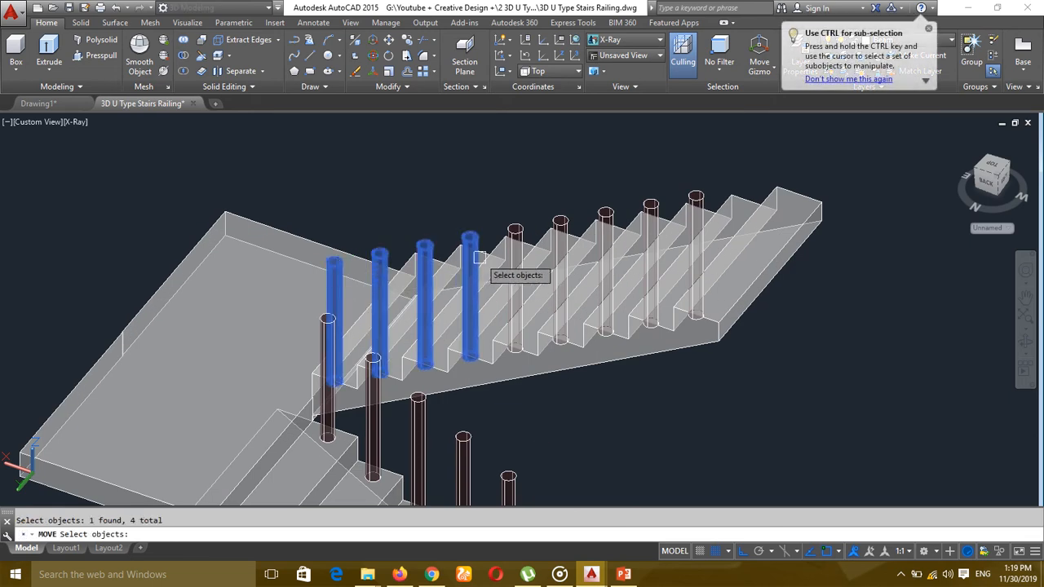
pyautogui.click(563, 222)
pyautogui.click(605, 214)
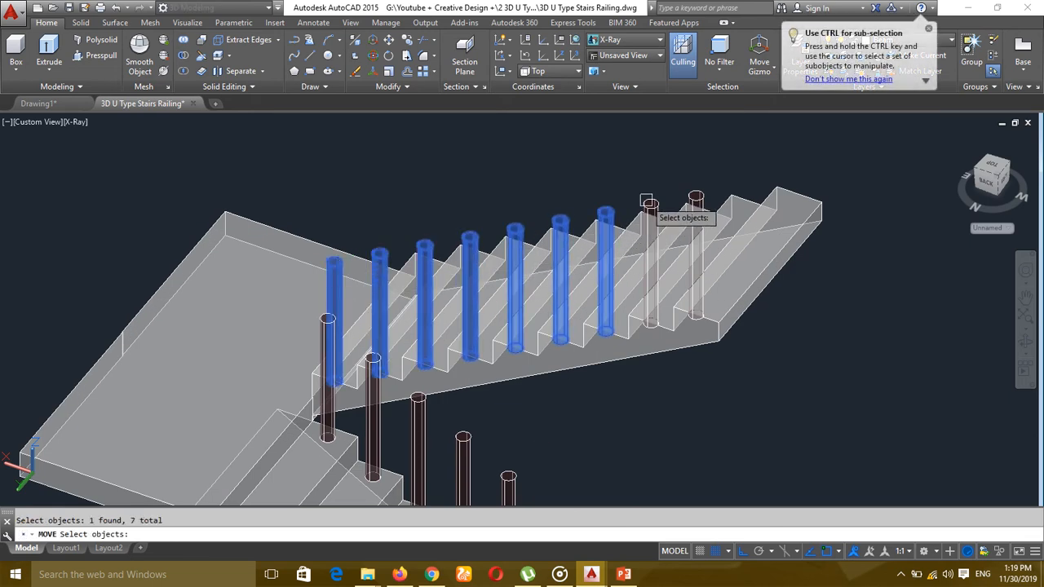
pyautogui.press('Return')
pyautogui.click(832, 310)
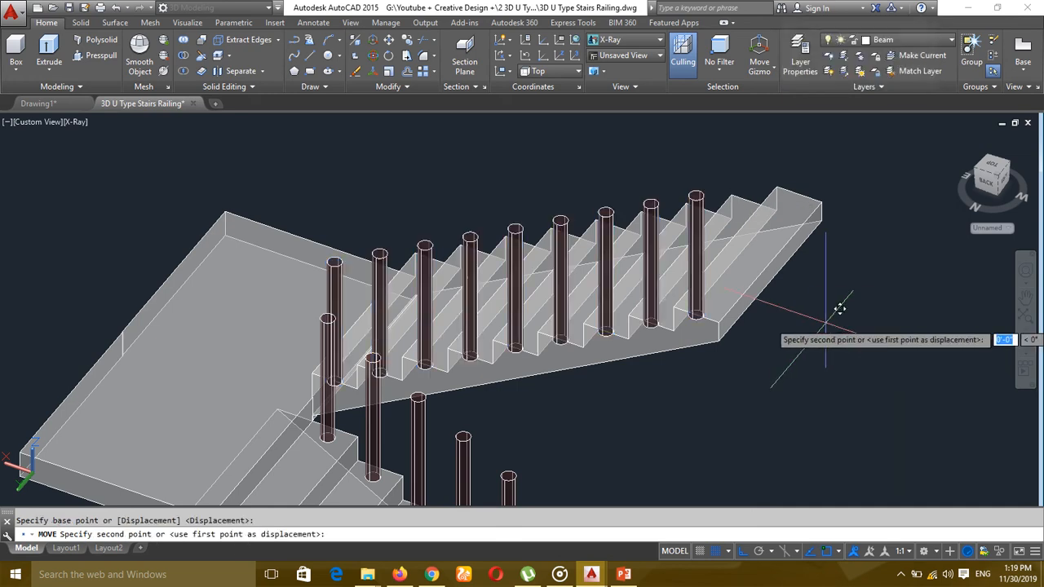
pyautogui.write('3')
pyautogui.press('Return')
pyautogui.moveTo(751, 380); pyautogui.dragTo(505, 272, button='middle')
pyautogui.scroll(-2, 735, 357)
pyautogui.press('Escape')
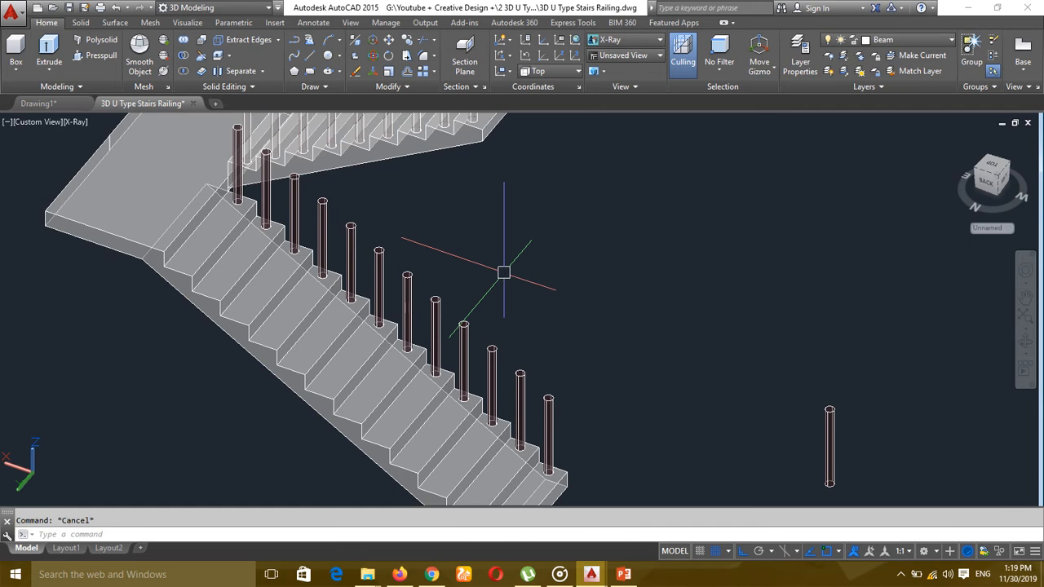
pyautogui.write('pl')
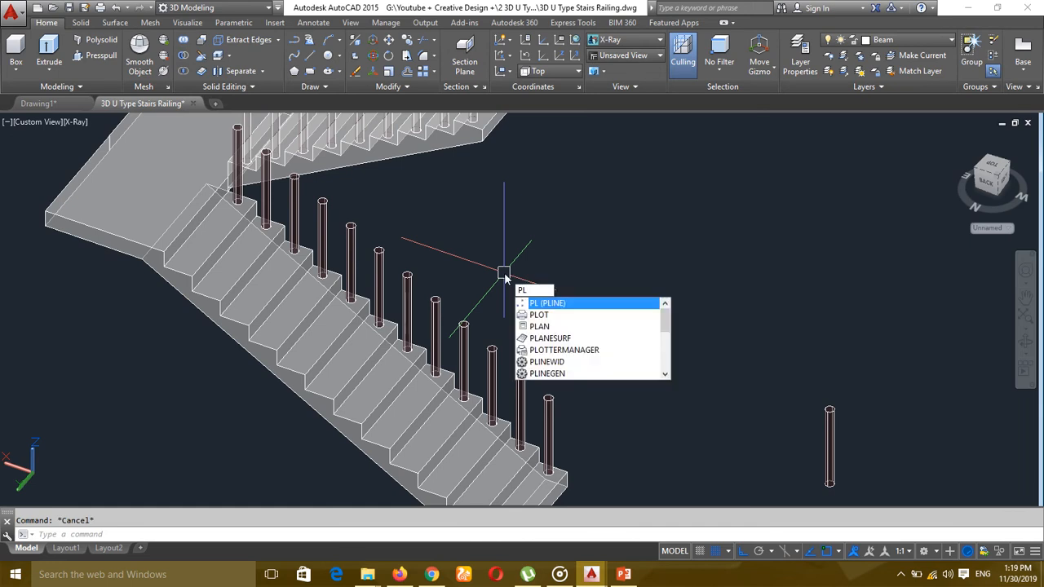
pyautogui.press('Return')
pyautogui.scroll(5, 522, 343)
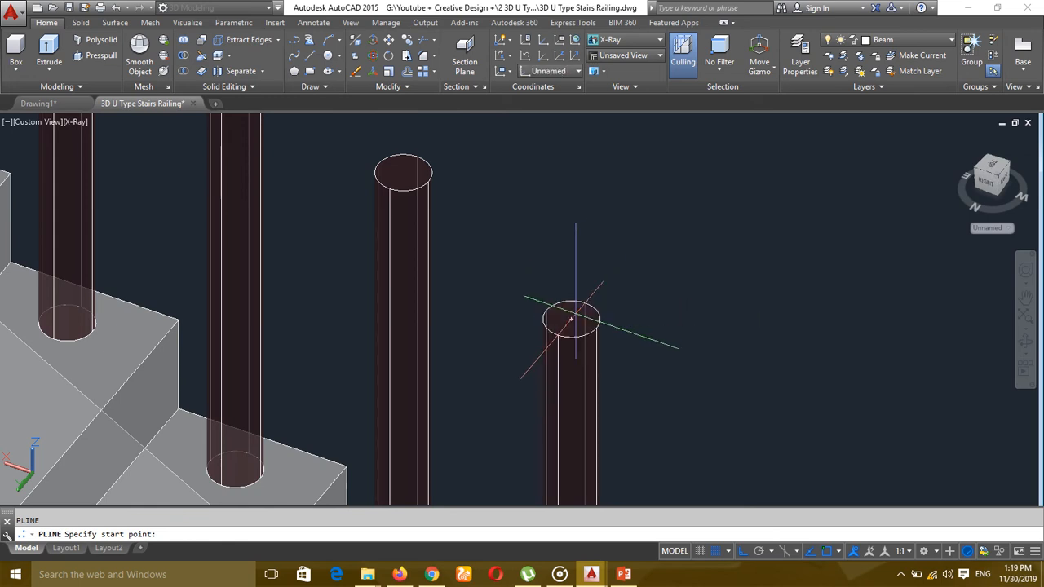
pyautogui.click(571, 316)
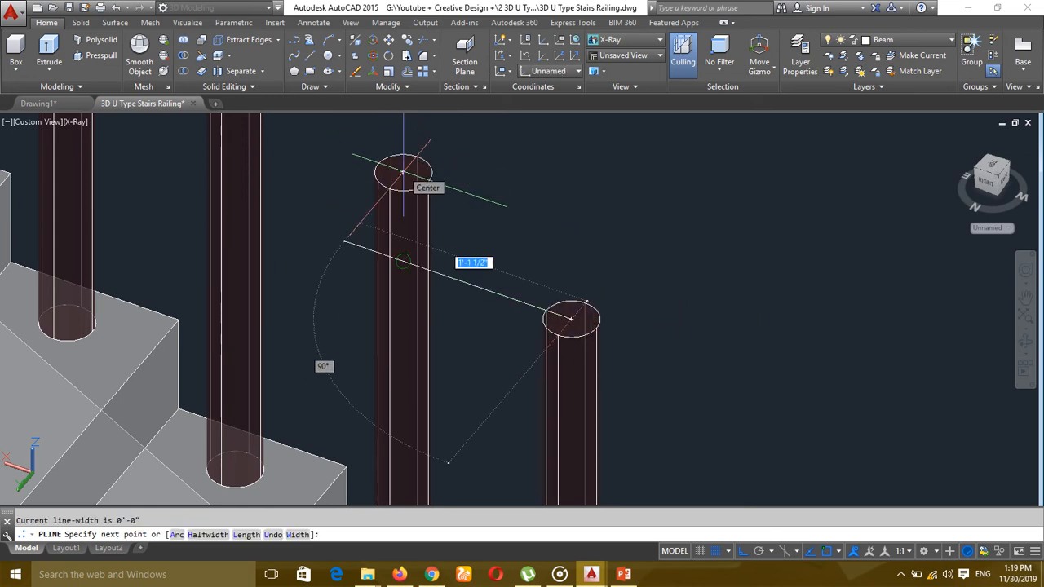
pyautogui.scroll(6, 403, 172)
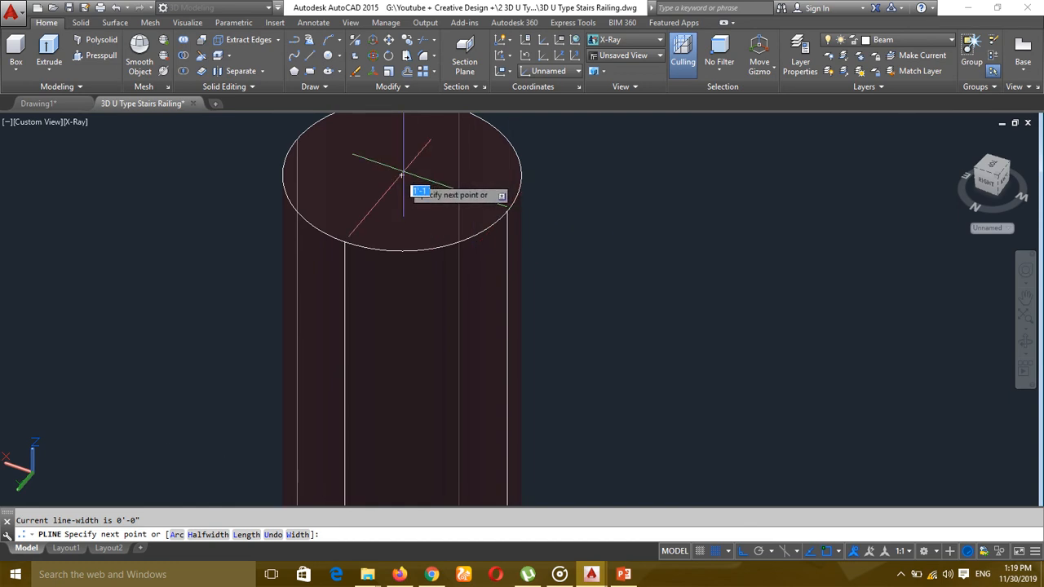
pyautogui.scroll(-5, 401, 175)
pyautogui.press('Escape')
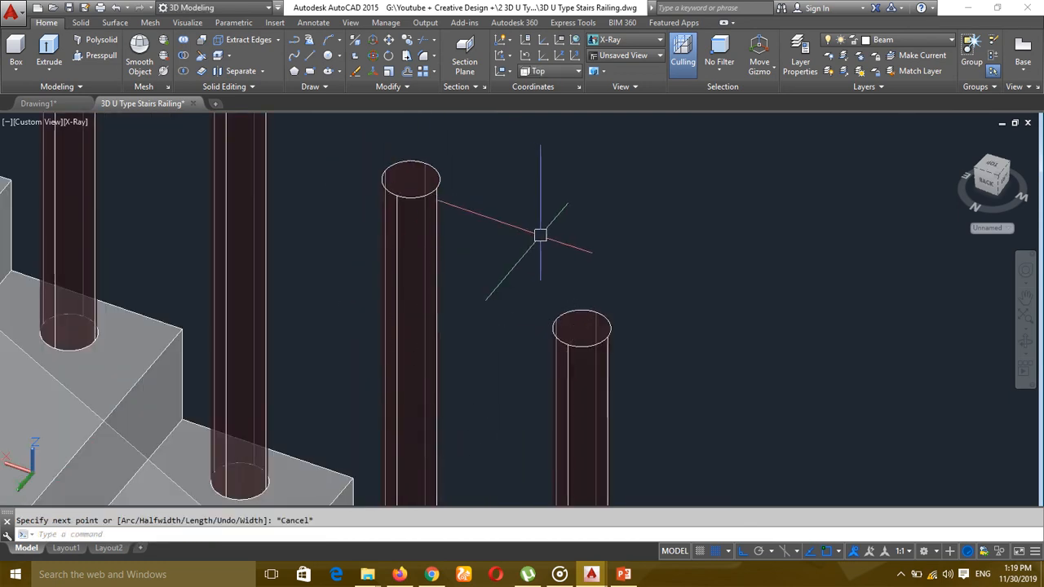
pyautogui.moveTo(541, 233); pyautogui.dragTo(531, 261, button='middle')
pyautogui.write('pl')
pyautogui.press('Return')
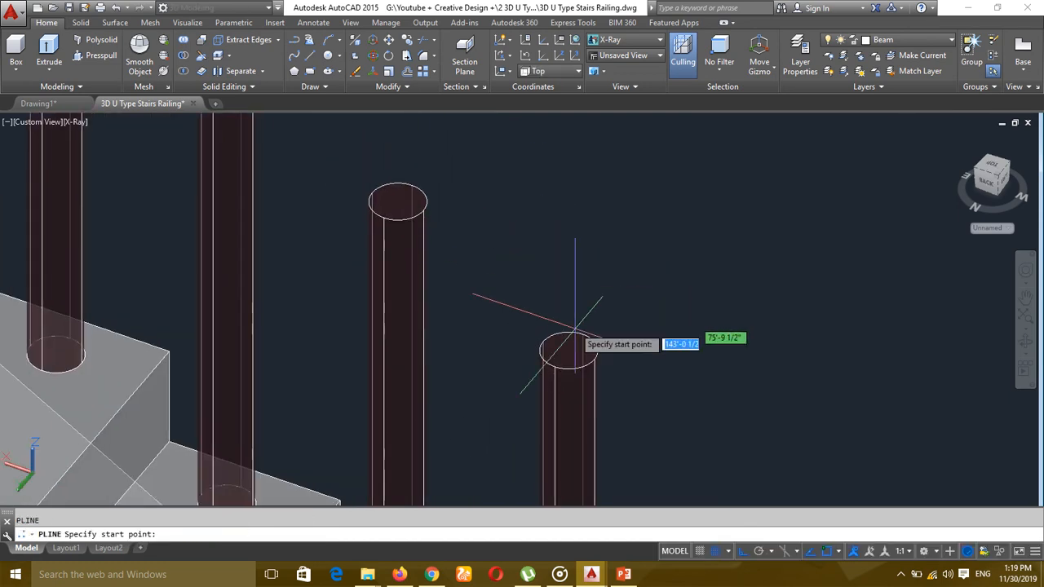
pyautogui.click(568, 351)
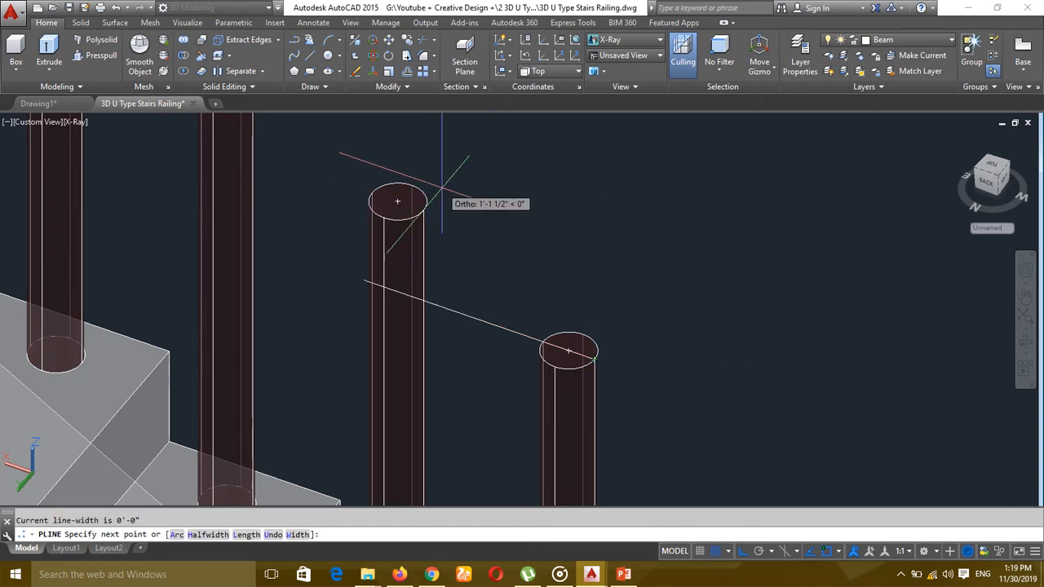
pyautogui.press('Escape')
pyautogui.scroll(-6, 505, 238)
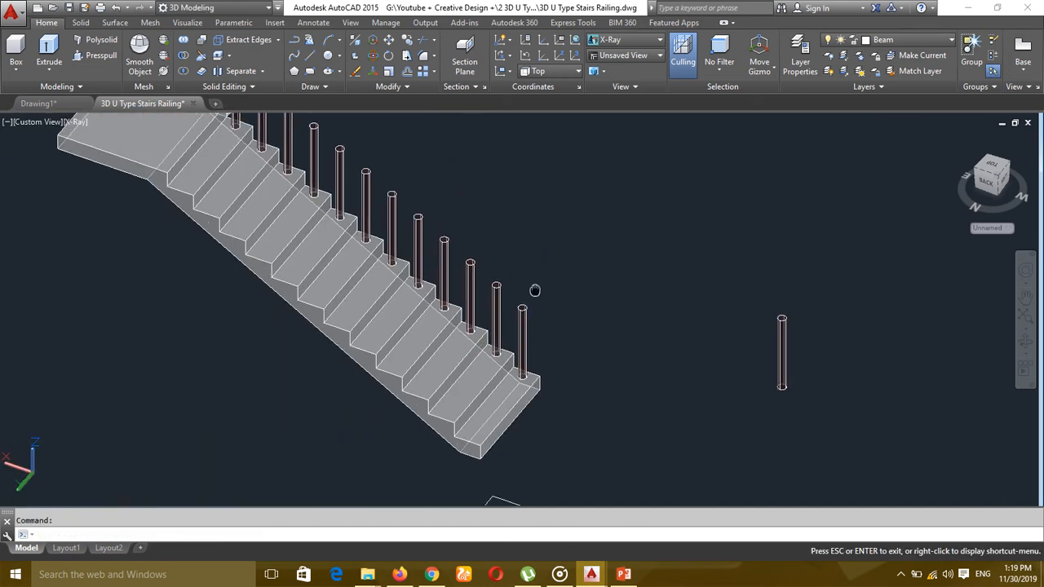
pyautogui.moveTo(487, 321); pyautogui.dragTo(500, 369, button='middle')
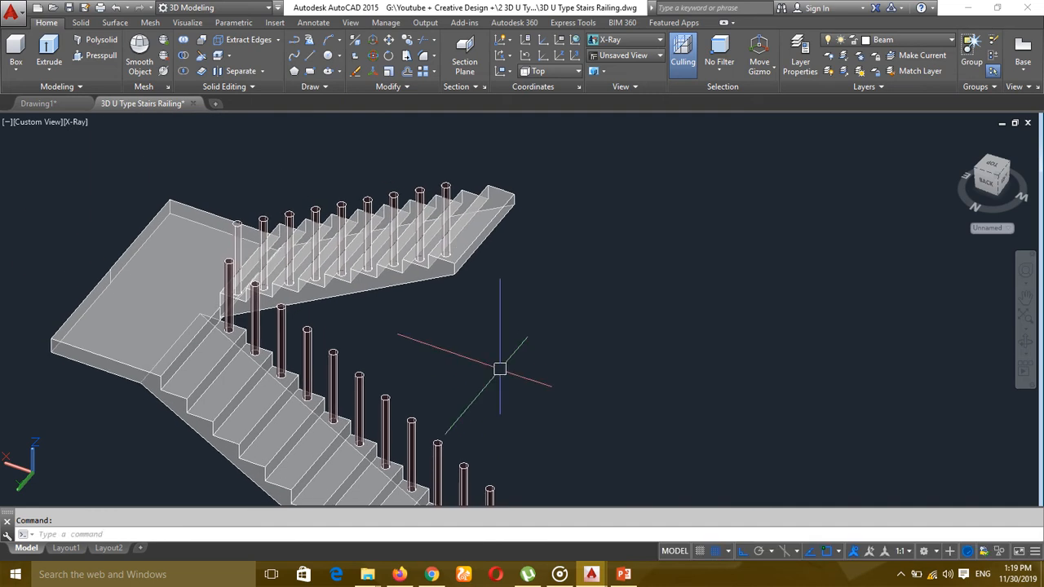
# Step: Try to draw a line from post to post through the top centres of the lower flight's lowest posts, and undo it
pyautogui.press('Return')
pyautogui.scroll(6, 473, 416)
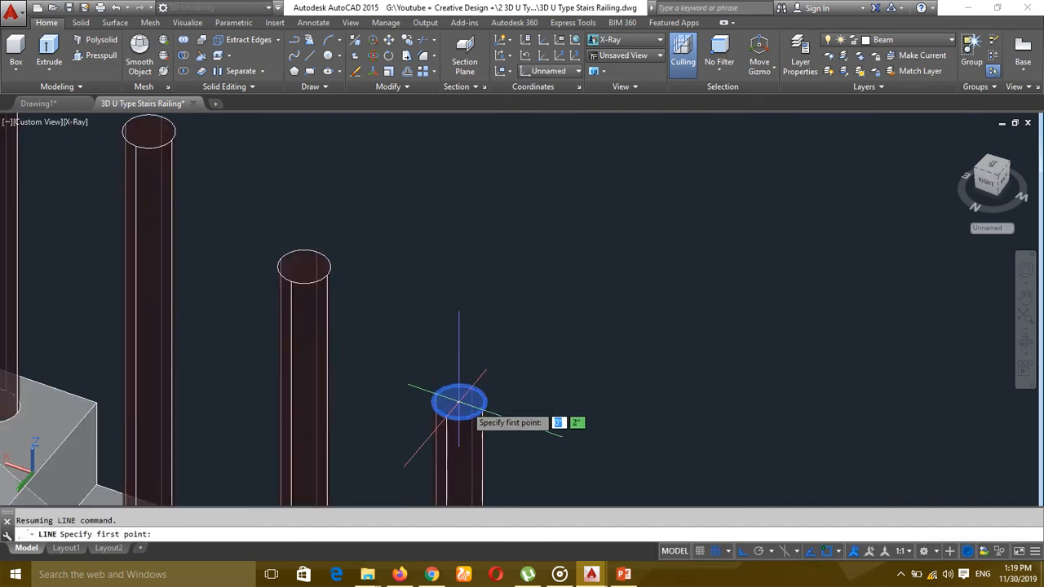
pyautogui.click(459, 401)
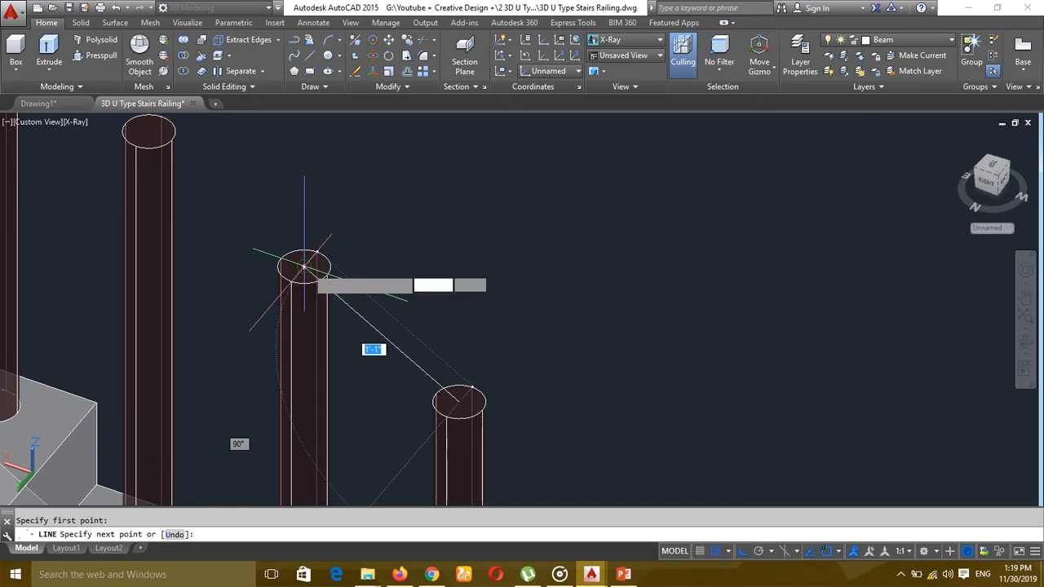
pyautogui.click(304, 266)
pyautogui.moveTo(347, 234); pyautogui.dragTo(680, 393, button='middle')
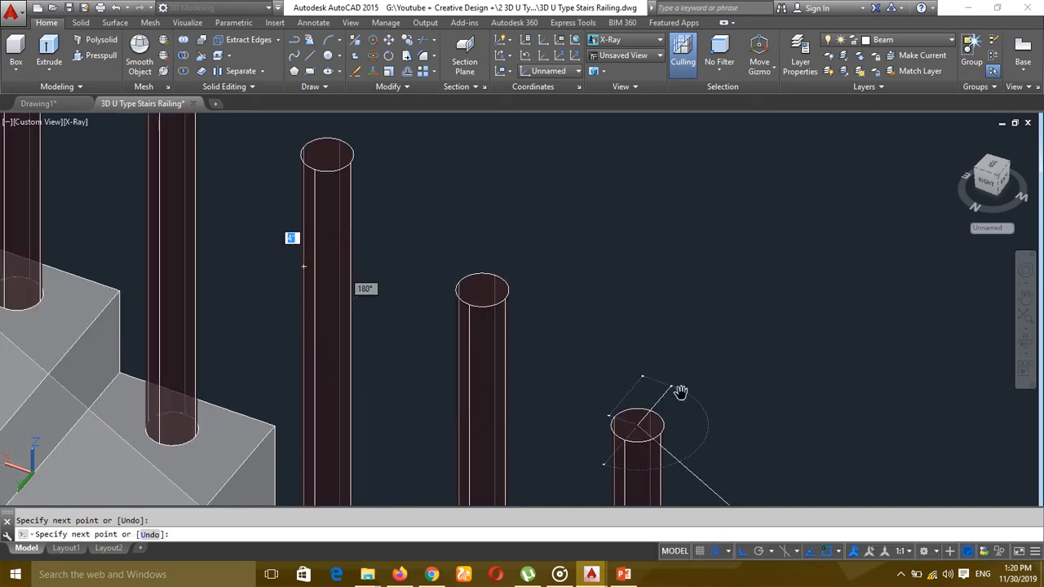
pyautogui.click(481, 290)
pyautogui.moveTo(482, 290); pyautogui.dragTo(443, 260, button='middle')
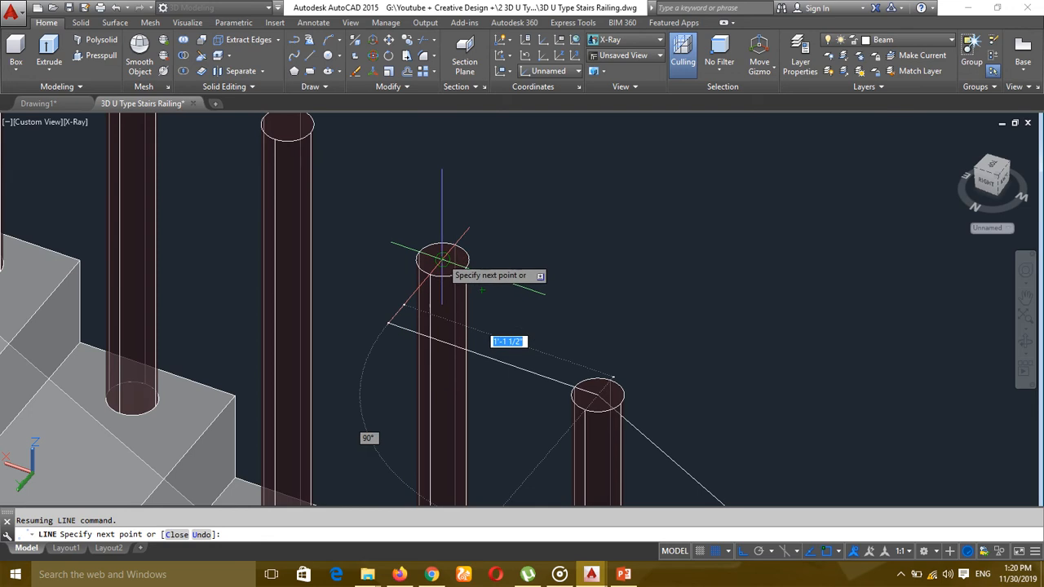
pyautogui.press('Escape')
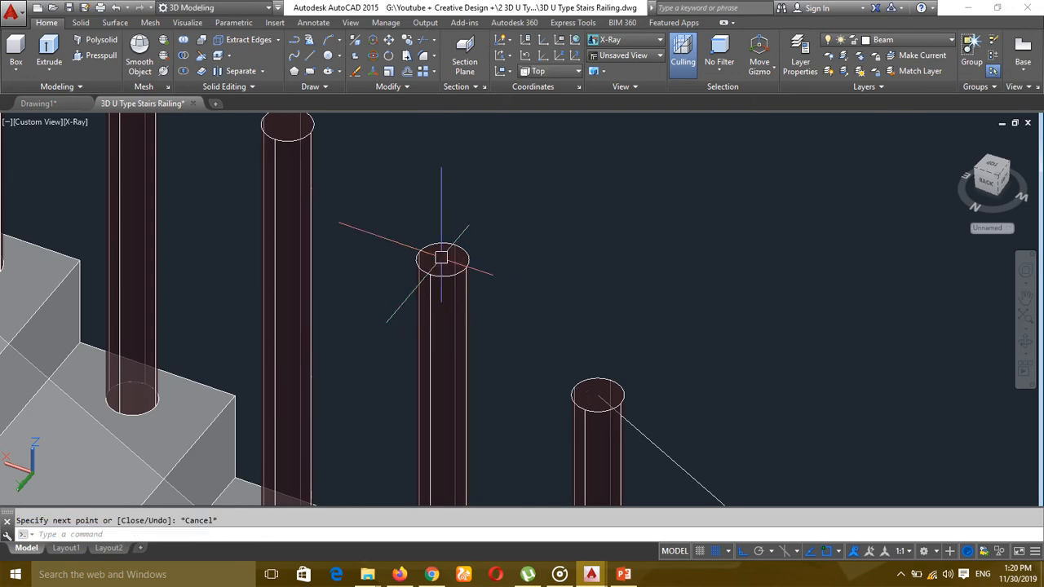
pyautogui.hotkey('ctrl', 'z')
pyautogui.moveTo(463, 264)
pyautogui.mouseDown(button='middle')
pyautogui.moveTo(496, 321)
pyautogui.moveTo(454, 266)
pyautogui.mouseUp(button='middle')
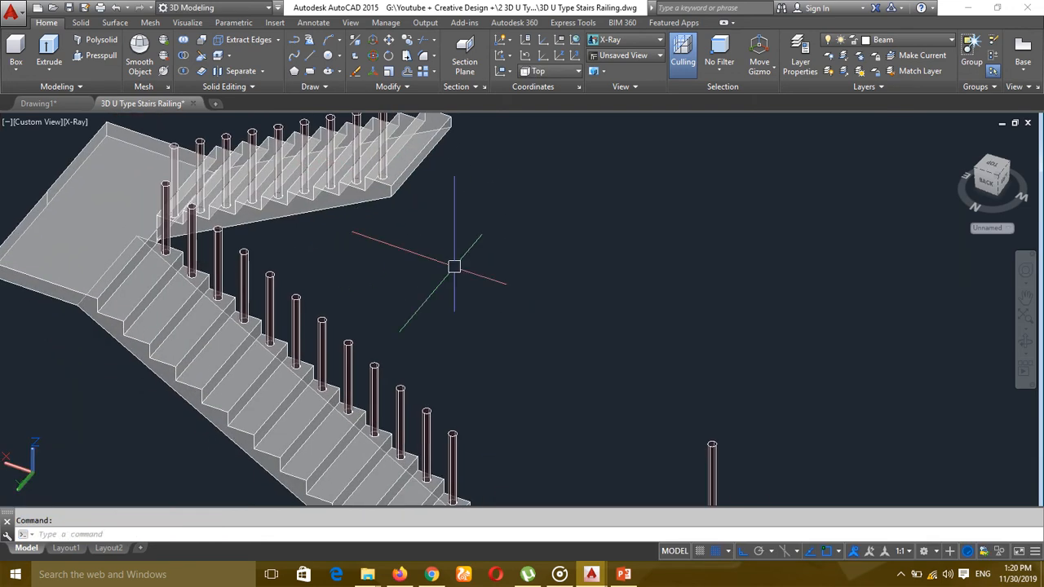
pyautogui.press('Return')
pyautogui.scroll(8, 481, 343)
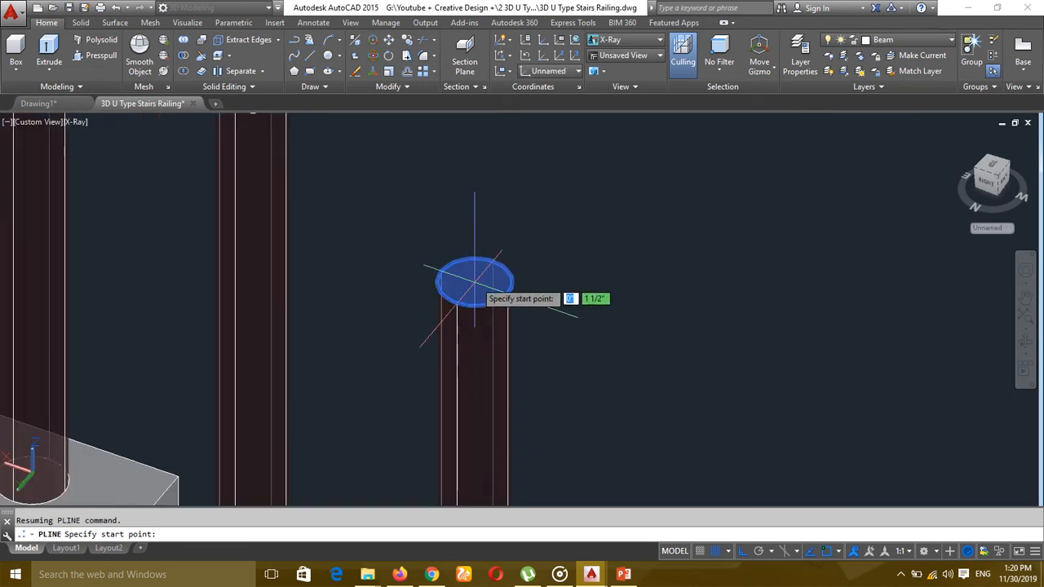
pyautogui.press('Escape')
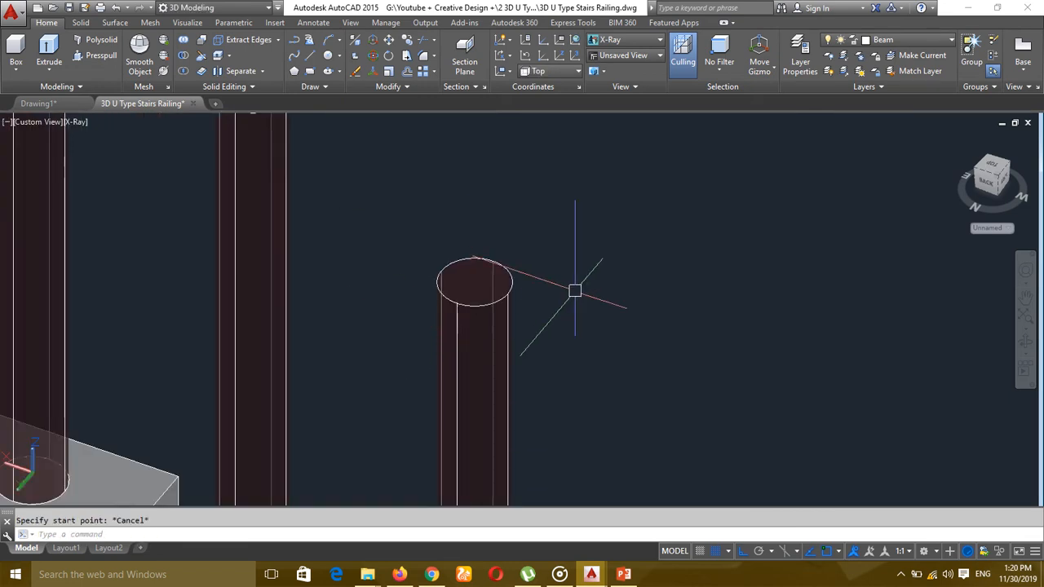
pyautogui.press('Escape')
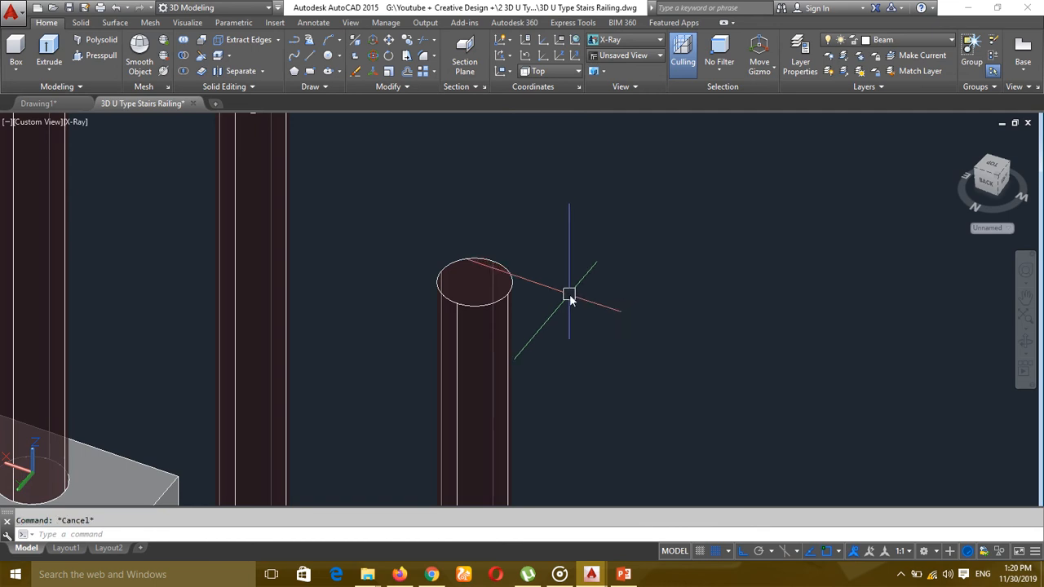
# Step: Draw a line from the top centre of the lower flight's lowest post to the top centre of its post nearest the landing
pyautogui.write('l')
pyautogui.press('Return')
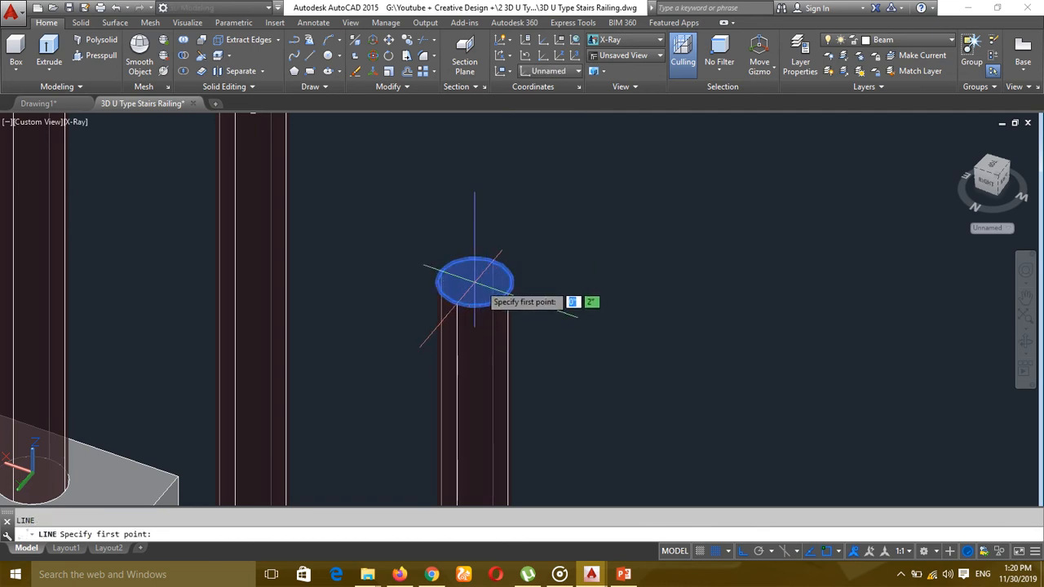
pyautogui.click(474, 282)
pyautogui.scroll(-6, 477, 285)
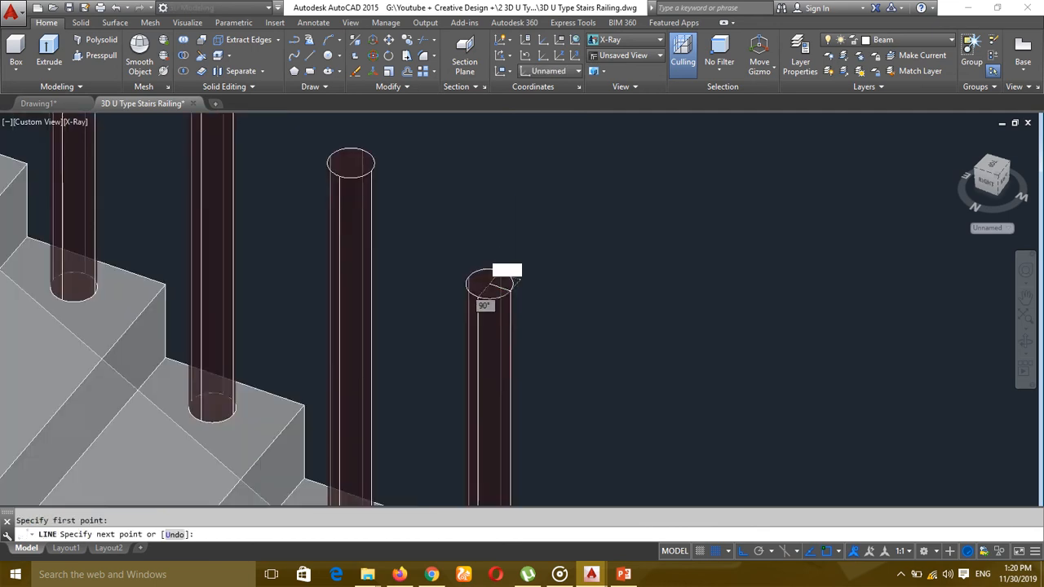
pyautogui.scroll(10, 544, 303)
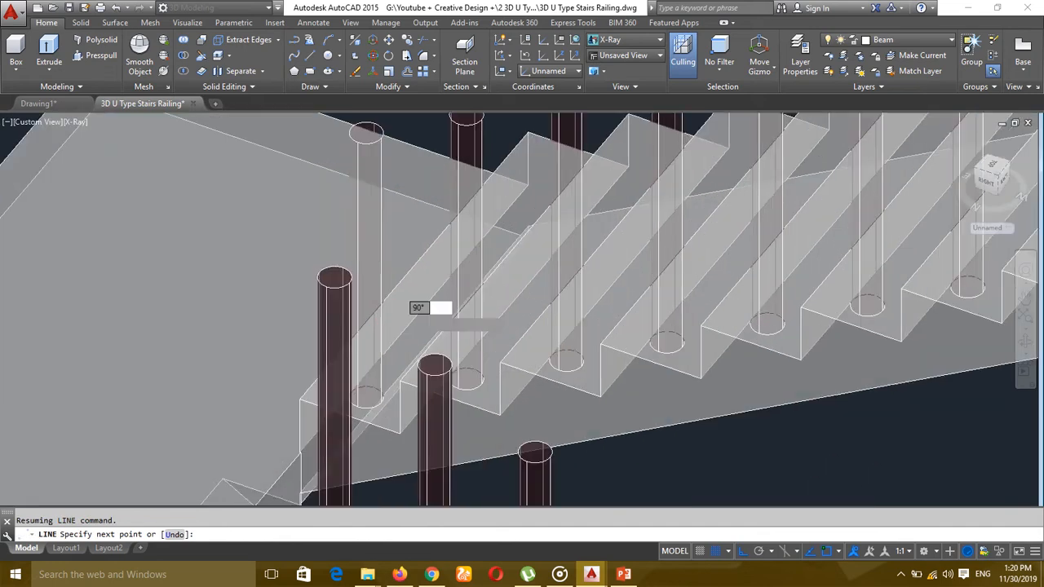
pyautogui.scroll(2, 302, 269)
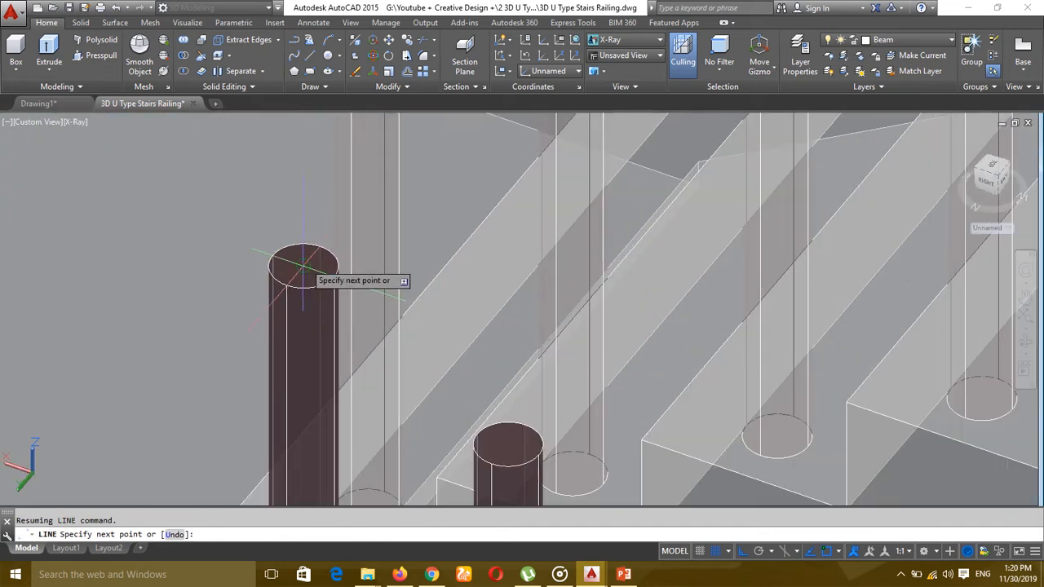
pyautogui.scroll(-6, 303, 245)
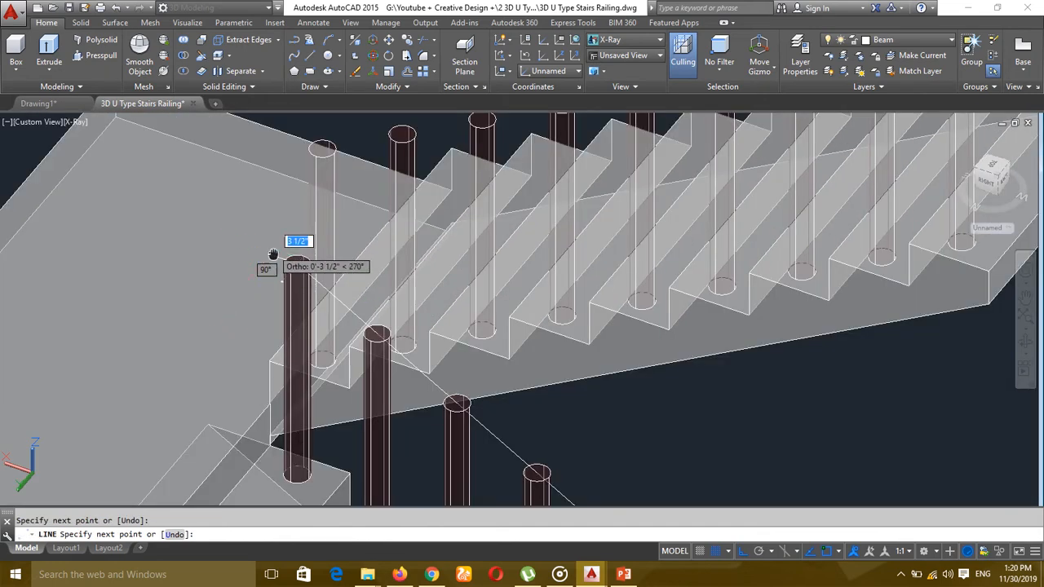
# Step: Examine the top of the upper flight's post nearest the landing, and end the line at the lower flight's last post
pyautogui.scroll(3, 294, 244)
pyautogui.scroll(3, 293, 244)
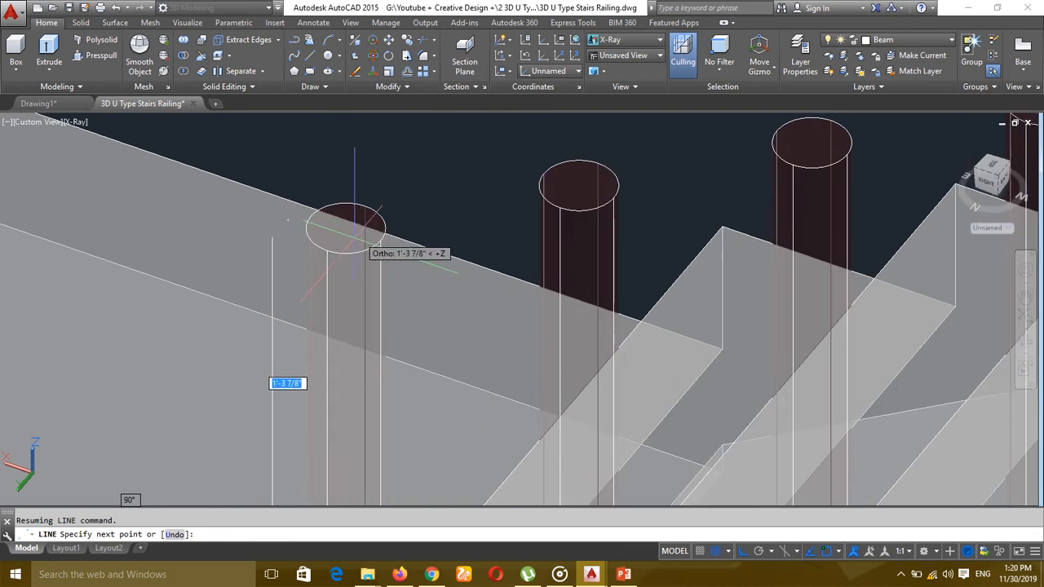
pyautogui.scroll(4, 345, 228)
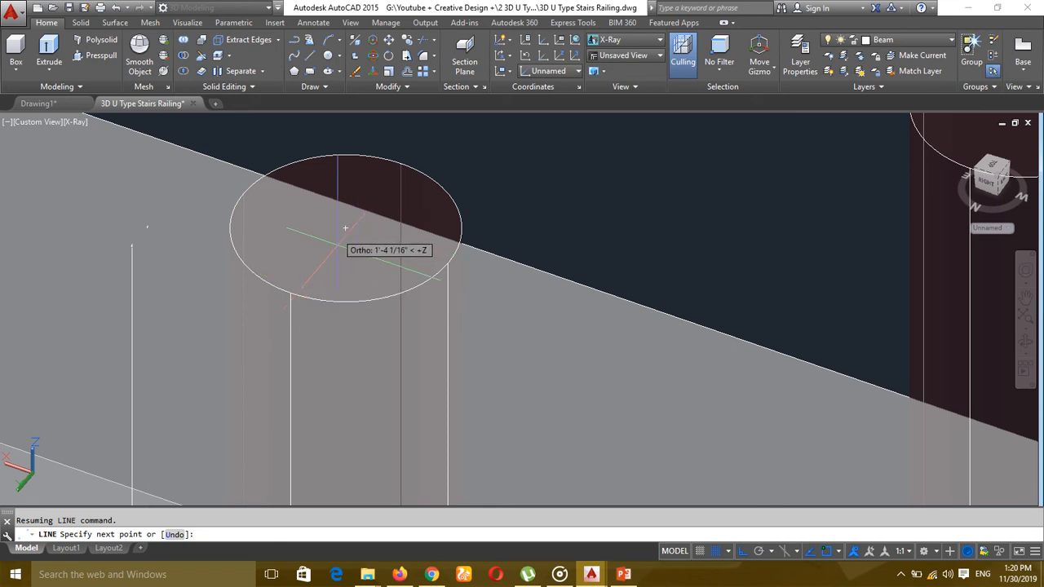
pyautogui.scroll(-5, 345, 228)
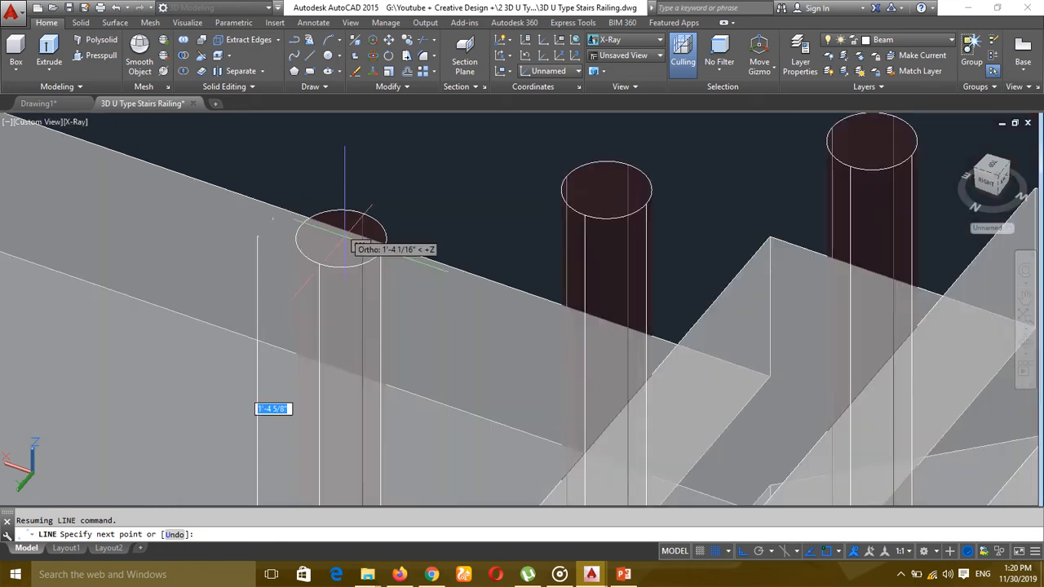
pyautogui.moveTo(384, 187); pyautogui.dragTo(408, 187, button='middle')
pyautogui.scroll(-4, 387, 185)
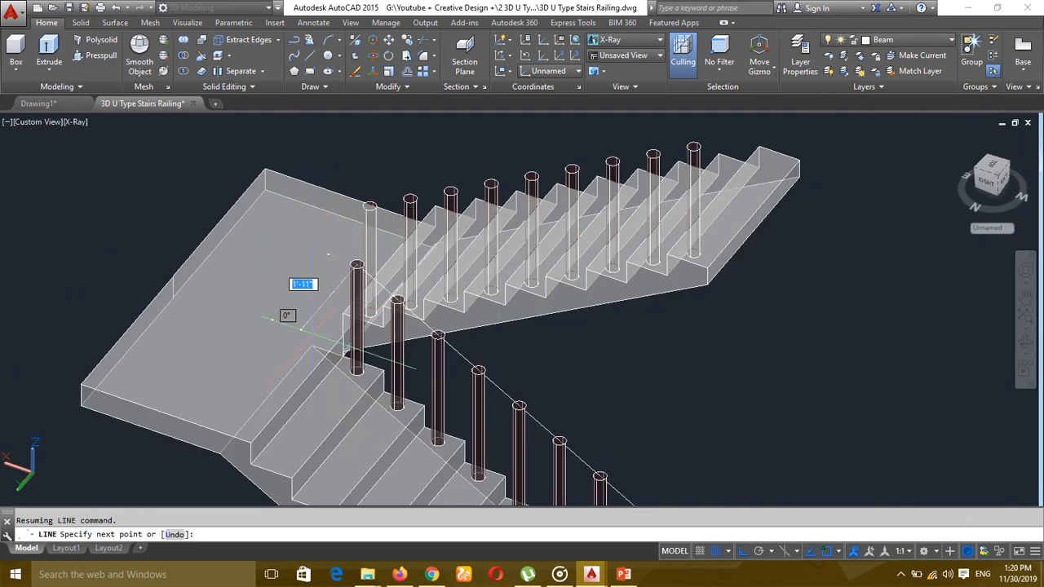
pyautogui.scroll(3, 314, 326)
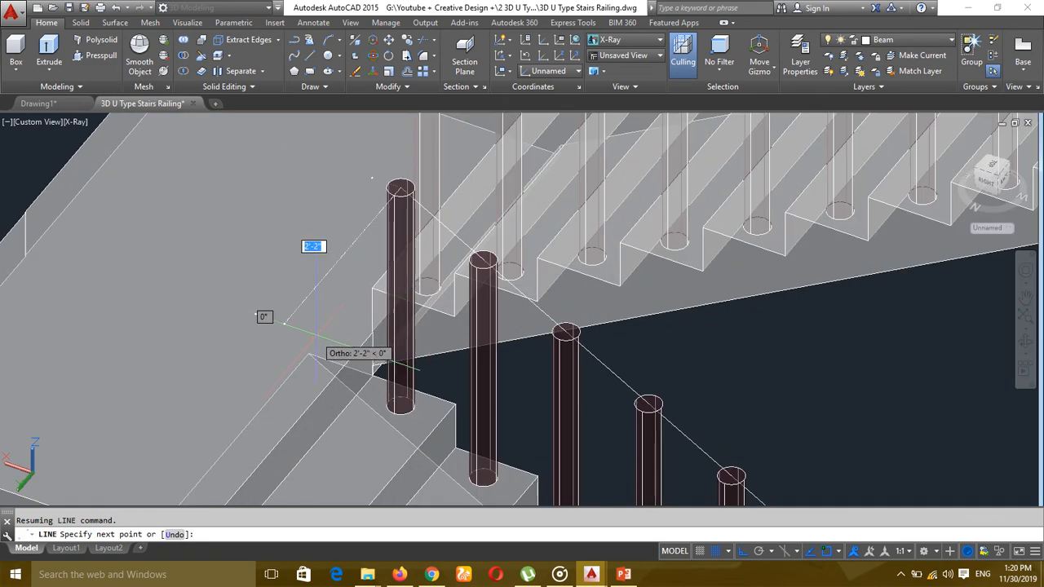
pyautogui.press('Escape')
# Step: Copy the lower flight's post nearest the landing from its bottom centre to the corner where the top step meets the landing
pyautogui.moveTo(354, 326); pyautogui.dragTo(347, 281, button='middle')
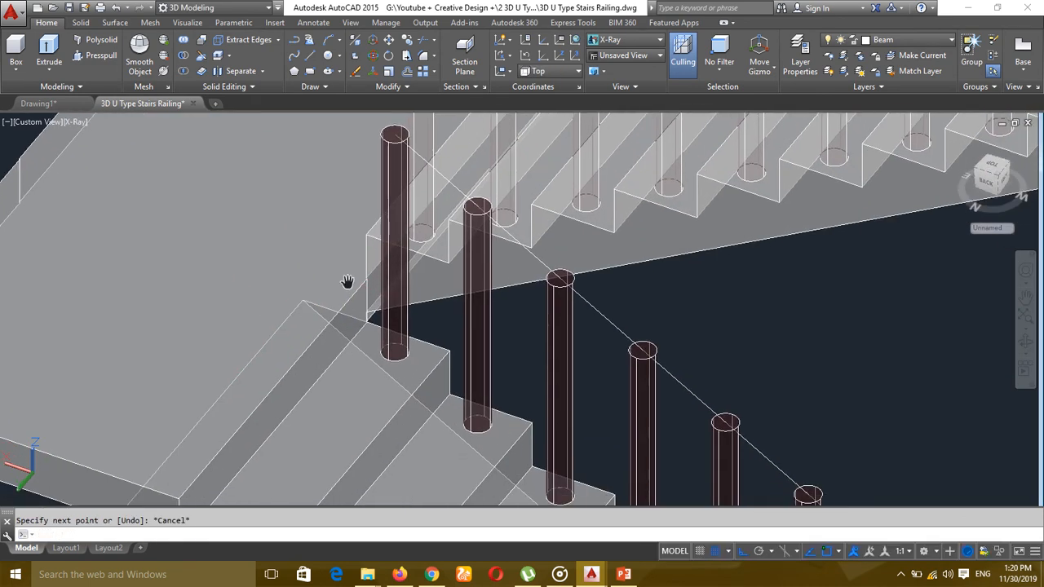
pyautogui.write('ct o')
pyautogui.press('Return')
pyautogui.click(384, 295)
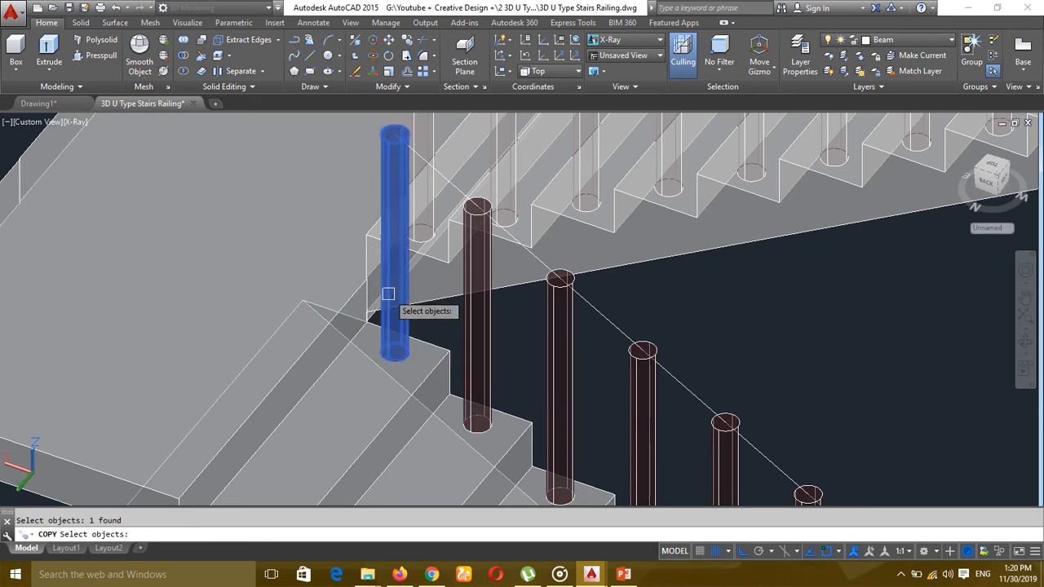
pyautogui.scroll(3, 393, 359)
pyautogui.press('Return')
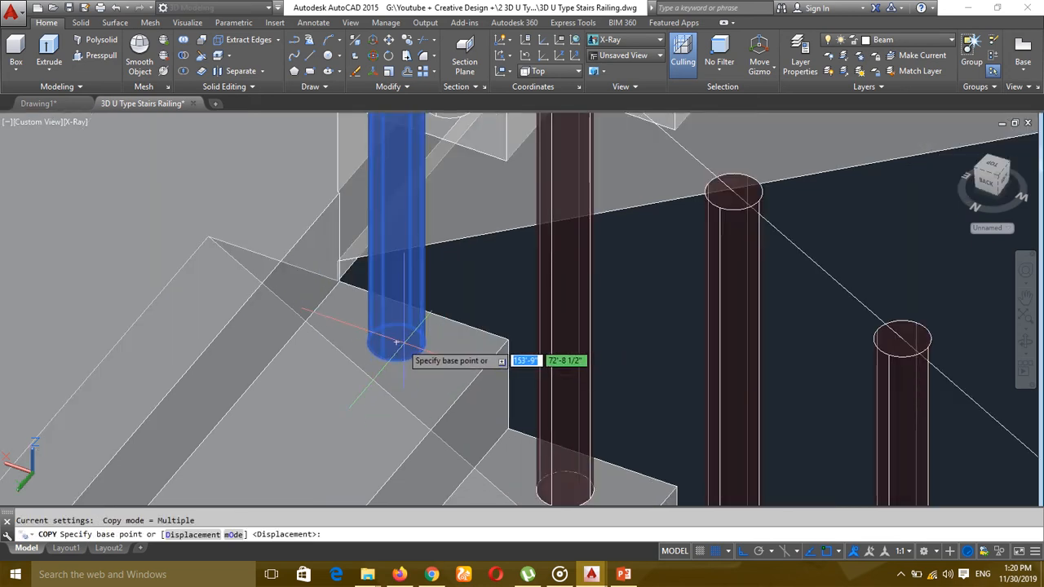
pyautogui.click(393, 347)
pyautogui.scroll(4, 314, 236)
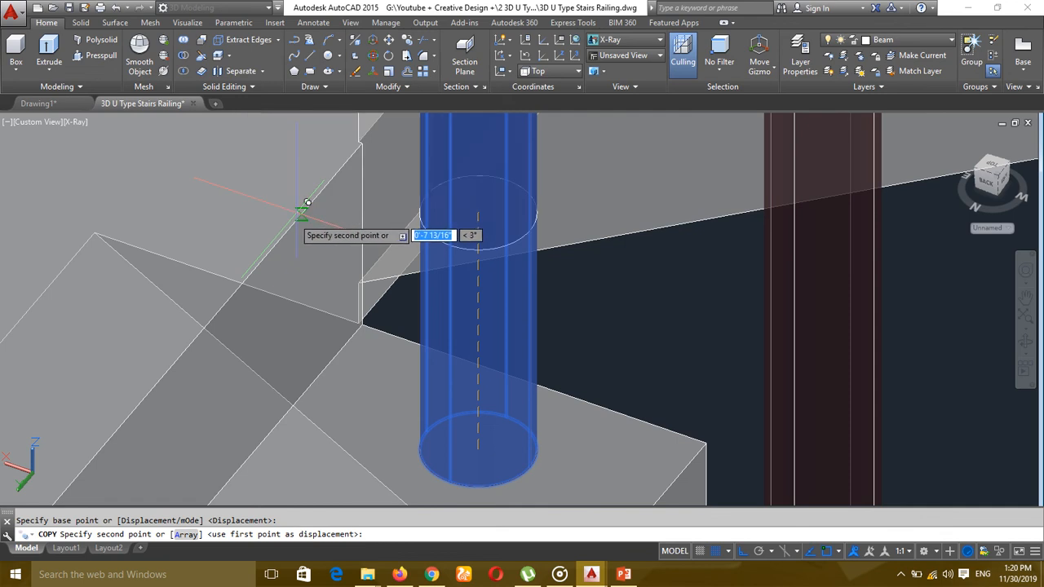
pyautogui.click(361, 327)
pyautogui.scroll(-3, 499, 301)
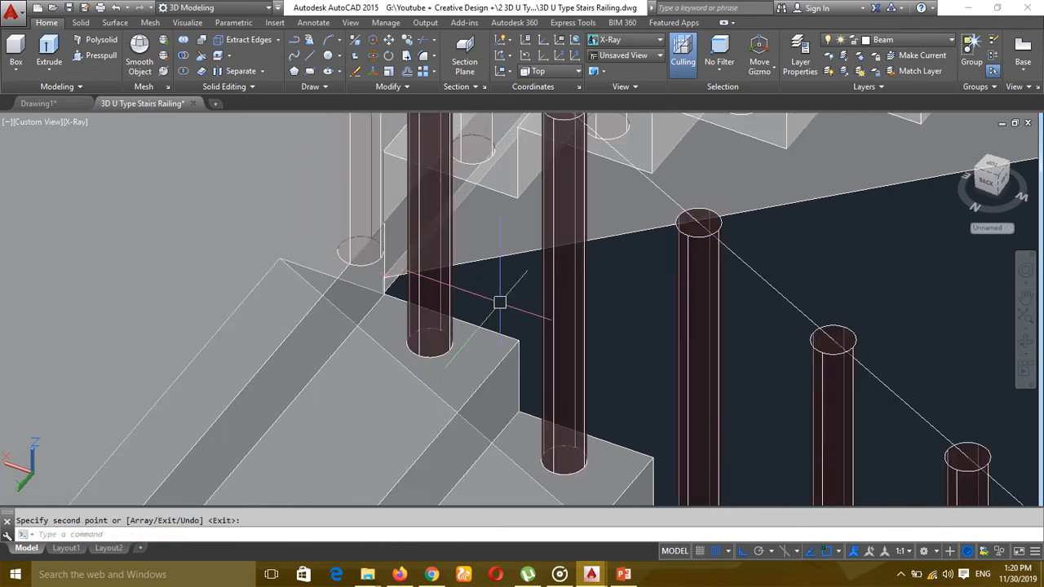
# Step: Move the copied post 3 inches onto the landing, away from the lower flight
pyautogui.press('Return')
pyautogui.click(347, 229)
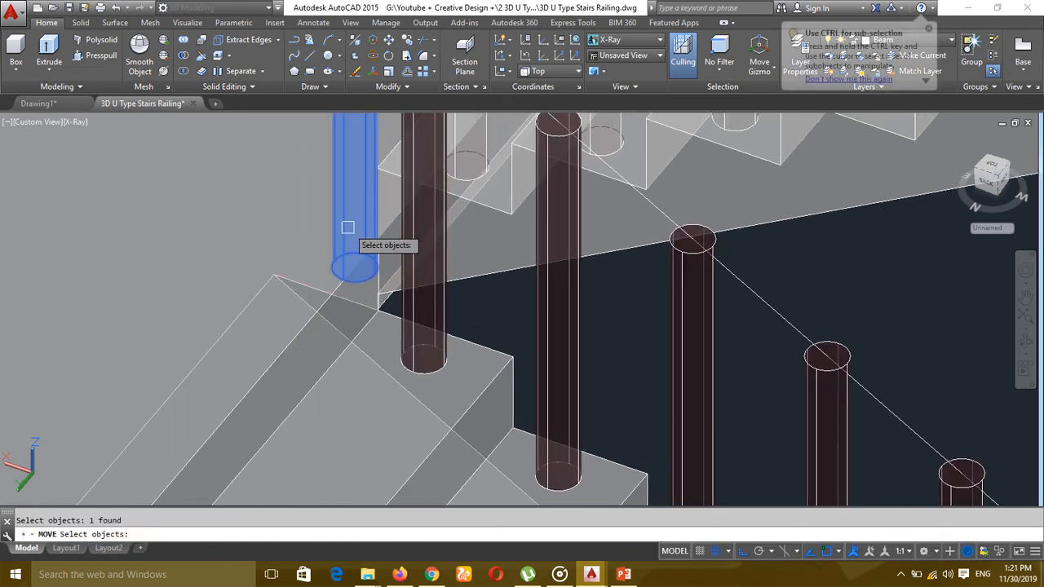
pyautogui.press('Return')
pyautogui.click(507, 309)
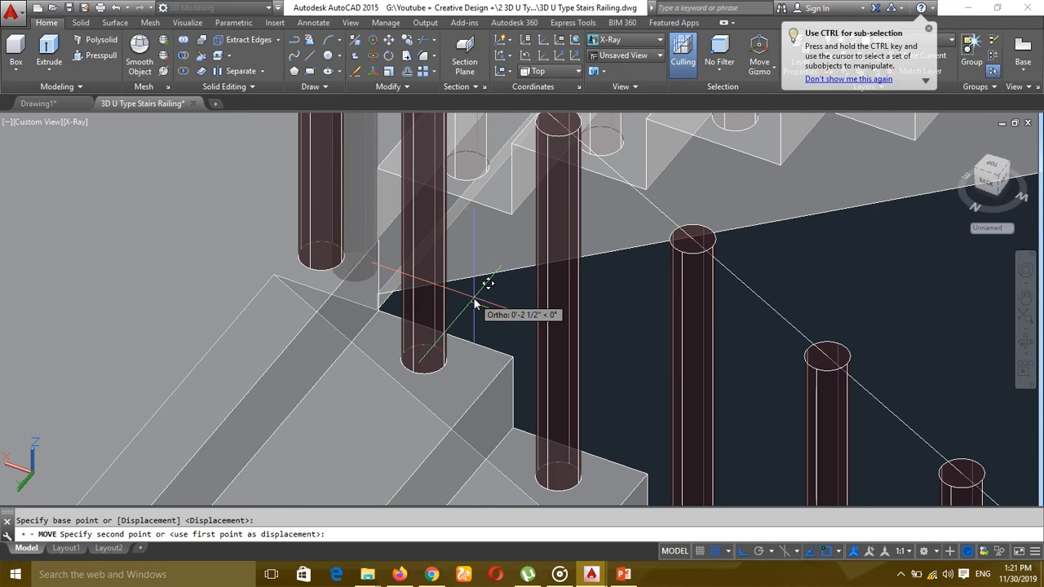
pyautogui.write('3')
pyautogui.press('Return')
pyautogui.moveTo(474, 303); pyautogui.dragTo(291, 287, button='middle')
pyautogui.scroll(-6, 294, 282)
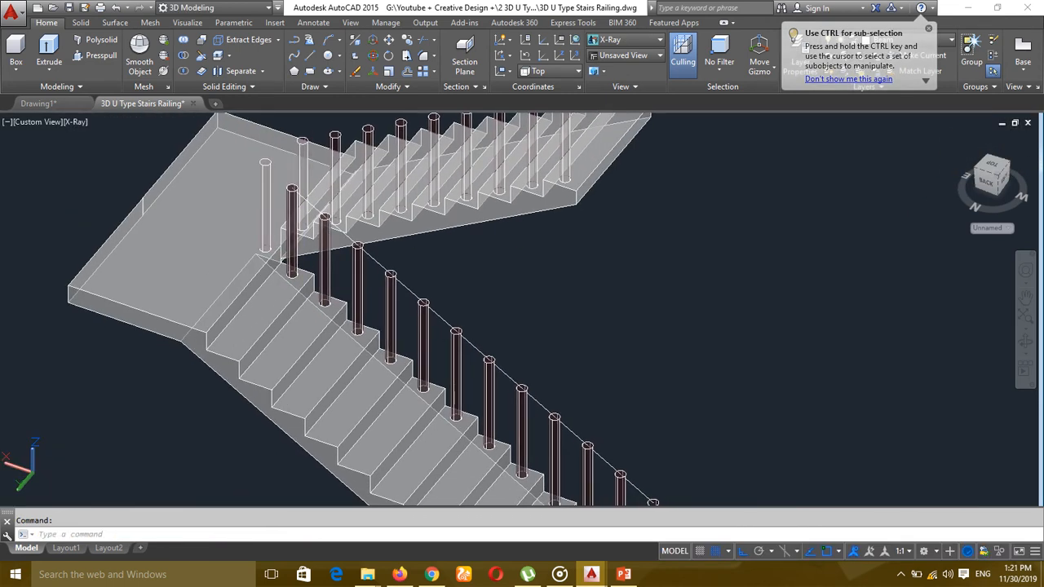
# Step: Draw lines from the lower flight's last post through the landing post to the upper flight's nearest post, using their top centres
pyautogui.moveTo(507, 278); pyautogui.dragTo(528, 316, button='middle')
pyautogui.write('l')
pyautogui.press('Return')
pyautogui.scroll(5, 359, 285)
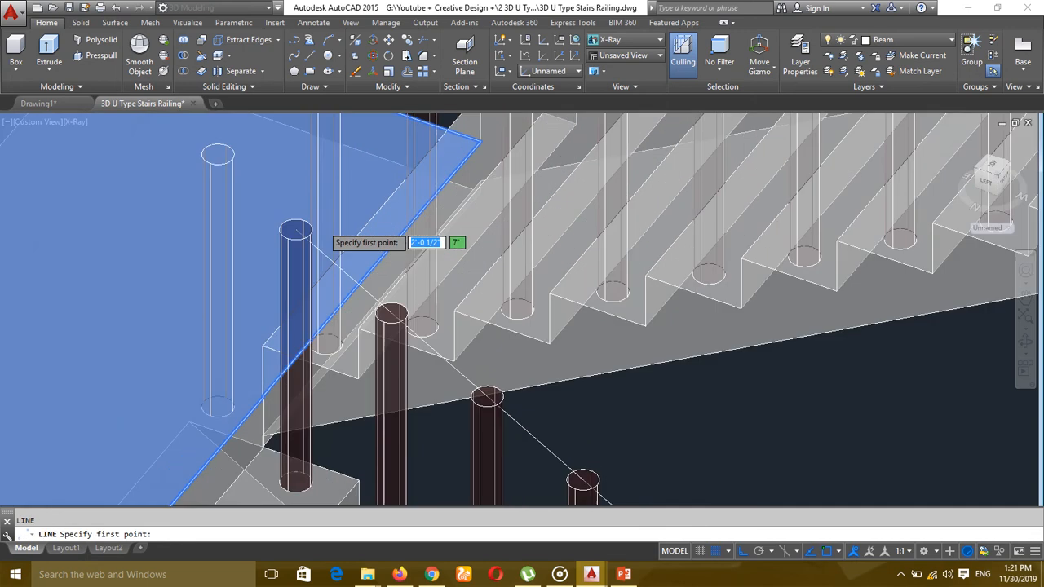
pyautogui.click(295, 231)
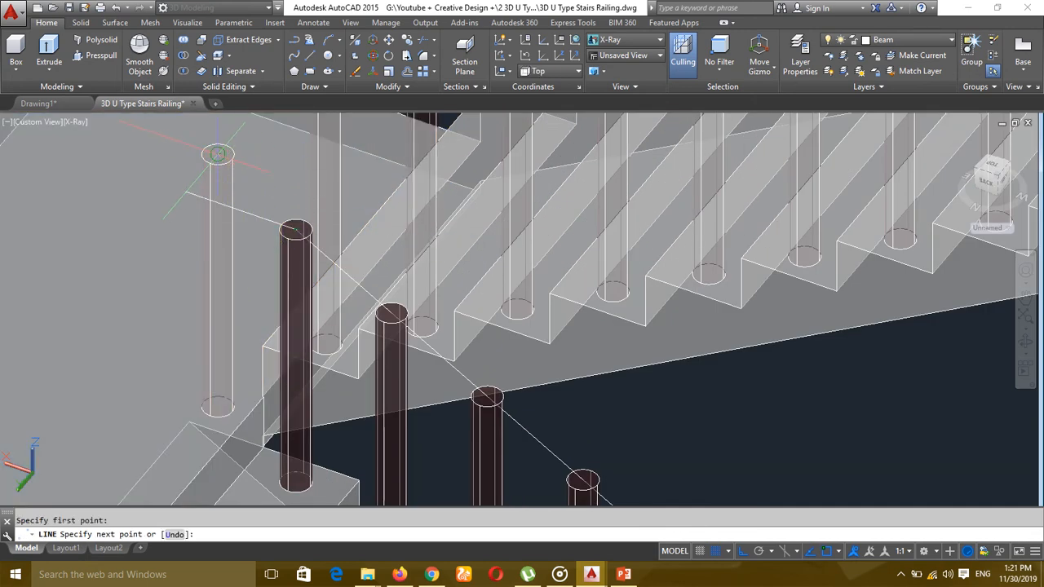
pyautogui.keyDown('shift'); pyautogui.moveTo(269, 159); pyautogui.dragTo(325, 192, button='middle'); pyautogui.keyUp('shift')
pyautogui.scroll(4, 331, 192)
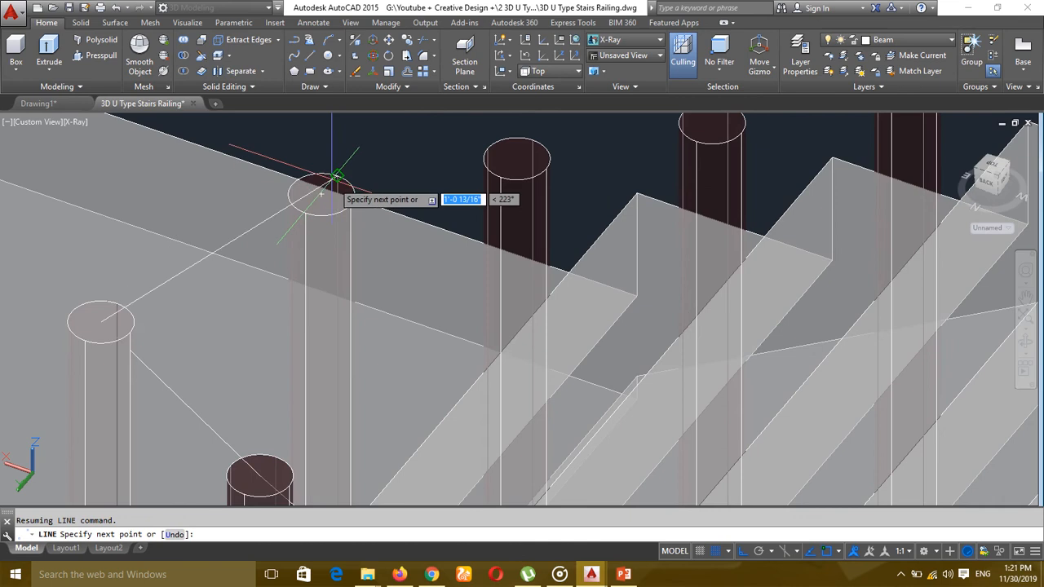
pyautogui.click(334, 177)
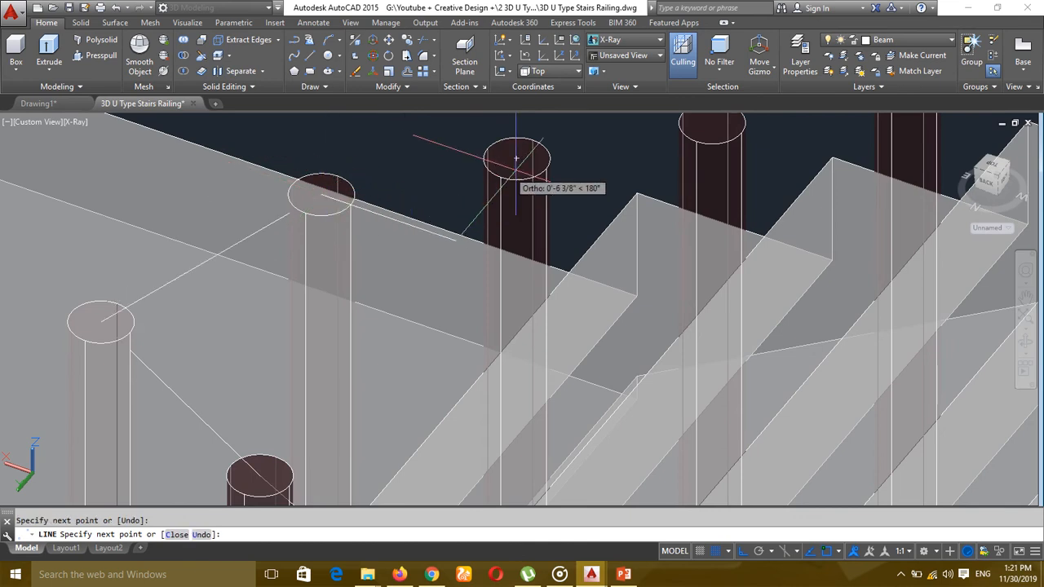
# Step: Try to continue the line from the upper flight's post nearest the landing to its topmost post, and erase that segment
pyautogui.scroll(-5, 522, 163)
pyautogui.keyDown('shift'); pyautogui.moveTo(536, 175); pyautogui.dragTo(541, 225, button='middle'); pyautogui.keyUp('shift')
pyautogui.scroll(4, 543, 212)
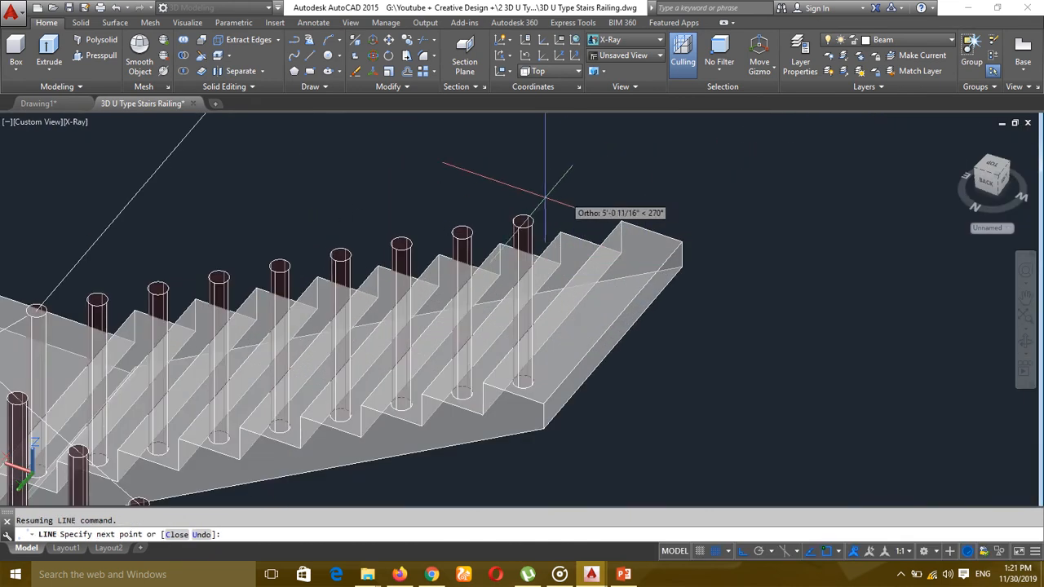
pyautogui.scroll(6, 545, 198)
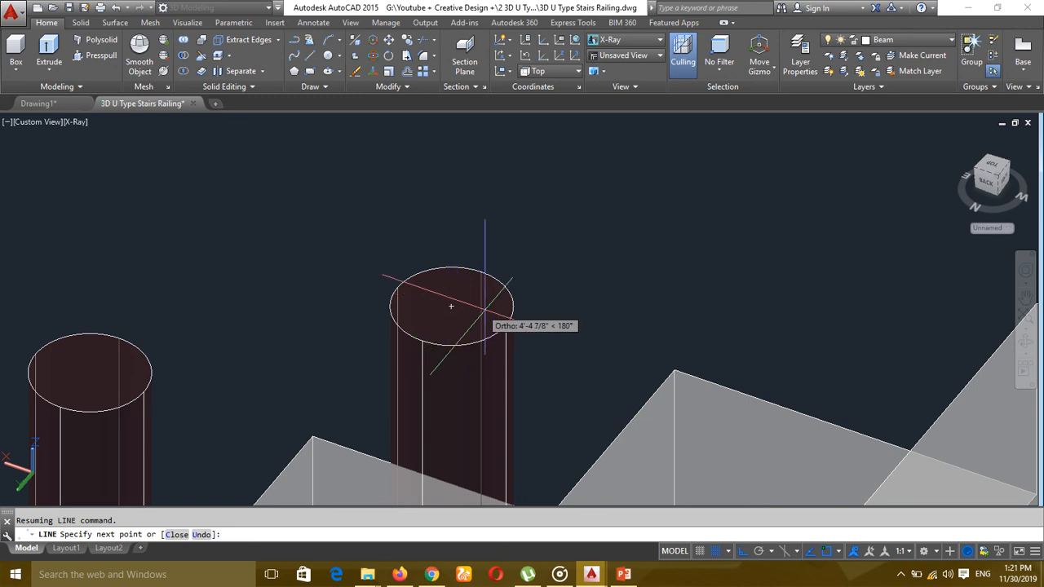
pyautogui.click(509, 321)
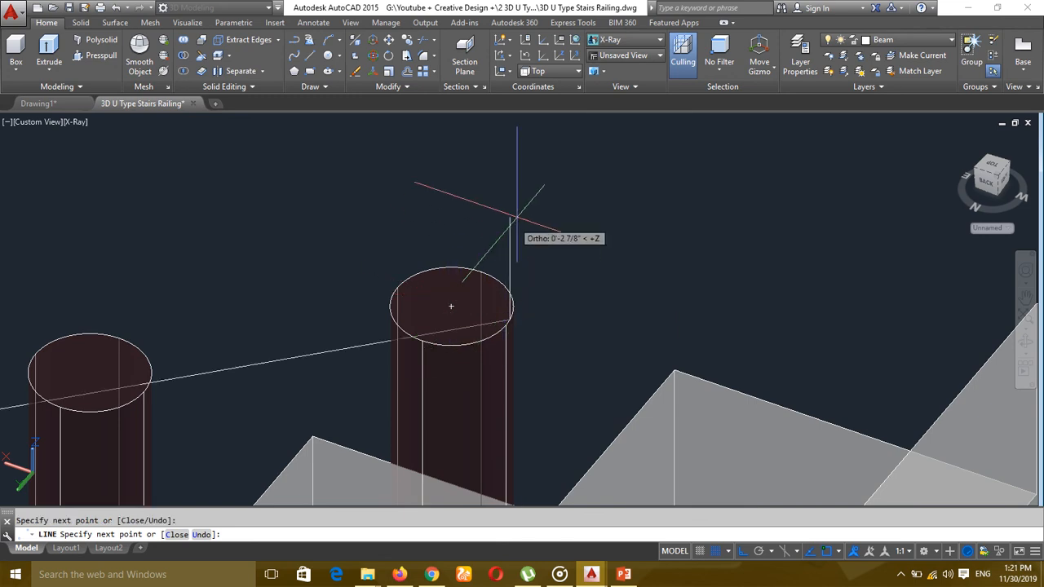
pyautogui.scroll(-6, 515, 219)
pyautogui.moveTo(554, 182); pyautogui.dragTo(551, 198, button='middle')
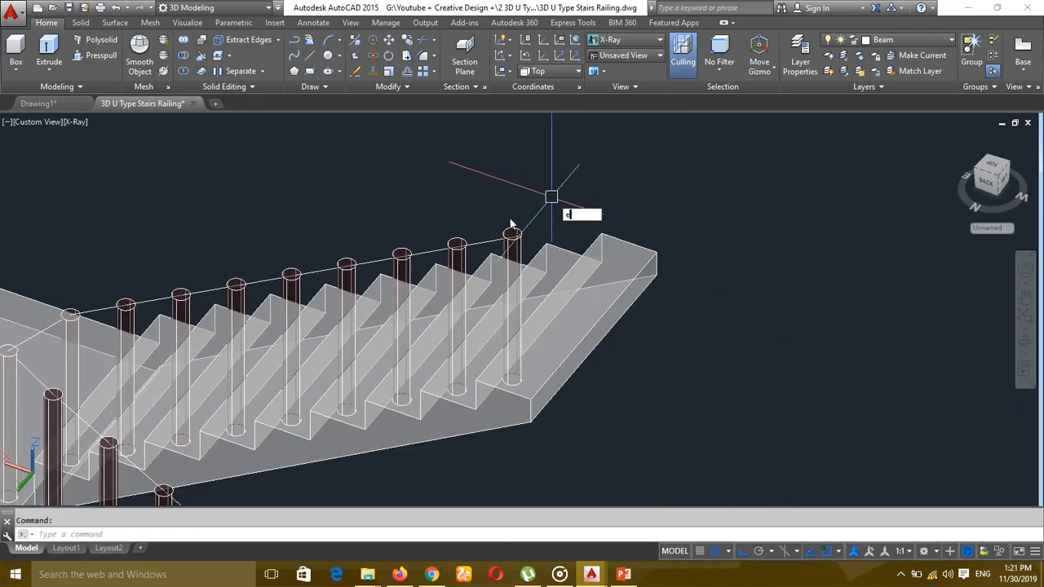
pyautogui.press('Return')
pyautogui.click(432, 250)
pyautogui.press('Return')
# Step: Draw a line from the top centre of the upper flight's post nearest the landing to the top centre of its topmost post
pyautogui.moveTo(440, 221); pyautogui.dragTo(477, 201, button='middle')
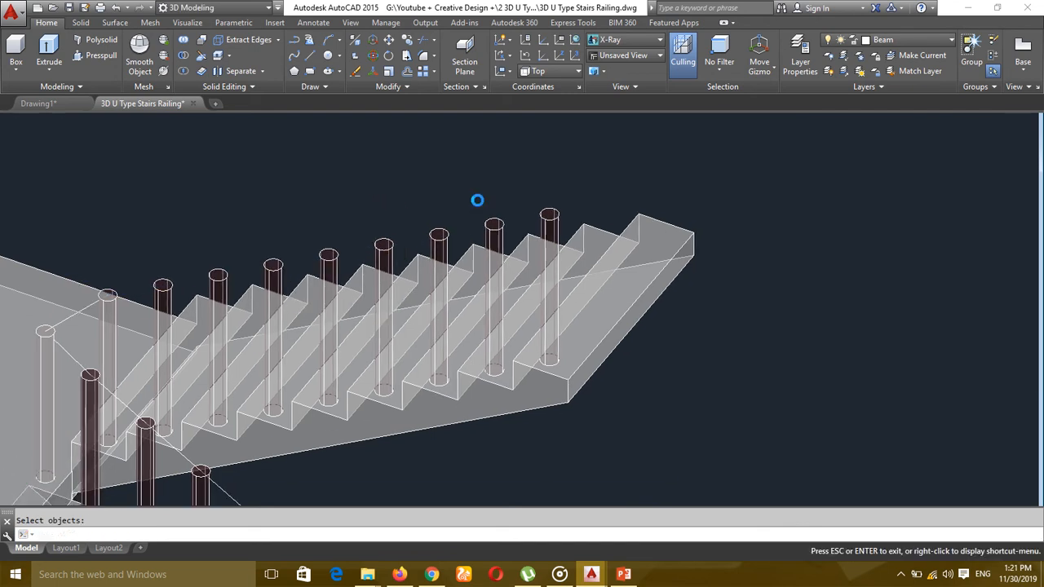
pyautogui.write('3do')
pyautogui.press('Return')
pyautogui.moveTo(475, 200); pyautogui.dragTo(466, 233)
pyautogui.press('Escape')
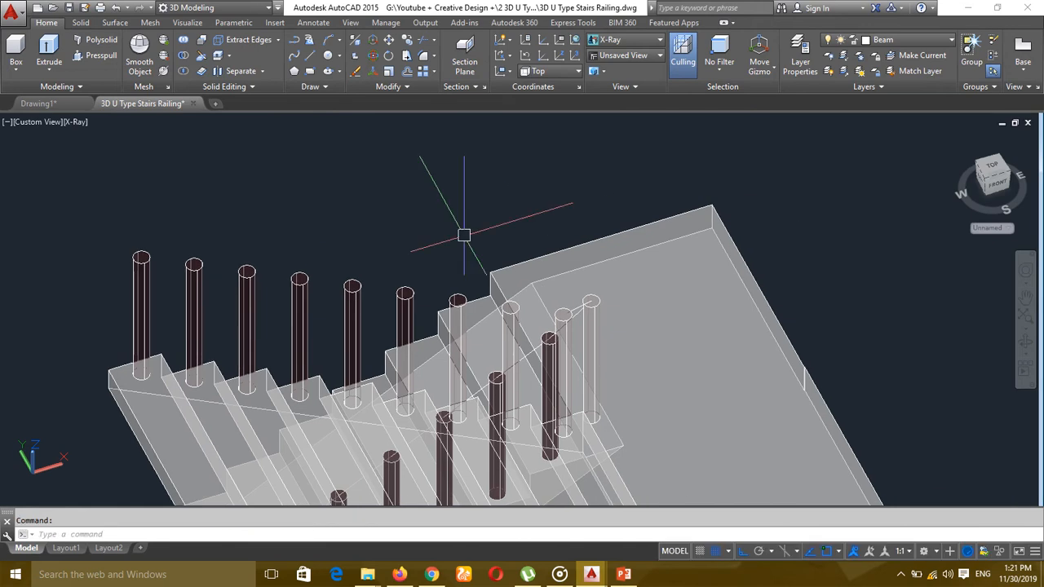
pyautogui.write('l')
pyautogui.press('Return')
pyautogui.scroll(3, 430, 237)
pyautogui.scroll(2, 561, 346)
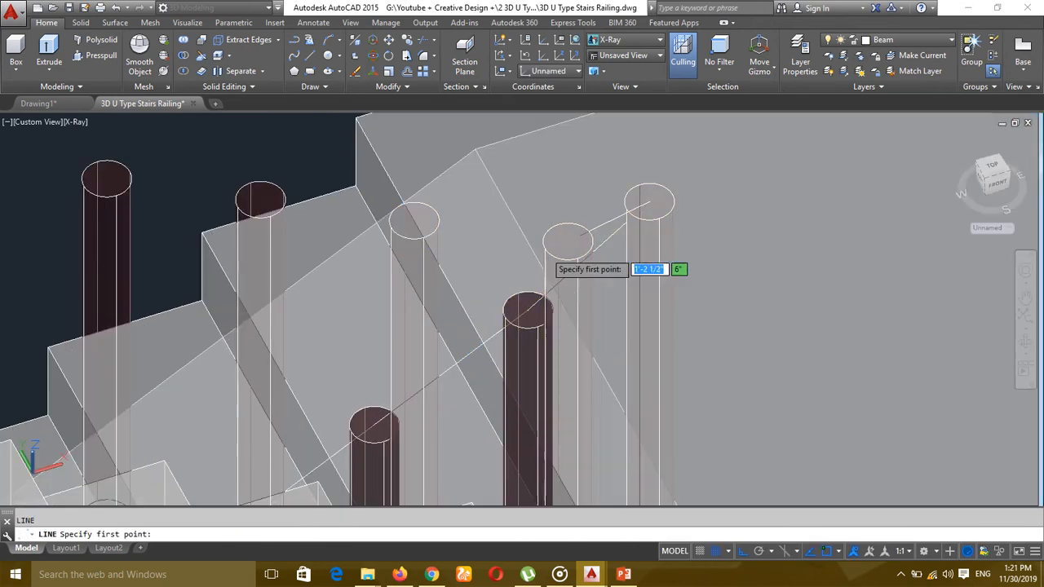
pyautogui.click(568, 242)
pyautogui.scroll(-5, 567, 241)
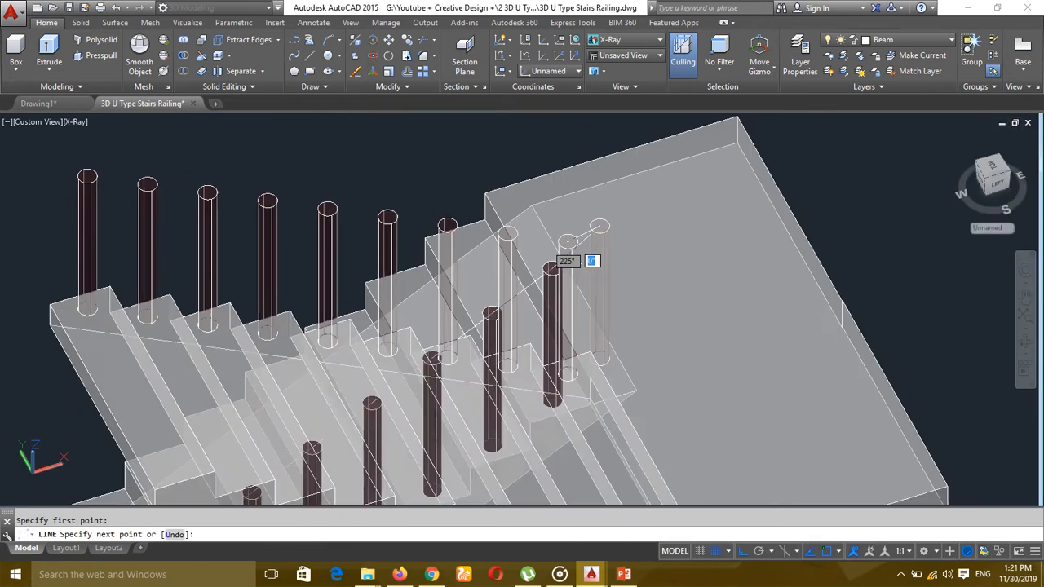
pyautogui.scroll(4, 539, 302)
pyautogui.scroll(5, 506, 194)
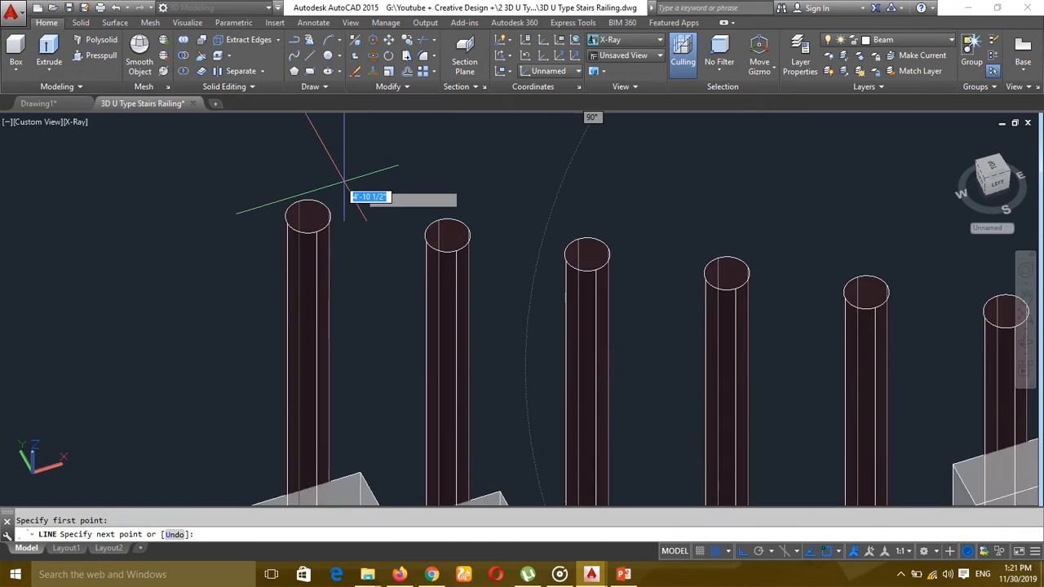
pyautogui.click(269, 259)
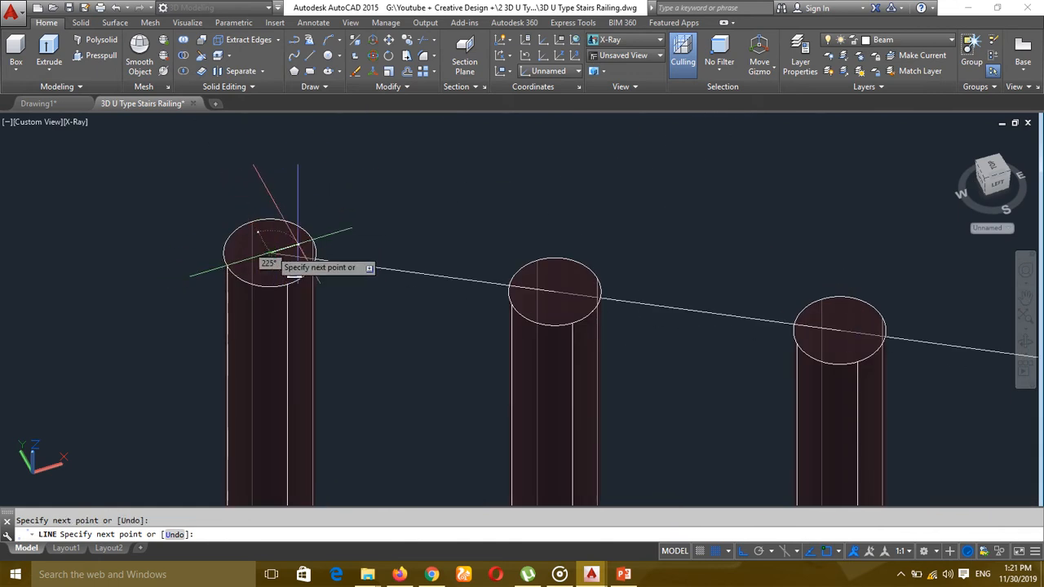
pyautogui.scroll(-5, 408, 217)
pyautogui.moveTo(407, 217); pyautogui.dragTo(327, 198, button='middle')
pyautogui.press('Escape')
# Step: Join the upper flight's handrail line, the short line at the landing and the lower flight's handrail line
pyautogui.scroll(-5, 339, 199)
pyautogui.moveTo(468, 234); pyautogui.dragTo(260, 295, button='middle')
pyautogui.write('j')
pyautogui.press('Return')
pyautogui.scroll(5, 438, 240)
pyautogui.click(418, 235)
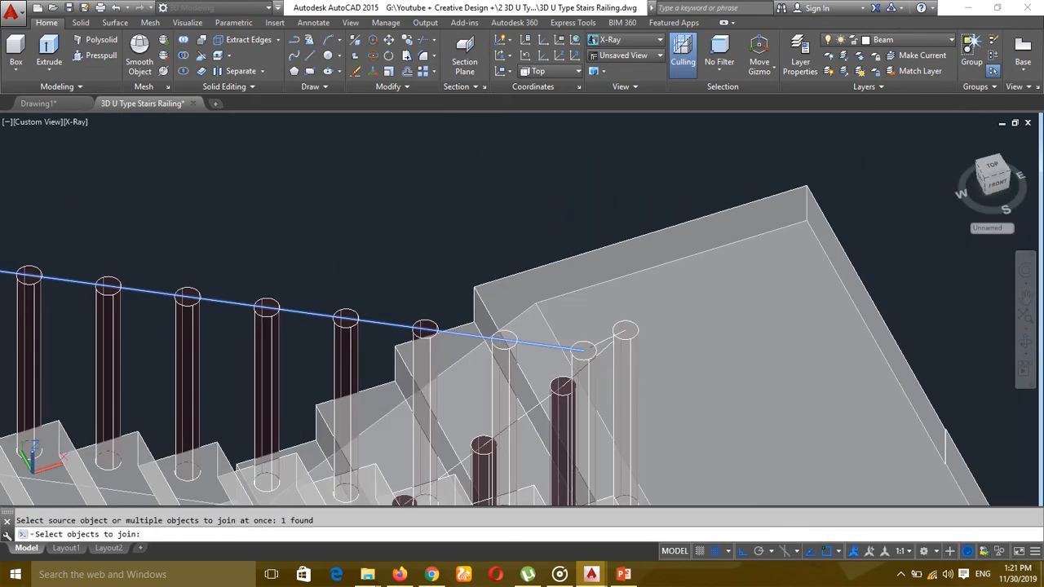
pyautogui.scroll(5, 588, 339)
pyautogui.click(697, 347)
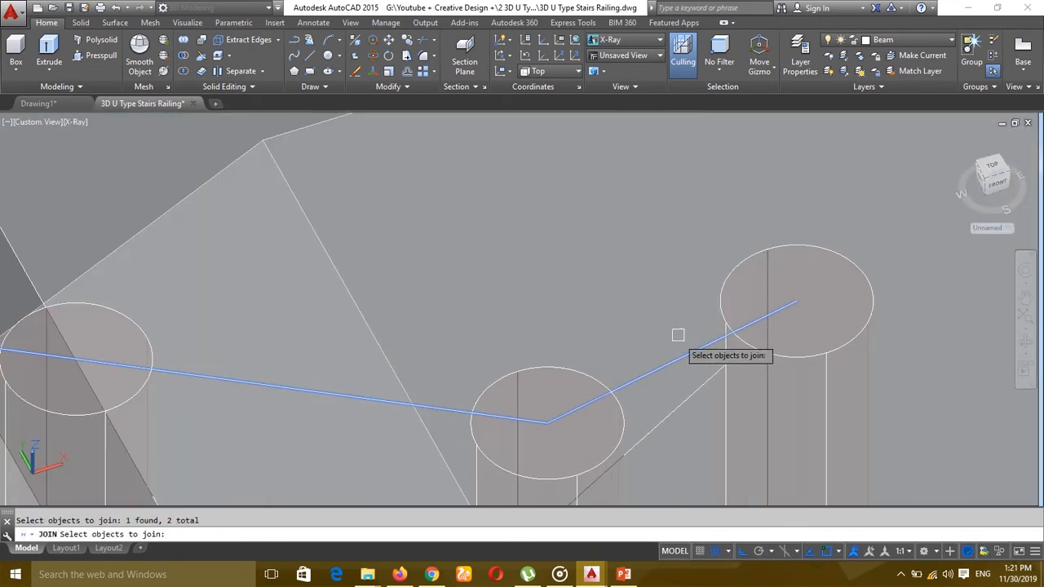
pyautogui.scroll(-8, 678, 334)
pyautogui.scroll(5, 400, 401)
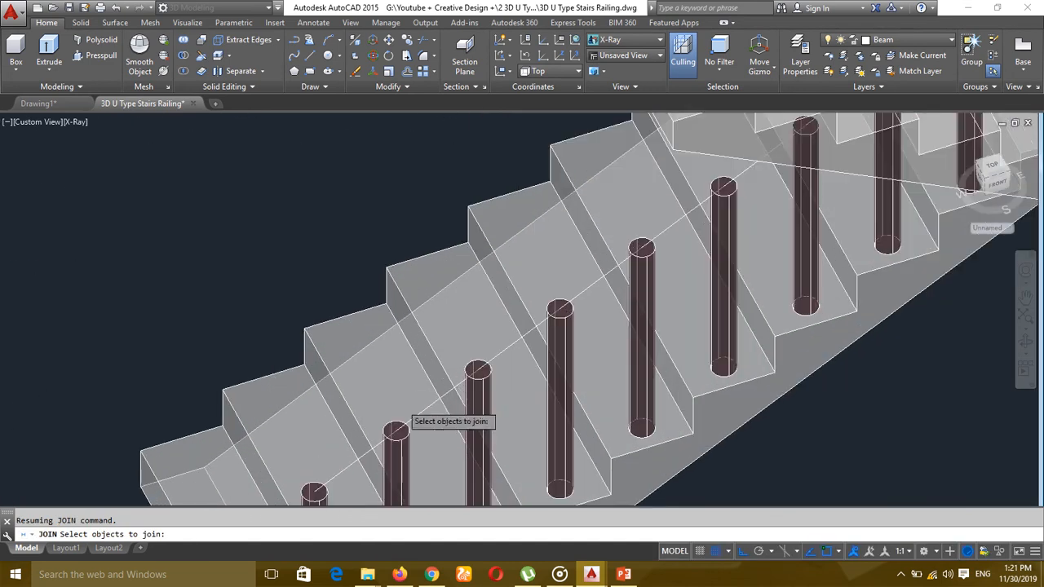
pyautogui.click(425, 401)
pyautogui.scroll(-7, 402, 368)
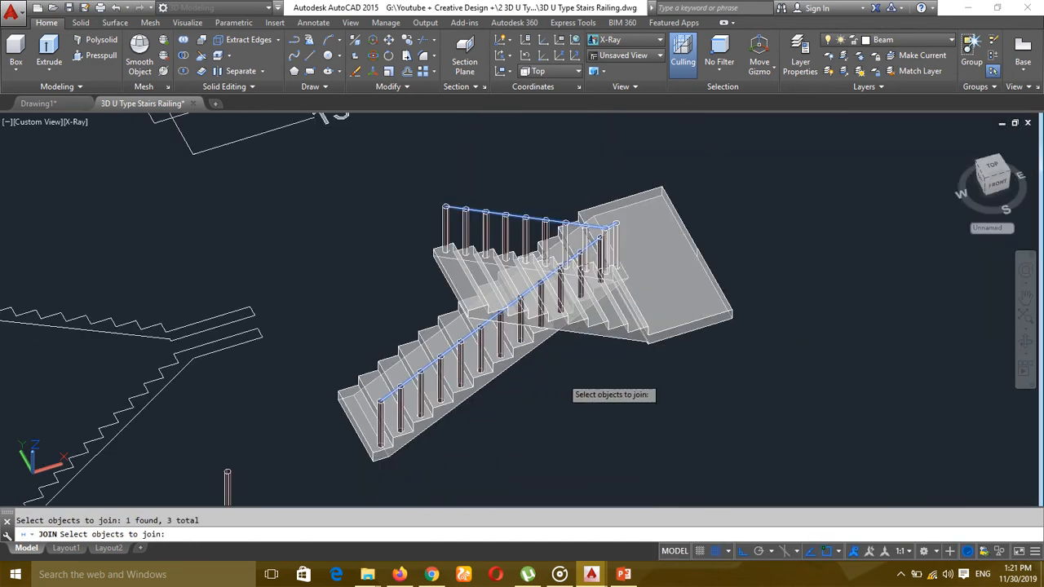
pyautogui.press('Return')
# Step: Try to extrude the handrail line along the lower flight's post tops by 3 inches, and undo it
pyautogui.moveTo(559, 391); pyautogui.dragTo(512, 379, button='middle')
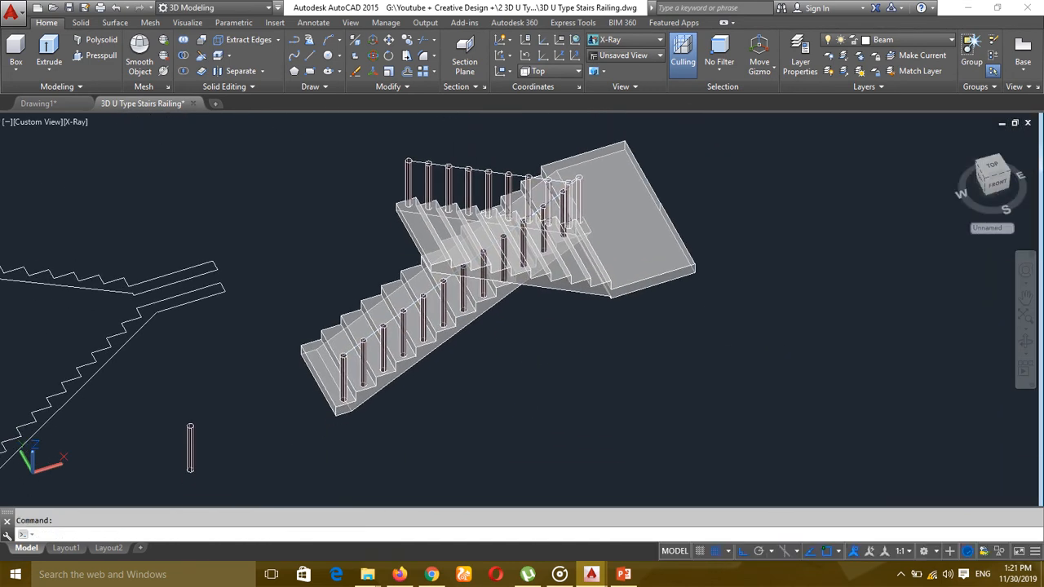
pyautogui.write('ext')
pyautogui.press('Return')
pyautogui.scroll(8, 344, 364)
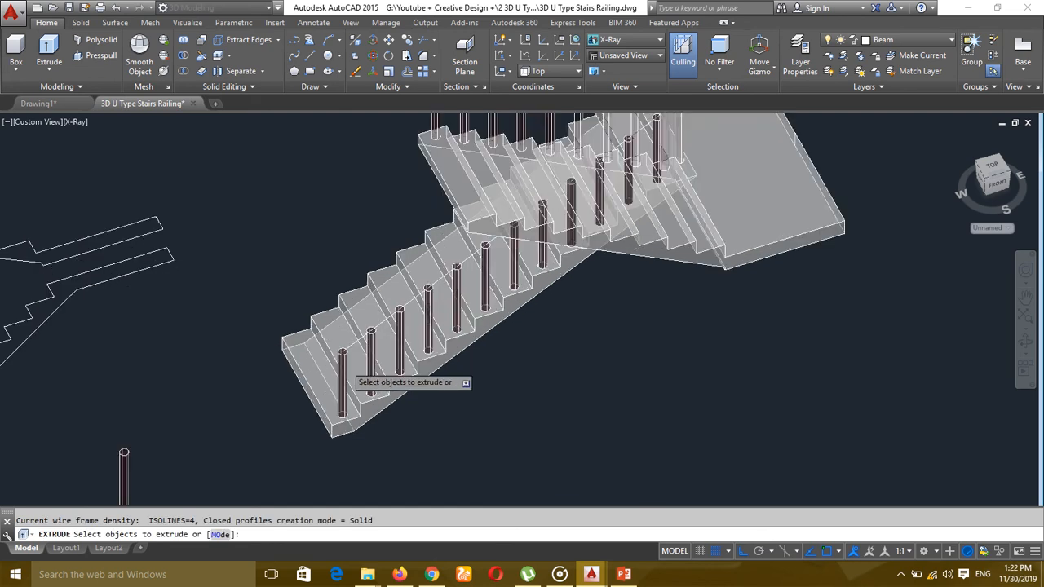
pyautogui.click(364, 308)
pyautogui.scroll(-4, 368, 308)
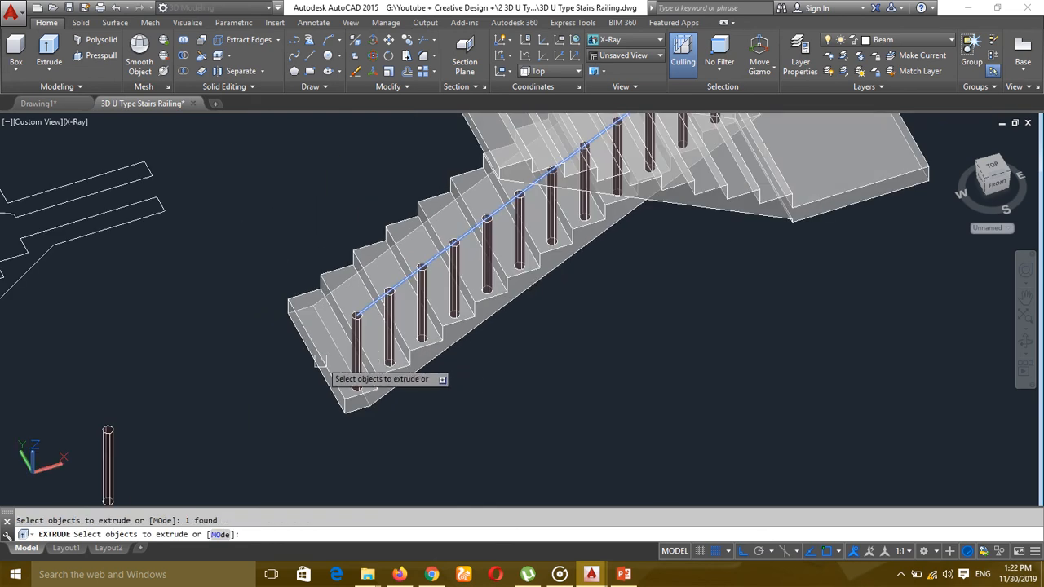
pyautogui.moveTo(358, 320); pyautogui.dragTo(323, 364, button='middle')
pyautogui.scroll(3, 332, 351)
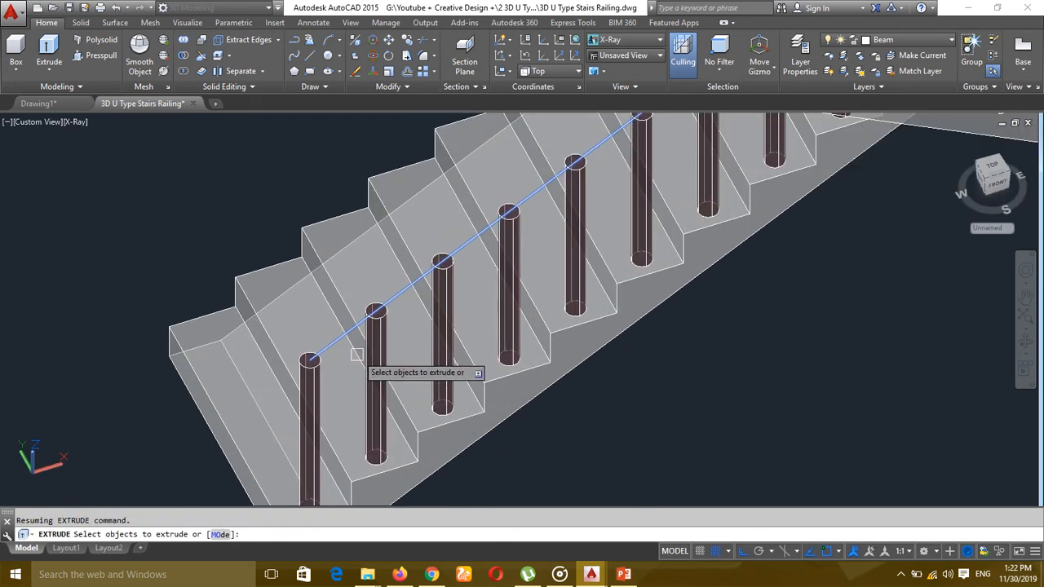
pyautogui.press('Return')
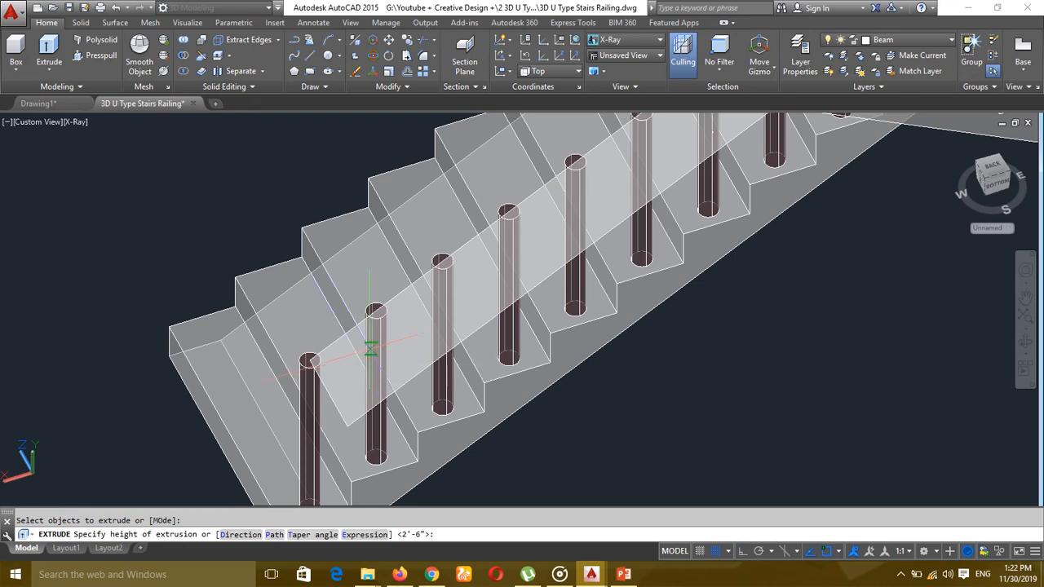
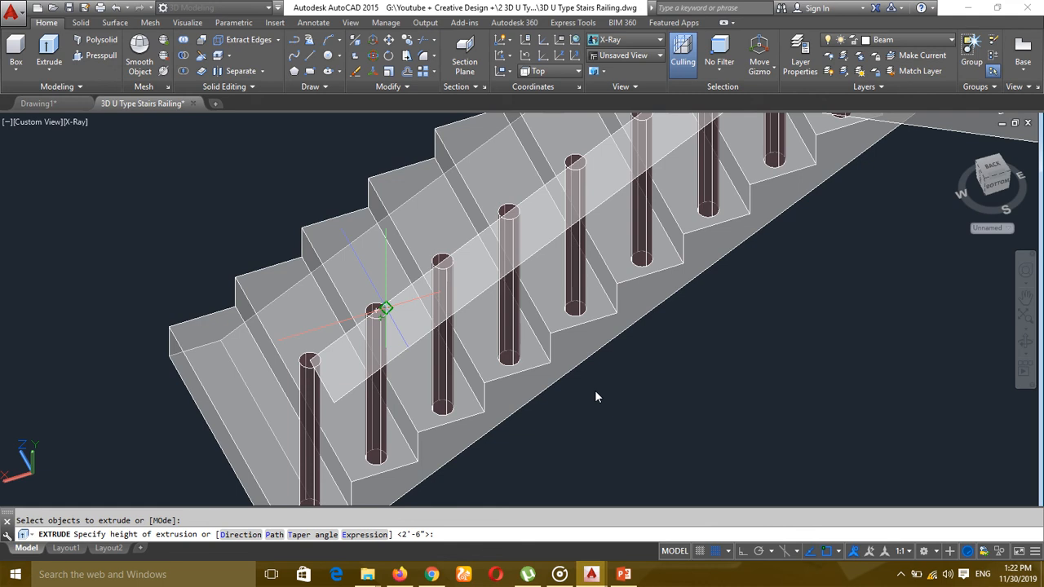
pyautogui.write('3')
pyautogui.press('Return')
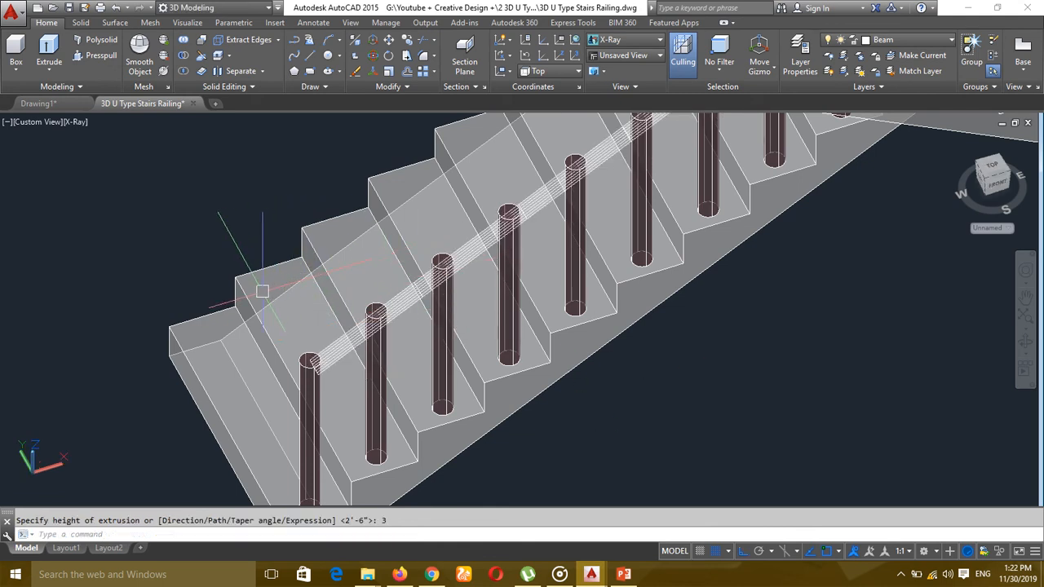
pyautogui.press('Escape')
pyautogui.scroll(-2, 307, 310)
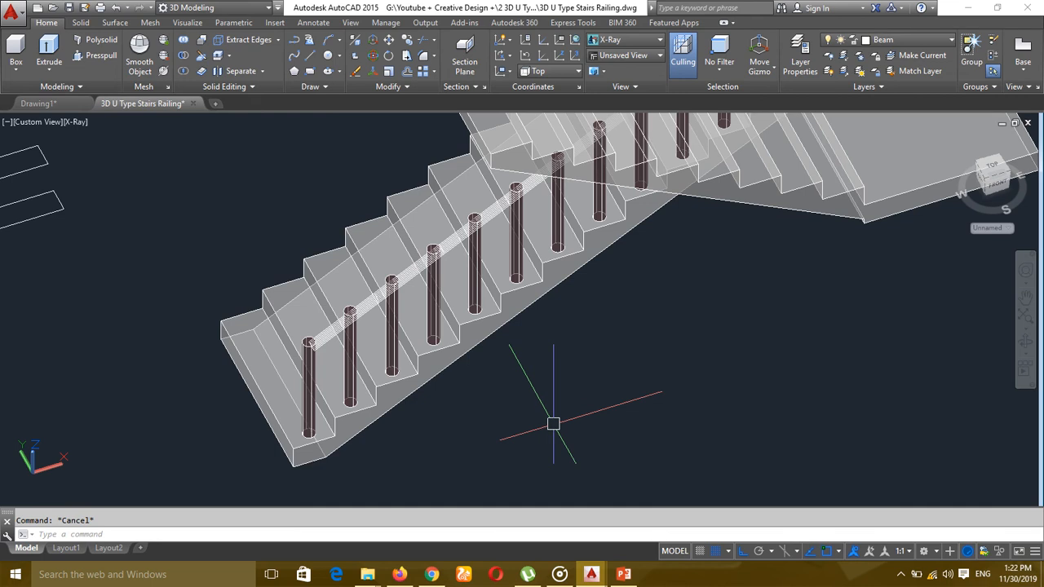
pyautogui.hotkey('ctrl', 'z')
pyautogui.hotkey('ctrl', 'z')
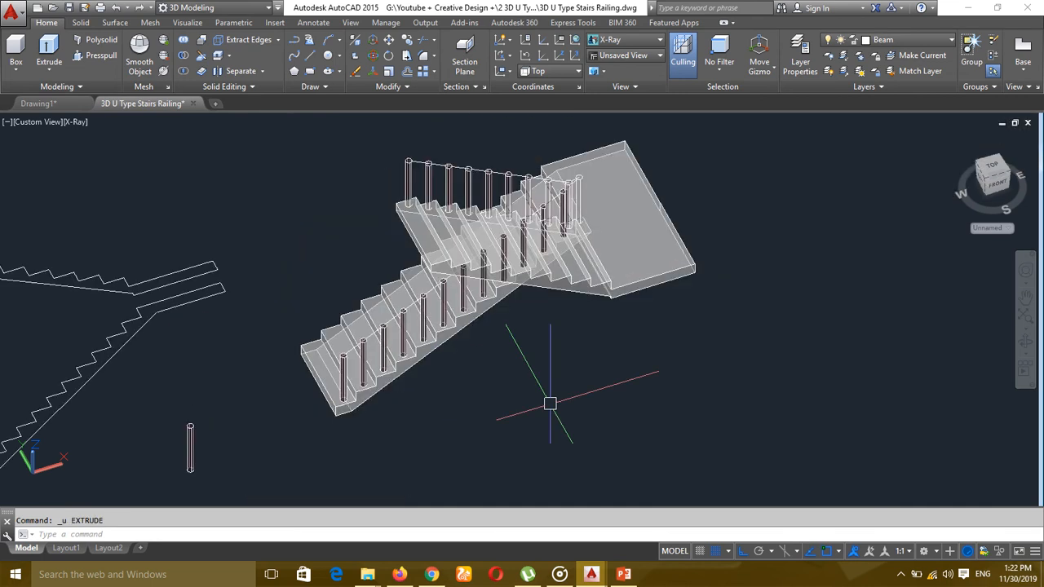
# Step: Draw a circle of 3-inch radius centred on the top of the lower flight's lowest post
pyautogui.hotkey('ctrl', 'z')
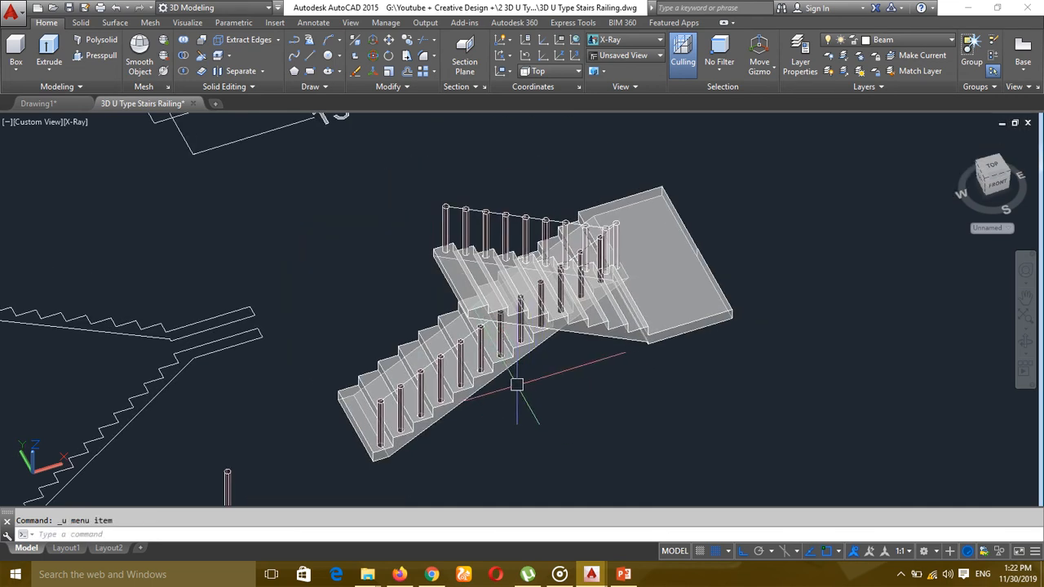
pyautogui.scroll(6, 439, 376)
pyautogui.moveTo(434, 376); pyautogui.dragTo(436, 303, button='middle')
pyautogui.scroll(-8, 437, 302)
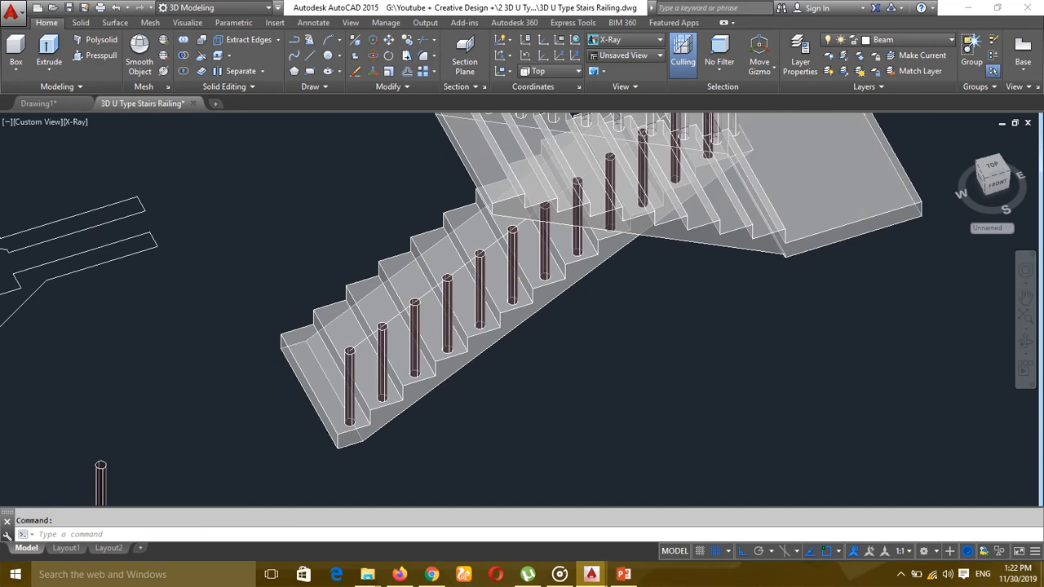
pyautogui.moveTo(484, 384); pyautogui.dragTo(438, 398, button='middle')
pyautogui.write('c')
pyautogui.press('Return')
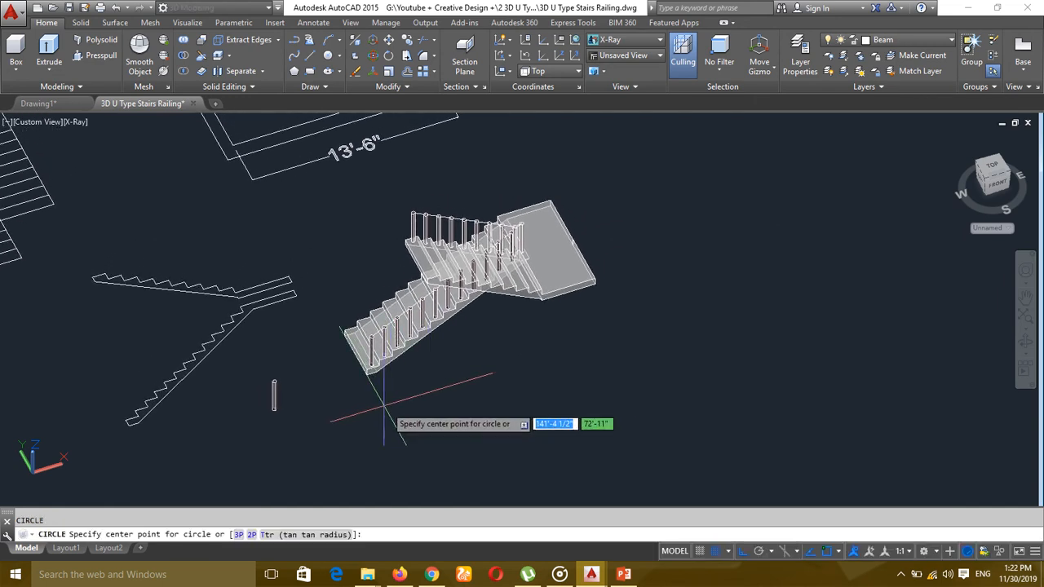
pyautogui.scroll(5, 404, 411)
pyautogui.scroll(10, 372, 347)
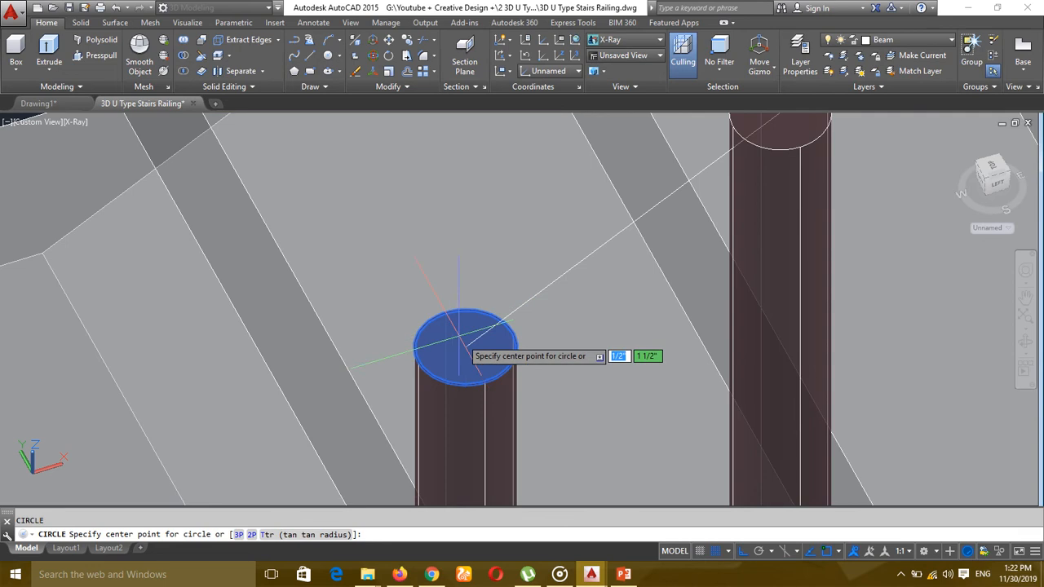
pyautogui.click(463, 341)
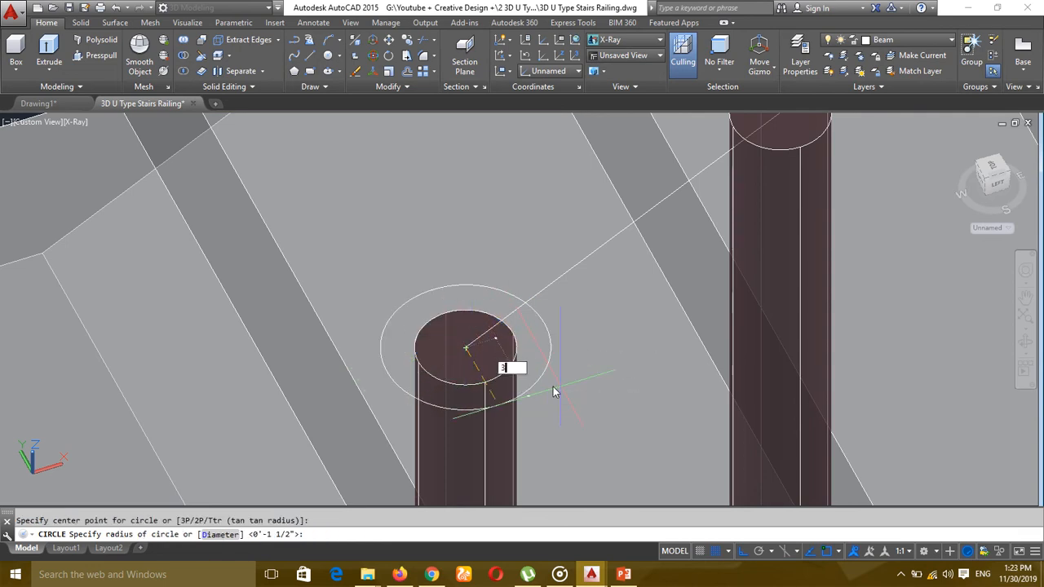
pyautogui.press('Return')
pyautogui.moveTo(628, 373); pyautogui.dragTo(482, 348, button='middle')
pyautogui.scroll(-2, 481, 347)
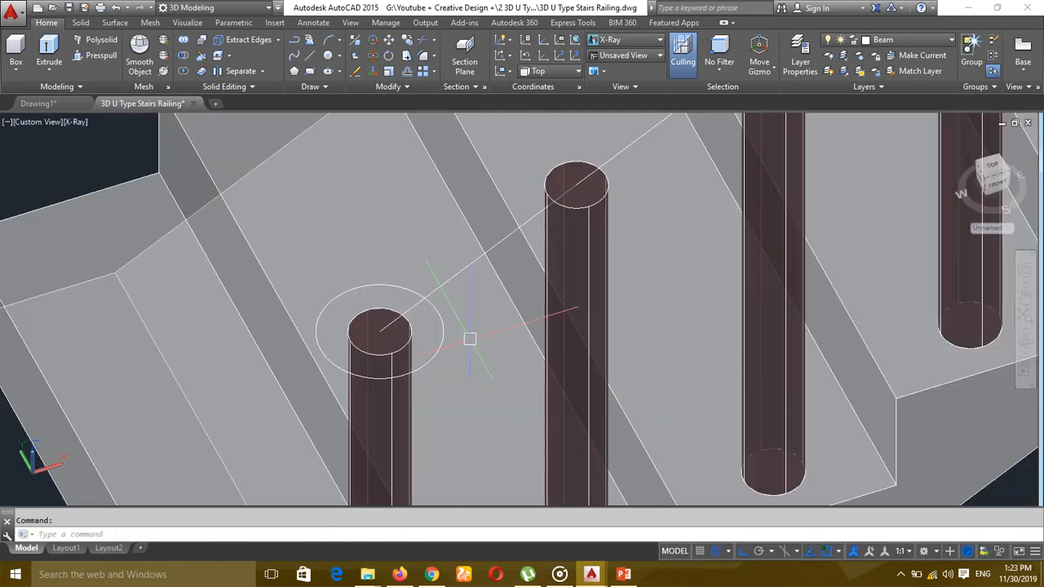
pyautogui.press('Return')
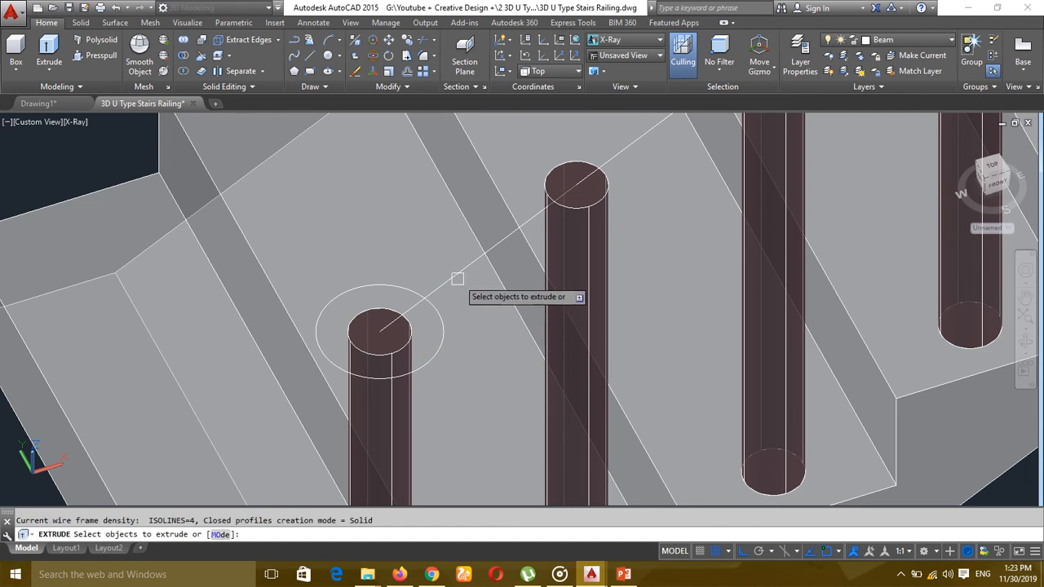
pyautogui.click(455, 278)
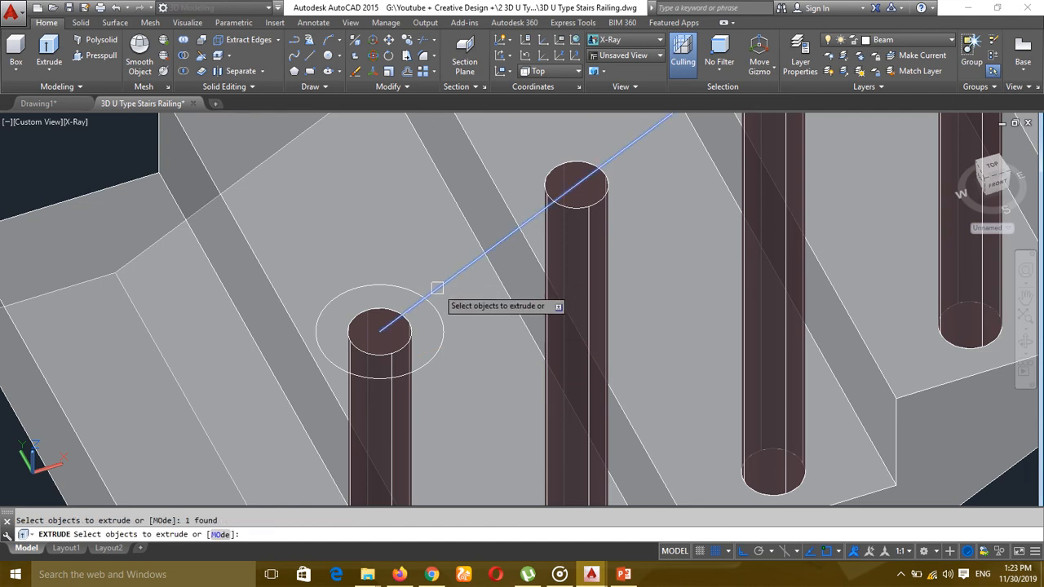
pyautogui.press('Escape')
pyautogui.moveTo(471, 336); pyautogui.dragTo(478, 331, button='middle')
pyautogui.write('ex')
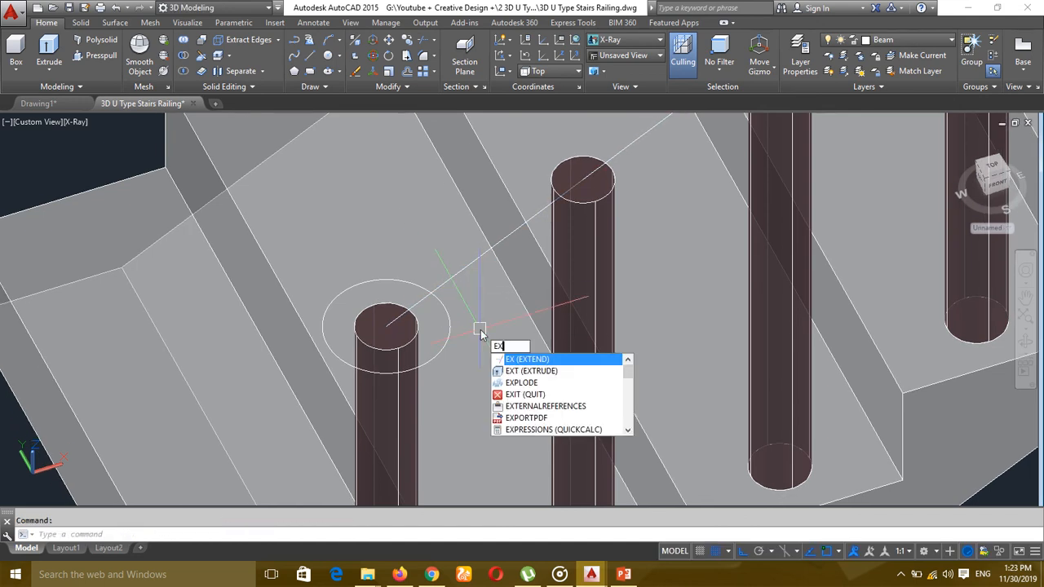
pyautogui.write('t')
pyautogui.press('Return')
pyautogui.click(449, 334)
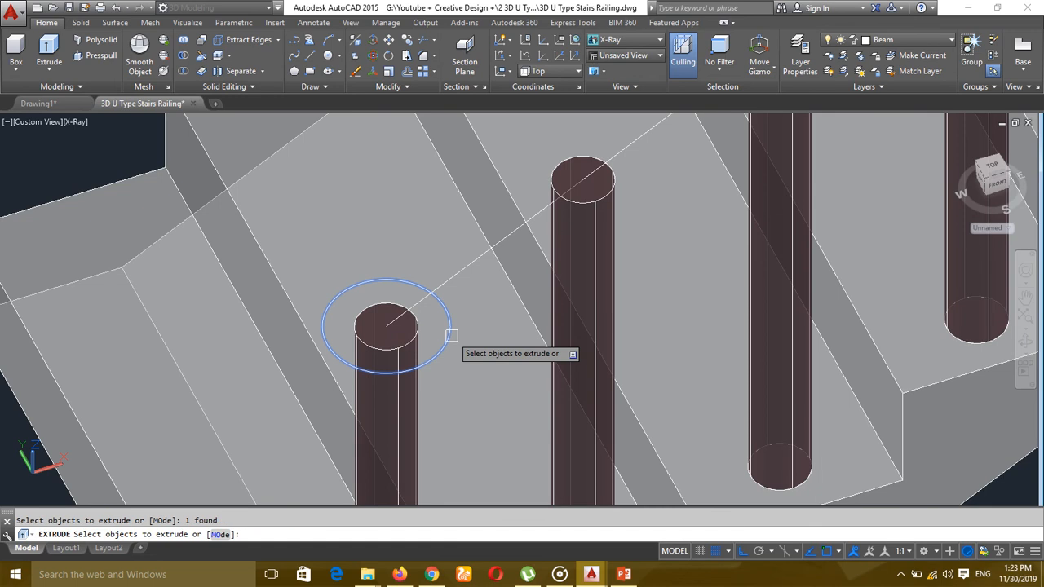
pyautogui.press('Return')
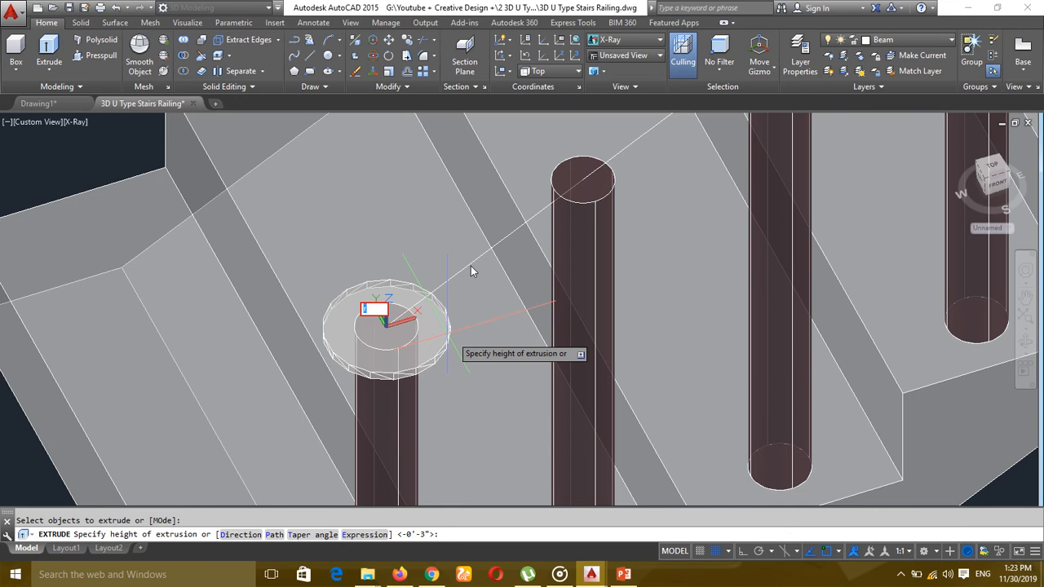
pyautogui.press('Escape')
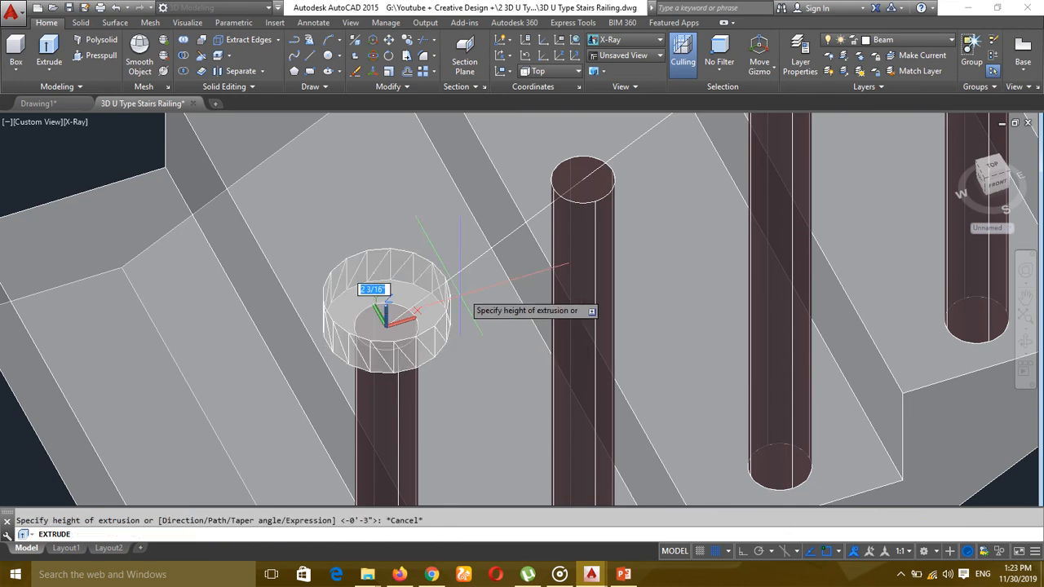
# Step: Extrude the 3-inch-radius circle on the lowest post along the lower flight's handrail line, using the Path option
pyautogui.write('ex')
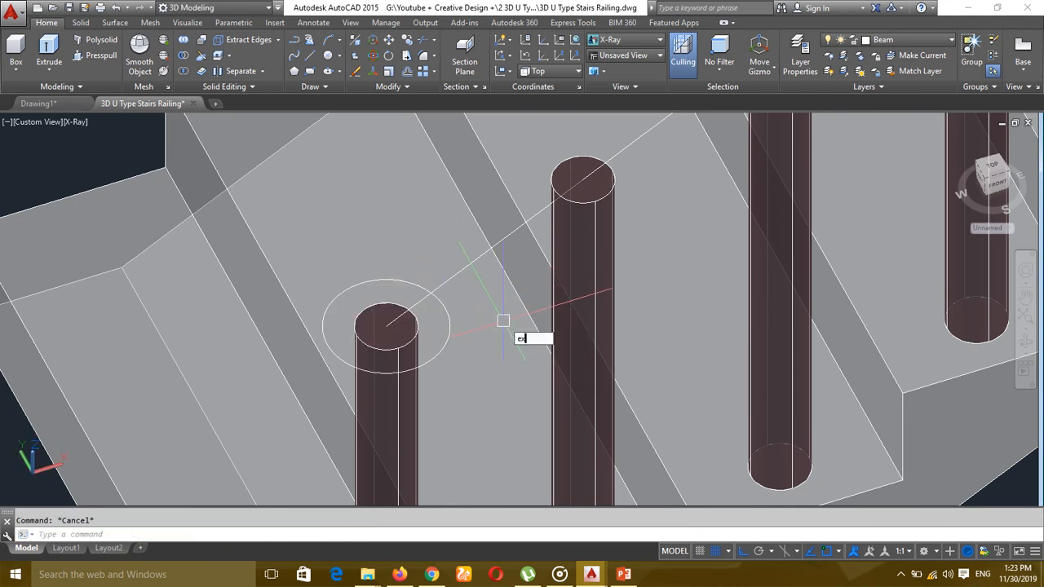
pyautogui.write('t')
pyautogui.press('Return')
pyautogui.click(449, 328)
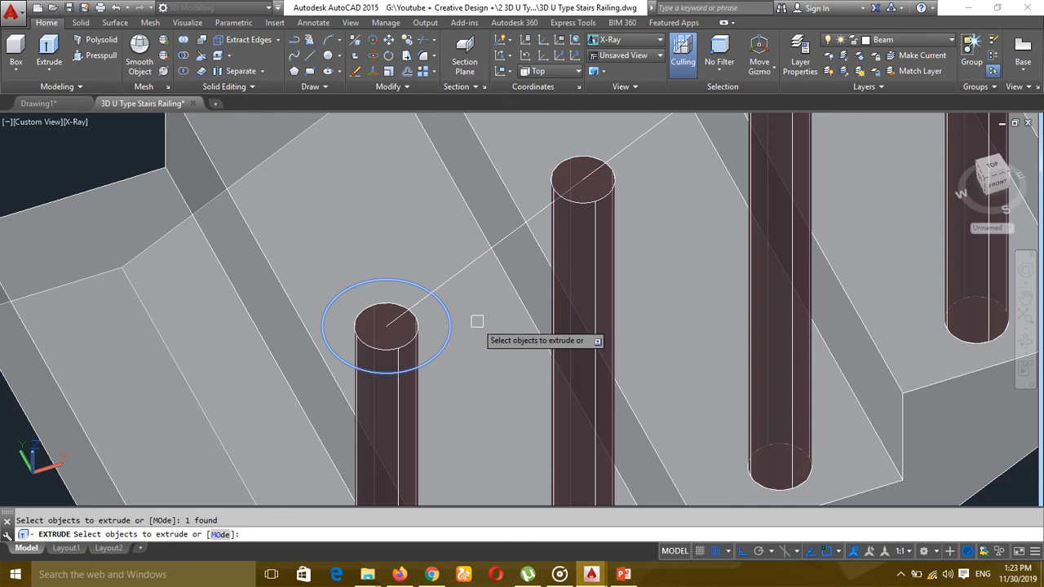
pyautogui.press('Return')
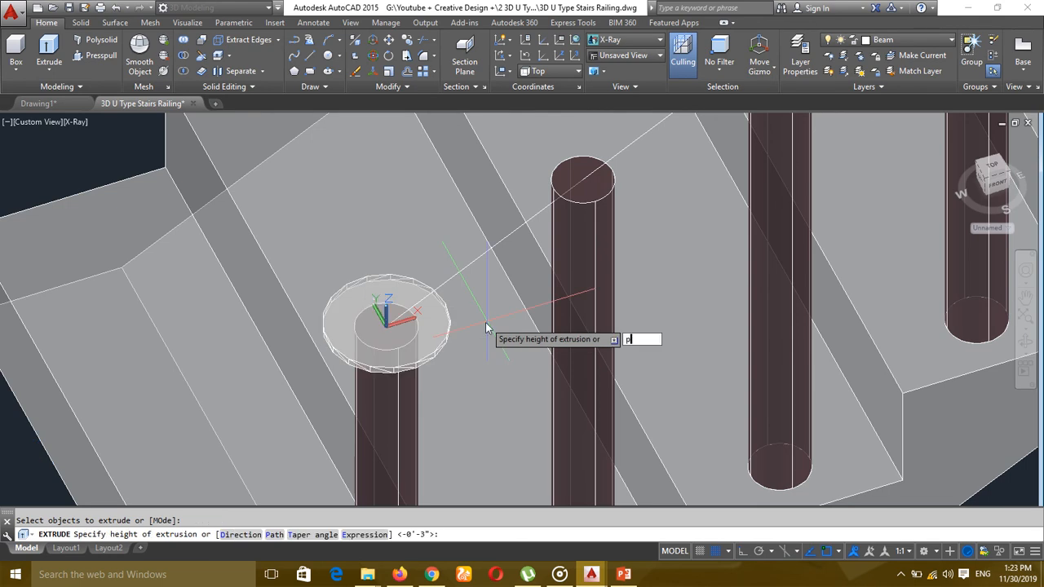
pyautogui.press('Return')
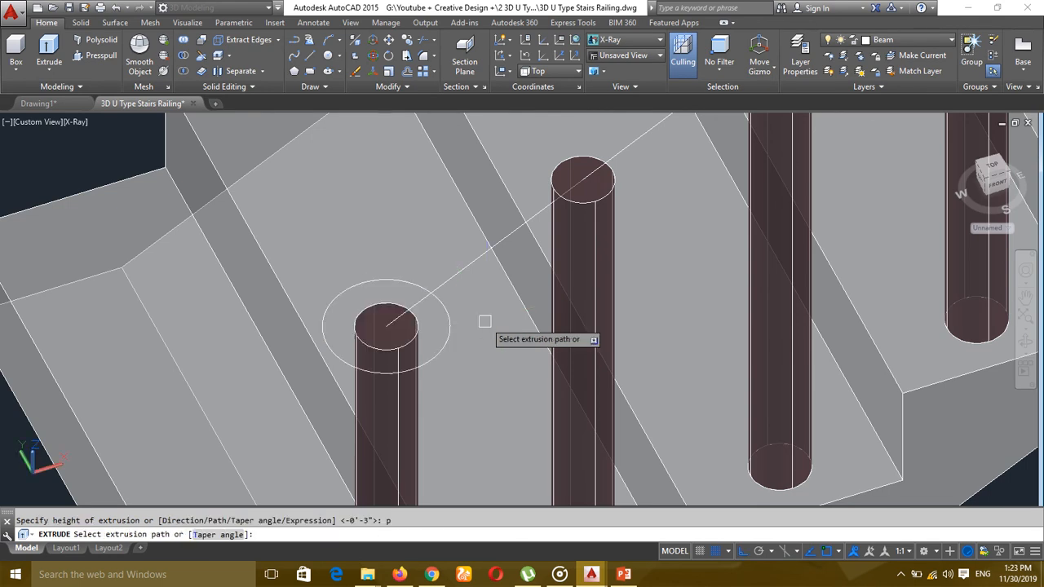
pyautogui.click(473, 261)
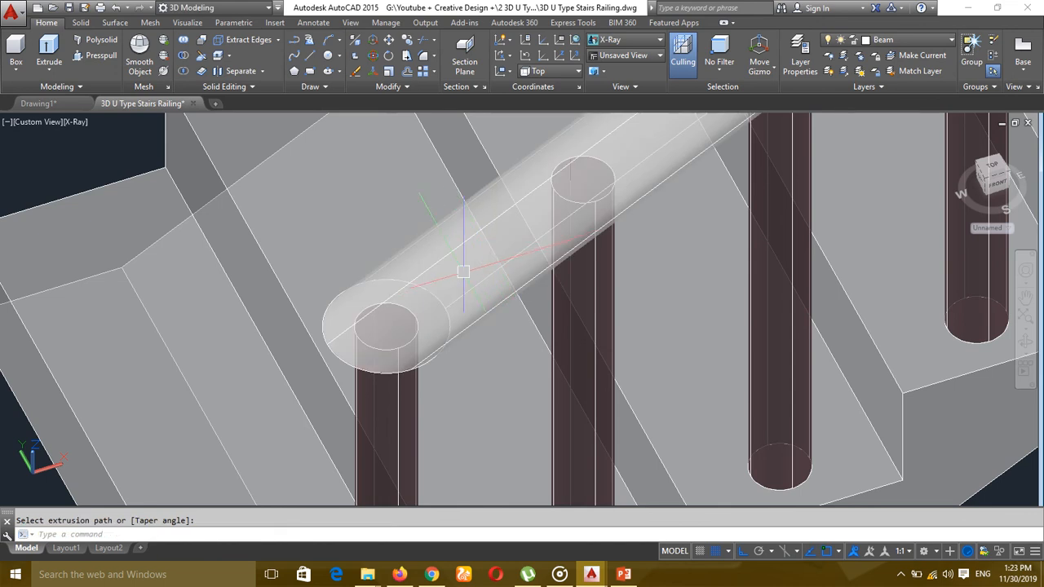
# Step: Draw a circle of 3-inch radius centred on the top of the lower flight's last post before the landing
pyautogui.scroll(-8, 463, 272)
pyautogui.moveTo(615, 326); pyautogui.dragTo(502, 466, button='middle')
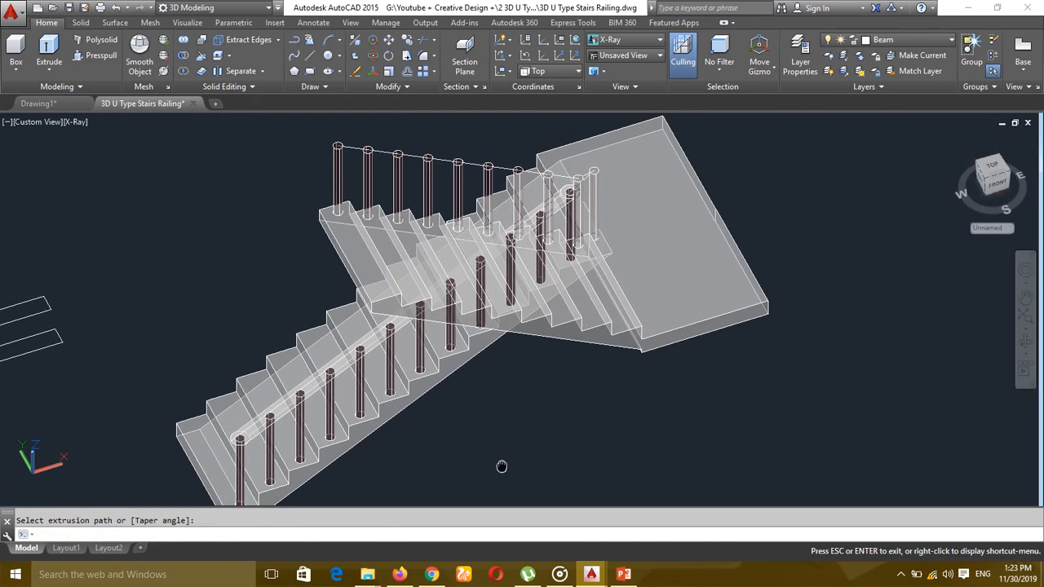
pyautogui.scroll(6, 587, 155)
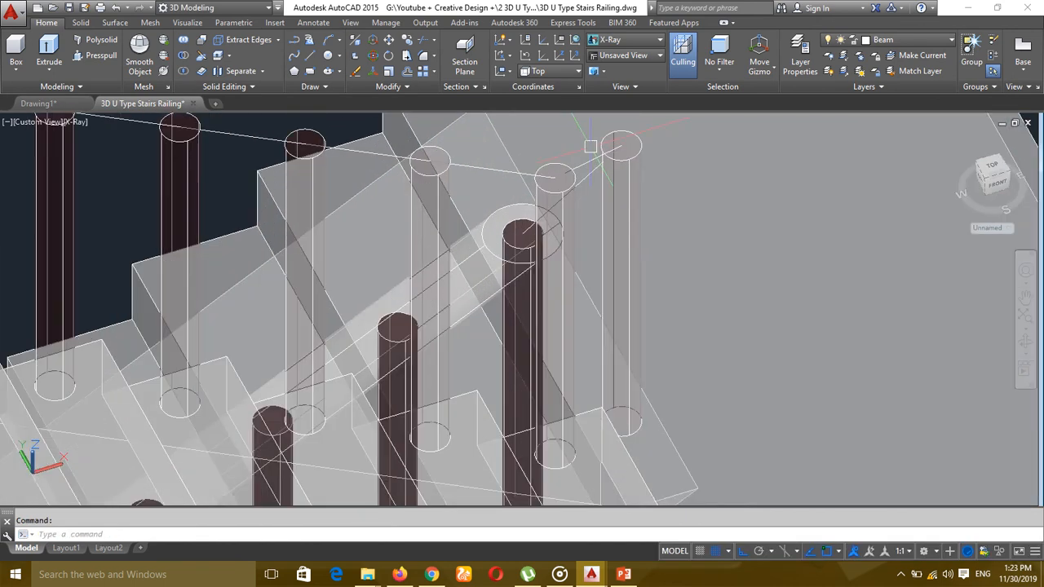
pyautogui.moveTo(591, 147); pyautogui.dragTo(590, 177, button='middle')
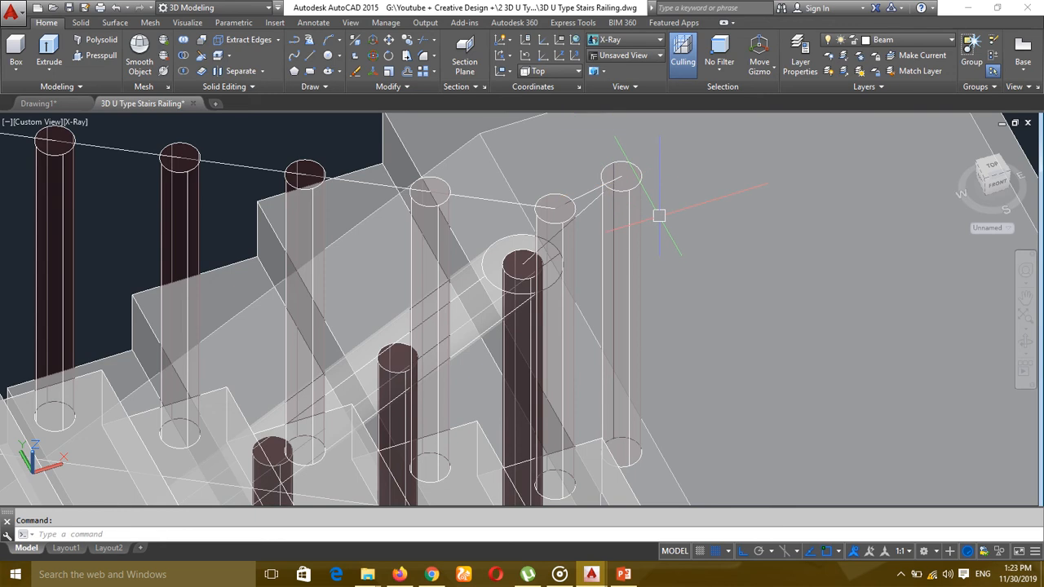
pyautogui.moveTo(659, 214); pyautogui.dragTo(612, 211, button='middle')
pyautogui.scroll(-2, 630, 211)
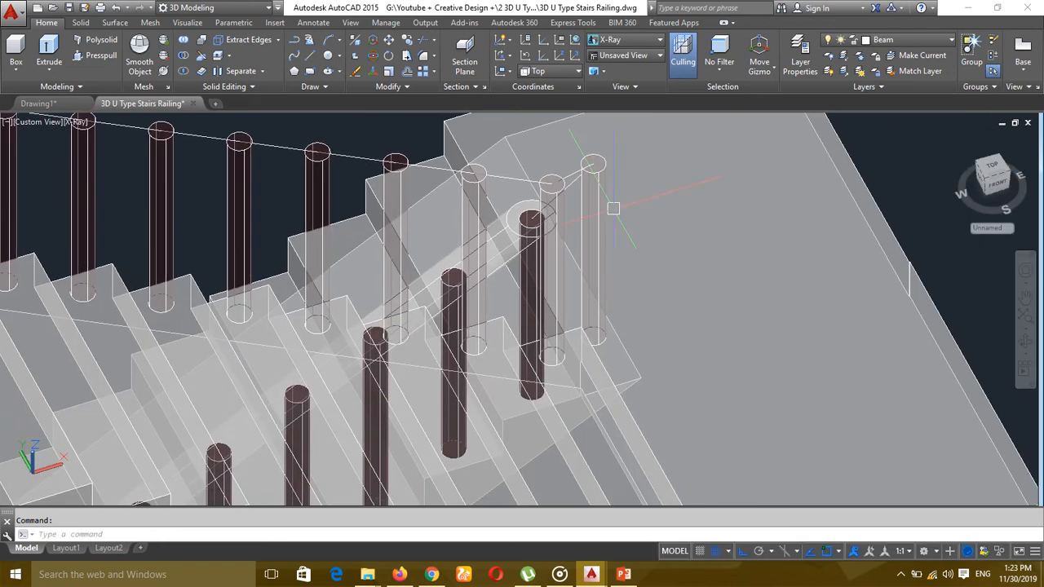
pyautogui.write('c')
pyautogui.press('Return')
pyautogui.scroll(5, 512, 232)
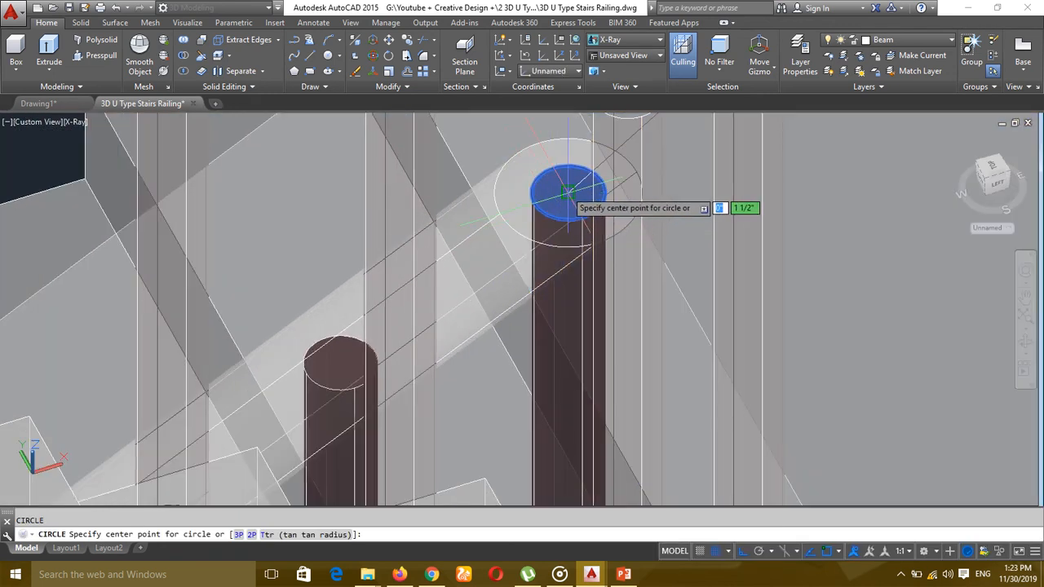
pyautogui.click(568, 192)
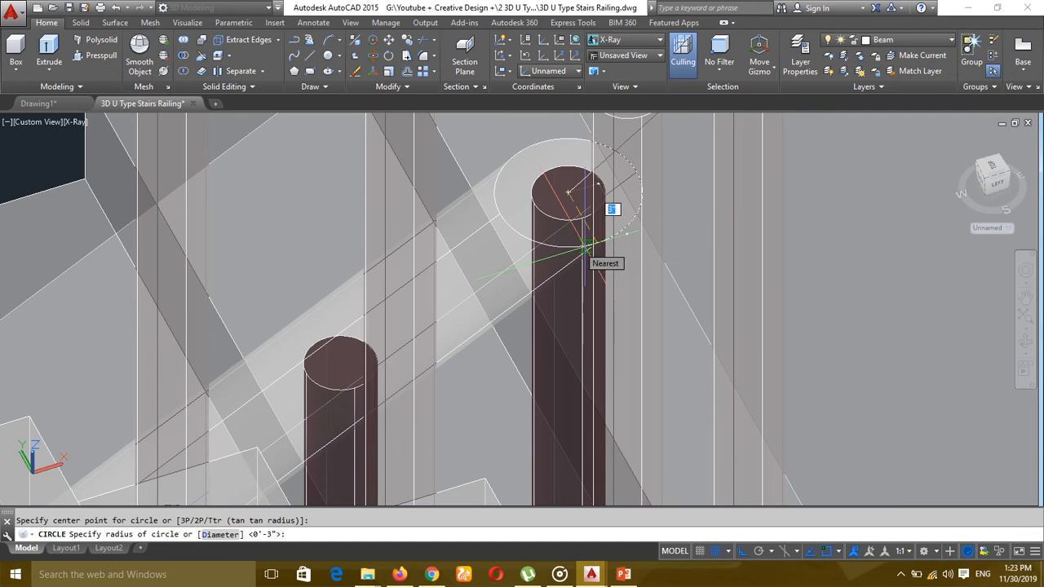
pyautogui.write('3')
pyautogui.press('Return')
pyautogui.scroll(-5, 578, 246)
pyautogui.moveTo(586, 248); pyautogui.dragTo(562, 268, button='middle')
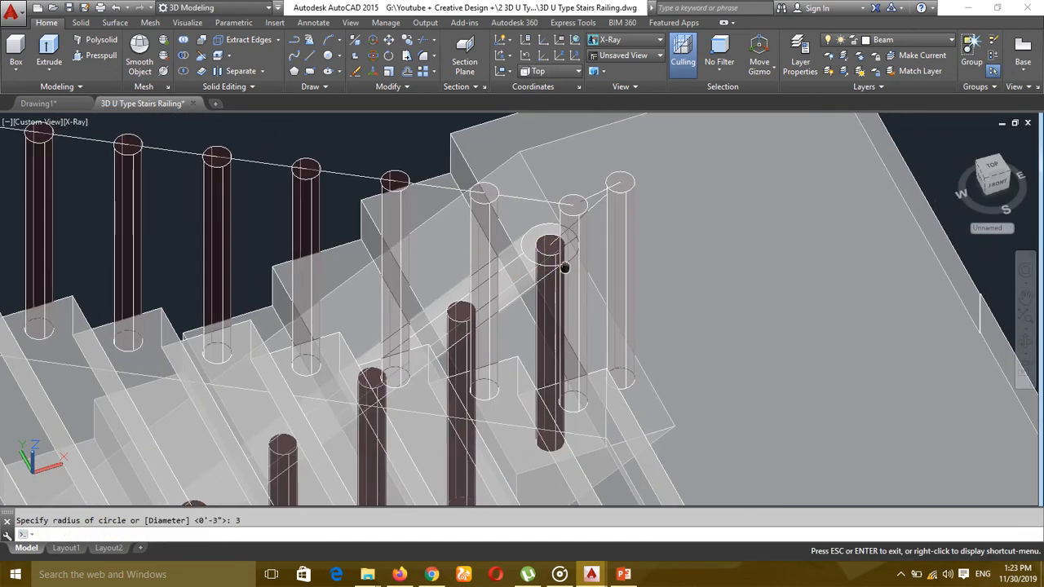
# Step: Draw circles of 3-inch radius centred on the tops of the two posts at the landing beside the upper flight
pyautogui.scroll(5, 613, 192)
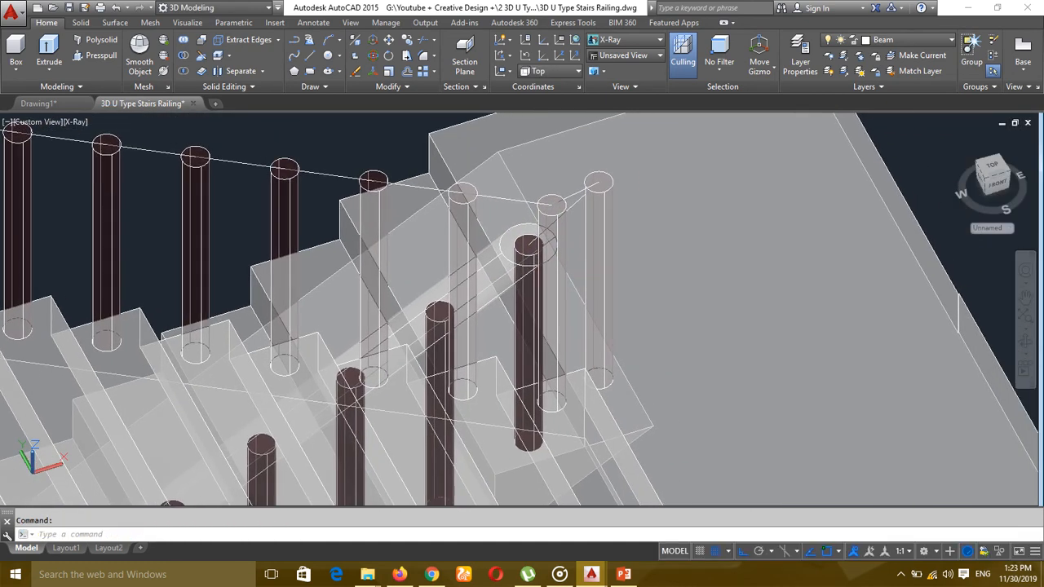
pyautogui.press('Return')
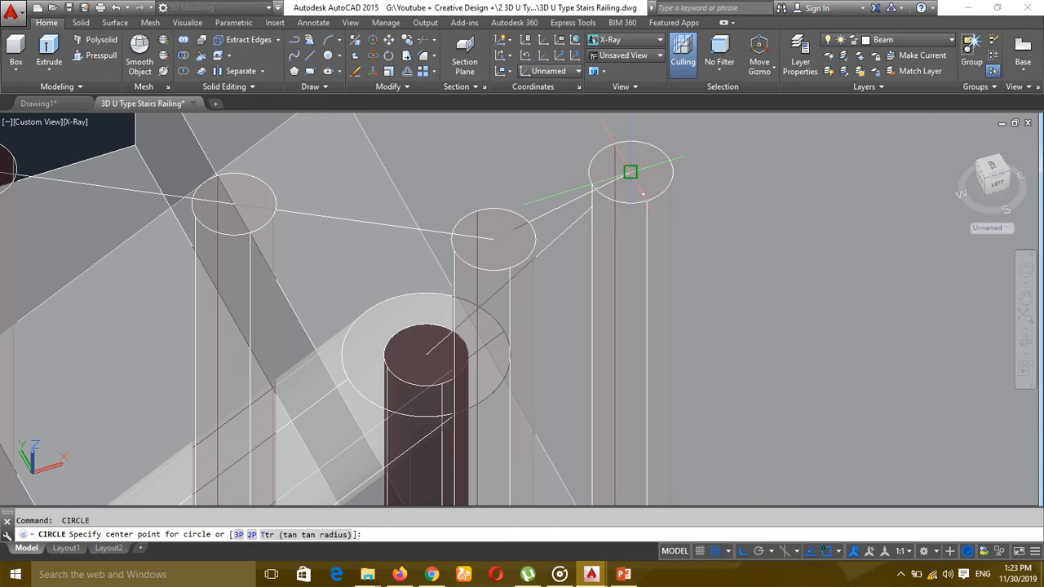
pyautogui.click(630, 173)
pyautogui.press('Return')
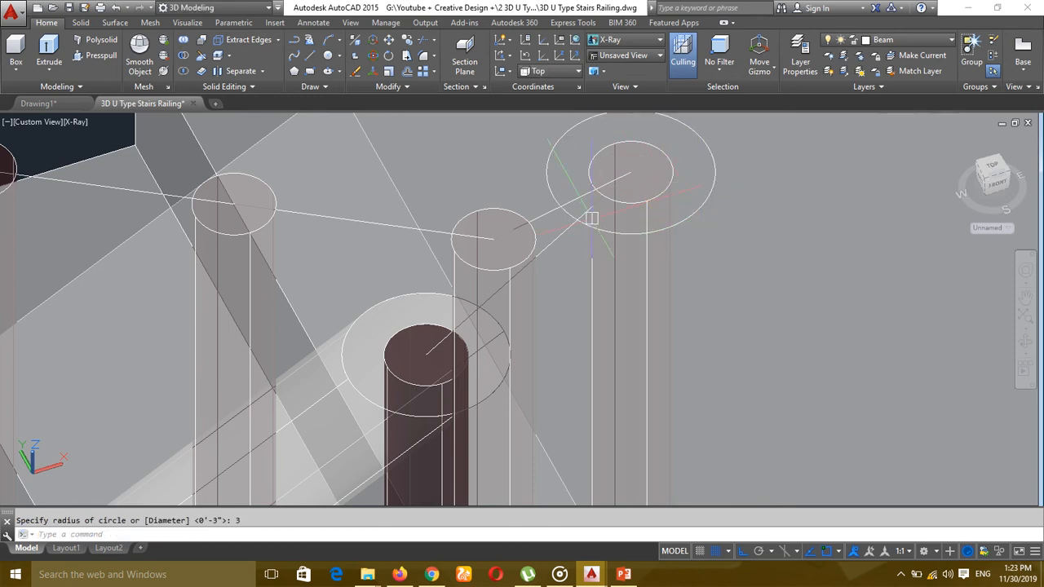
pyautogui.press('Return')
pyautogui.click(492, 239)
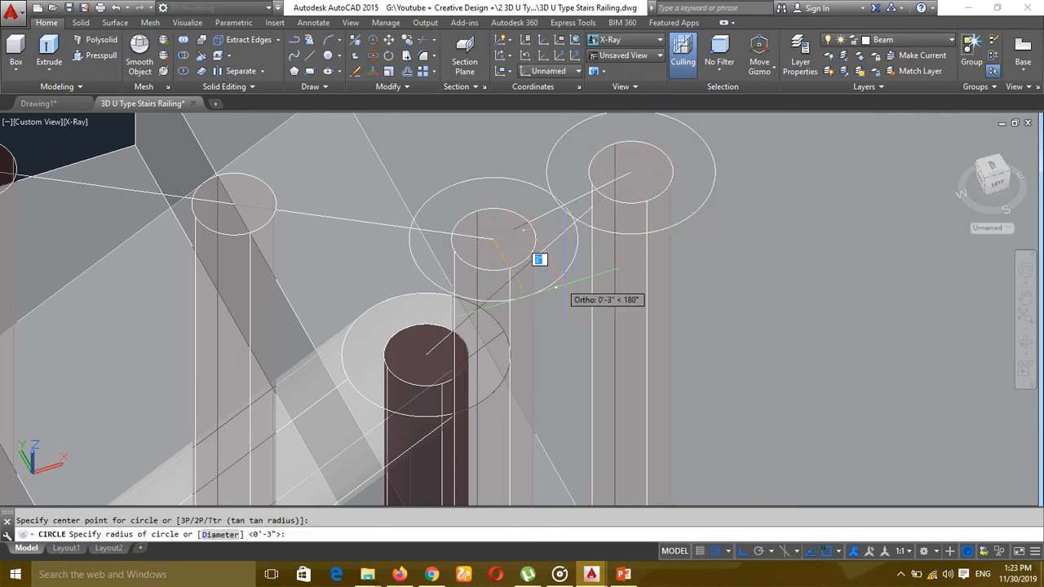
pyautogui.press('Return')
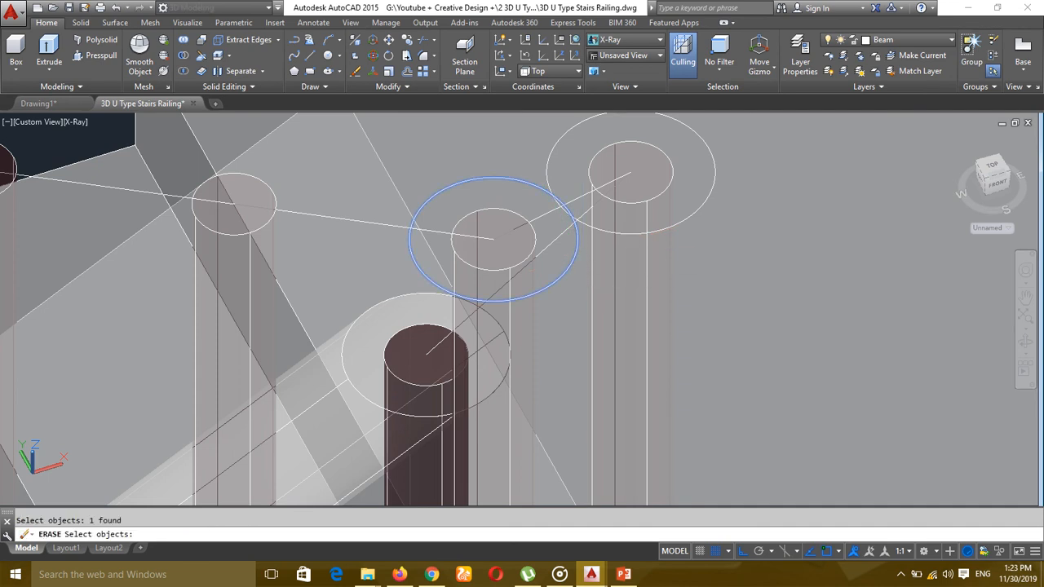
# Step: Erase the two circles on the landing posts and the extruded handrail along the lower flight
pyautogui.click(663, 230)
pyautogui.press('Delete')
pyautogui.scroll(-8, 664, 229)
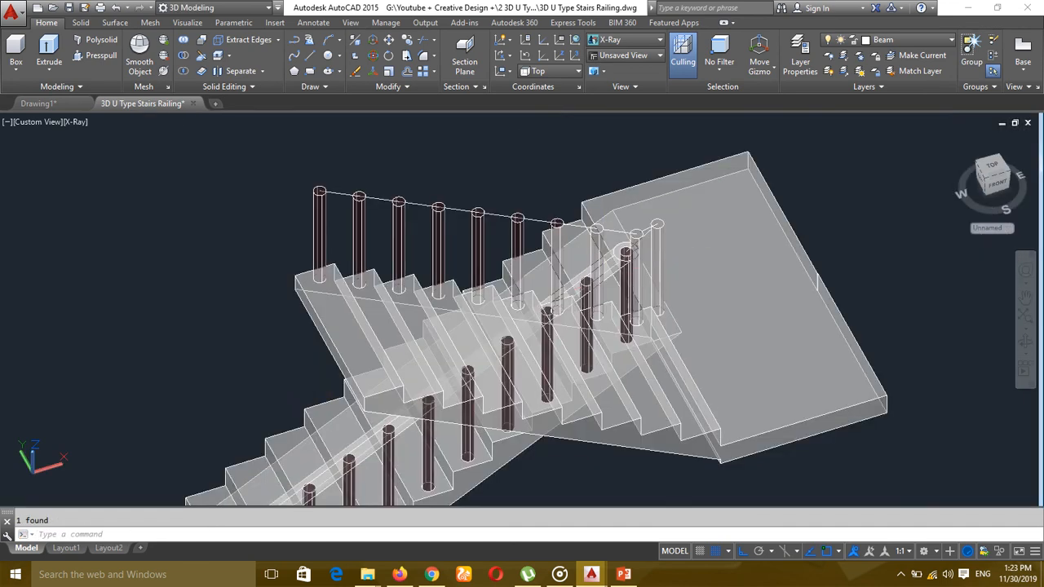
pyautogui.moveTo(481, 457); pyautogui.dragTo(534, 320, button='middle')
pyautogui.scroll(5, 244, 440)
pyautogui.write('e')
pyautogui.press('Return')
pyautogui.click(275, 359)
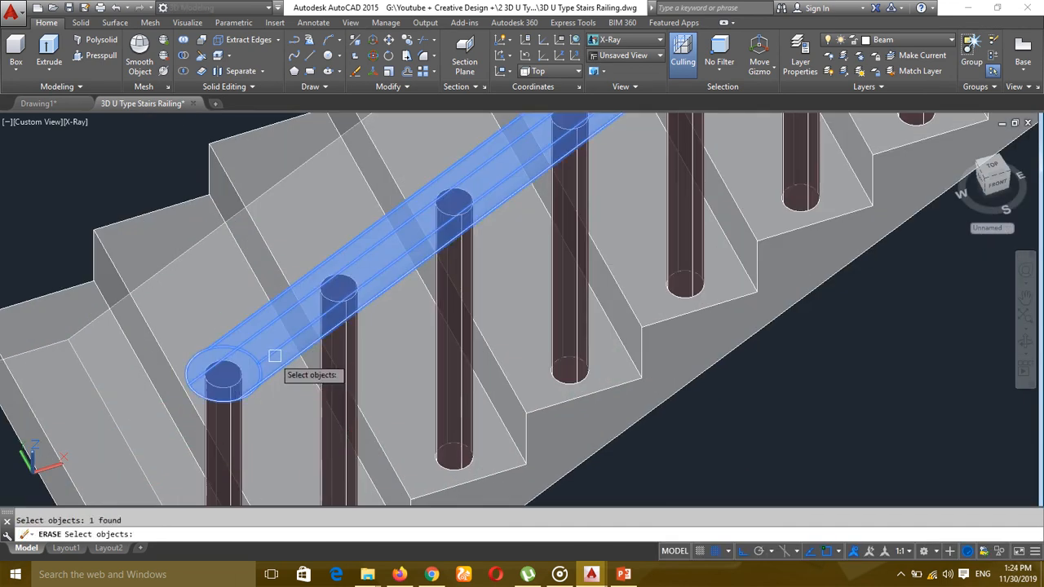
pyautogui.press('Return')
pyautogui.scroll(-5, 408, 424)
pyautogui.scroll(3, 422, 402)
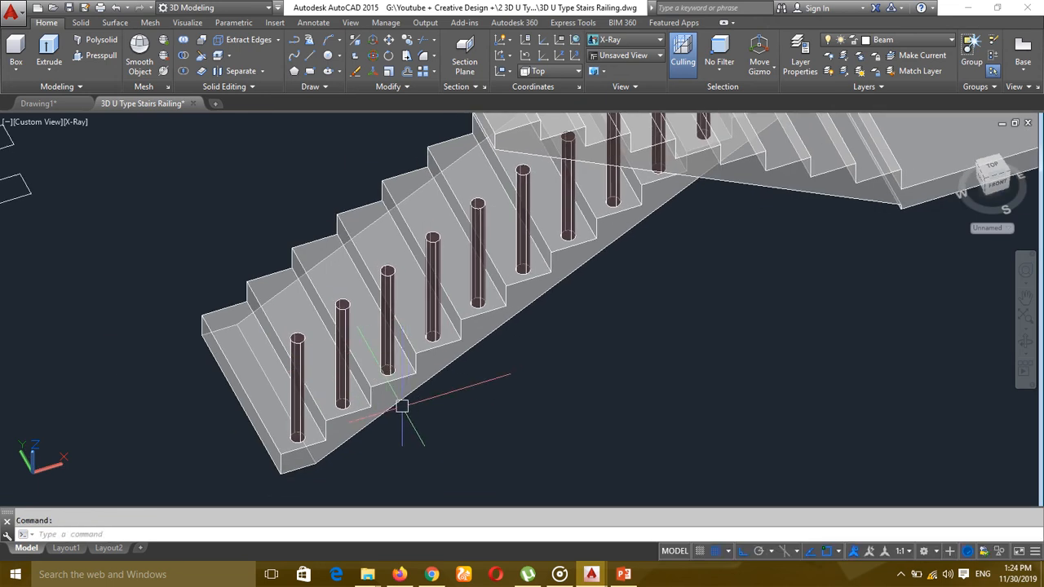
# Step: Undo erasing the lower flight's handrail and undo the two circles drawn on the landing posts
pyautogui.hotkey('ctrl', 'z')
pyautogui.hotkey('ctrl', 'z')
pyautogui.hotkey('ctrl', 'z')
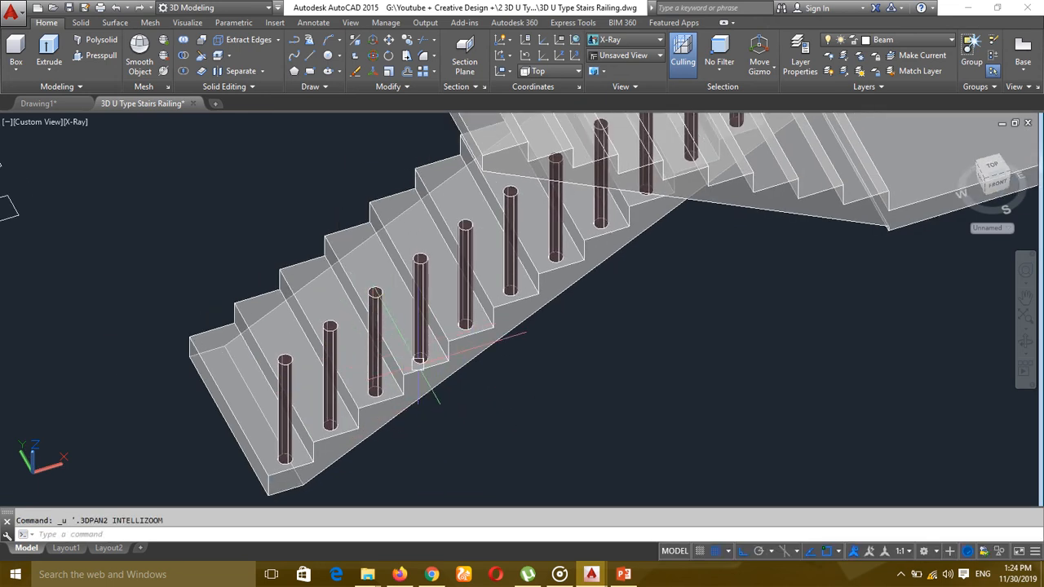
pyautogui.hotkey('ctrl', 'z')
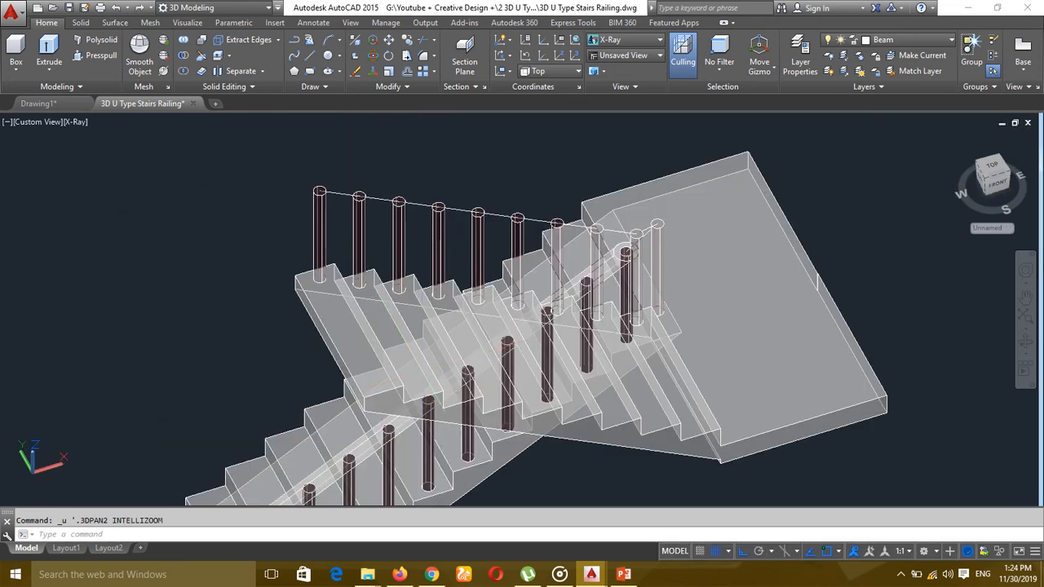
pyautogui.hotkey('ctrl', 'z')
pyautogui.hotkey('ctrl', 'z')
pyautogui.hotkey('ctrl', 'z')
pyautogui.hotkey('ctrl', 'z')
pyautogui.hotkey('ctrl', 'z')
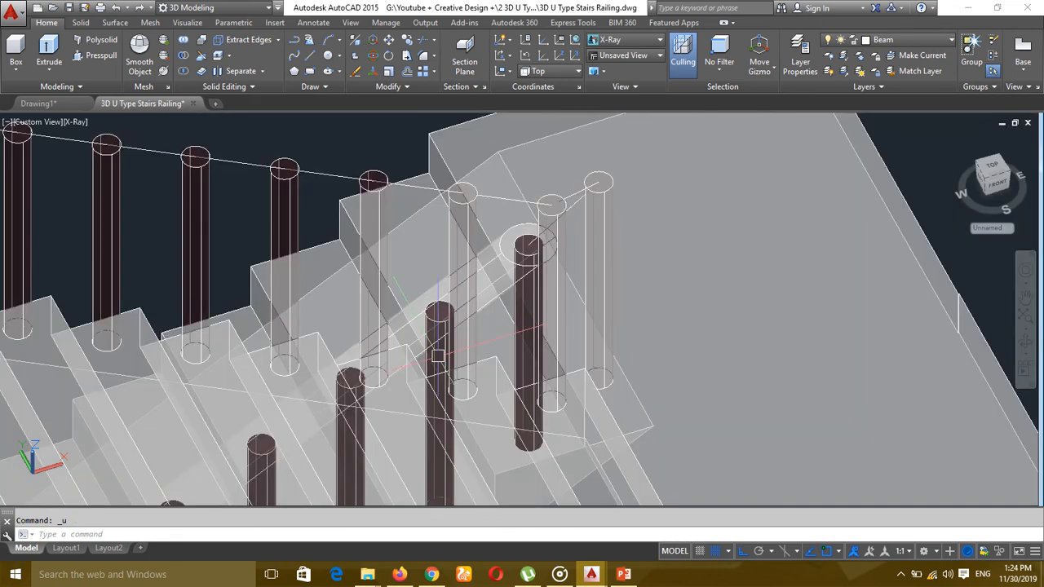
# Step: Undo the circle drawn on the lower flight's last post and the handrail extrusion along that flight
pyautogui.hotkey('ctrl', 'z')
pyautogui.hotkey('ctrl', 'z')
pyautogui.hotkey('ctrl', 'z')
pyautogui.hotkey('ctrl', 'z')
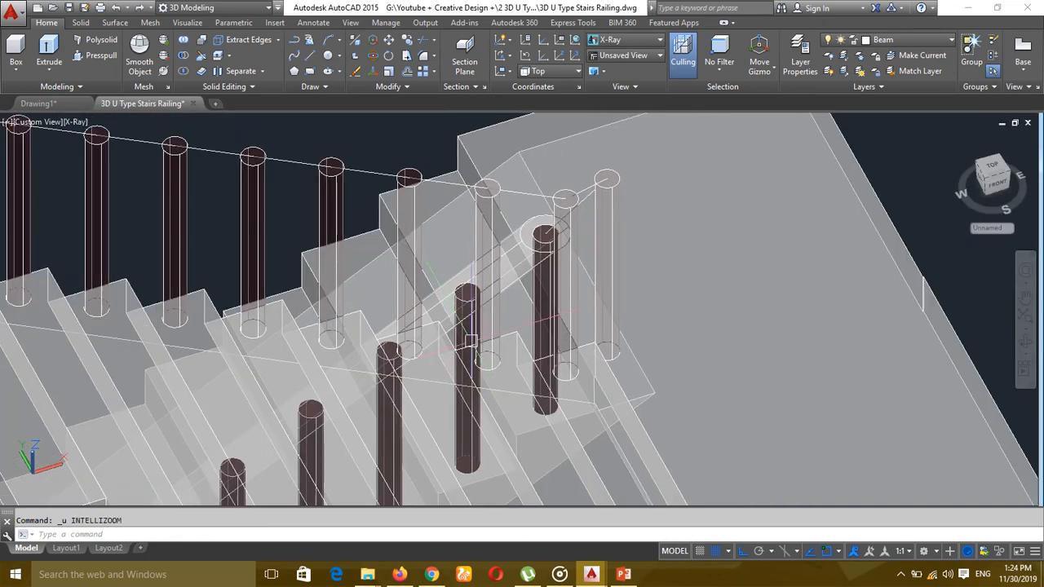
pyautogui.hotkey('ctrl', 'z')
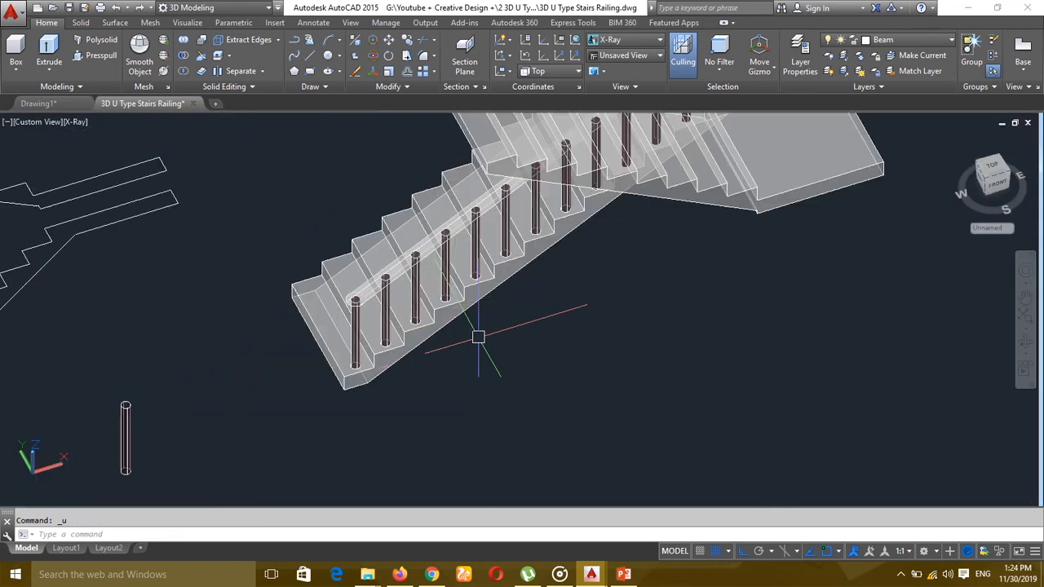
pyautogui.hotkey('ctrl', 'z')
pyautogui.hotkey('ctrl', 'z')
pyautogui.hotkey('ctrl', 'z')
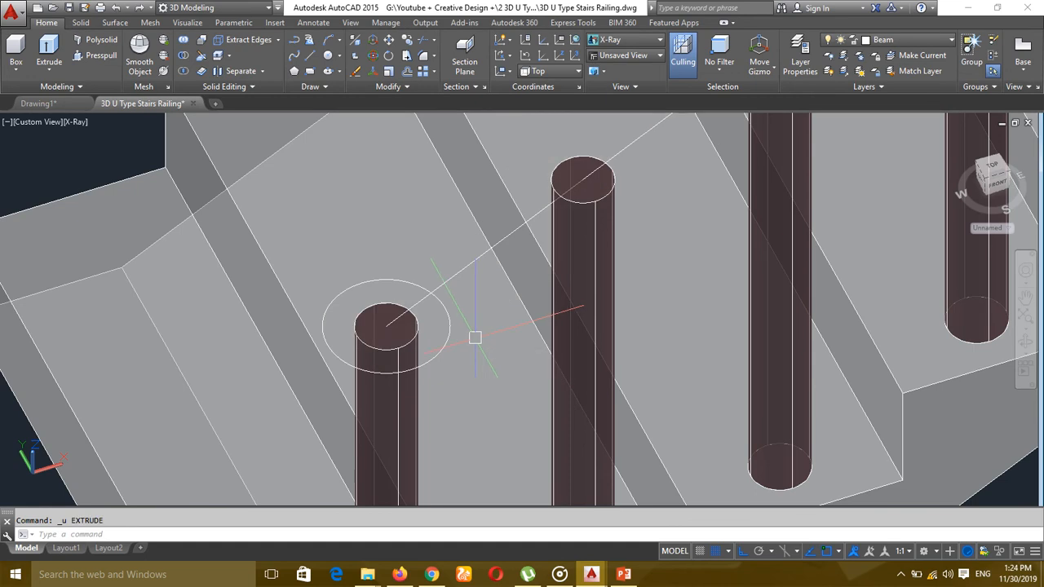
pyautogui.hotkey('ctrl', 'z')
# Step: Erase the circle around the top of the lower flight's first post
pyautogui.write('e')
pyautogui.press('Return')
pyautogui.scroll(5, 382, 306)
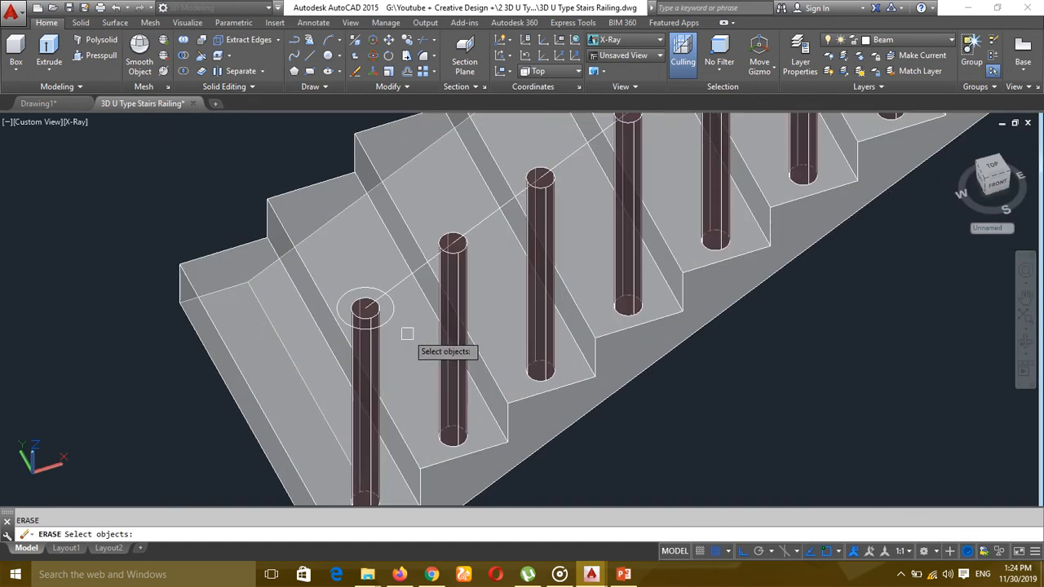
pyautogui.click(382, 306)
pyautogui.scroll(-5, 402, 309)
pyautogui.moveTo(403, 310); pyautogui.dragTo(349, 321, button='middle')
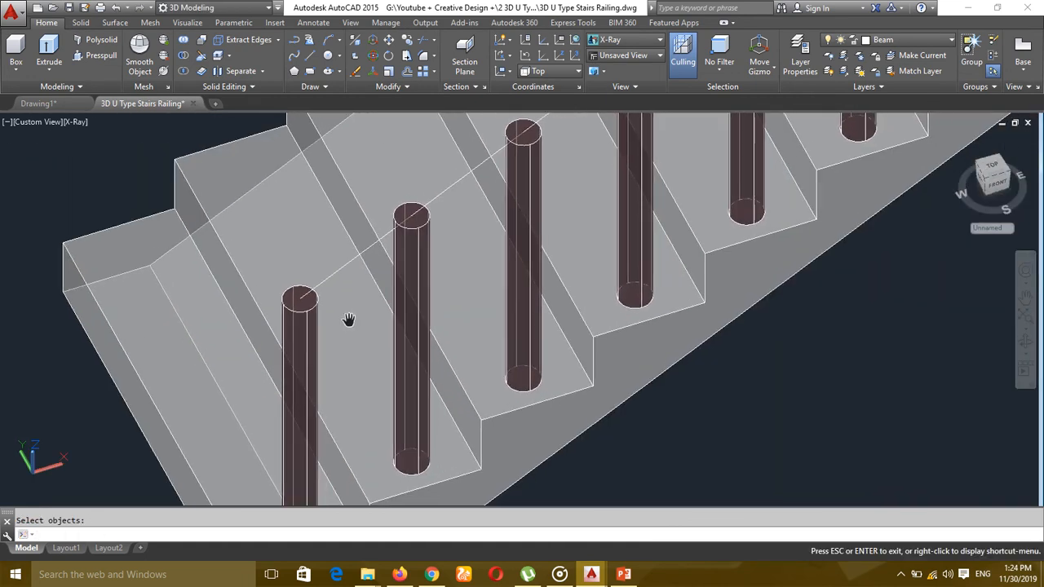
pyautogui.press('Return')
pyautogui.write('z')
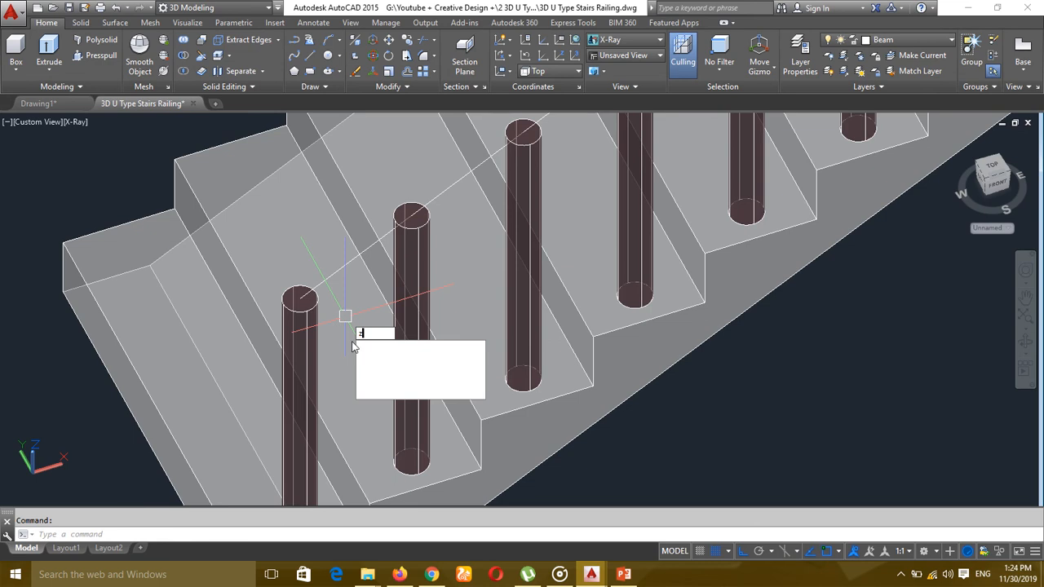
pyautogui.press('Escape')
pyautogui.click(719, 453)
pyautogui.press('Escape')
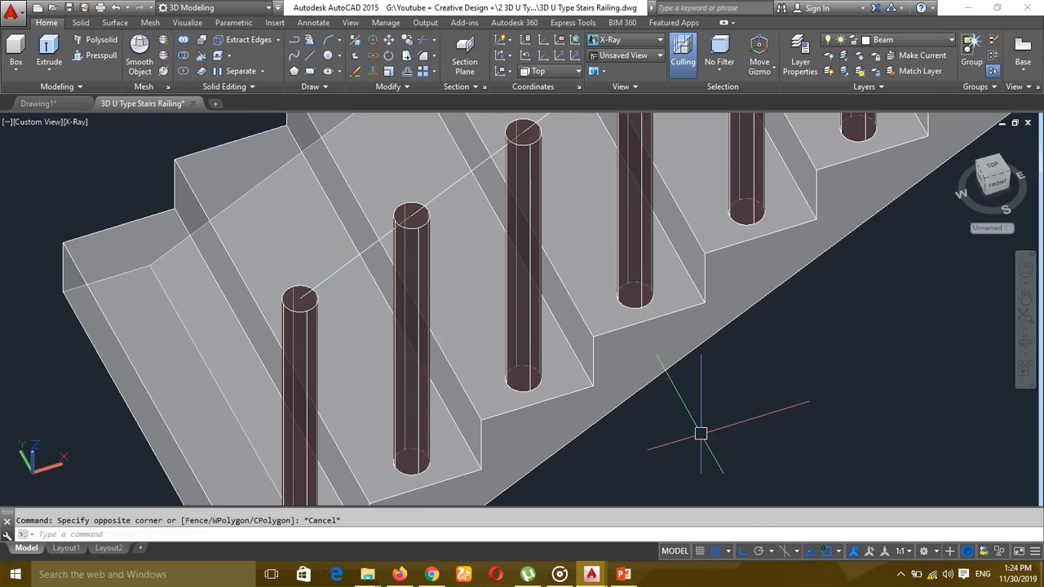
# Step: Draw a polyline from the top centre of the lower flight's first post to that of its last post before the landing
pyautogui.moveTo(701, 433); pyautogui.dragTo(562, 437, button='middle')
pyautogui.write('pl')
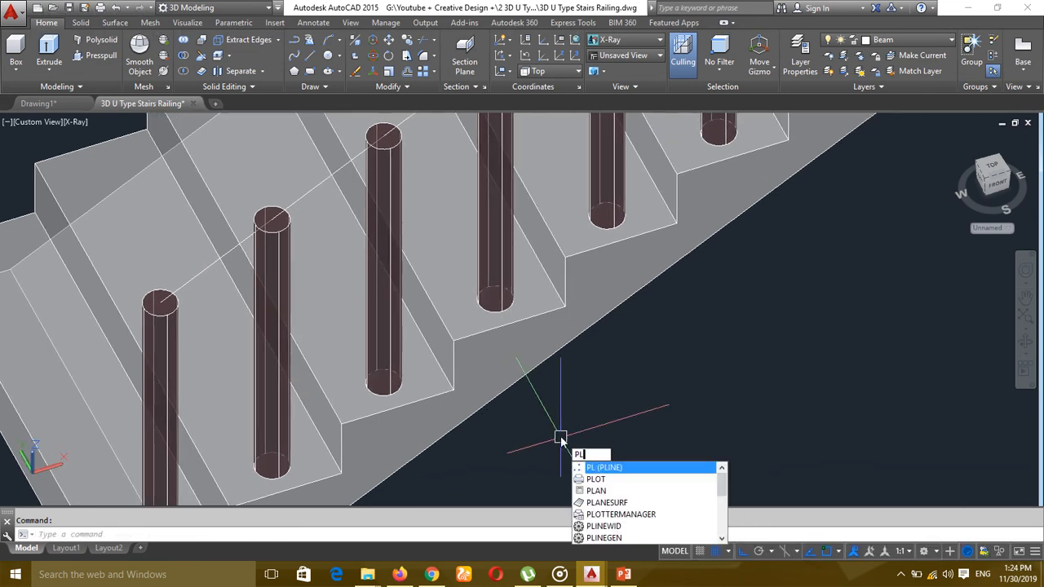
pyautogui.press('Return')
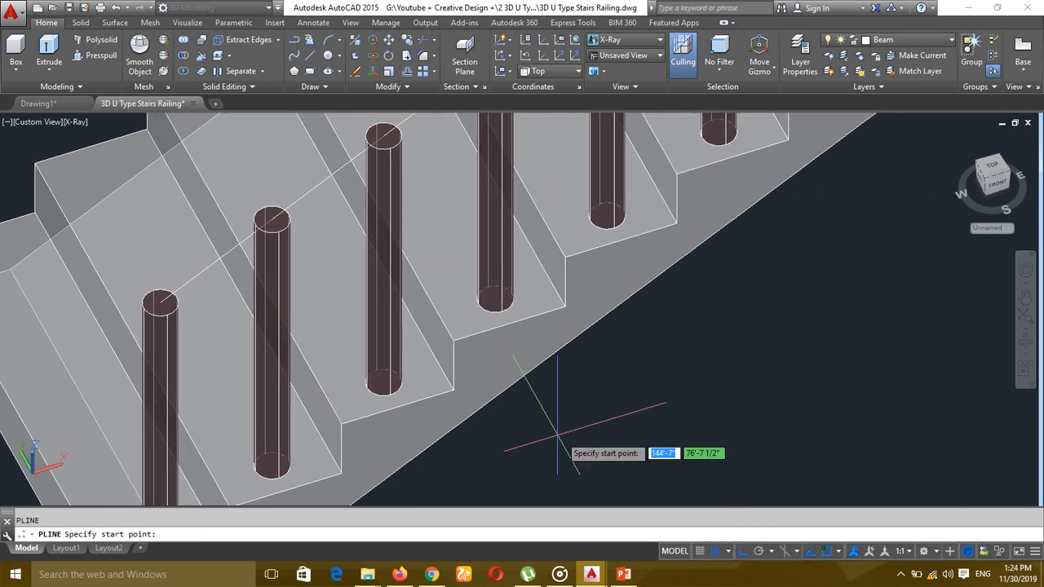
pyautogui.click(160, 303)
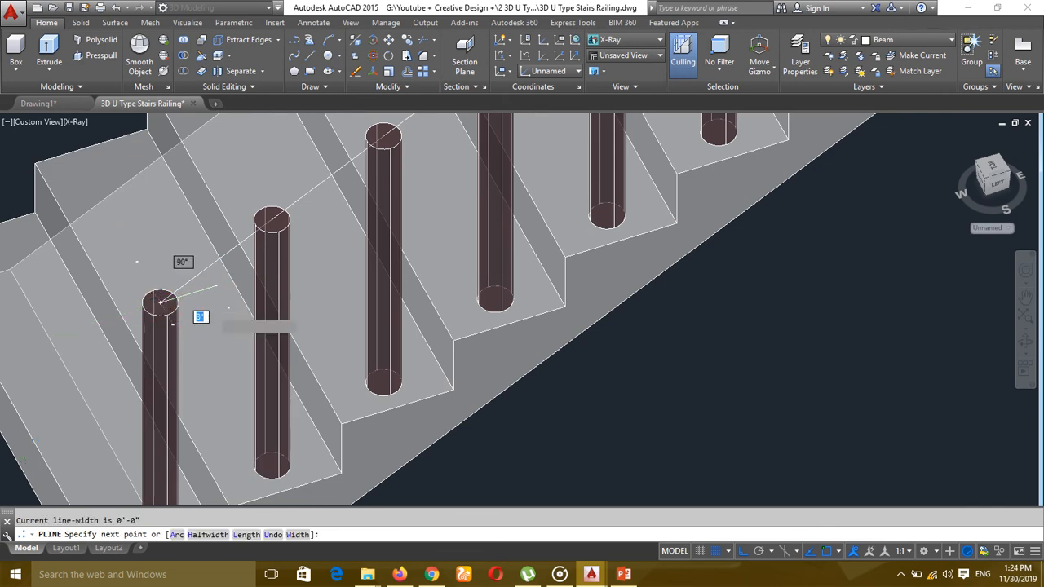
pyautogui.scroll(-2, 429, 307)
pyautogui.moveTo(429, 307); pyautogui.dragTo(231, 452, button='middle')
pyautogui.moveTo(545, 306); pyautogui.dragTo(308, 482, button='middle')
pyautogui.moveTo(531, 288); pyautogui.dragTo(347, 393, button='middle')
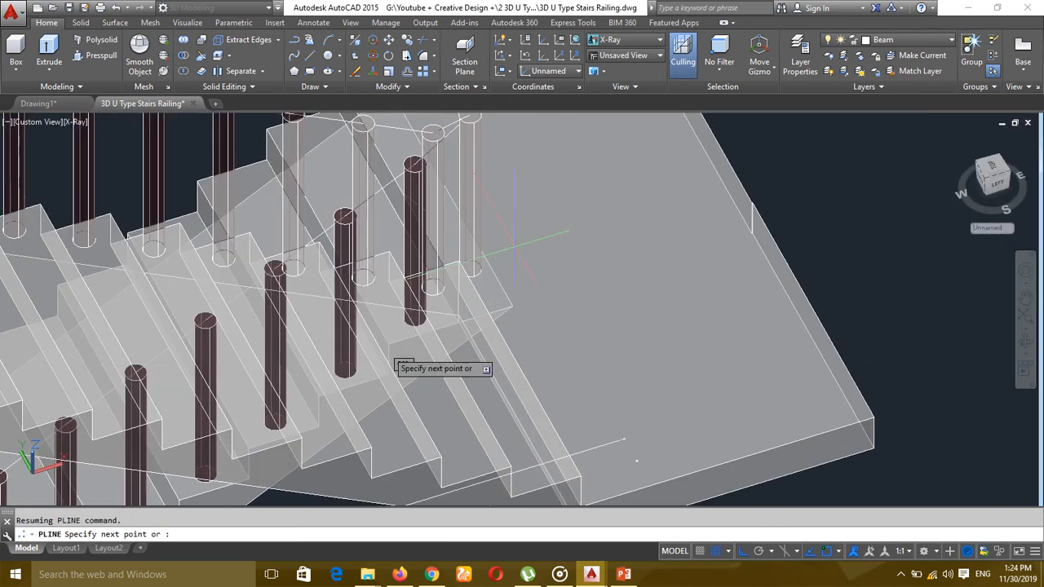
pyautogui.moveTo(563, 147); pyautogui.dragTo(521, 217, button='middle')
pyautogui.scroll(3, 389, 218)
pyautogui.scroll(5, 456, 174)
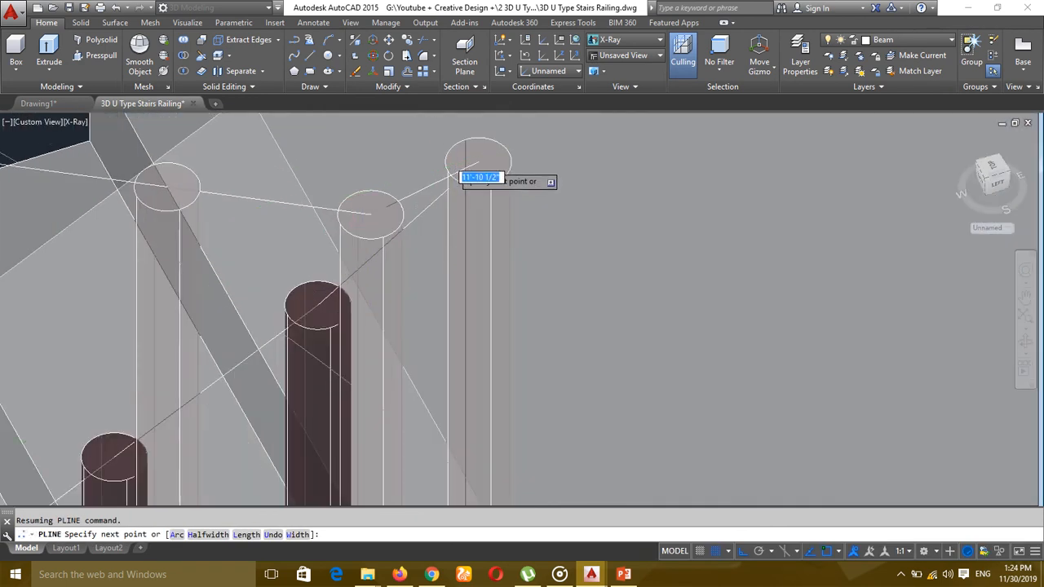
pyautogui.scroll(-3, 503, 174)
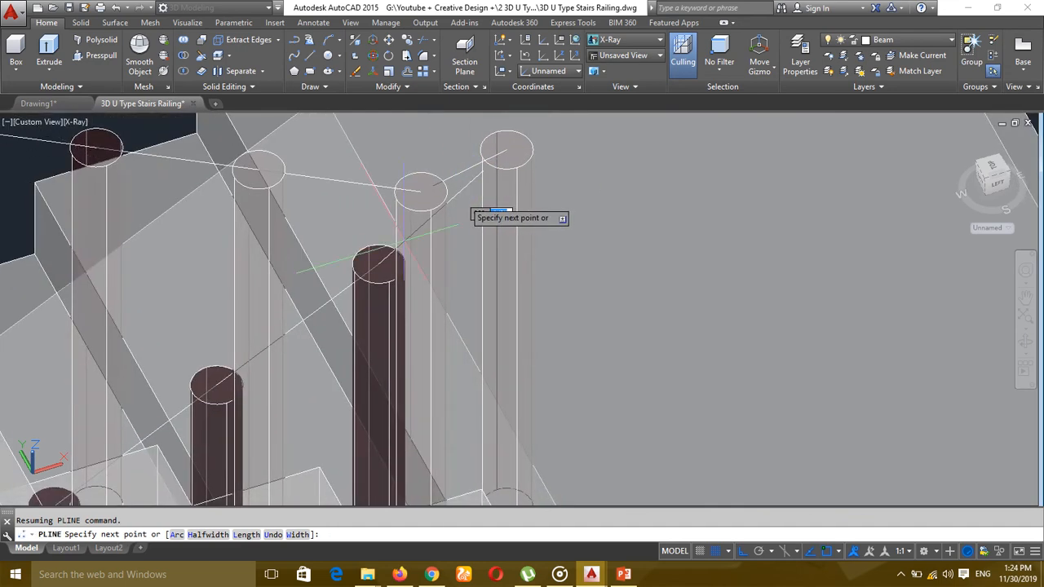
pyautogui.scroll(6, 396, 275)
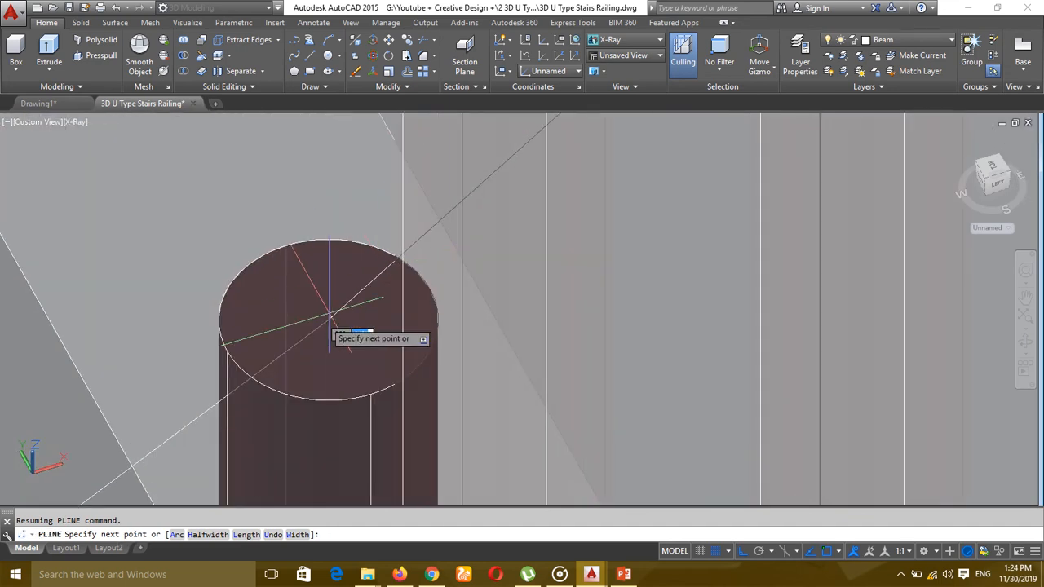
pyautogui.click(329, 319)
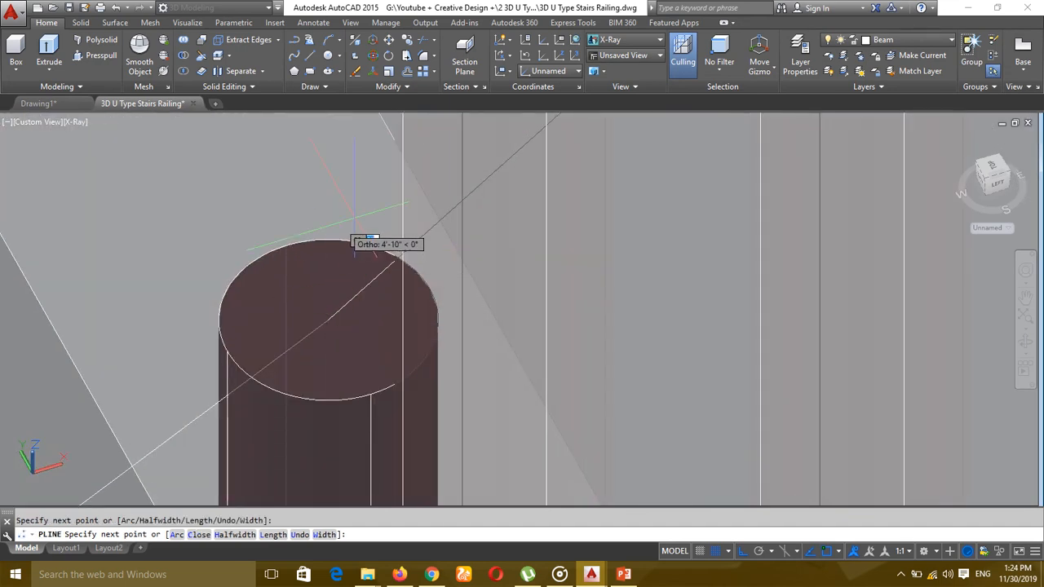
pyautogui.press('Escape')
pyautogui.scroll(-6, 576, 149)
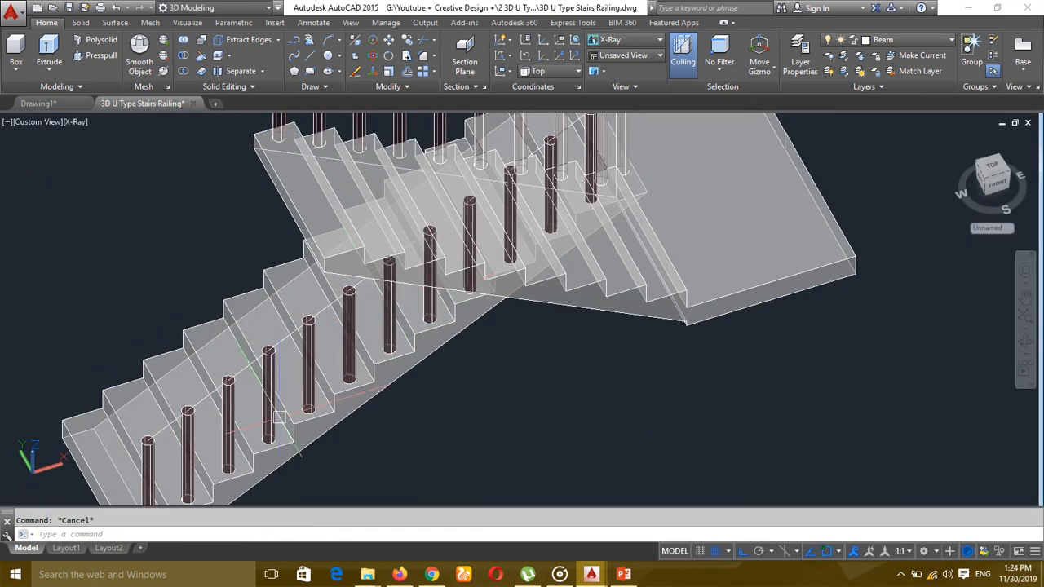
# Step: Erase the line running over the lower flight's post tops and undo that erasure
pyautogui.moveTo(278, 417); pyautogui.dragTo(310, 370, button='middle')
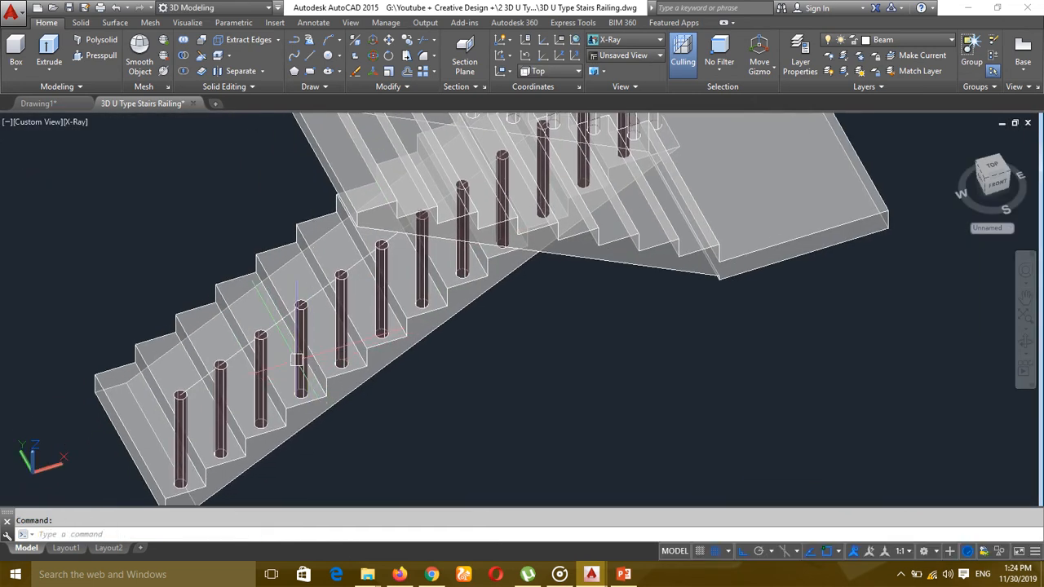
pyautogui.press('Return')
pyautogui.scroll(2, 281, 346)
pyautogui.click(288, 322)
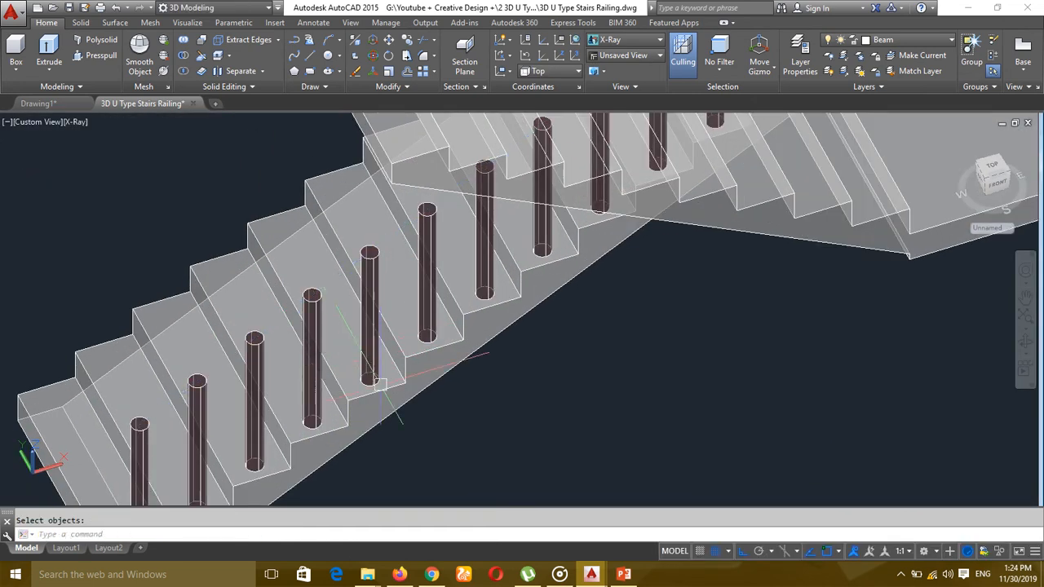
pyautogui.hotkey('ctrl', 'z')
pyautogui.moveTo(436, 415); pyautogui.dragTo(436, 393, button='middle')
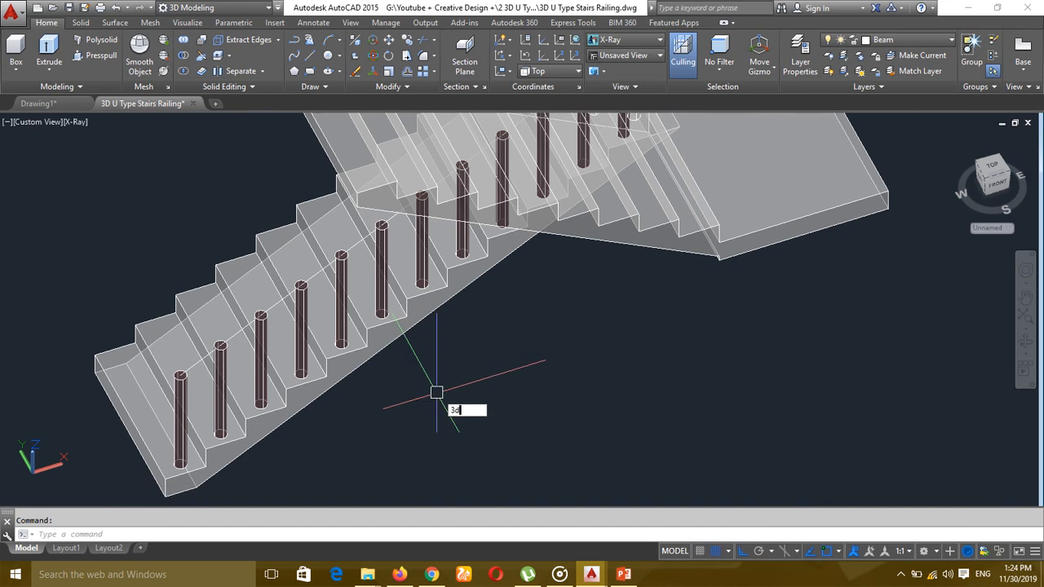
# Step: From the back of the stairs, try to draw a polyline over the lower flight's posts, from the first to the last before the landing
pyautogui.write('o')
pyautogui.press('Return')
pyautogui.moveTo(400, 403); pyautogui.dragTo(614, 379)
pyautogui.moveTo(538, 343); pyautogui.dragTo(613, 439, button='middle')
pyautogui.press('Escape')
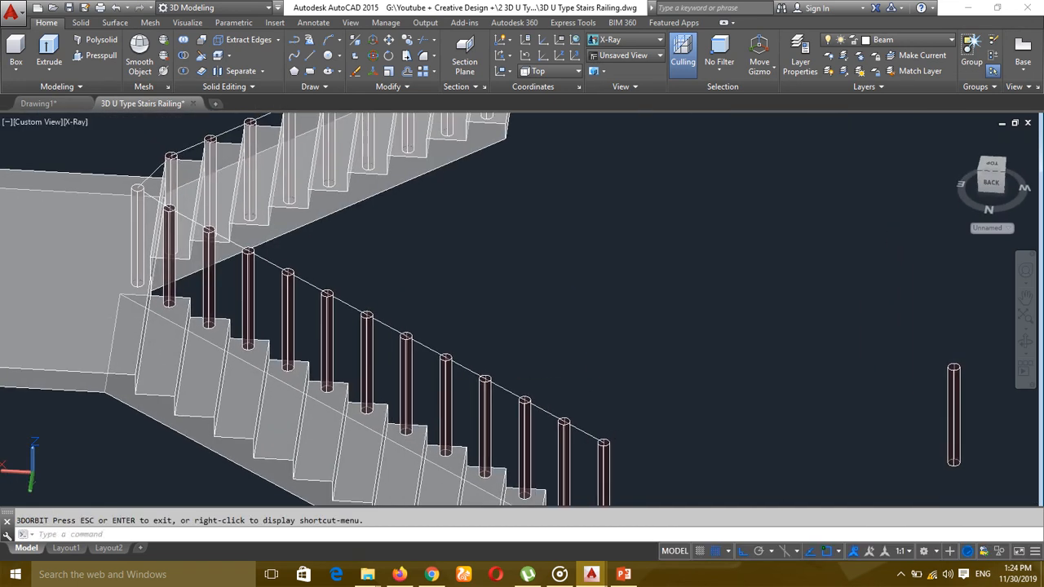
pyautogui.moveTo(571, 380); pyautogui.dragTo(549, 356, button='middle')
pyautogui.write('pl')
pyautogui.press('Return')
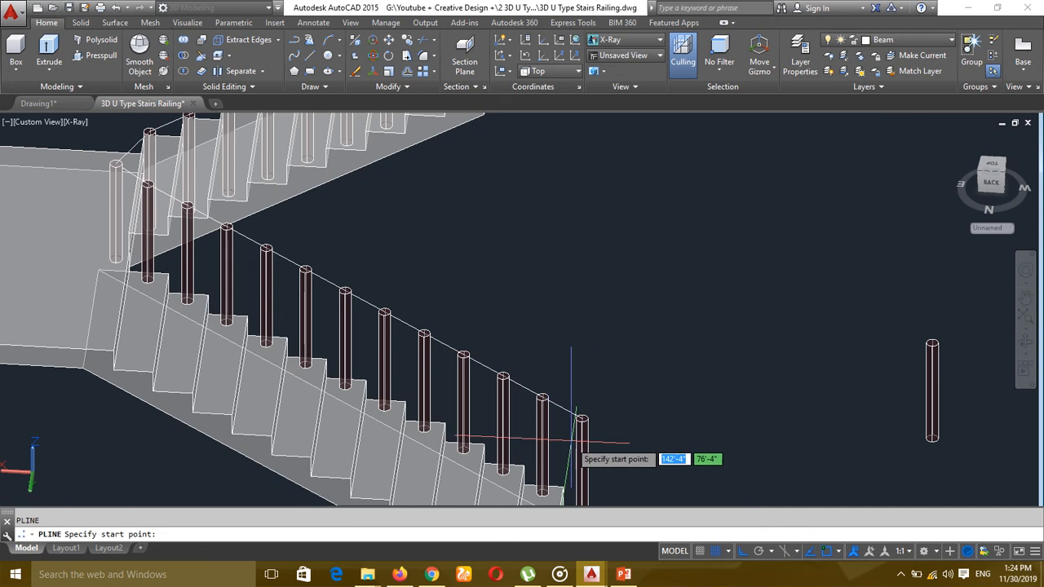
pyautogui.scroll(3, 578, 424)
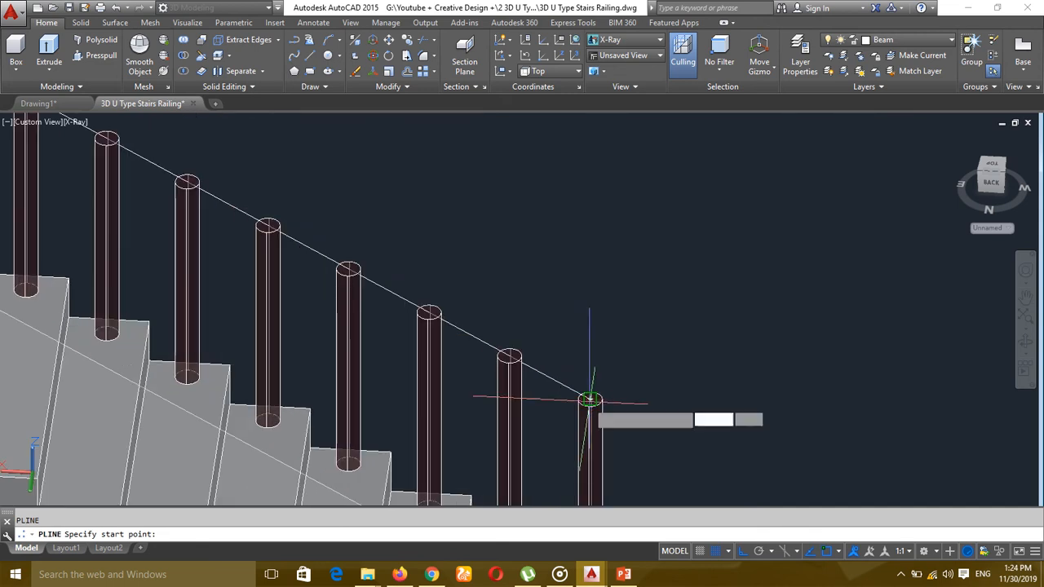
pyautogui.click(591, 400)
pyautogui.scroll(-5, 590, 400)
pyautogui.scroll(6, 250, 356)
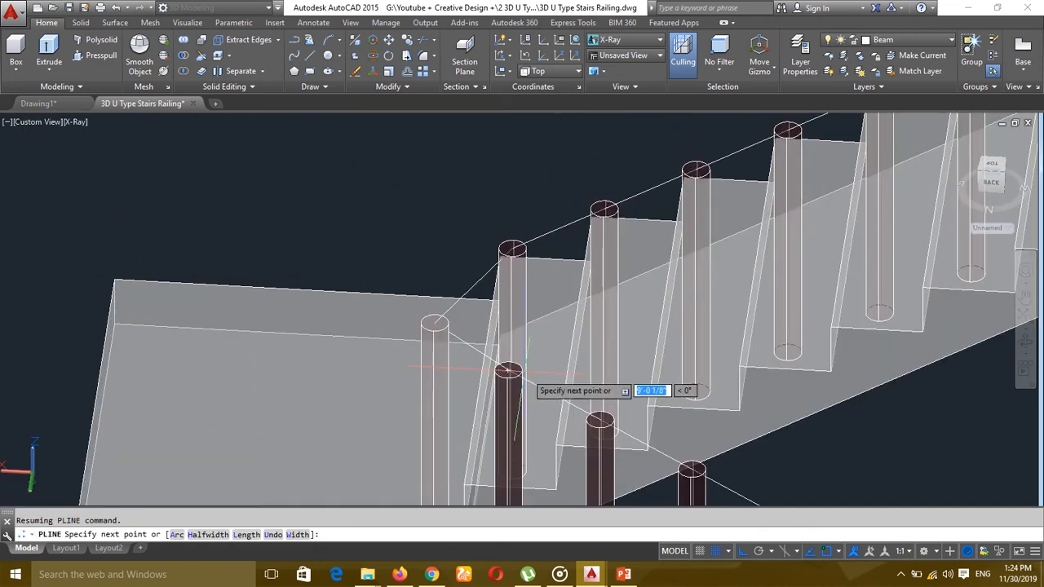
pyautogui.scroll(5, 506, 373)
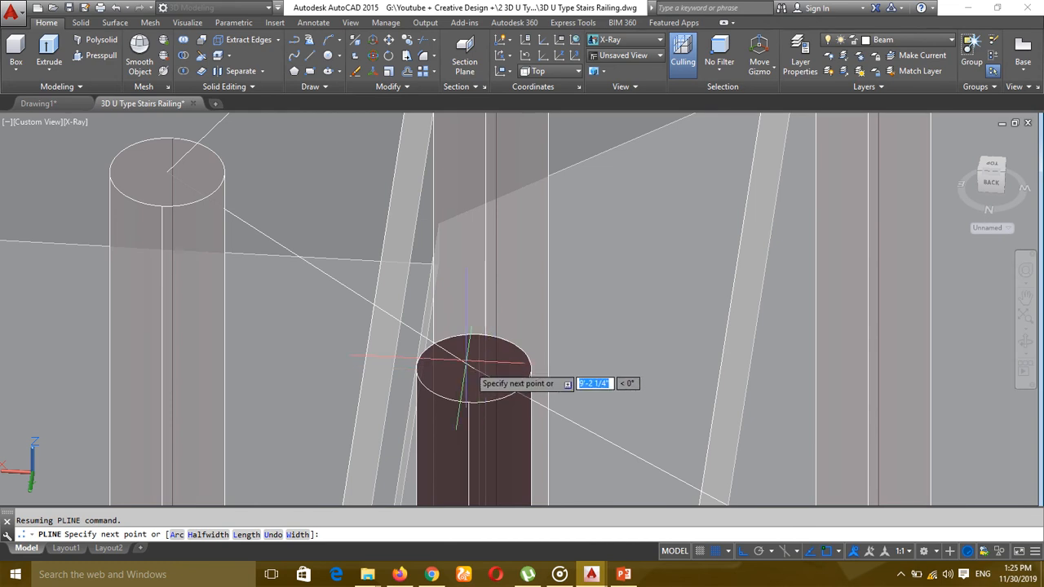
pyautogui.click(469, 367)
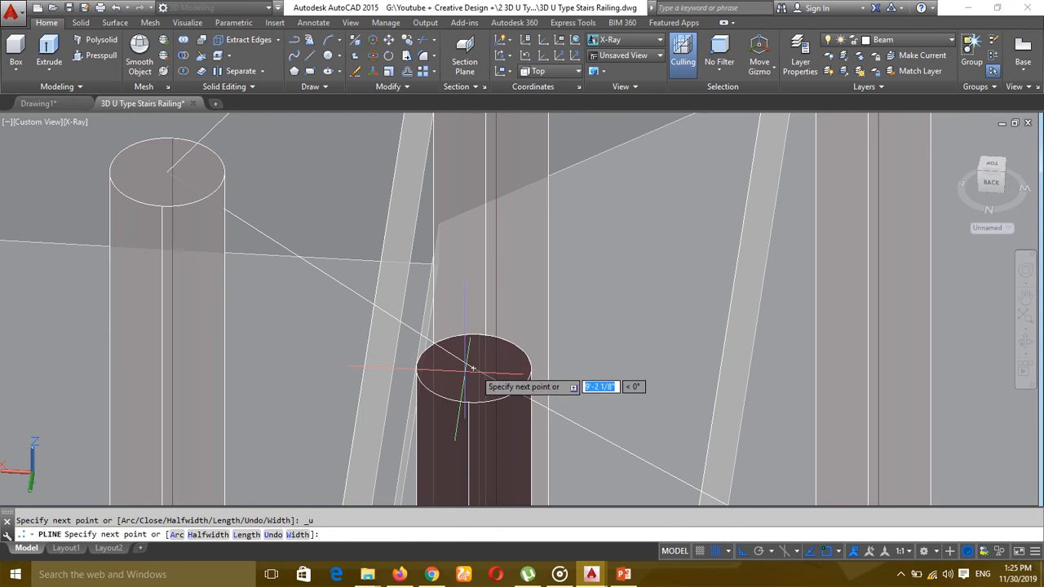
pyautogui.press('Escape')
# Step: From a near-top view, redraw the polyline between the top centres of the lower flight's first post and last post before the landing
pyautogui.moveTo(460, 364); pyautogui.dragTo(416, 348, button='middle')
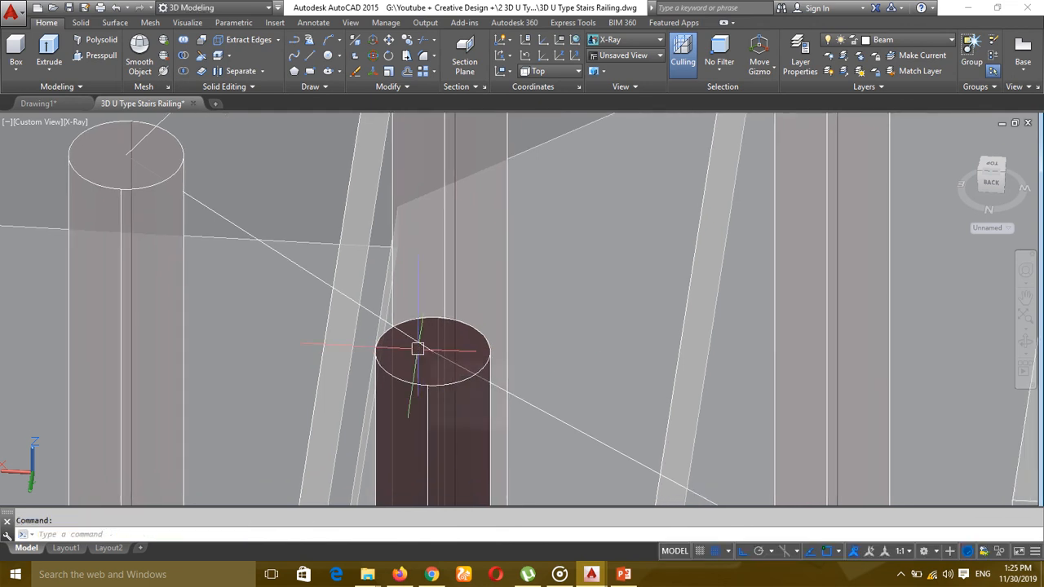
pyautogui.write('3dorbit')
pyautogui.press('Return')
pyautogui.moveTo(419, 345); pyautogui.dragTo(402, 255)
pyautogui.scroll(-5, 341, 412)
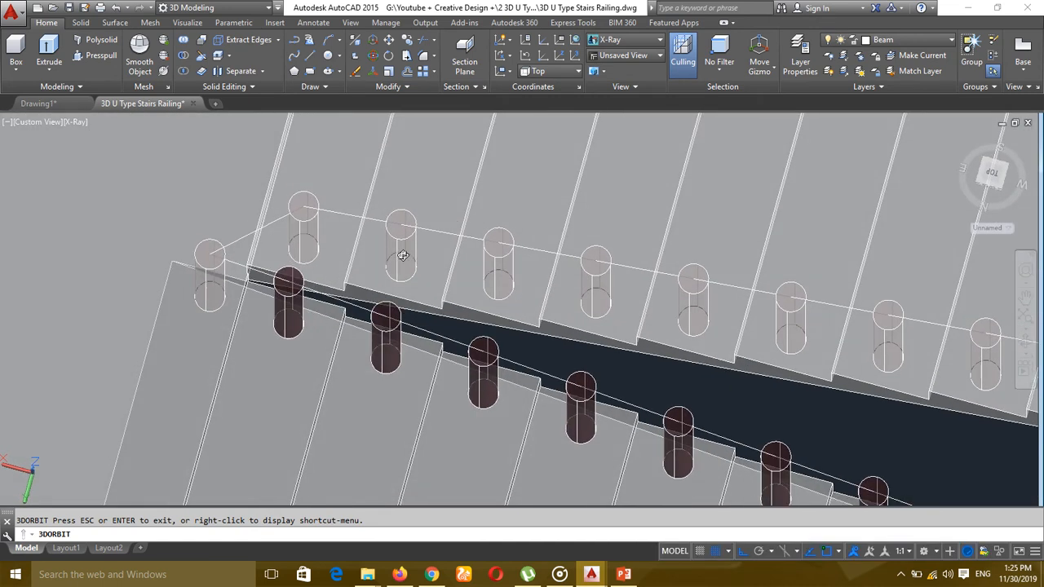
pyautogui.scroll(-1, 403, 255)
pyautogui.moveTo(410, 282); pyautogui.dragTo(202, 227, button='middle')
pyautogui.press('Escape')
pyautogui.moveTo(630, 343); pyautogui.dragTo(540, 292, button='middle')
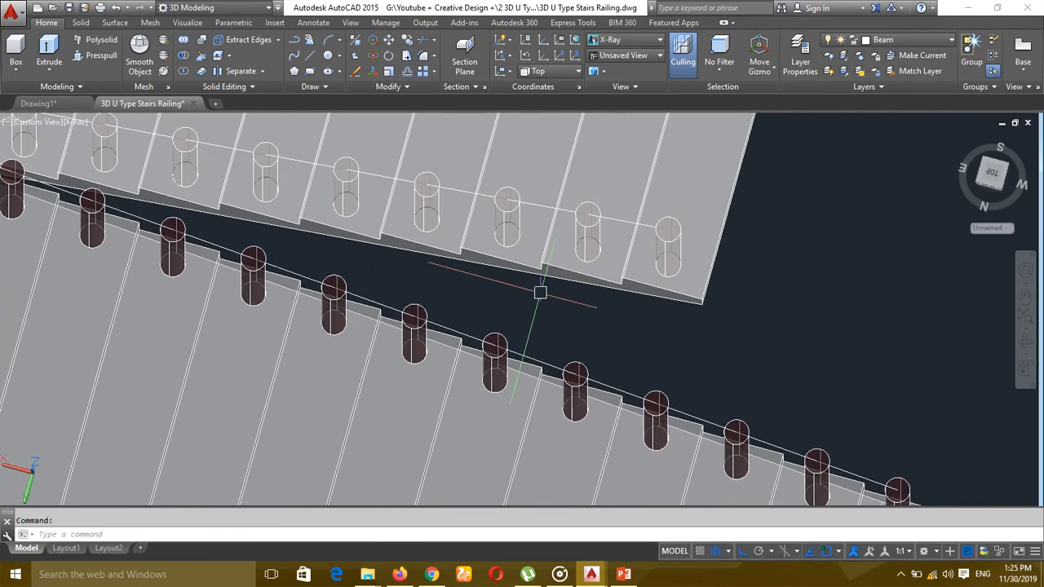
pyautogui.press('Return')
pyautogui.moveTo(853, 435); pyautogui.dragTo(824, 392, button='middle')
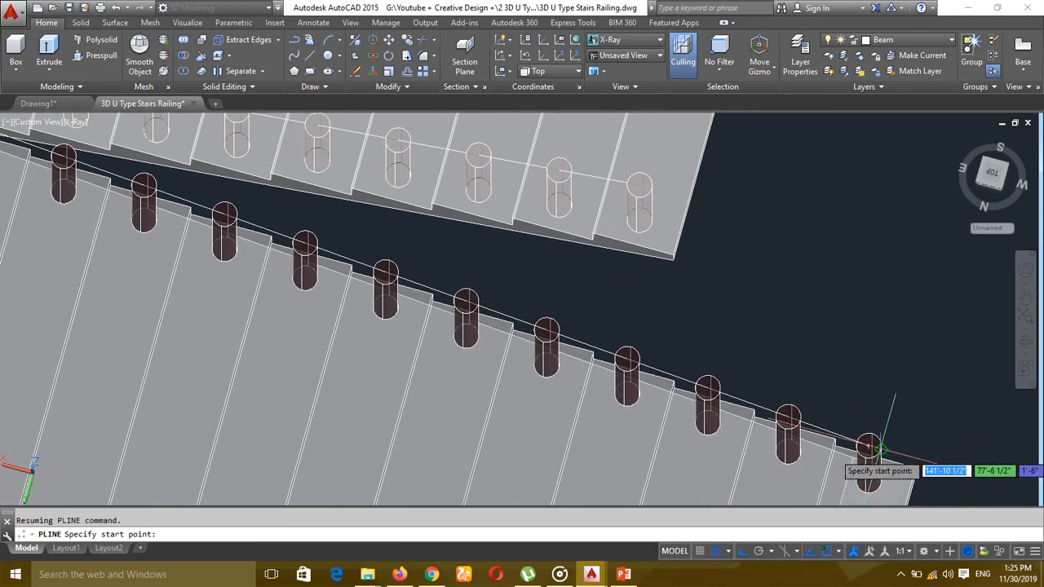
pyautogui.click(869, 453)
pyautogui.scroll(-4, 869, 452)
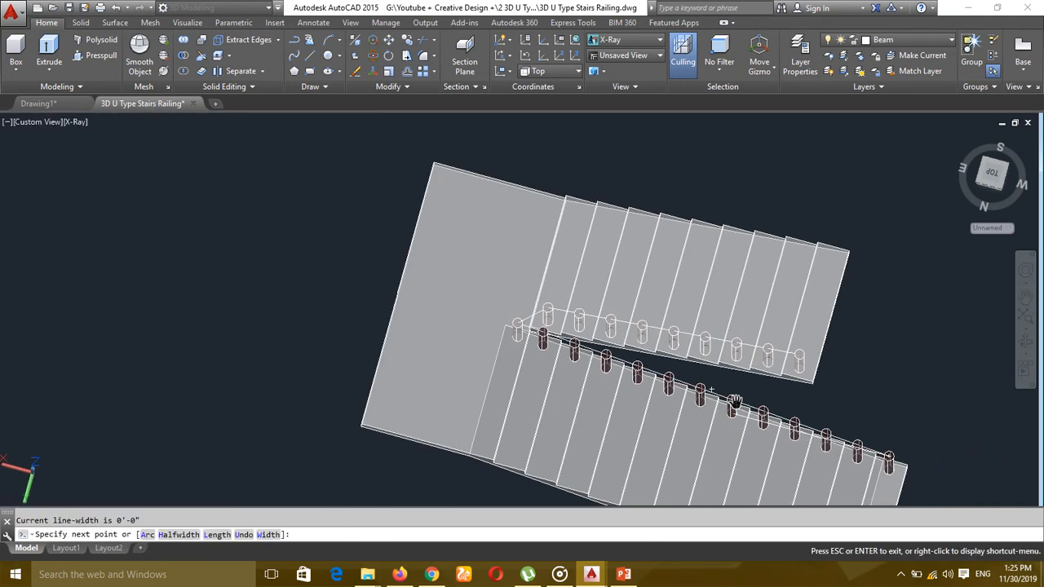
pyautogui.scroll(5, 493, 336)
pyautogui.scroll(3, 562, 287)
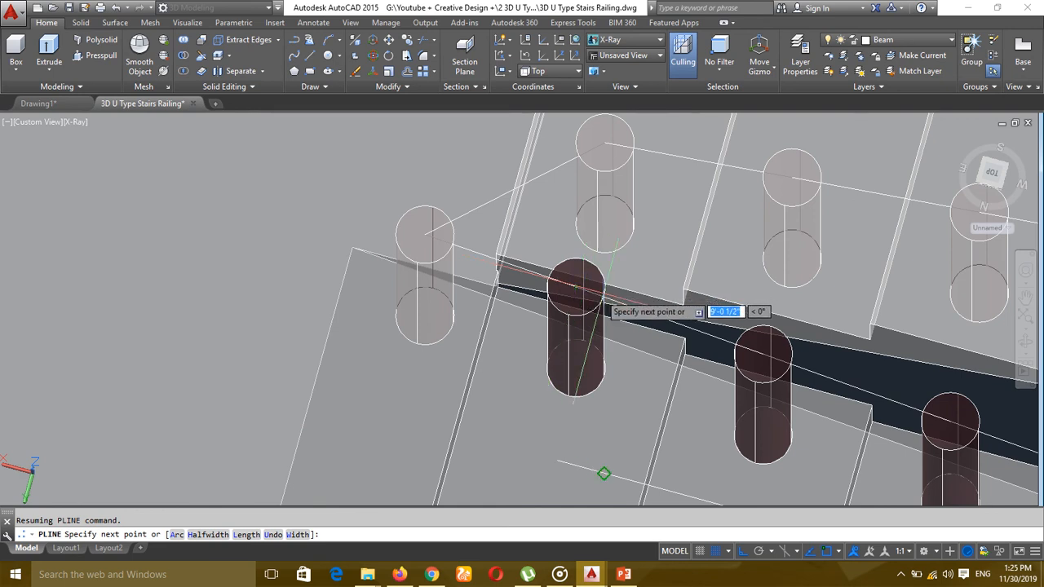
pyautogui.scroll(3, 592, 301)
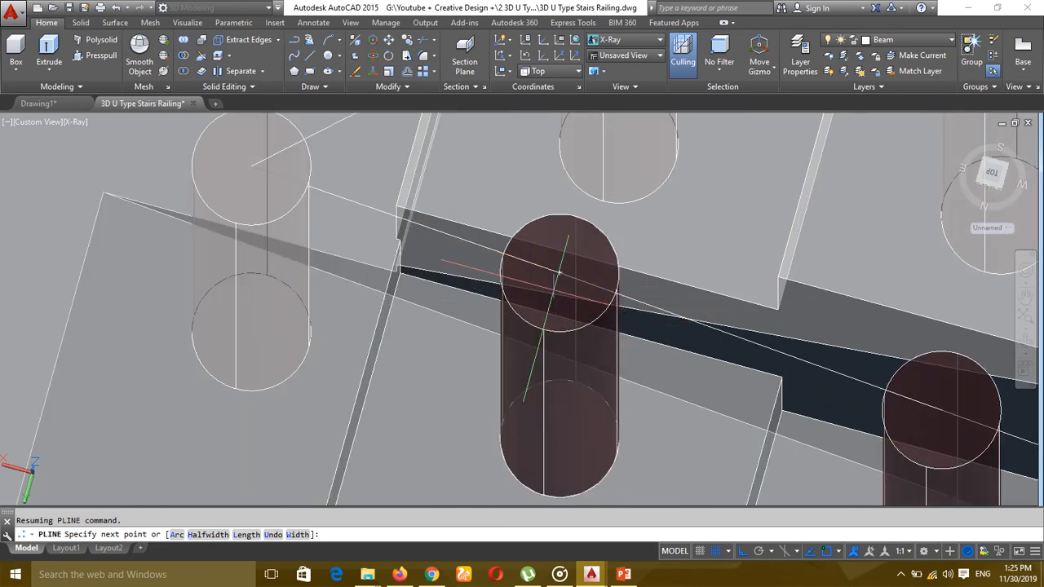
pyautogui.click(560, 269)
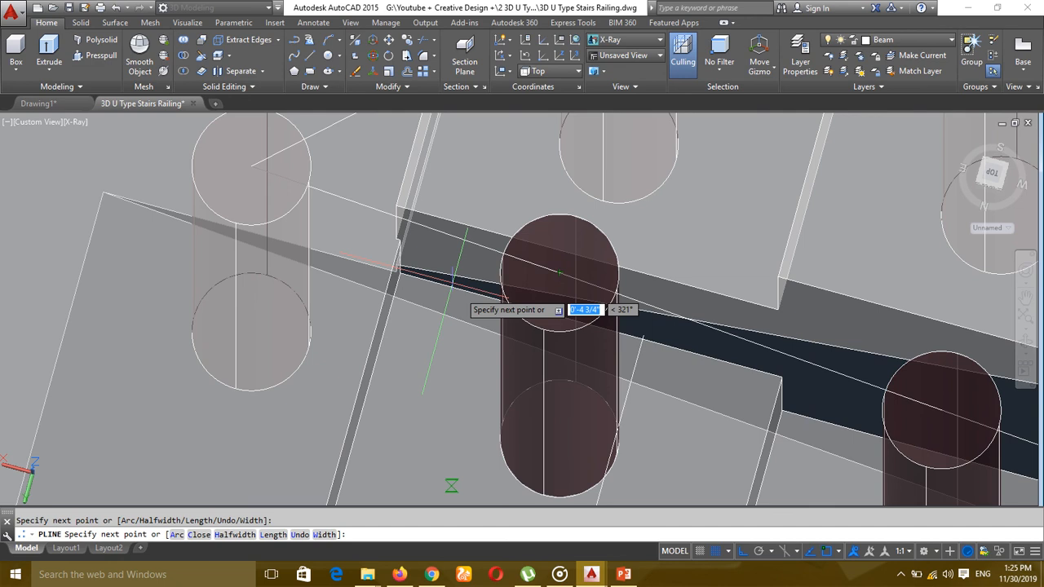
pyautogui.scroll(-4, 410, 261)
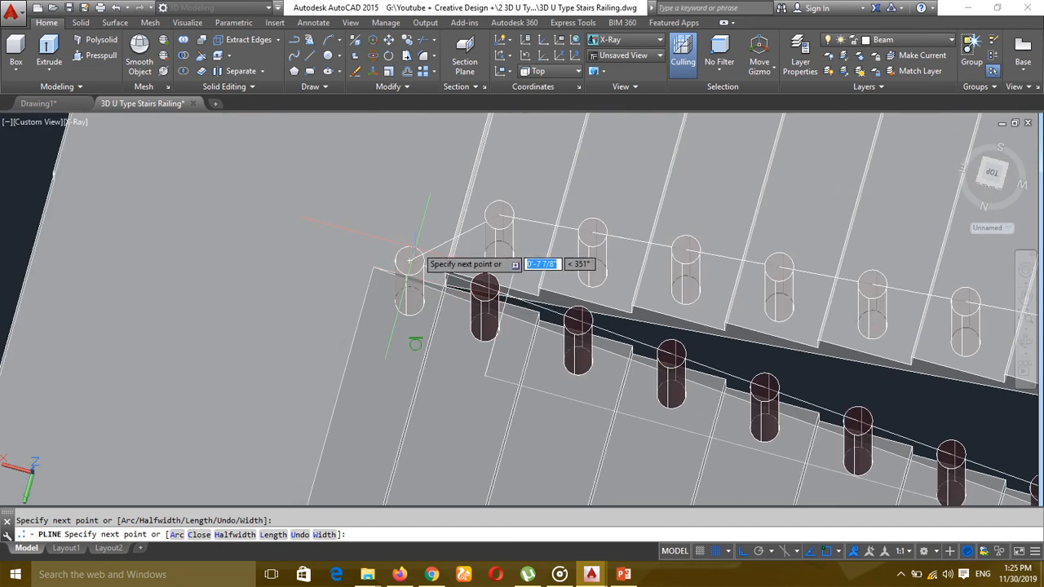
pyautogui.press('Escape')
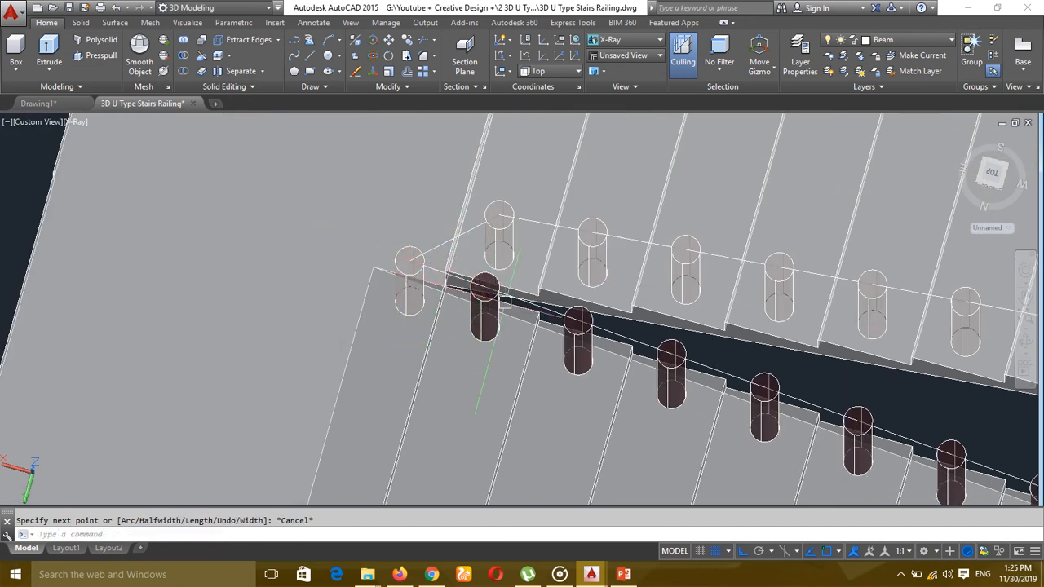
# Step: Draw a 2-inch-radius circle centred on the top of the lower flight's first post, at the foot of the stairs
pyautogui.scroll(-5, 417, 298)
pyautogui.moveTo(564, 328); pyautogui.dragTo(505, 285, button='middle')
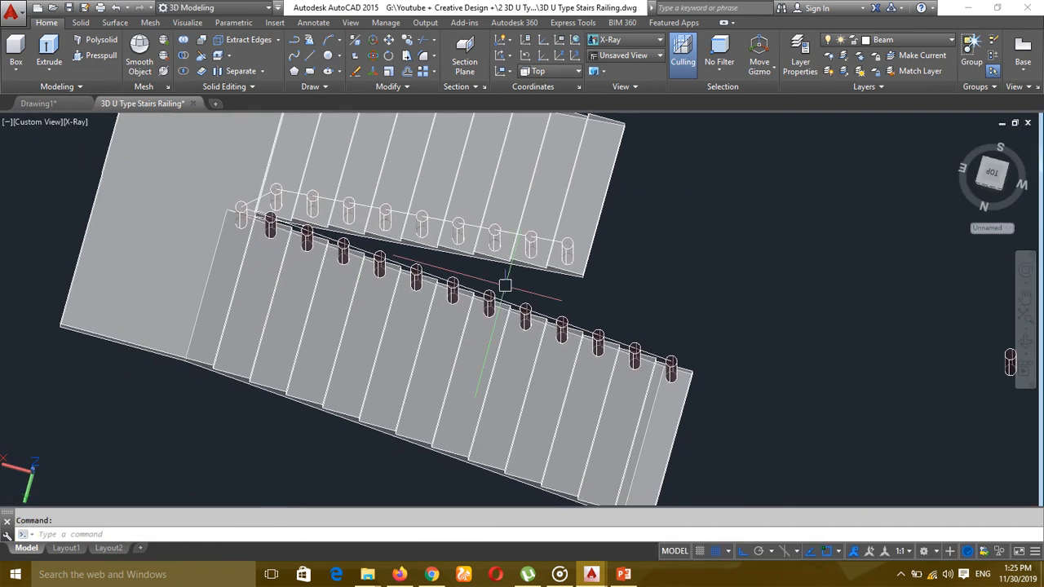
pyautogui.write('c')
pyautogui.press('Return')
pyautogui.scroll(9, 643, 305)
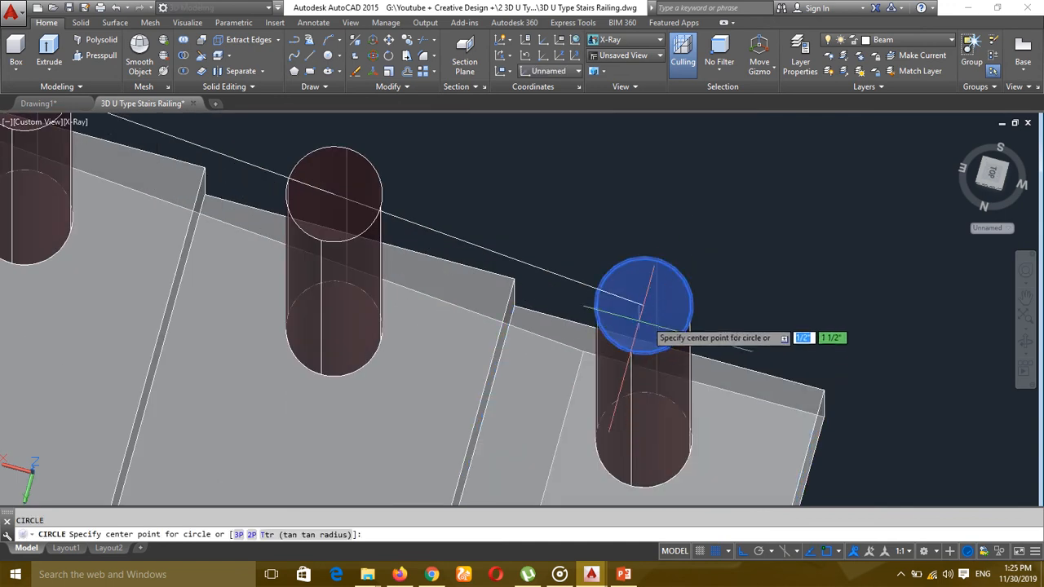
pyautogui.click(643, 305)
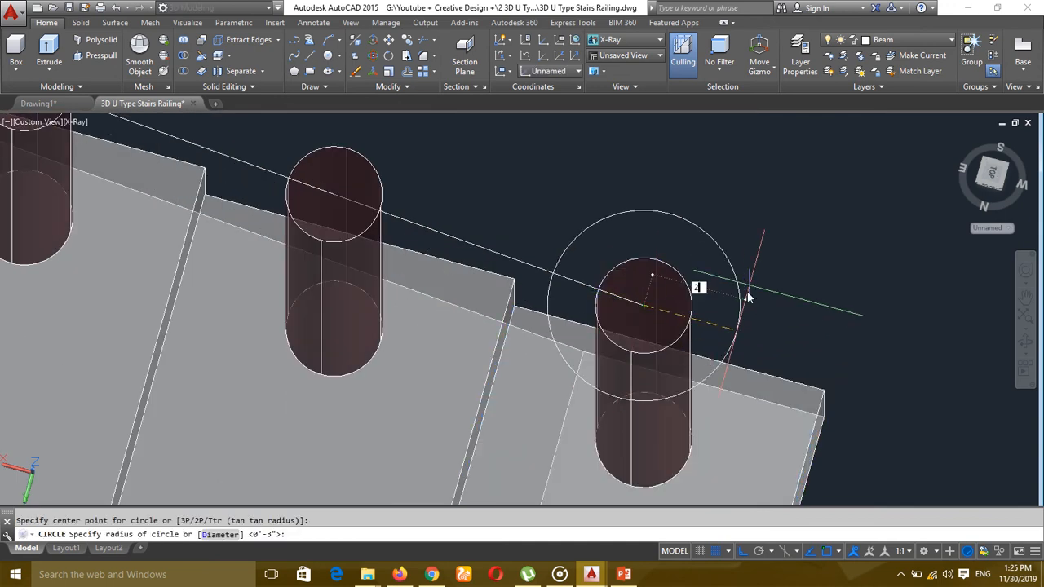
pyautogui.press('Return')
# Step: Draw a 2-inch-radius circle centred on the top of the lower flight's last post before the landing
pyautogui.scroll(-5, 752, 286)
pyautogui.moveTo(594, 212); pyautogui.dragTo(816, 389, button='middle')
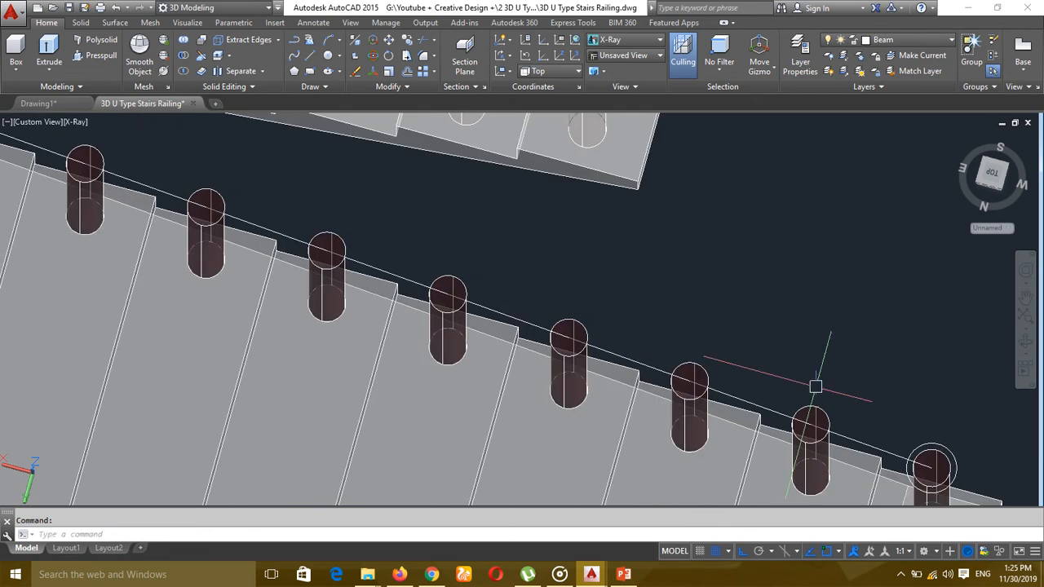
pyautogui.moveTo(92, 253); pyautogui.dragTo(544, 431, button='middle')
pyautogui.scroll(3, 278, 216)
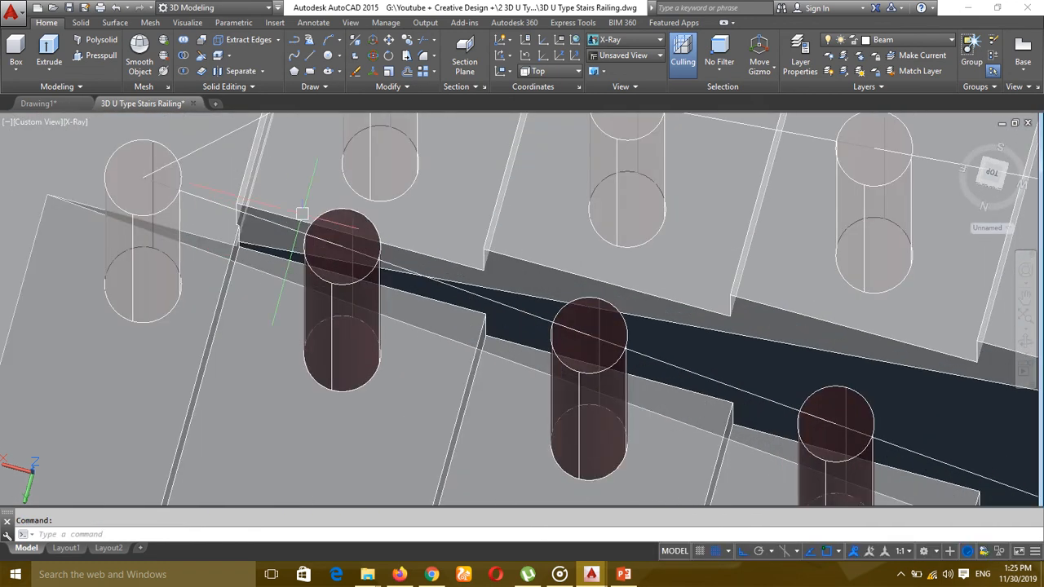
pyautogui.press('Return')
pyautogui.click(342, 245)
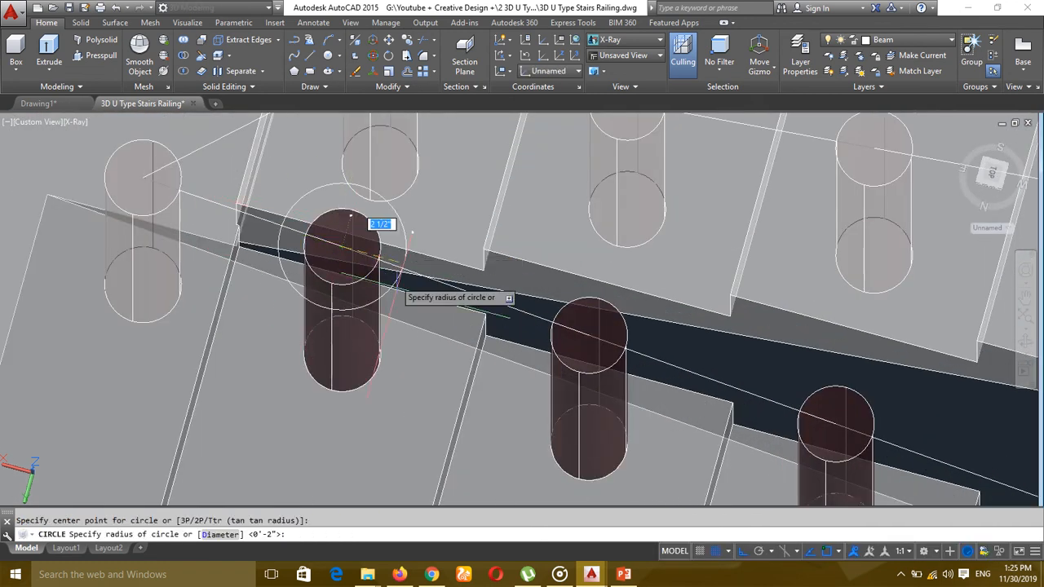
pyautogui.press('Return')
# Step: Draw 2-inch-radius circles centred on the tops of the landing's corner post and the upper flight's first post
pyautogui.moveTo(263, 291); pyautogui.dragTo(366, 371, button='middle')
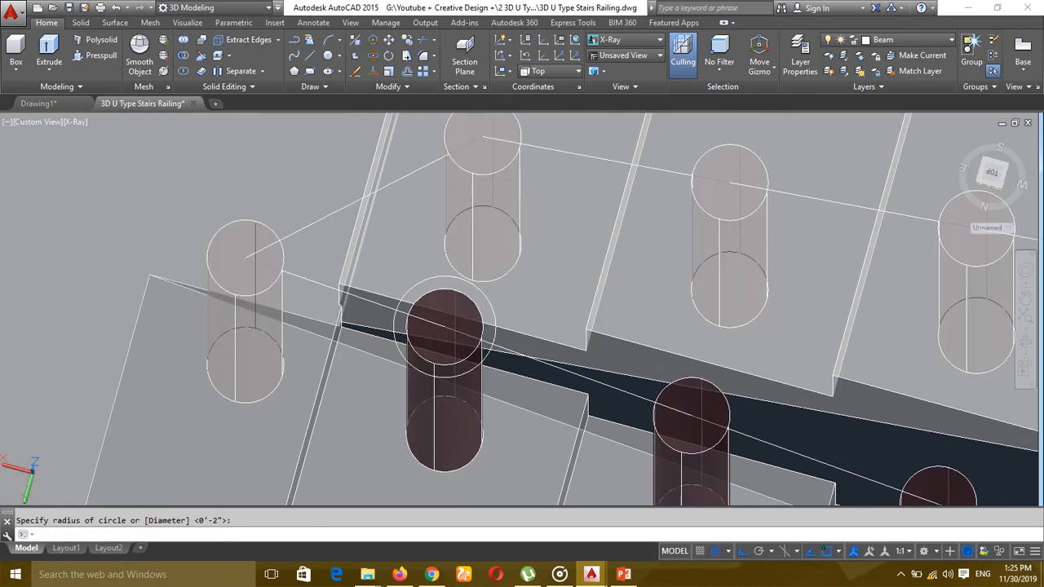
pyautogui.press('Return')
pyautogui.click(245, 258)
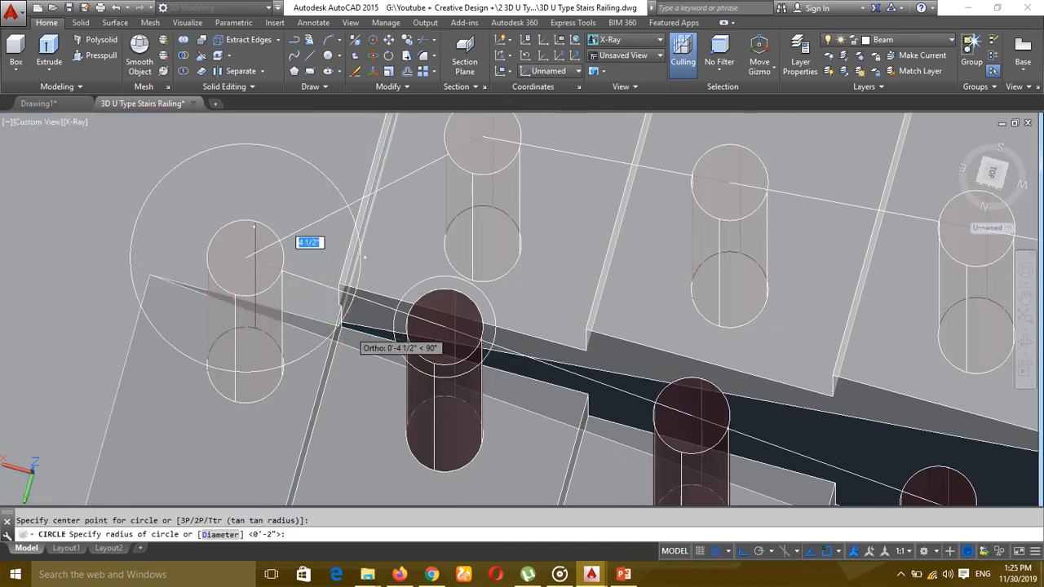
pyautogui.press('Return')
pyautogui.moveTo(343, 327); pyautogui.dragTo(189, 450, button='middle')
pyautogui.press('Return')
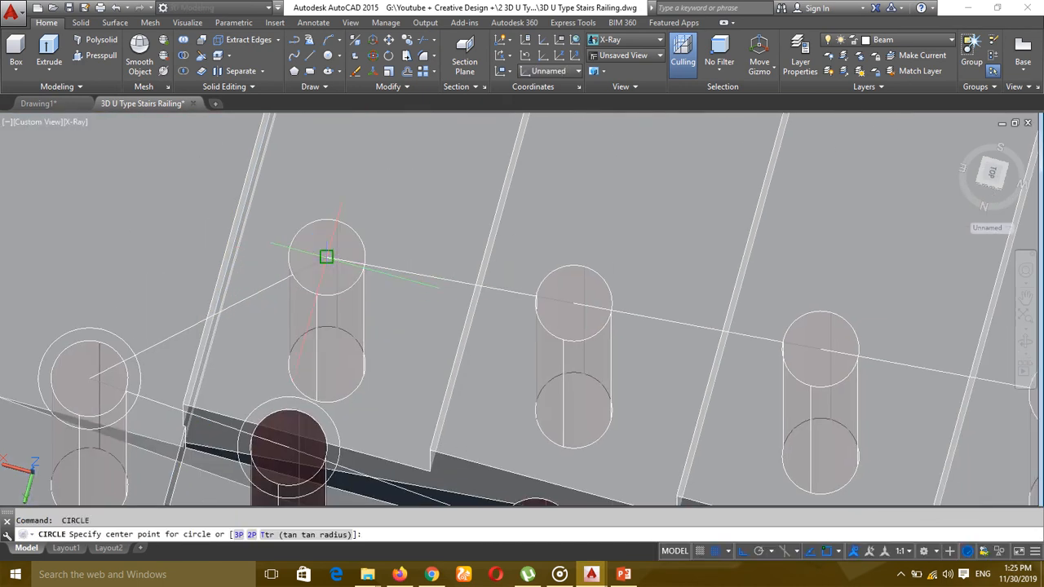
pyautogui.click(326, 257)
pyautogui.scroll(-5, 399, 313)
pyautogui.press('Return')
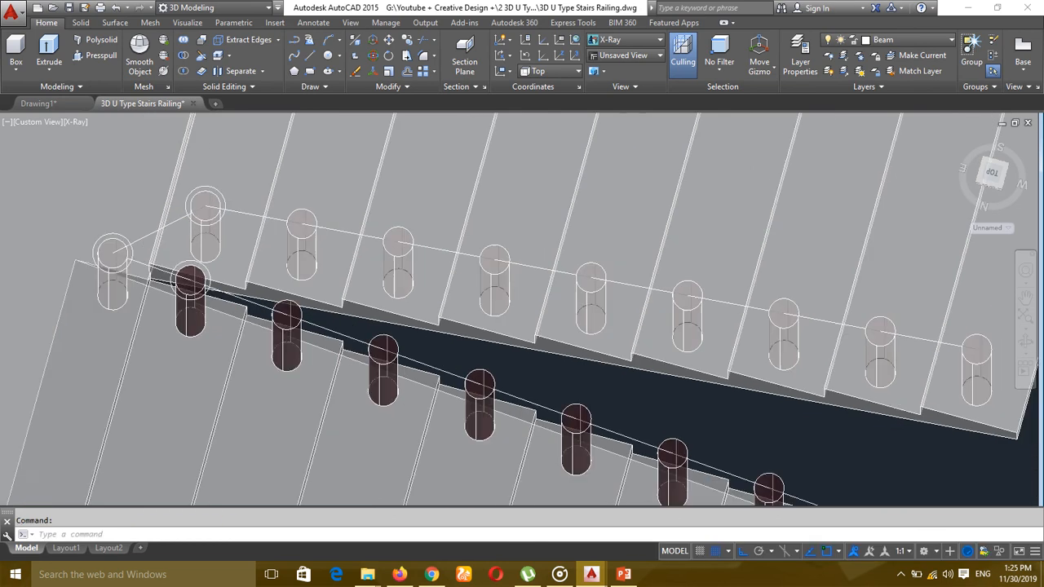
# Step: Extrude the circle on the lower flight's first post along the polyline over that flight's post tops
pyautogui.scroll(-6, 704, 342)
pyautogui.write('ex')
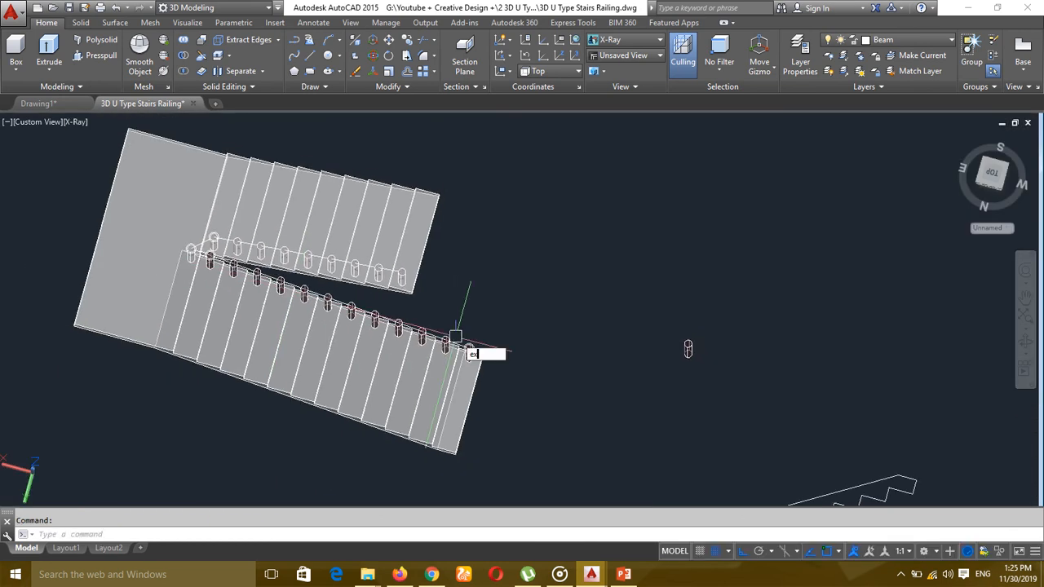
pyautogui.write('t')
pyautogui.press('Return')
pyautogui.scroll(6, 472, 347)
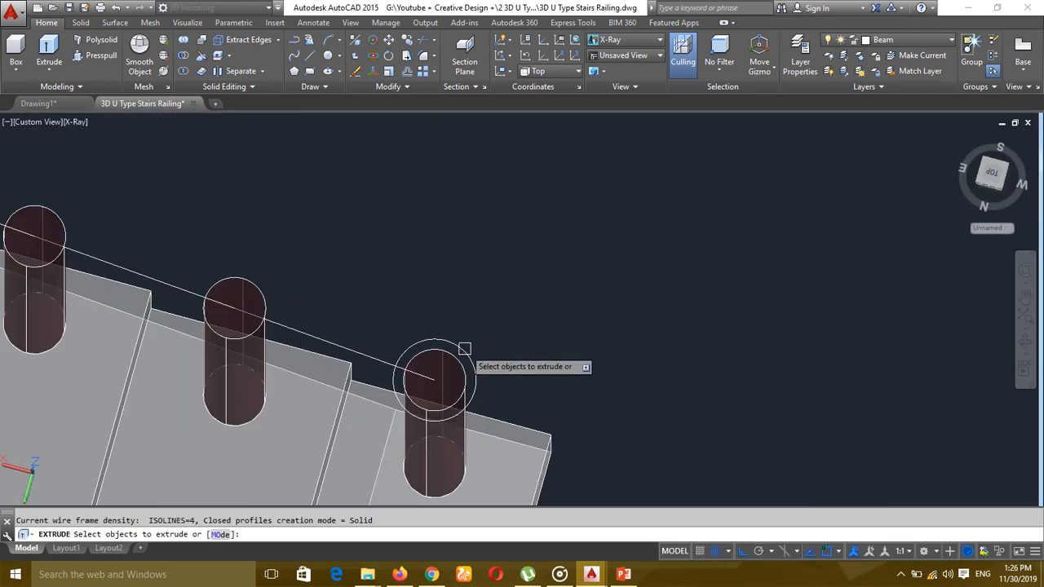
pyautogui.click(464, 349)
pyautogui.moveTo(468, 345); pyautogui.dragTo(543, 321, button='middle')
pyautogui.press('Return')
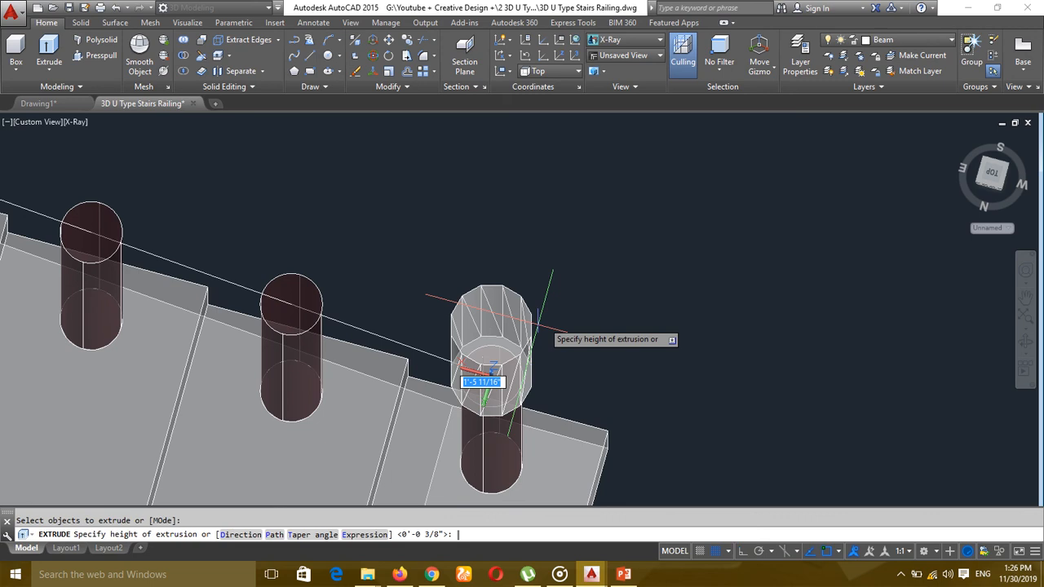
pyautogui.write('p')
pyautogui.press('Return')
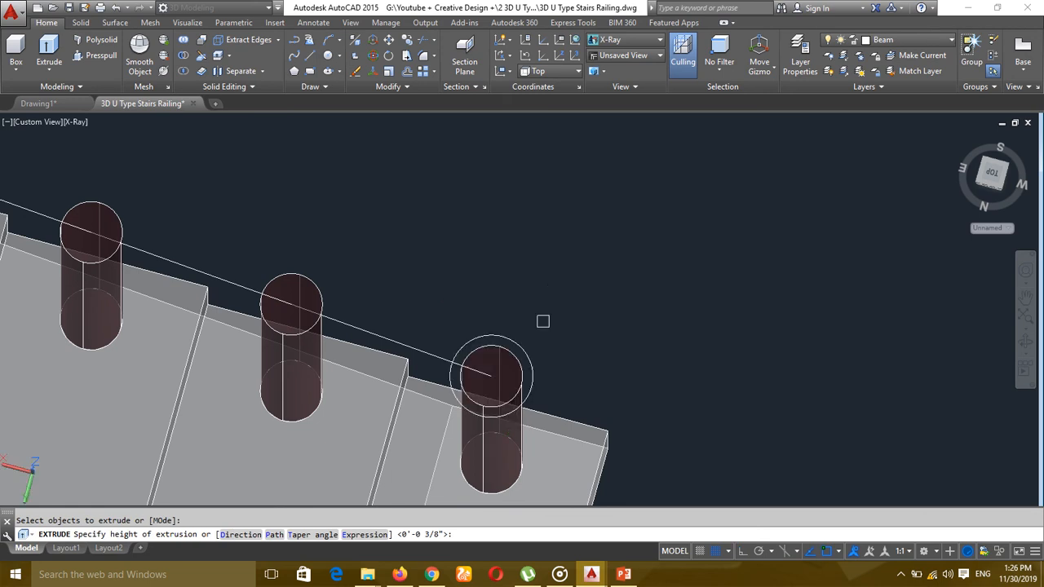
pyautogui.click(402, 344)
# Step: Extrude the circle on the landing's corner post along the line to the lower flight's last post
pyautogui.scroll(-8, 461, 285)
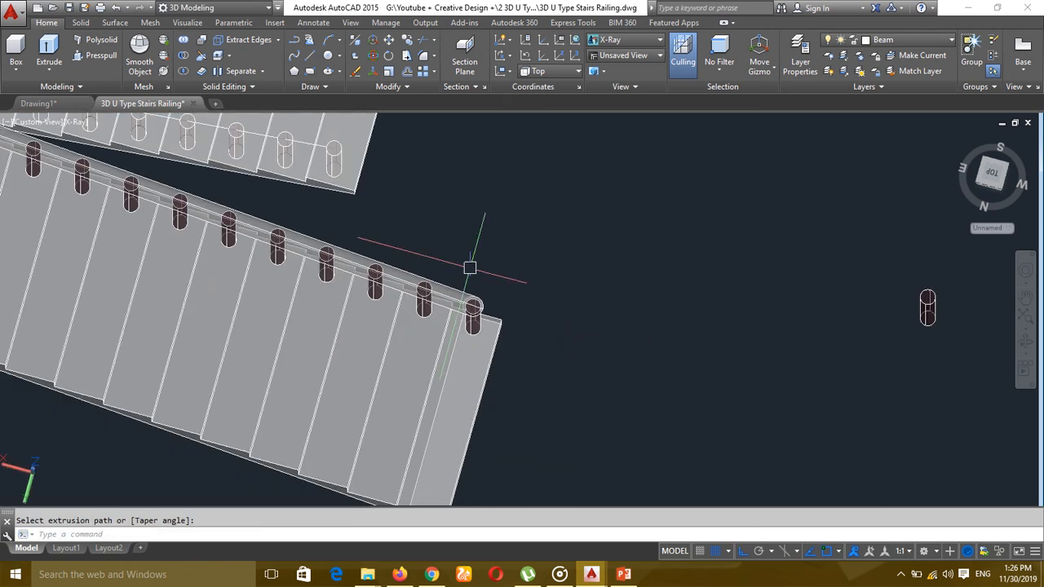
pyautogui.moveTo(58, 204); pyautogui.dragTo(292, 357, button='middle')
pyautogui.scroll(9, 208, 281)
pyautogui.press('Return')
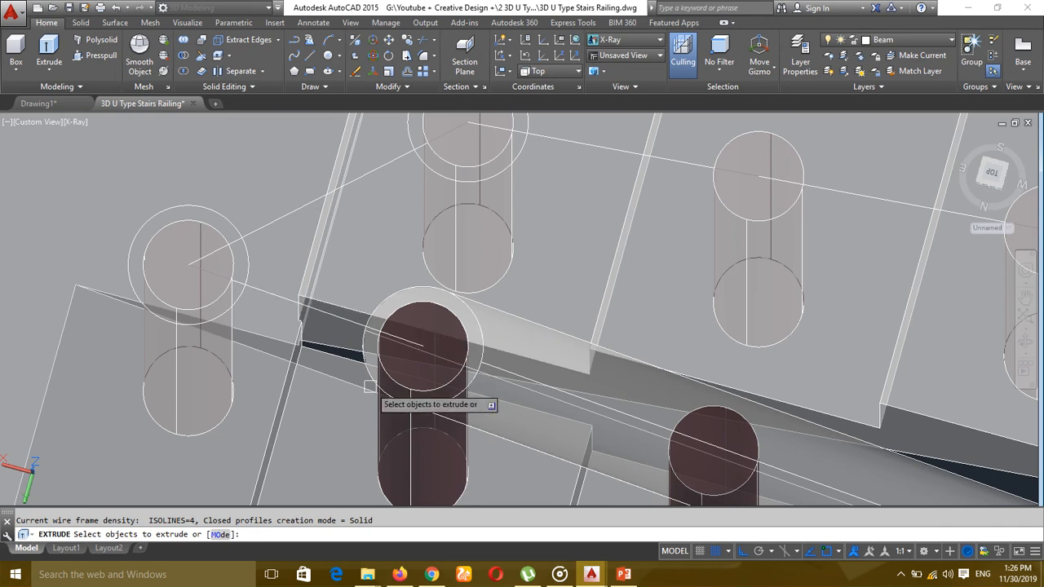
pyautogui.click(204, 323)
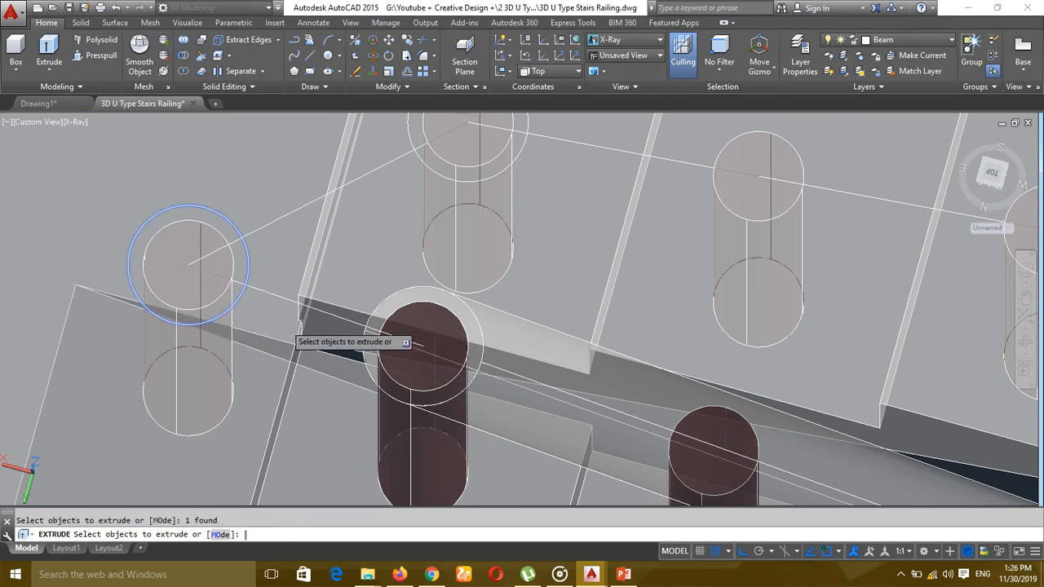
pyautogui.press('Return')
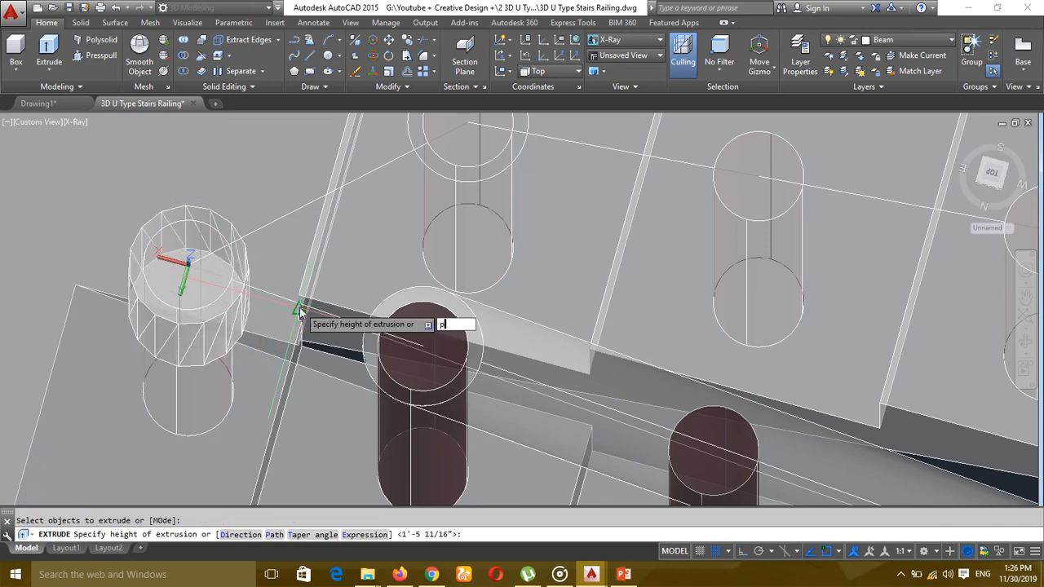
pyautogui.press('Return')
pyautogui.click(299, 303)
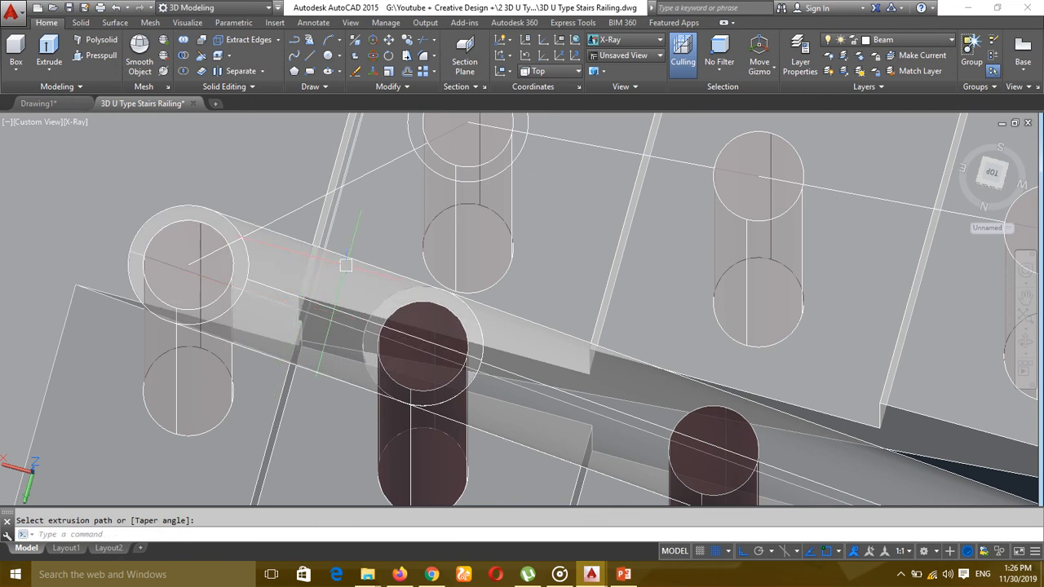
# Step: Extrude the circle on the upper flight's first post along the path crossing the landing and running over the upper flight's posts
pyautogui.moveTo(358, 266); pyautogui.dragTo(348, 338, button='middle')
pyautogui.press('Return')
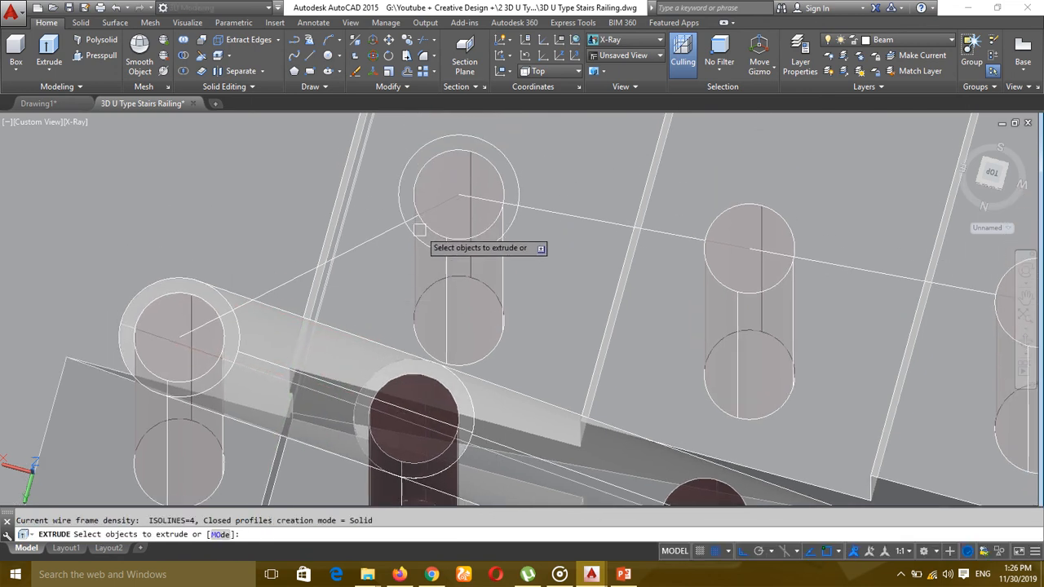
pyautogui.click(413, 236)
pyautogui.press('Return')
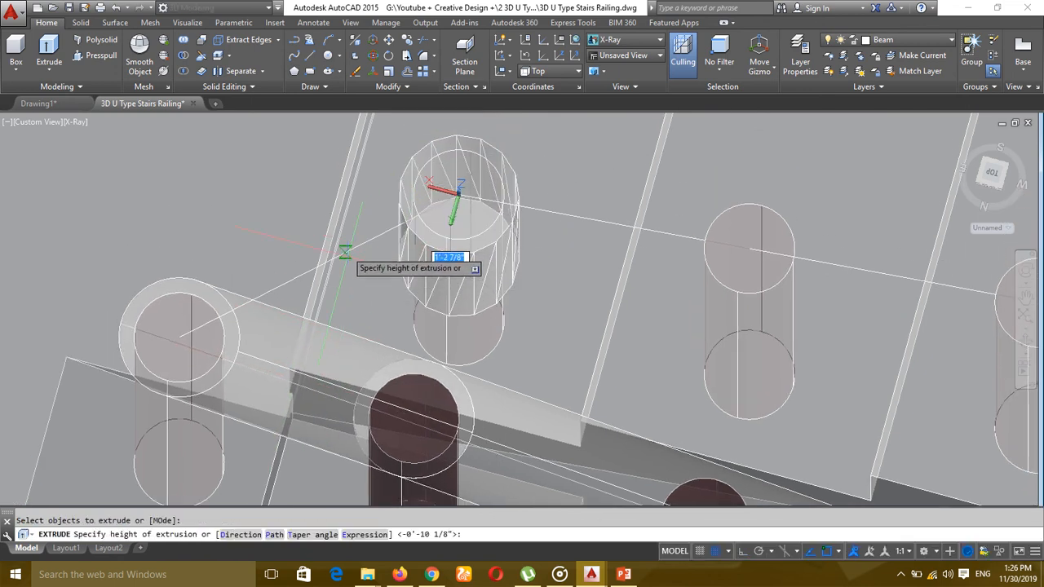
pyautogui.write('p')
pyautogui.press('Return')
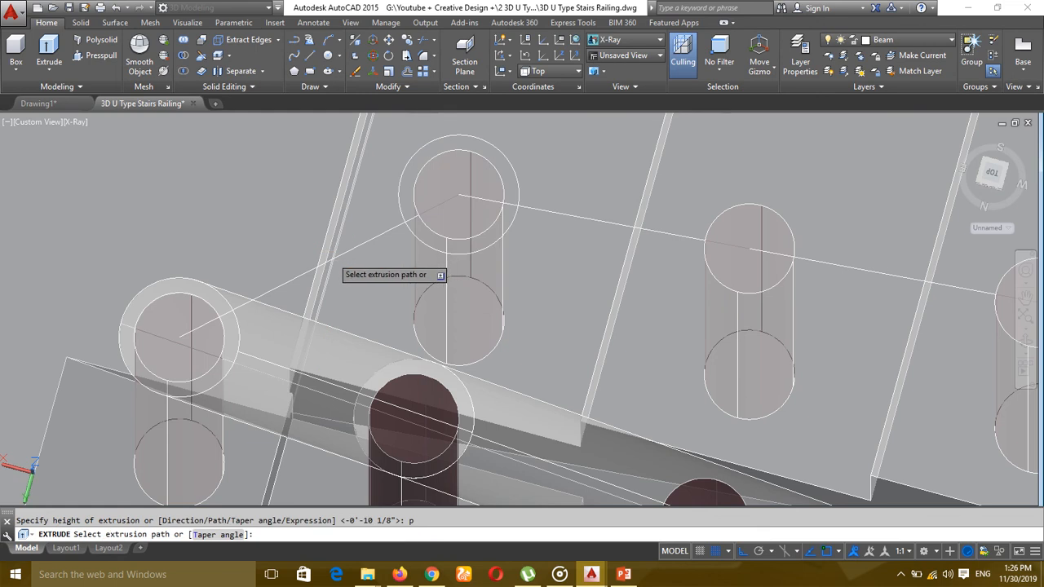
pyautogui.scroll(-6, 383, 263)
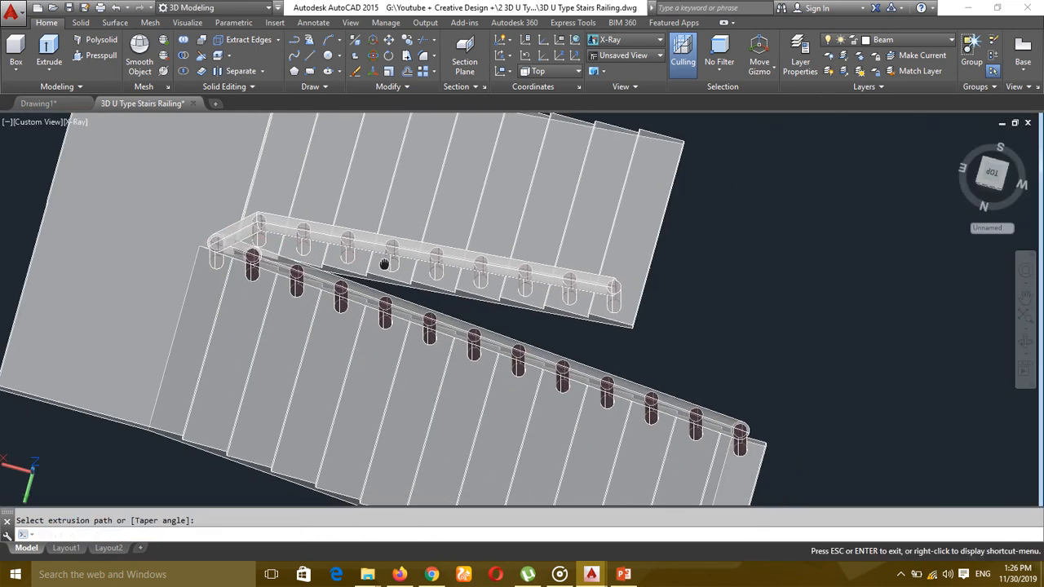
# Step: Match the properties of a brown lower-flight post onto the handrail sections of both flights and the landing
pyautogui.moveTo(384, 264); pyautogui.dragTo(381, 261, button='middle')
pyautogui.moveTo(710, 300); pyautogui.dragTo(661, 317, button='middle')
pyautogui.write('3d')
pyautogui.press('Return')
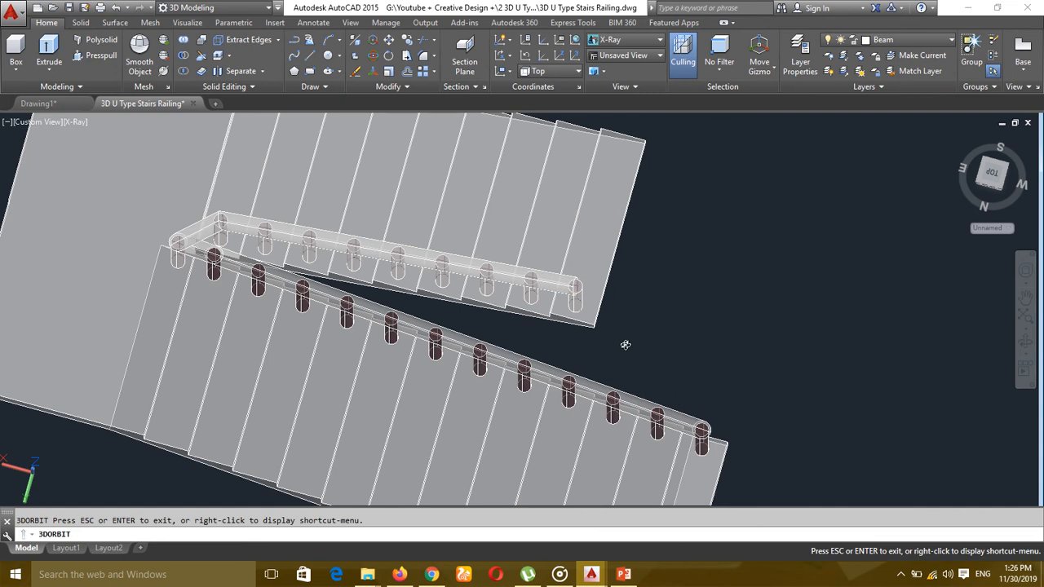
pyautogui.moveTo(625, 345)
pyautogui.mouseDown()
pyautogui.moveTo(616, 231)
pyautogui.moveTo(487, 214)
pyautogui.moveTo(480, 191)
pyautogui.moveTo(510, 176)
pyautogui.moveTo(520, 183)
pyautogui.moveTo(601, 310)
pyautogui.moveTo(543, 366)
pyautogui.moveTo(607, 356)
pyautogui.mouseUp()
pyautogui.press('Escape')
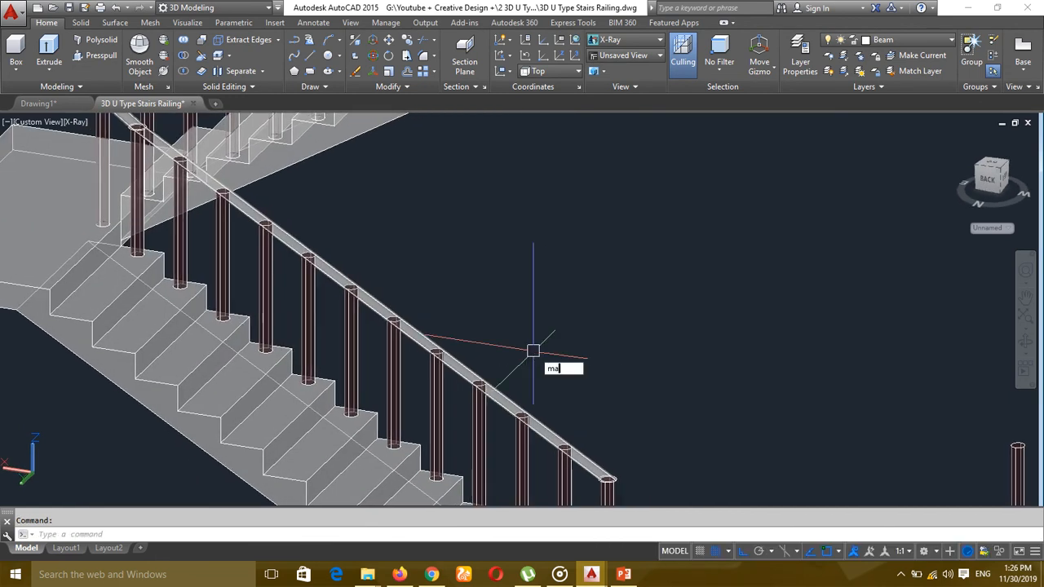
pyautogui.click(479, 404)
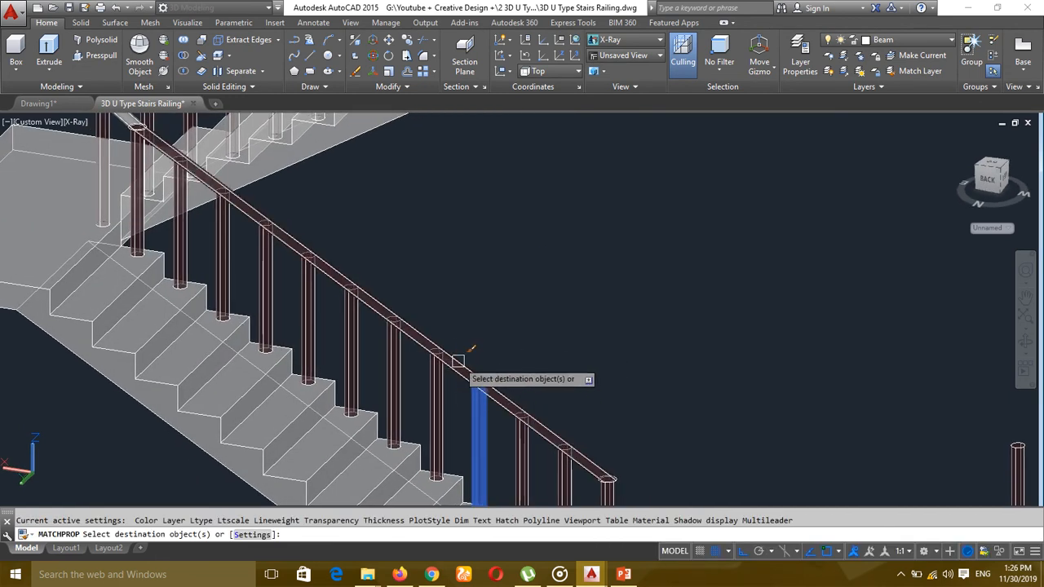
pyautogui.scroll(-5, 458, 361)
pyautogui.scroll(5, 397, 303)
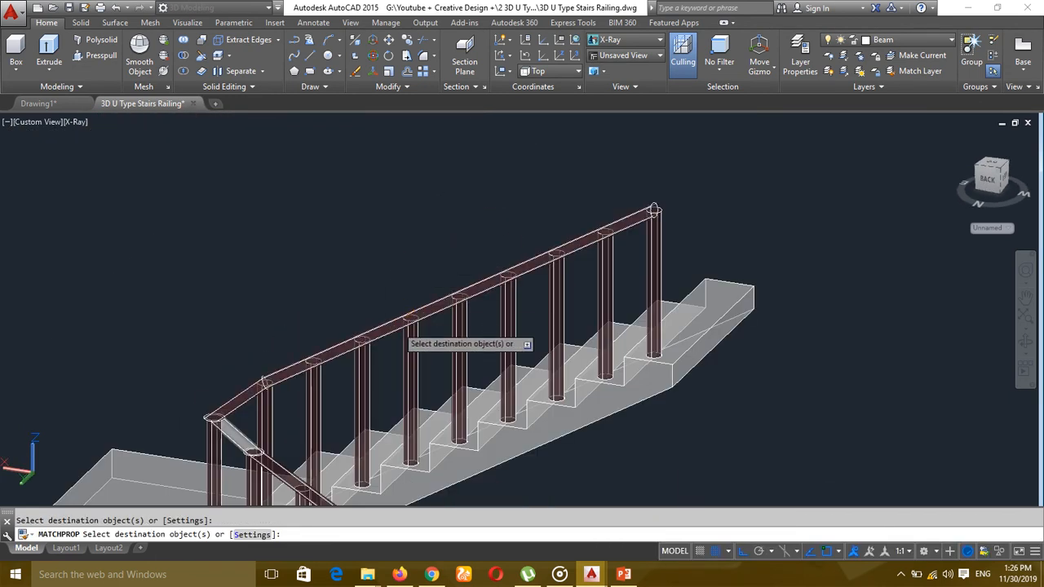
pyautogui.click(236, 293)
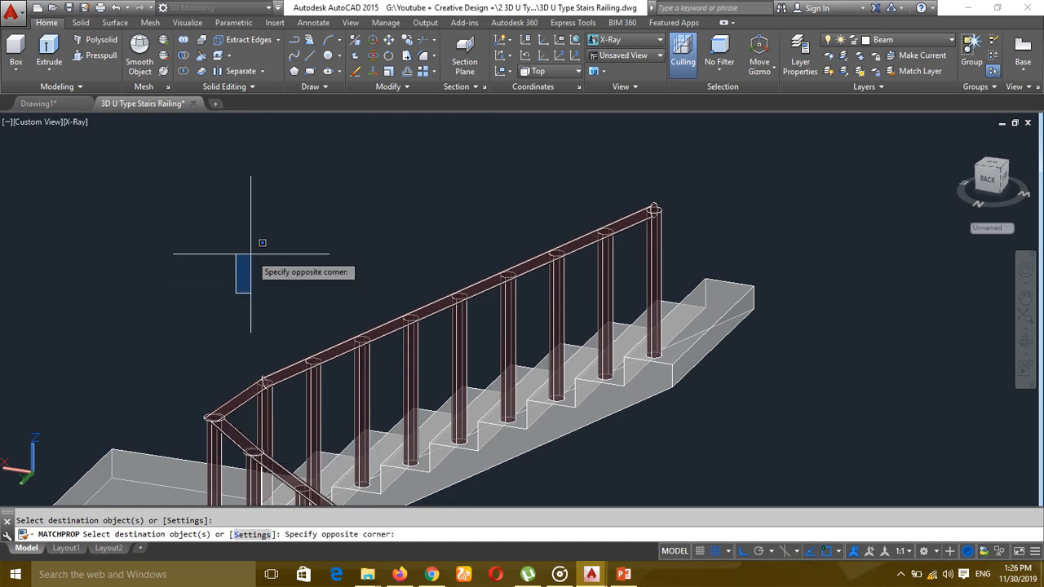
pyautogui.press('Escape')
# Step: Unite the handrail sections with all posts of the lower flight, landing and upper flight into one solid
pyautogui.scroll(-5, 238, 303)
pyautogui.moveTo(238, 302); pyautogui.dragTo(248, 218, button='middle')
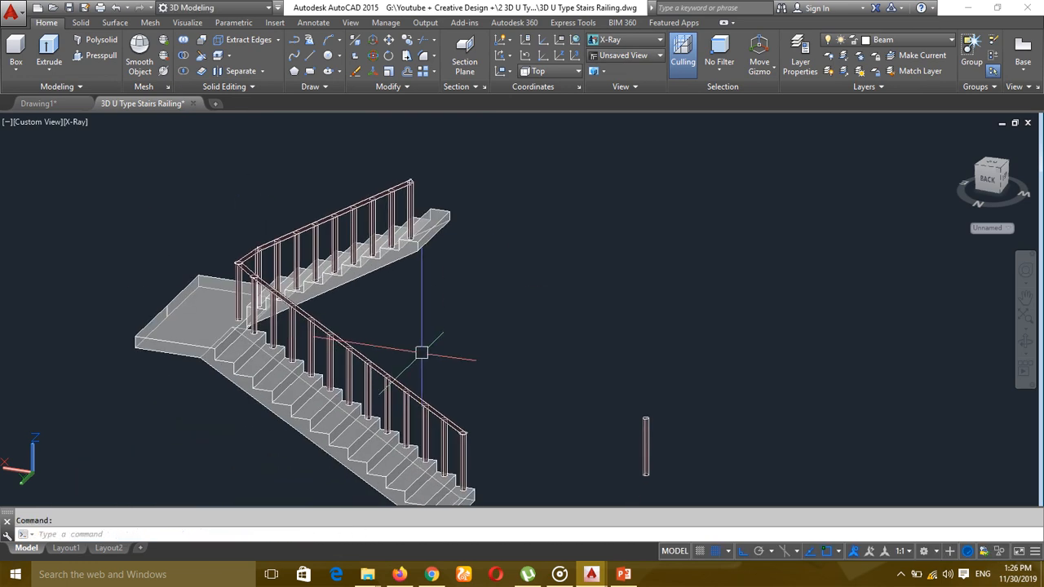
pyautogui.write('ni')
pyautogui.press('Return')
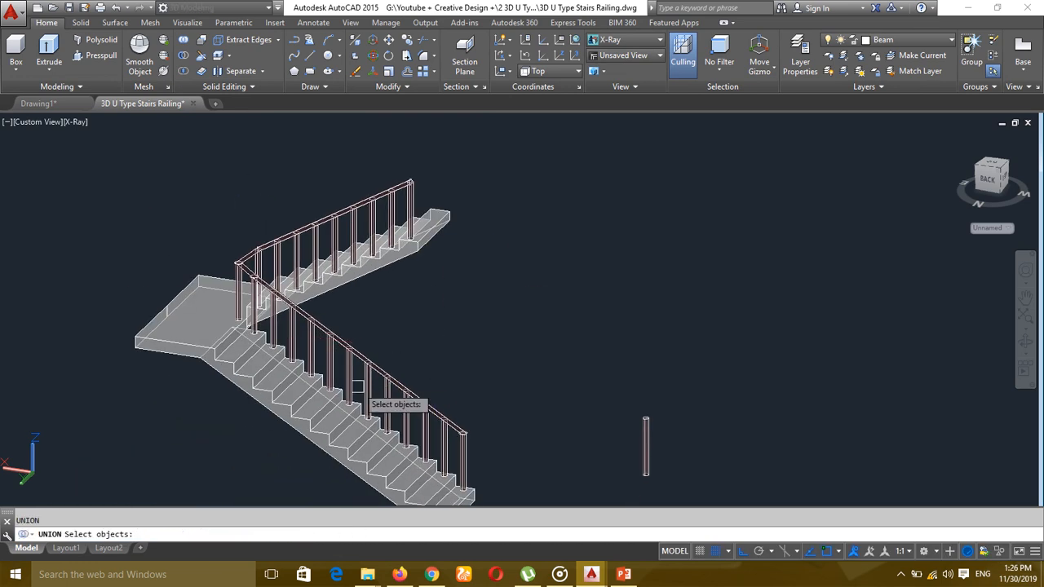
pyautogui.scroll(3, 372, 416)
pyautogui.click(378, 392)
pyautogui.click(359, 331)
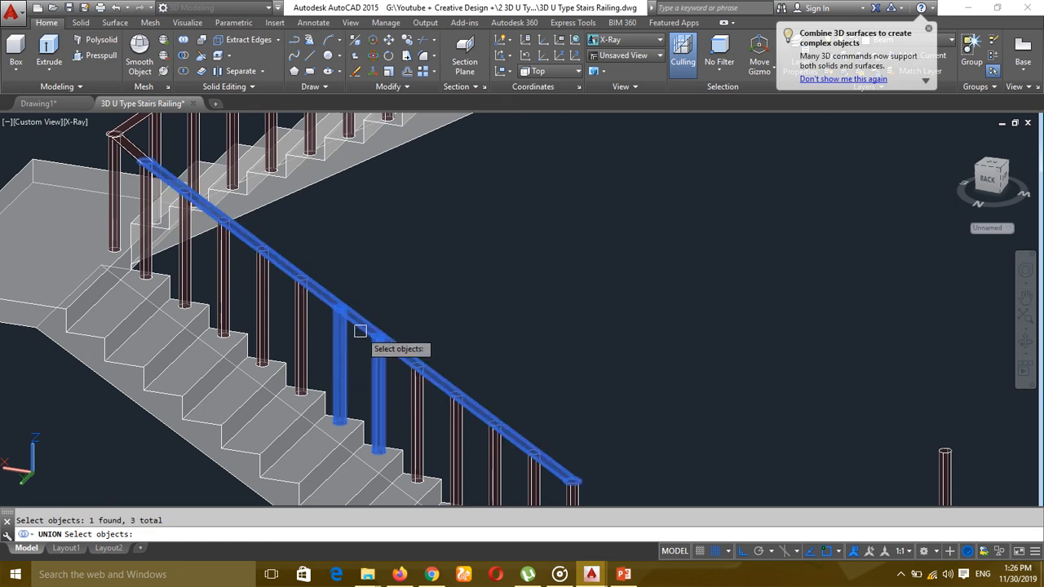
pyautogui.scroll(-2, 570, 338)
pyautogui.click(641, 321)
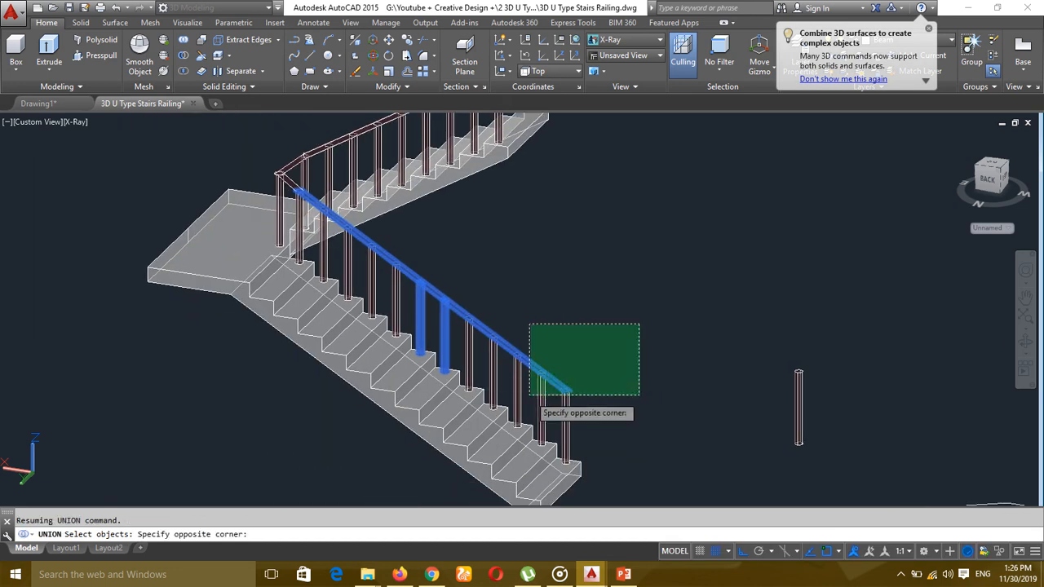
pyautogui.click(531, 396)
pyautogui.click(558, 326)
pyautogui.click(465, 358)
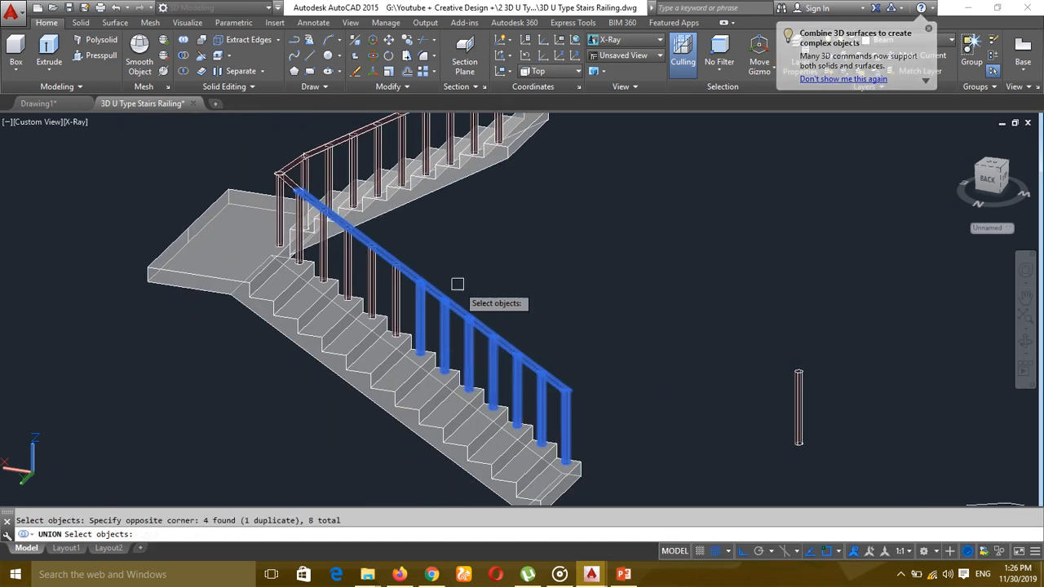
pyautogui.click(453, 241)
pyautogui.click(358, 266)
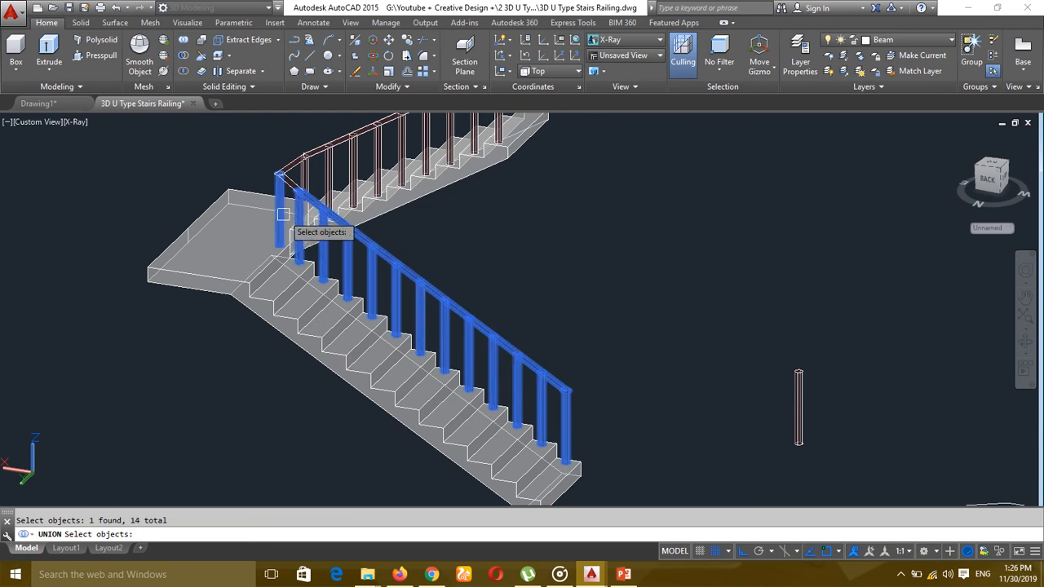
pyautogui.scroll(2, 282, 213)
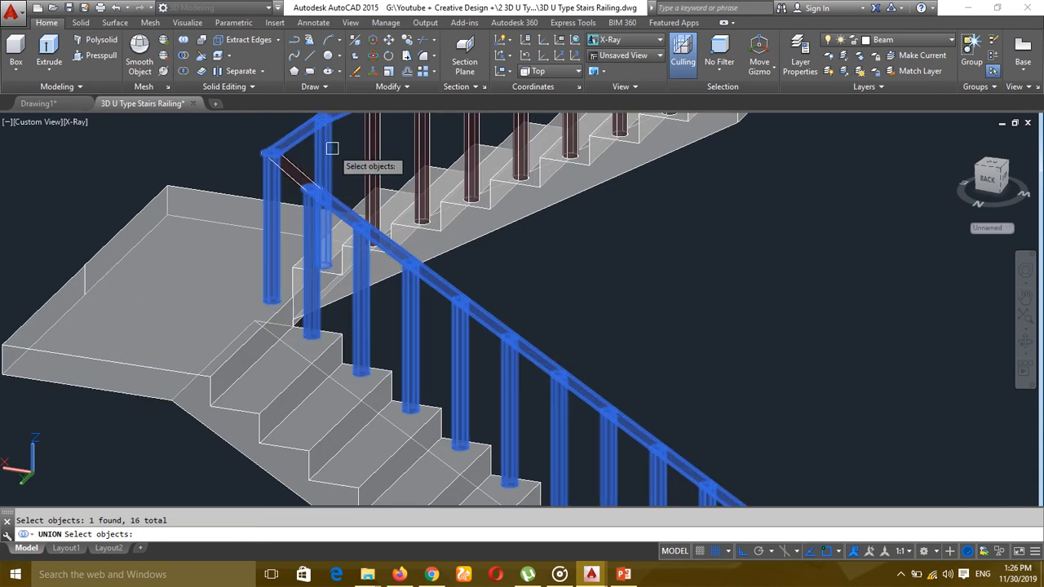
pyautogui.keyDown('shift'); pyautogui.moveTo(332, 147); pyautogui.dragTo(256, 286, button='middle'); pyautogui.keyUp('shift')
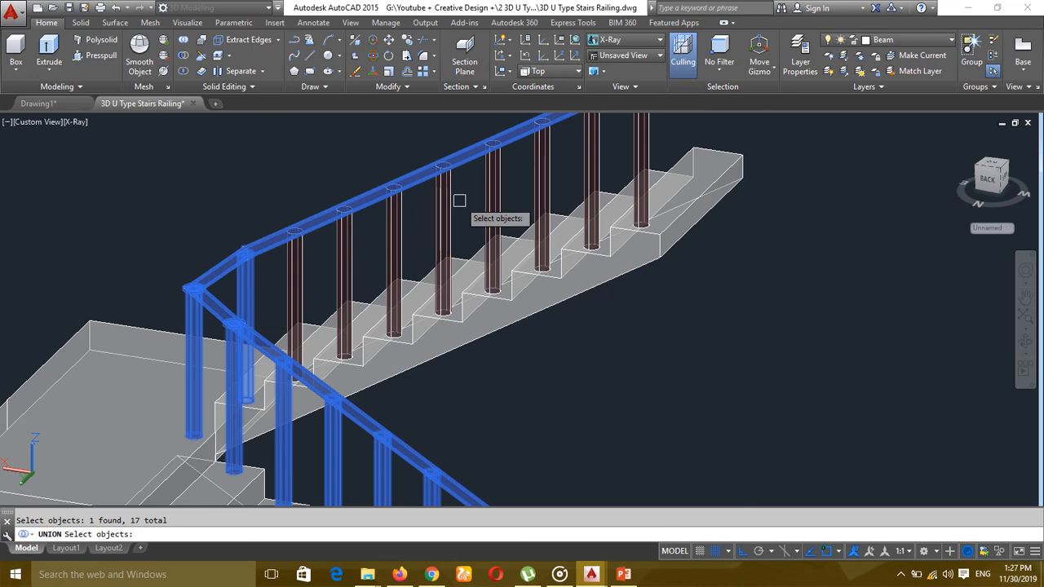
pyautogui.keyDown('shift'); pyautogui.moveTo(460, 201); pyautogui.dragTo(702, 143, button='middle'); pyautogui.keyUp('shift')
pyautogui.click(689, 121)
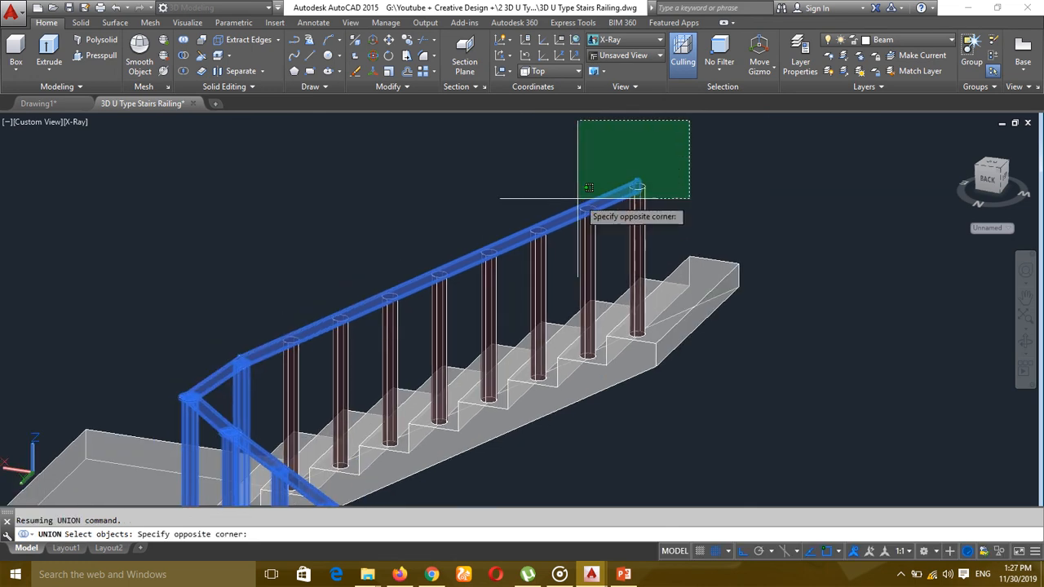
pyautogui.click(393, 256)
pyautogui.keyDown('shift'); pyautogui.moveTo(396, 256); pyautogui.dragTo(528, 273, button='middle'); pyautogui.keyUp('shift')
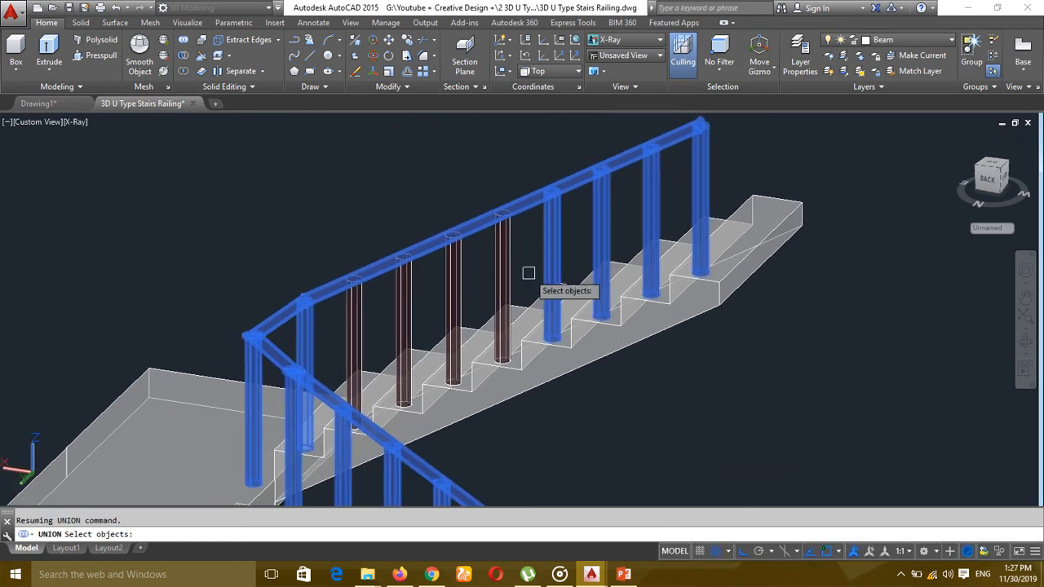
pyautogui.click(386, 288)
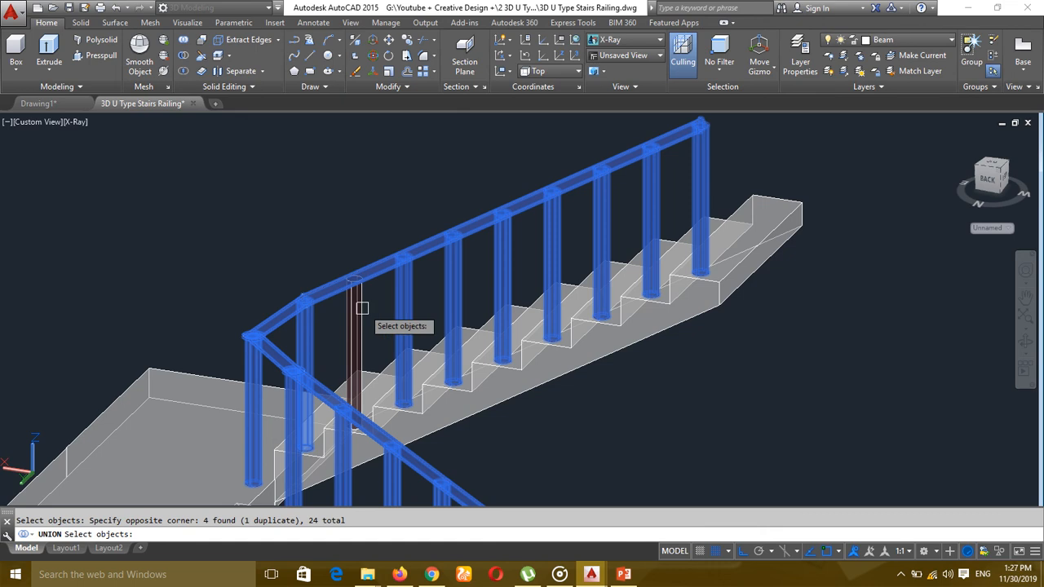
pyautogui.scroll(-4, 356, 305)
pyautogui.keyDown('shift'); pyautogui.moveTo(480, 359); pyautogui.dragTo(462, 312, button='middle'); pyautogui.keyUp('shift')
pyautogui.scroll(2, 418, 288)
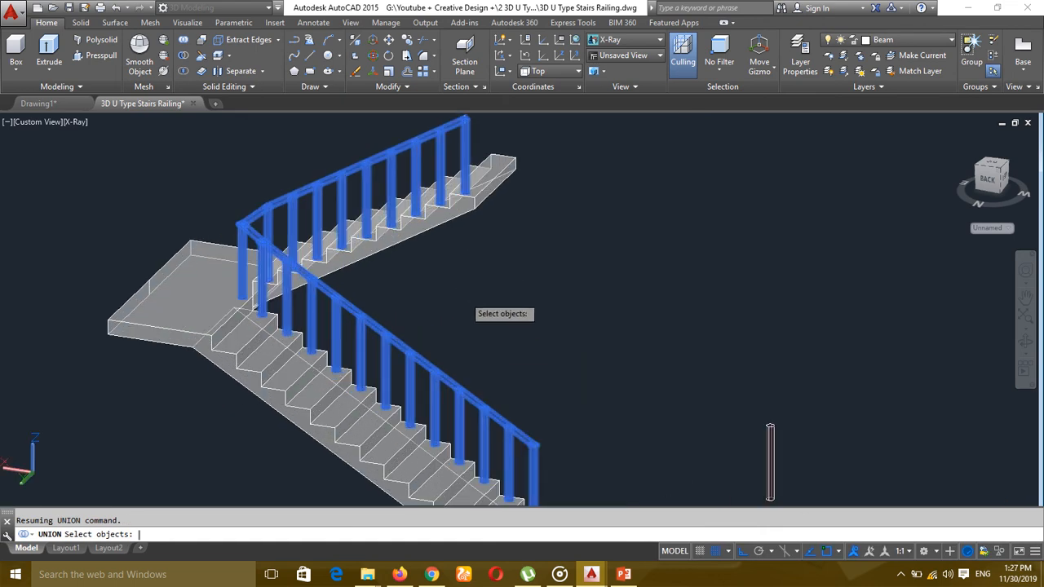
pyautogui.press('Return')
pyautogui.moveTo(464, 296); pyautogui.dragTo(582, 334, button='middle')
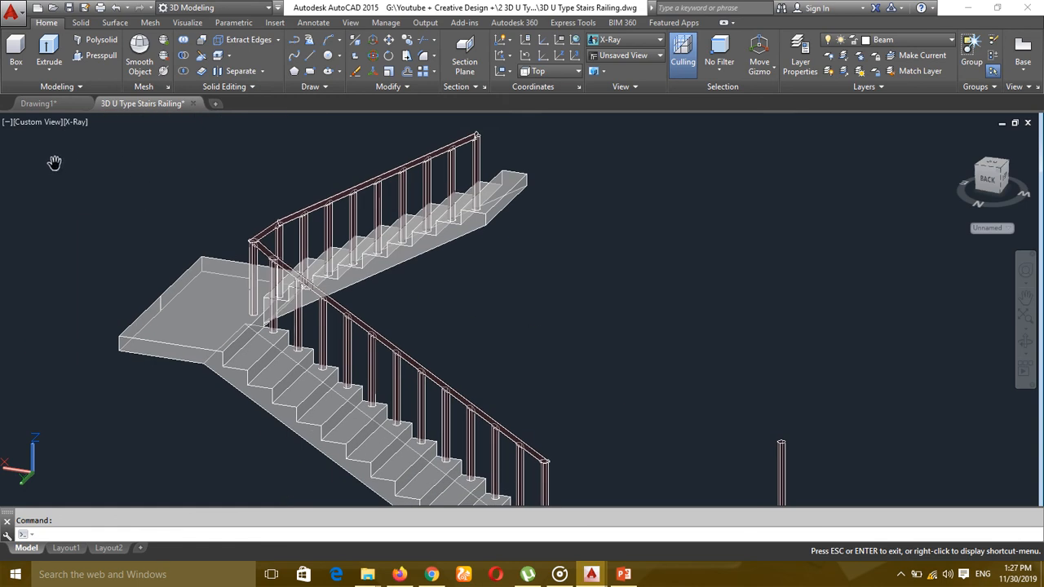
# Step: Set the visual style of the staircase view to Realistic
pyautogui.click(73, 123)
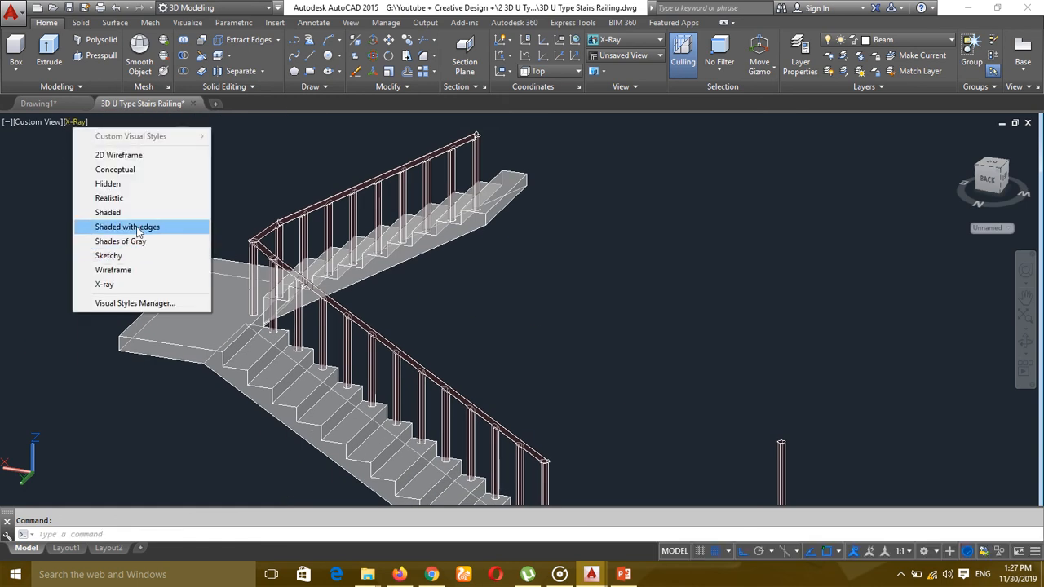
pyautogui.click(114, 198)
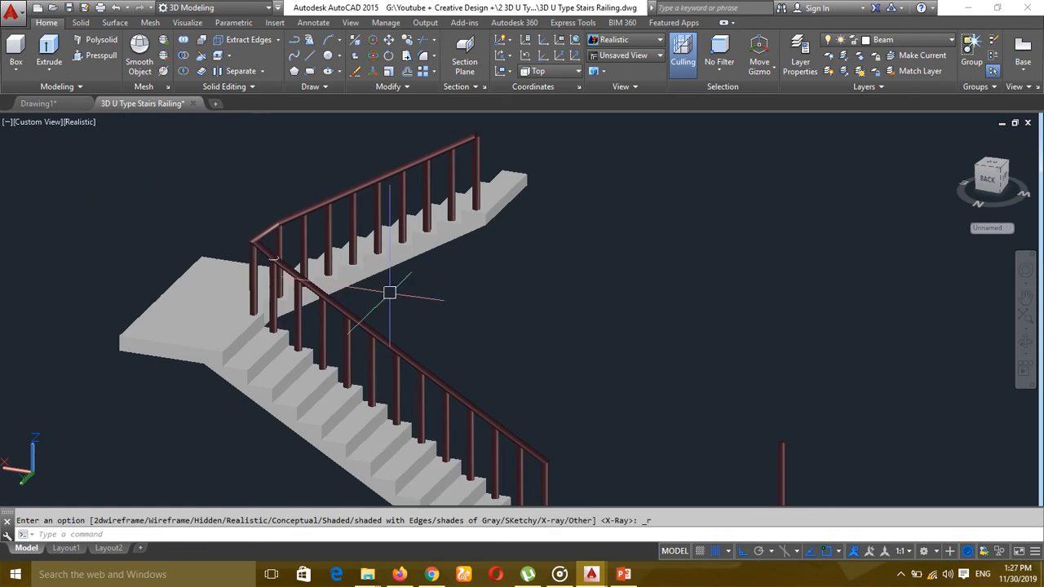
pyautogui.scroll(5, 197, 223)
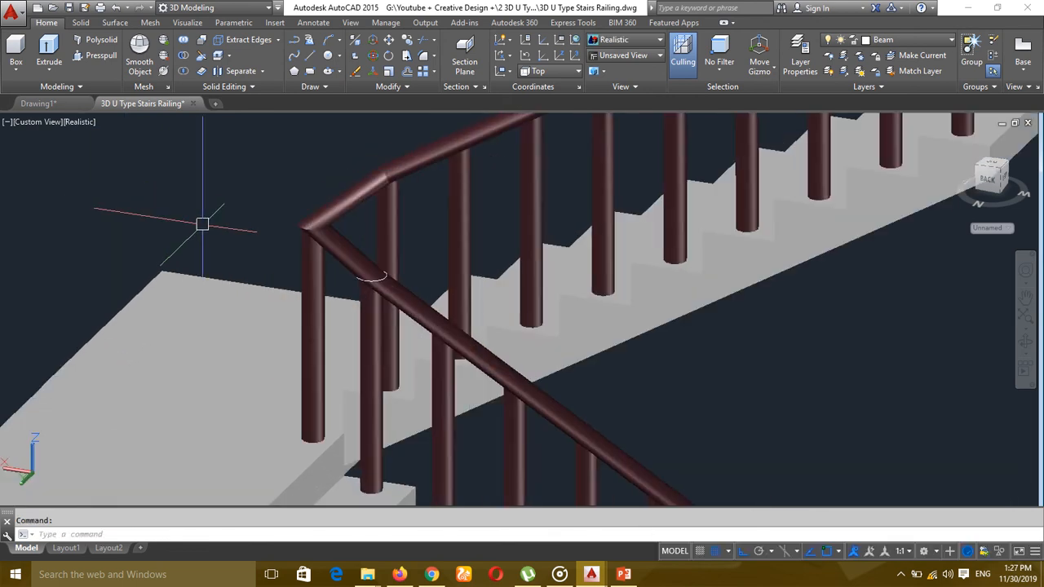
pyautogui.write('w')
pyautogui.press('Return')
pyautogui.press('Escape')
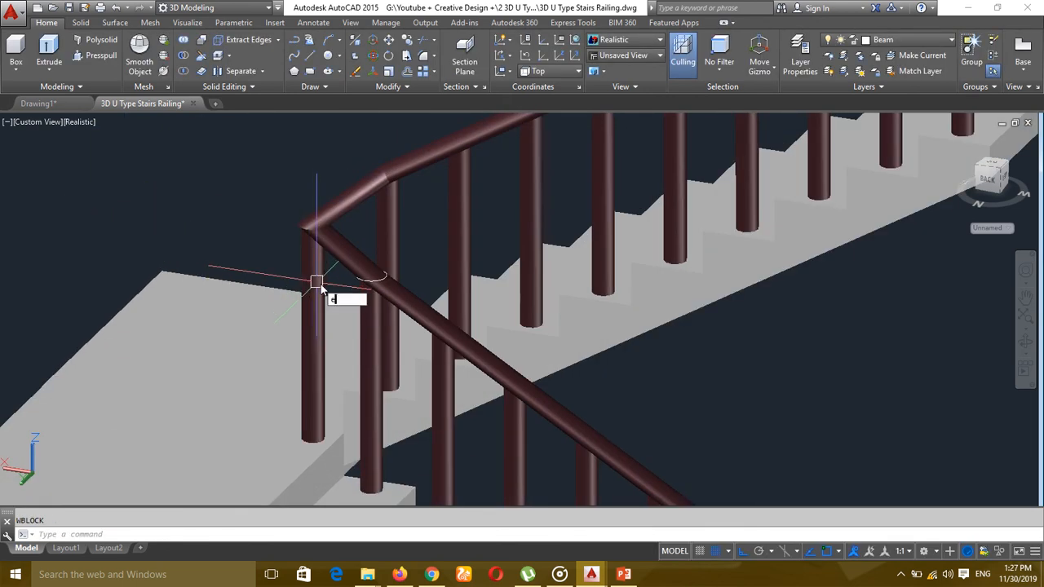
pyautogui.press('Return')
pyautogui.scroll(4, 369, 289)
pyautogui.click(375, 274)
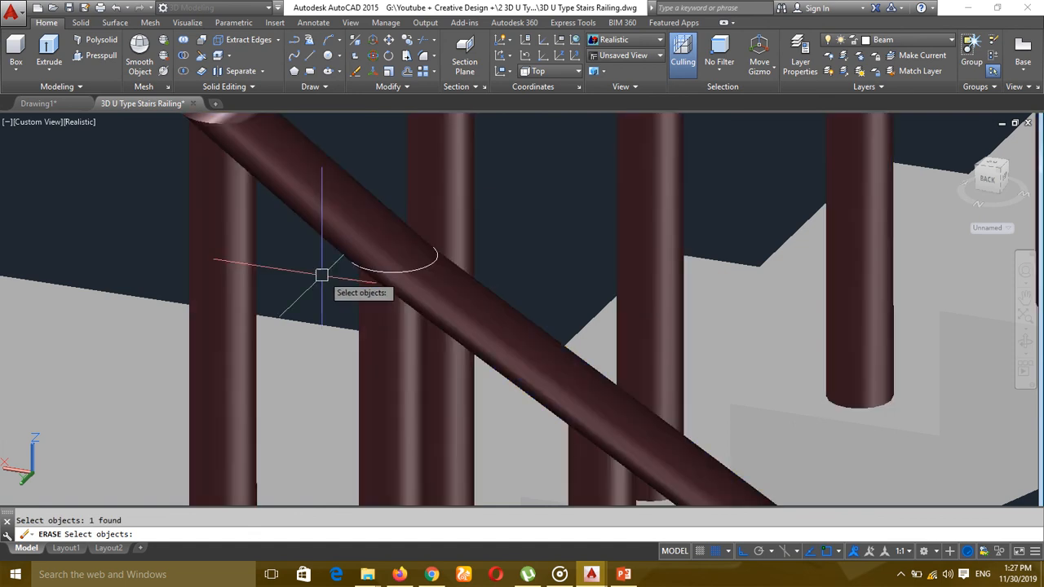
pyautogui.press('Escape')
# Step: Orbit around the staircase to examine the united railing on both flights and the landing from different sides
pyautogui.scroll(-2, 322, 275)
pyautogui.moveTo(322, 276); pyautogui.dragTo(364, 295, button='middle')
pyautogui.scroll(-10, 315, 286)
pyautogui.moveTo(499, 347); pyautogui.dragTo(488, 326, button='middle')
pyautogui.write('3do')
pyautogui.press('Return')
pyautogui.moveTo(457, 327); pyautogui.dragTo(428, 316)
pyautogui.scroll(5, 343, 338)
pyautogui.scroll(3, 343, 338)
pyautogui.moveTo(350, 342); pyautogui.dragTo(369, 325, button='middle')
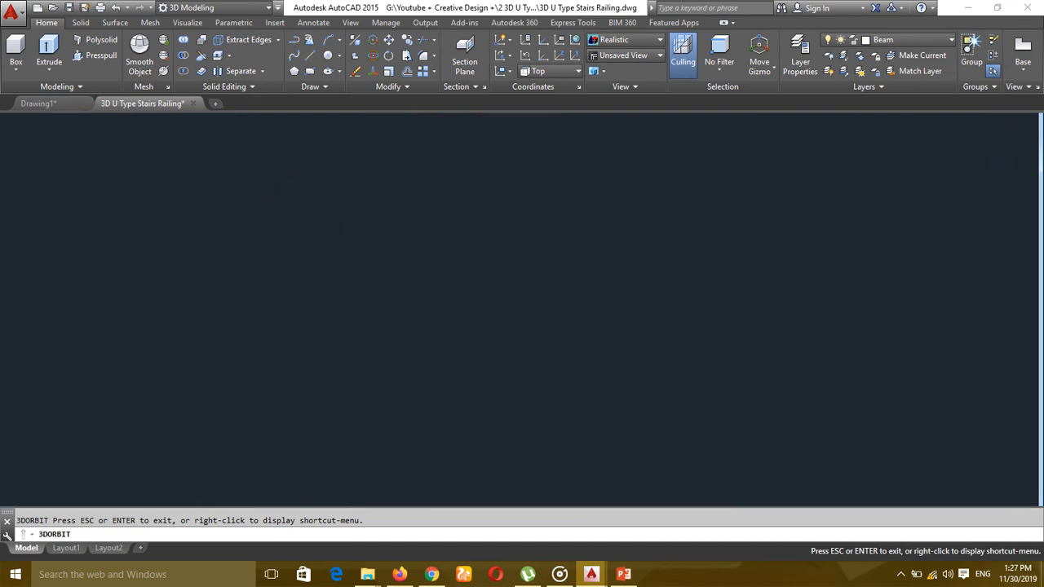
pyautogui.moveTo(553, 374); pyautogui.dragTo(525, 365)
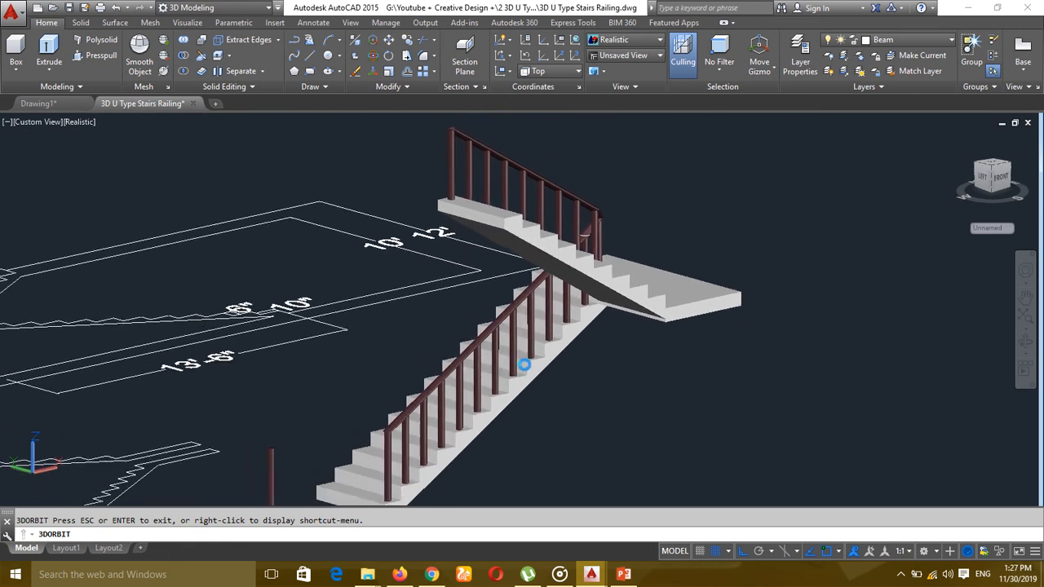
# Step: Examine the staircase and its handrails in the Top view, closing in on the bend at the landing
pyautogui.click(53, 121)
pyautogui.click(113, 155)
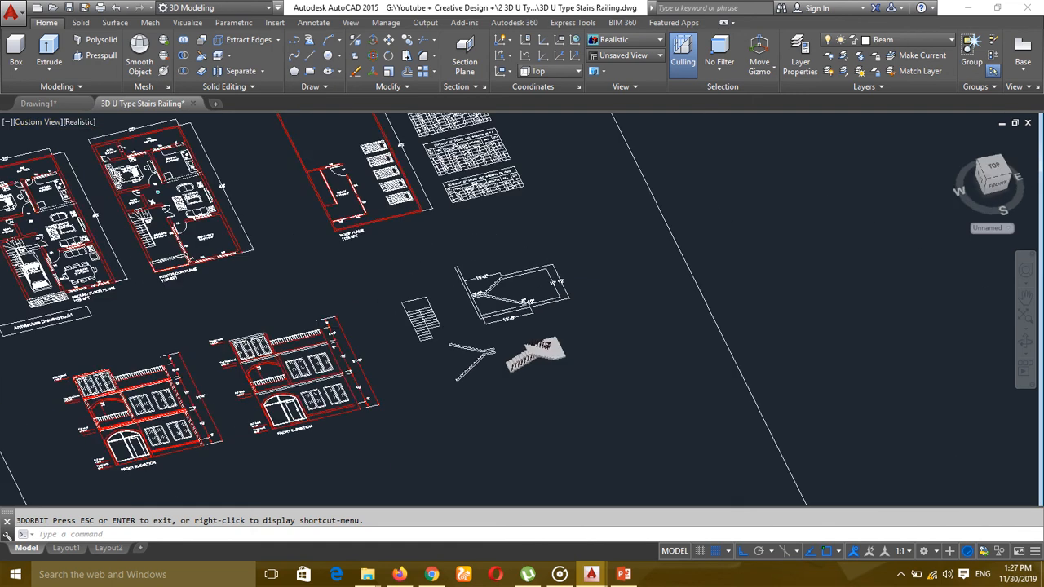
pyautogui.scroll(18, 632, 346)
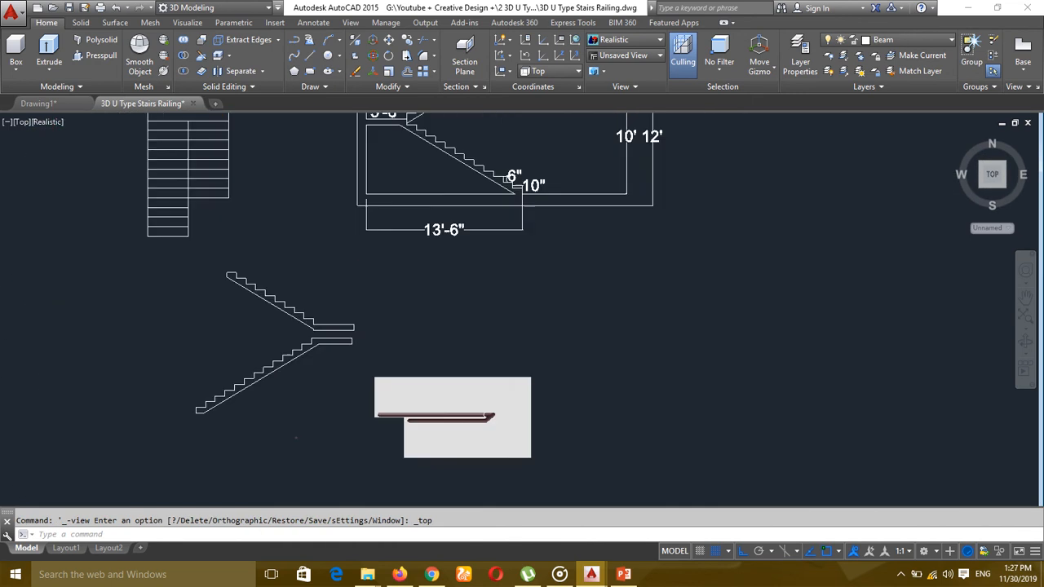
pyautogui.moveTo(431, 419); pyautogui.dragTo(512, 319, button='middle')
pyautogui.scroll(3, 511, 320)
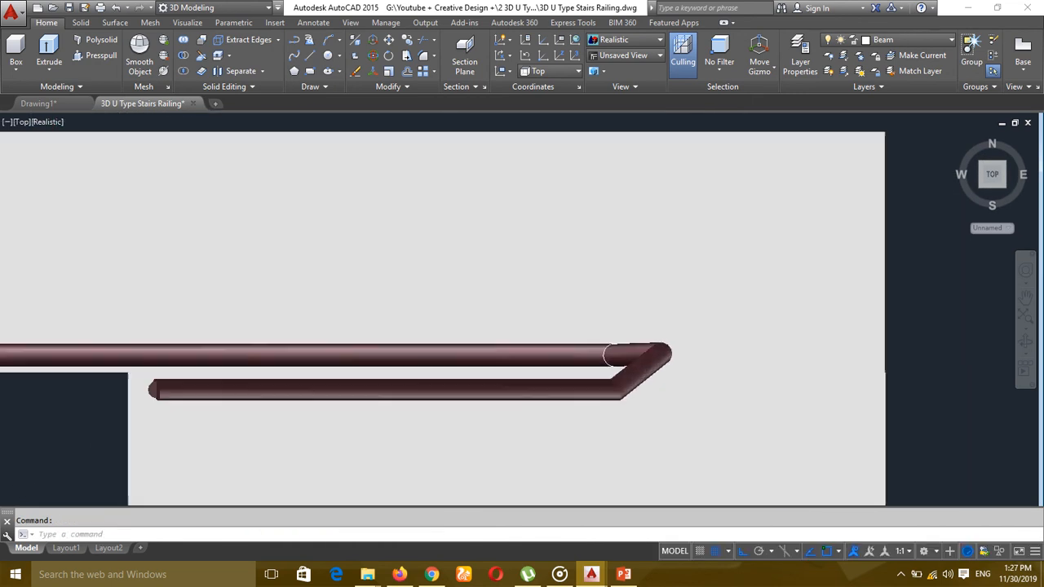
pyautogui.scroll(-2, 652, 345)
pyautogui.scroll(-2, 650, 343)
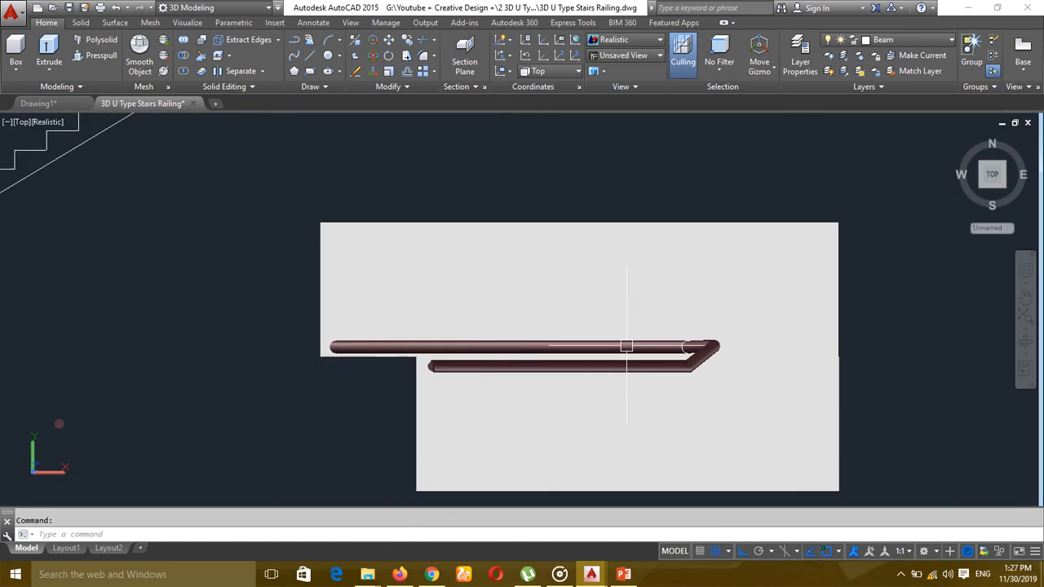
# Step: Examine the staircase and its railing in the SE Isometric view and the SW Isometric view
pyautogui.click(22, 122)
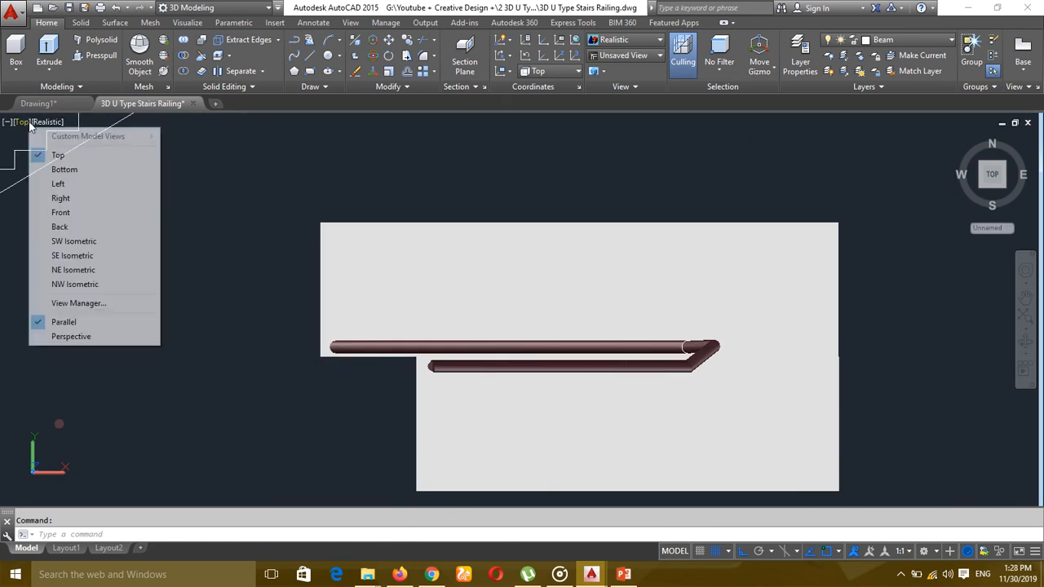
pyautogui.click(82, 255)
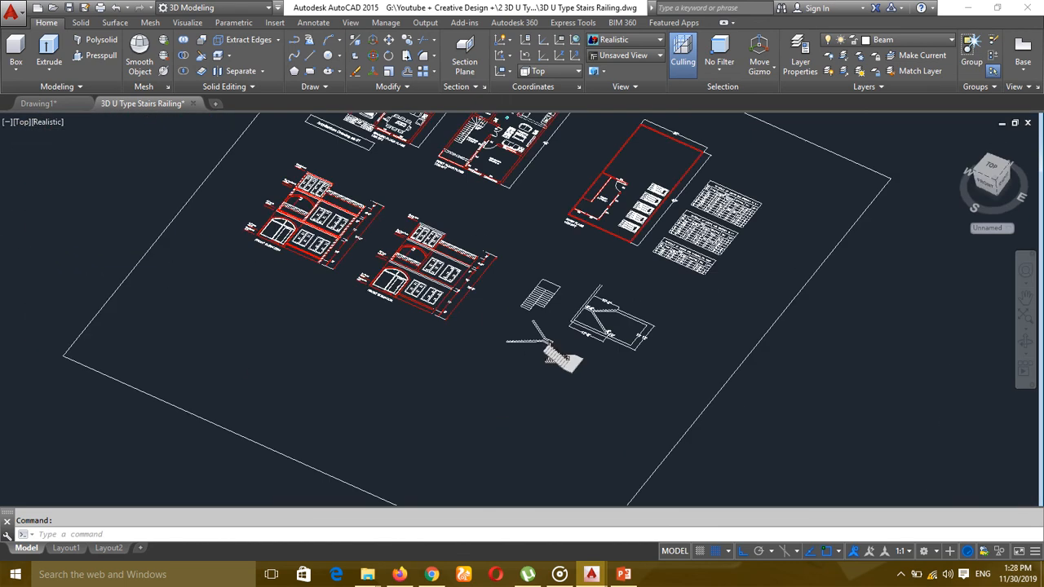
pyautogui.scroll(8, 574, 396)
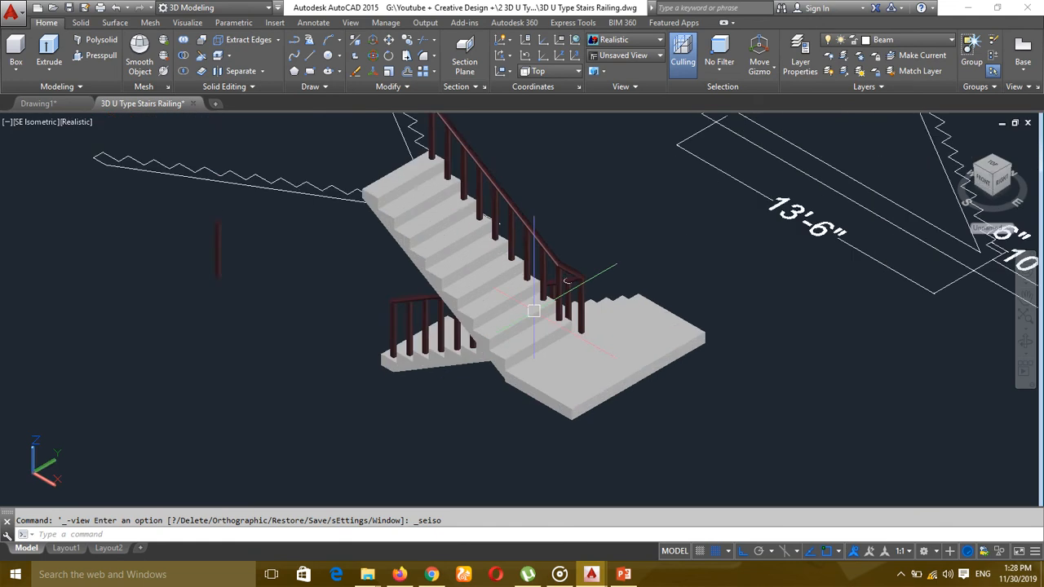
pyautogui.moveTo(544, 303); pyautogui.dragTo(499, 392, button='middle')
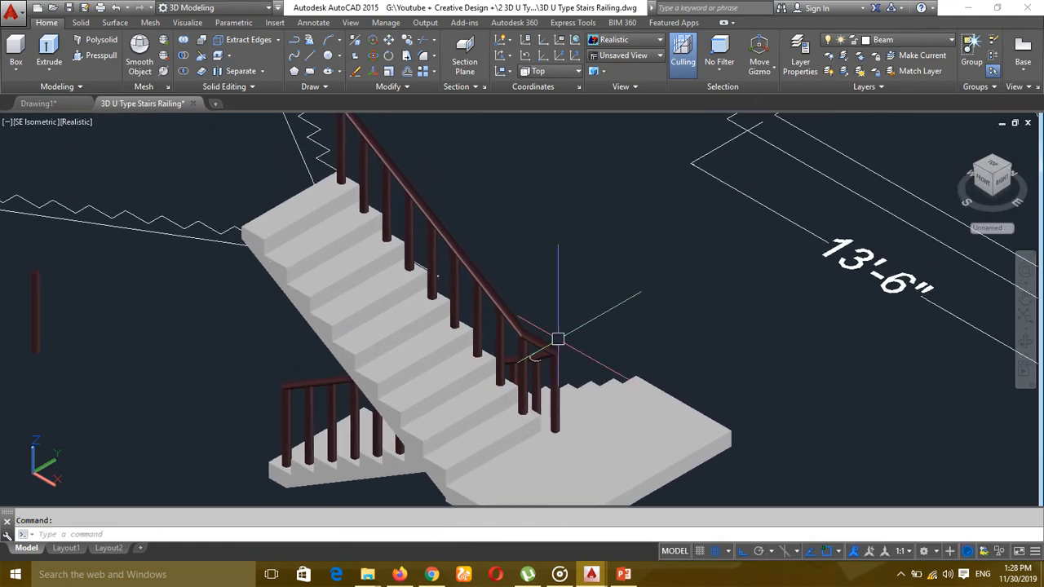
pyautogui.moveTo(593, 317); pyautogui.dragTo(588, 348, button='middle')
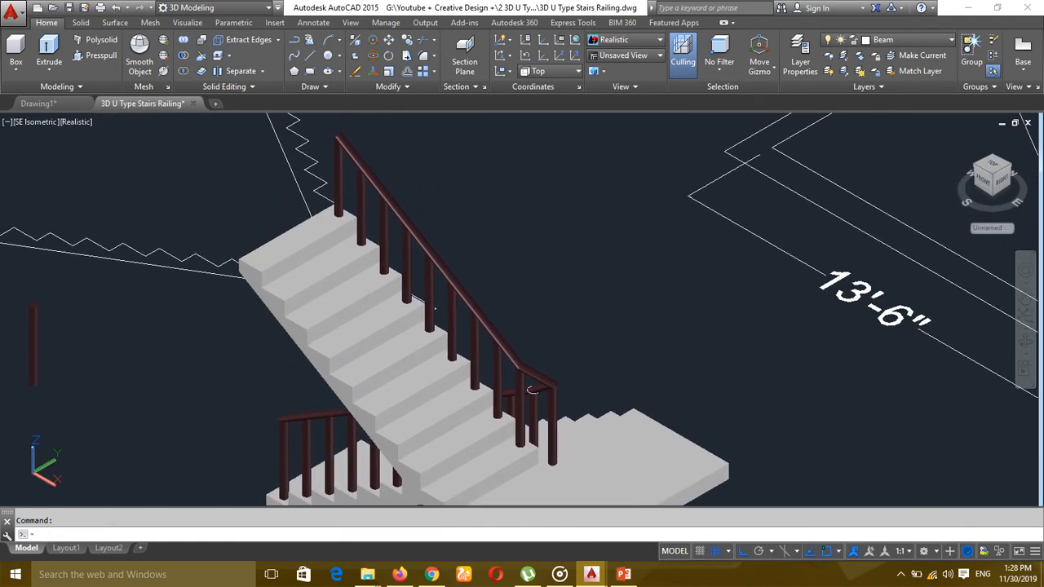
pyautogui.click(37, 122)
pyautogui.click(85, 241)
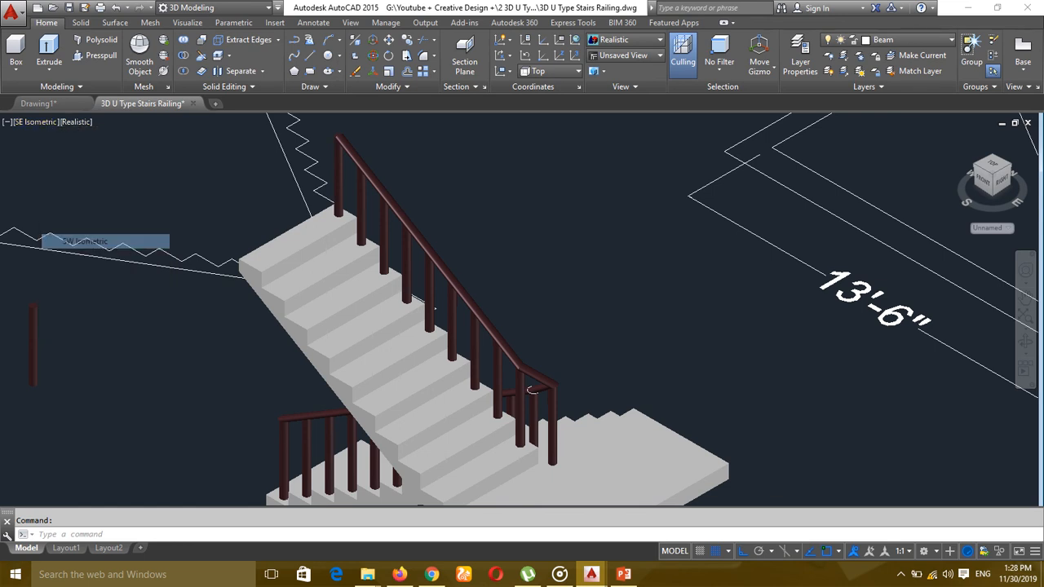
pyautogui.scroll(10, 650, 291)
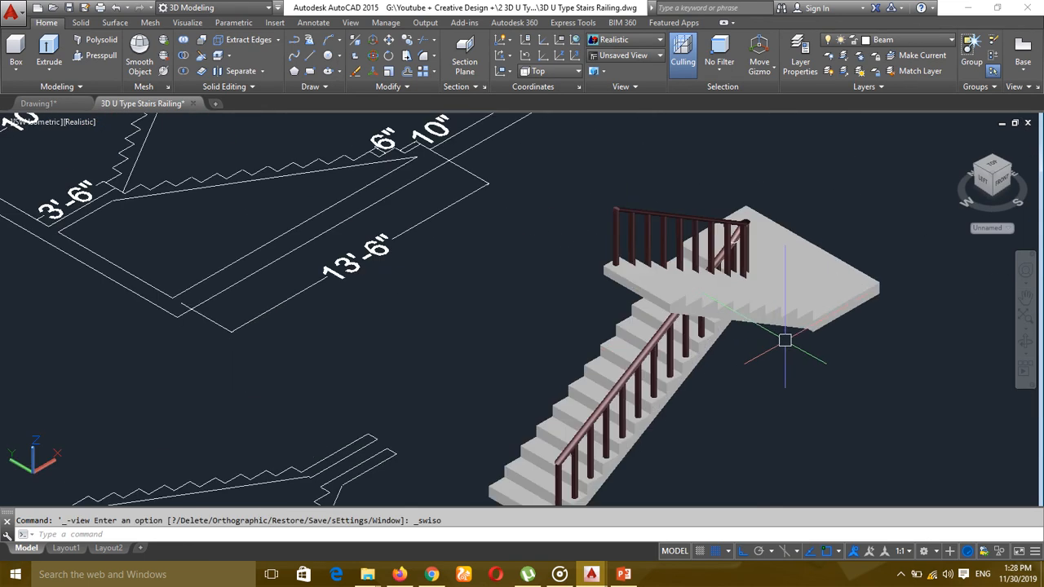
pyautogui.moveTo(786, 343); pyautogui.dragTo(657, 292, button='middle')
pyautogui.scroll(-2, 677, 304)
pyautogui.scroll(3, 649, 311)
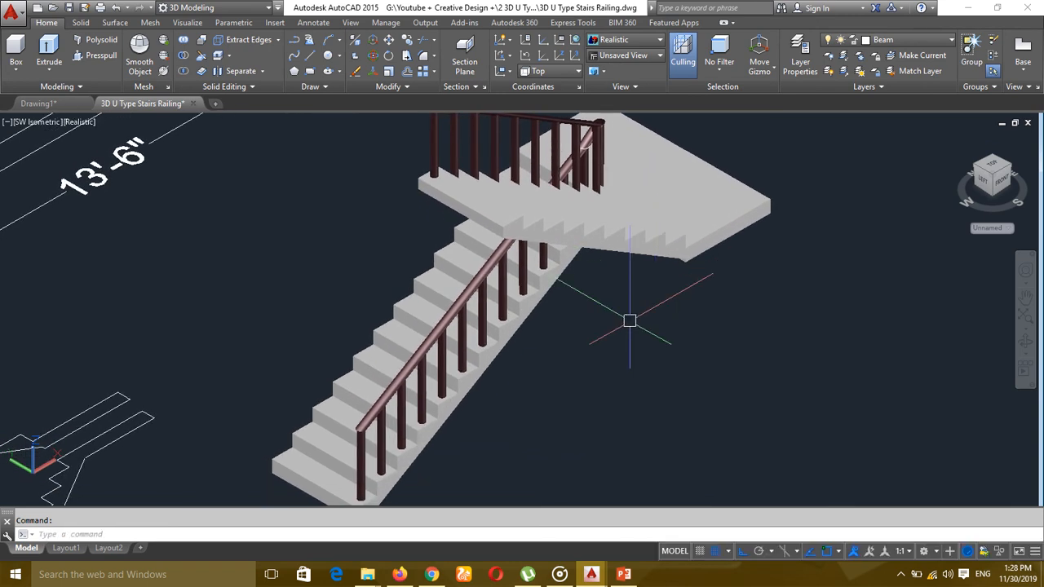
pyautogui.moveTo(446, 6)
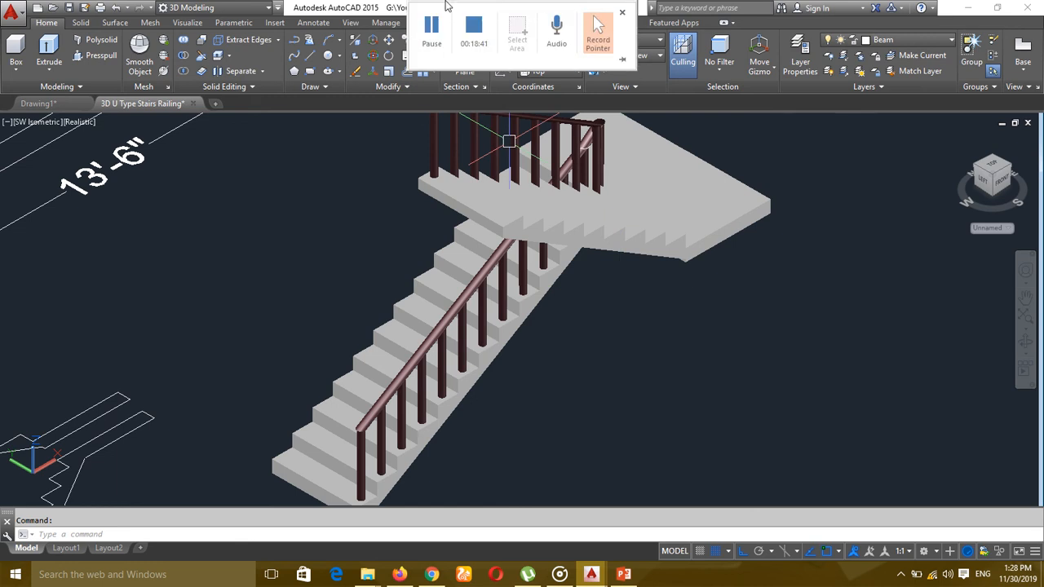